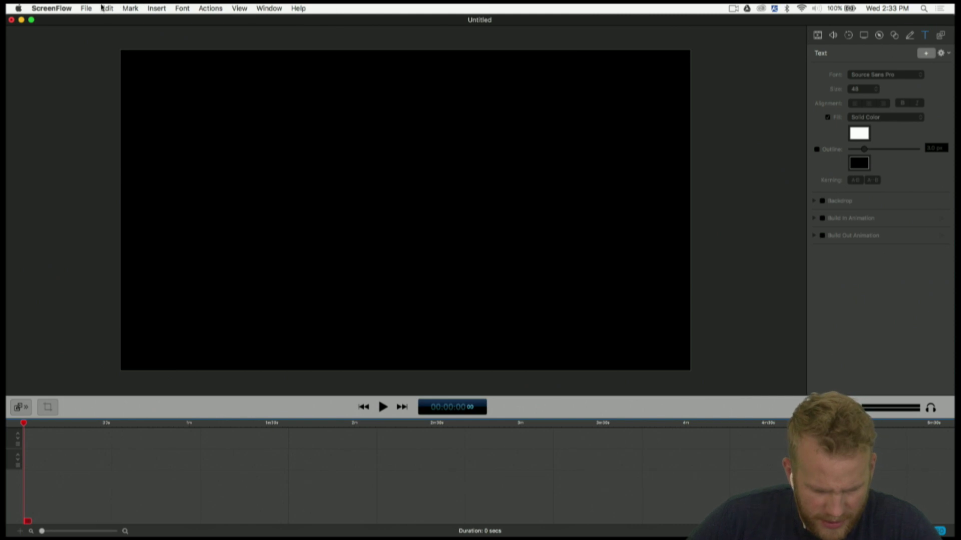
Check the comments on the ScreenFlow Facebook live stream in the browser and return to the ScreenFlow project.
click(31, 20)
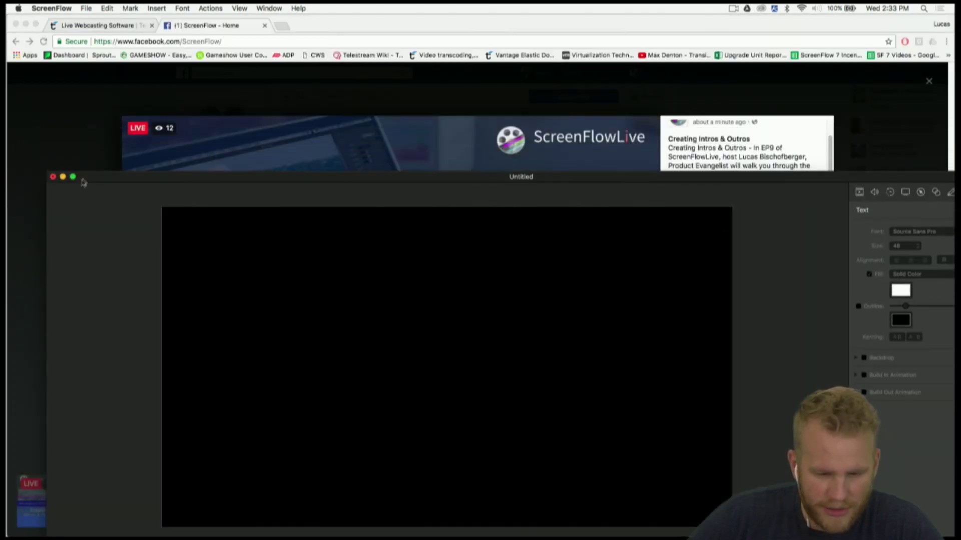
scroll(747, 362, down, 3)
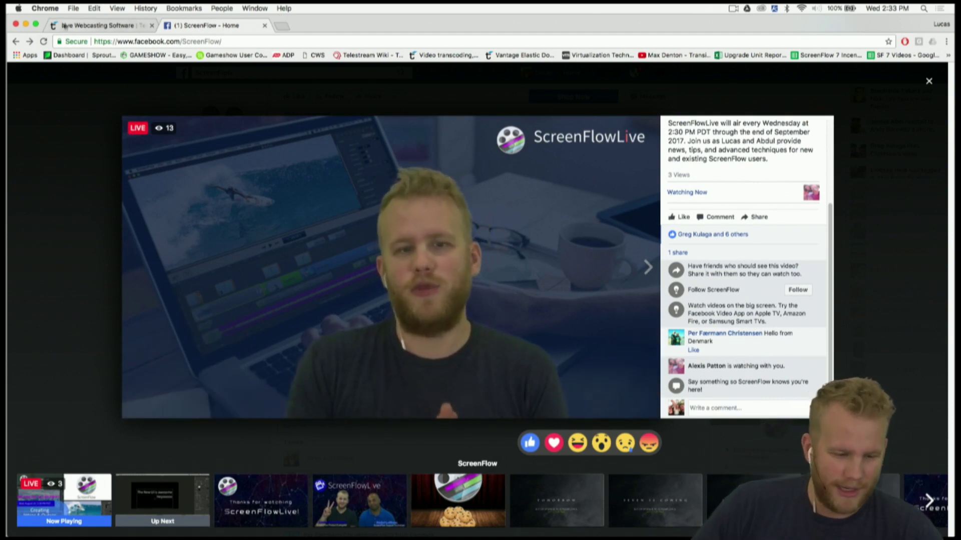
click(25, 24)
double_click(460, 176)
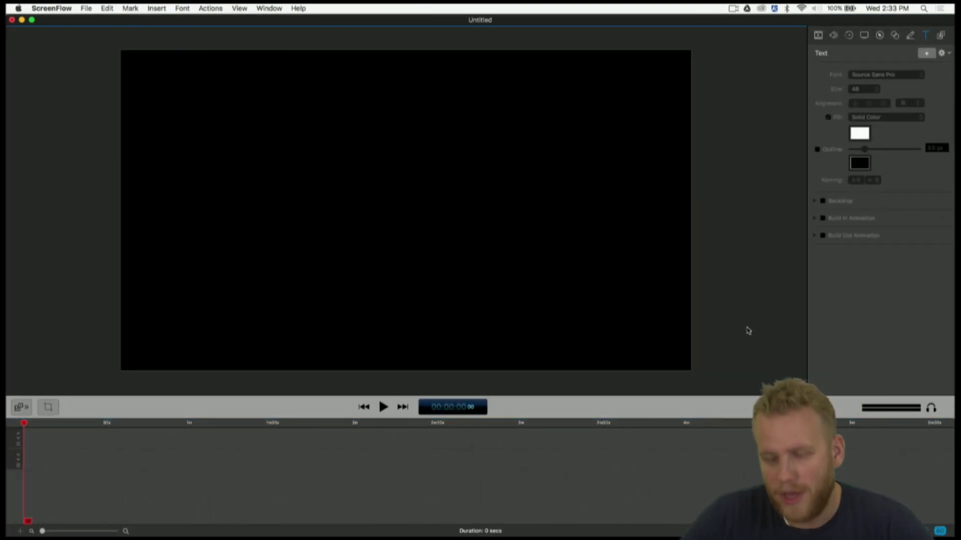
Switch to Chrome and open the "Adding a Desktop Presenter Window" tutorial video from the Wirecast resources page.
mouse_move(10, 292)
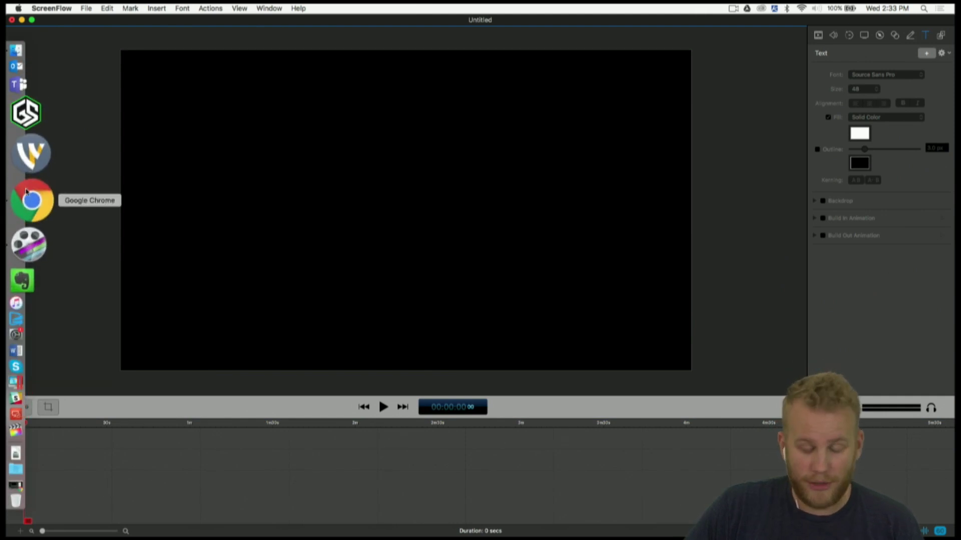
click(26, 191)
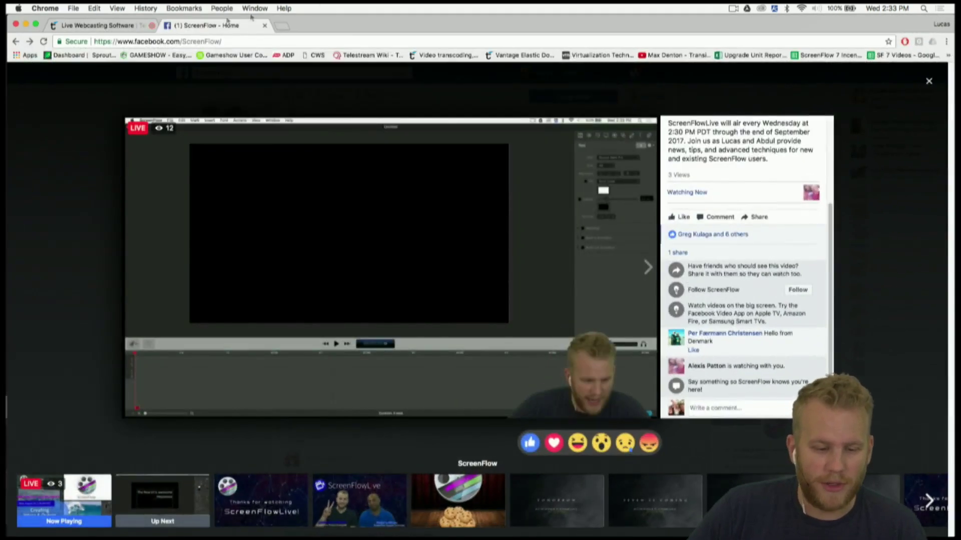
click(278, 27)
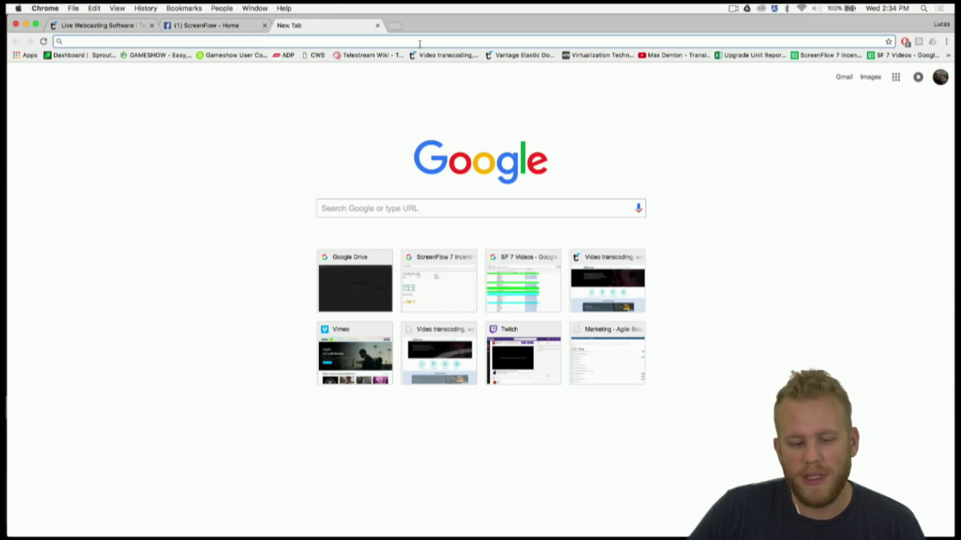
click(112, 27)
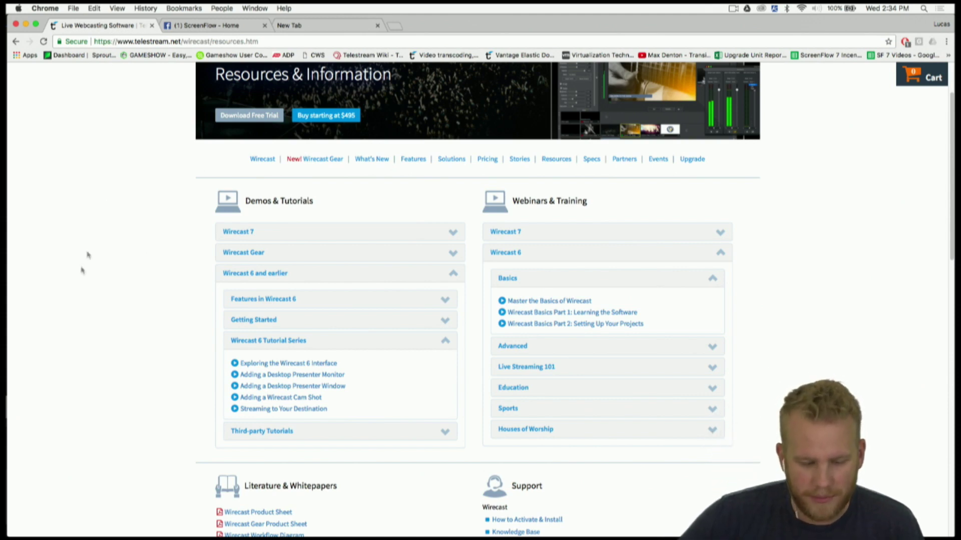
click(311, 386)
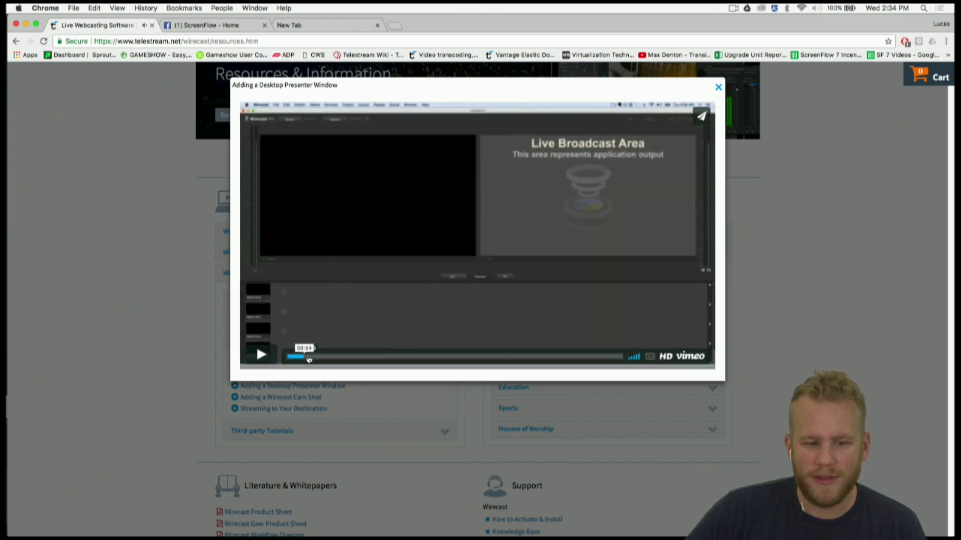
Replay the intro of the Wirecast tutorial video from its beginning, pause it and close the player.
drag(305, 359, 286, 356)
click(270, 353)
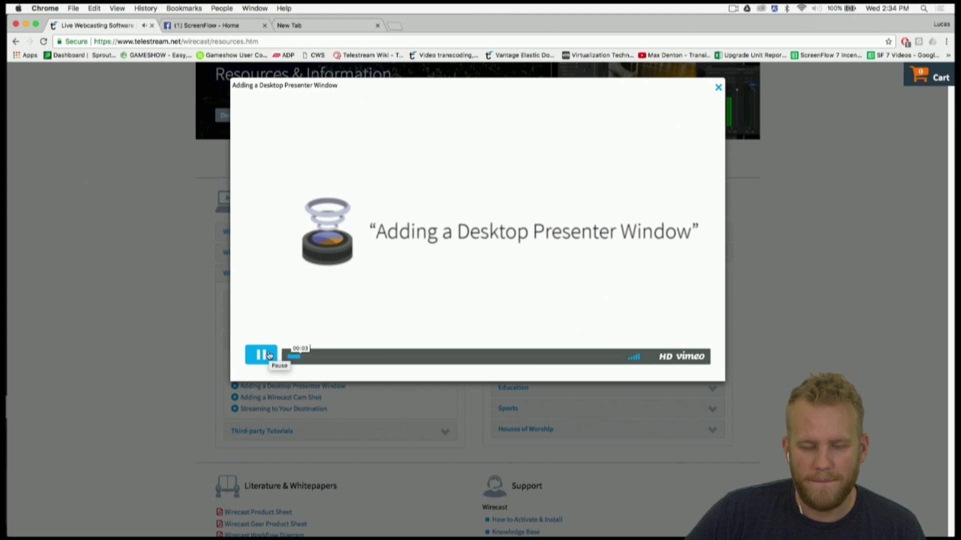
click(270, 355)
click(278, 362)
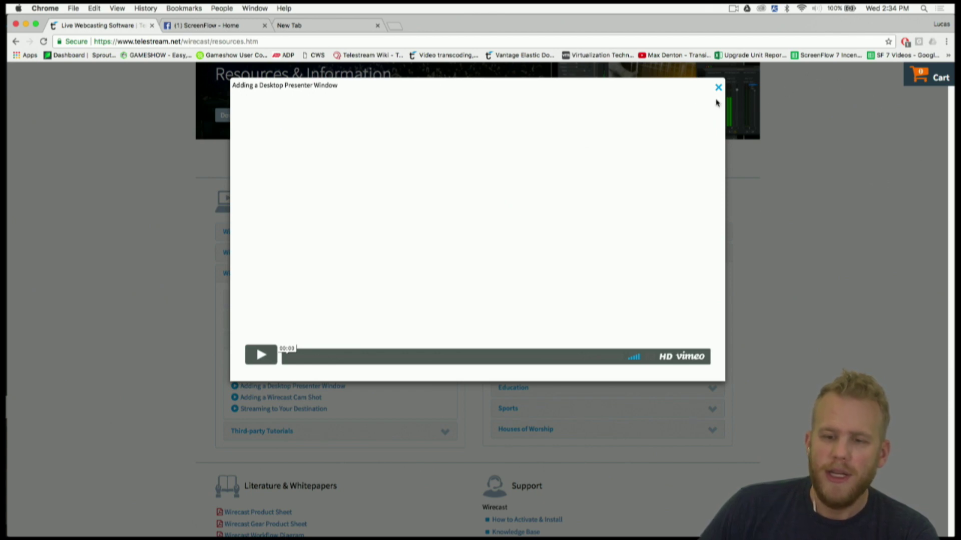
click(252, 361)
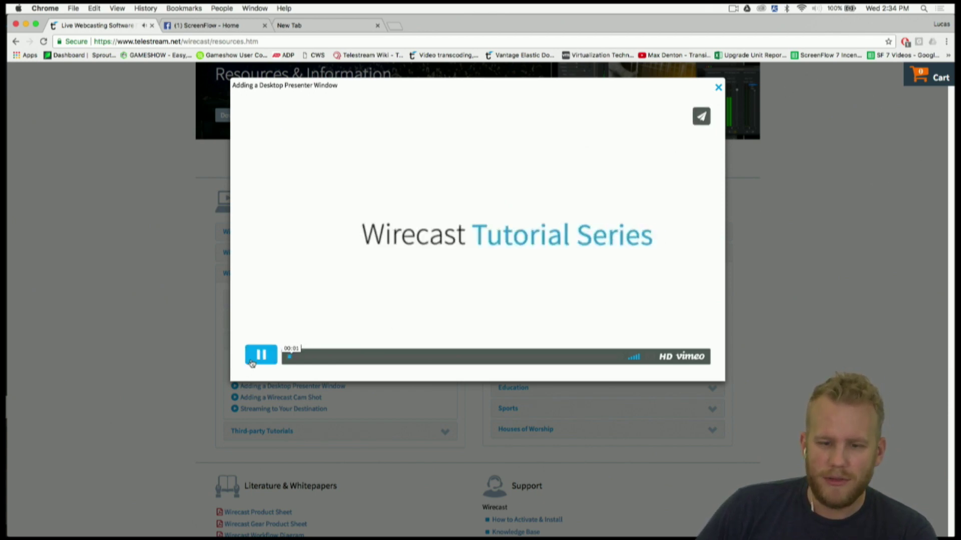
click(252, 361)
click(896, 278)
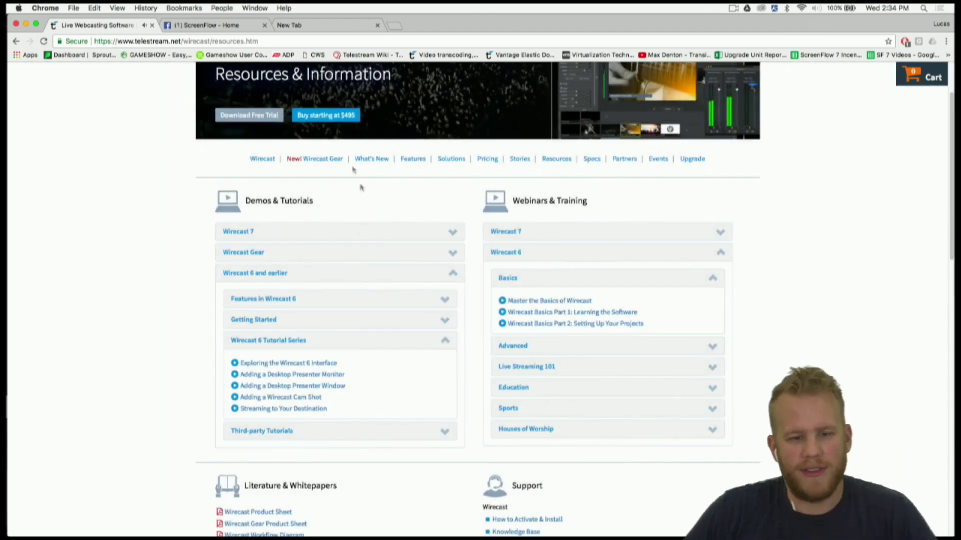
Open the Resources page of the ScreenFlow product on the Telestream website.
scroll(332, 131, up, 3)
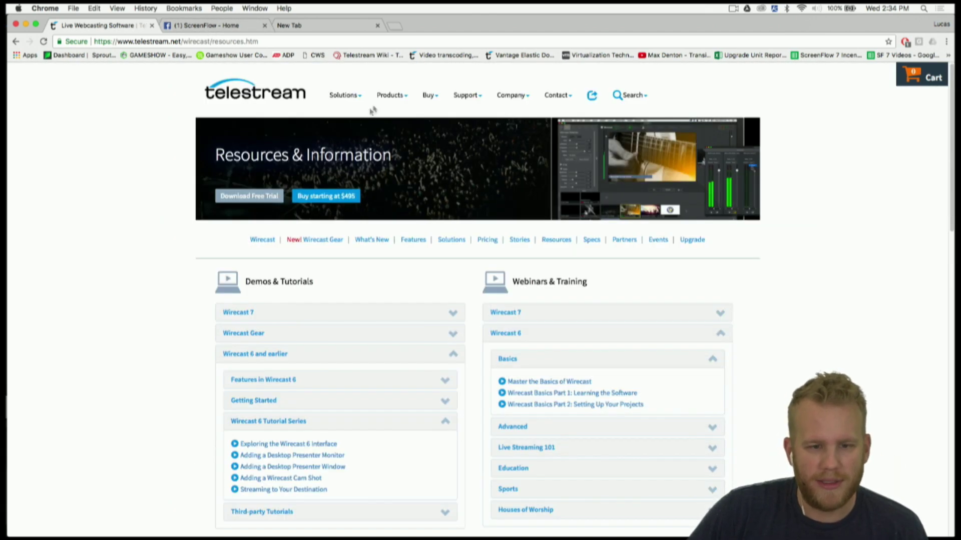
mouse_move(392, 100)
click(353, 141)
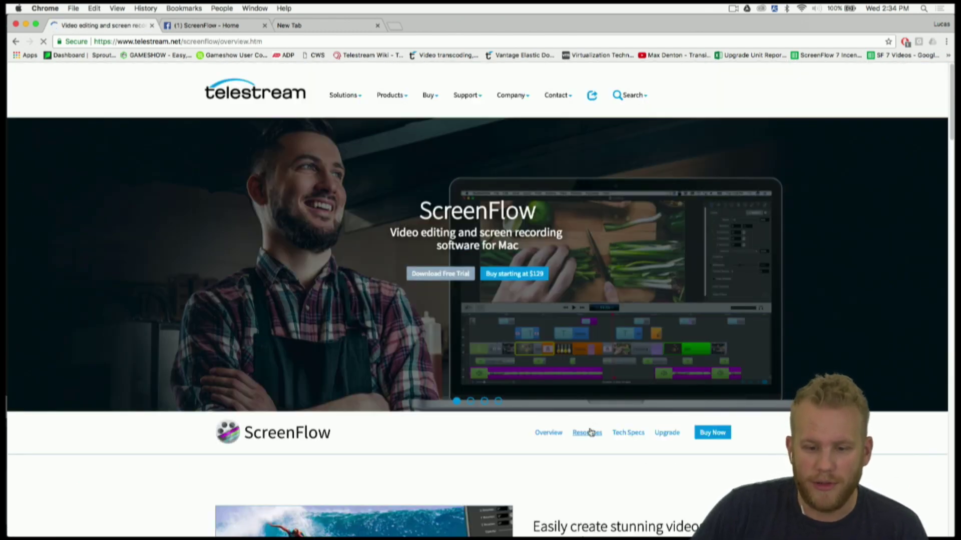
click(589, 433)
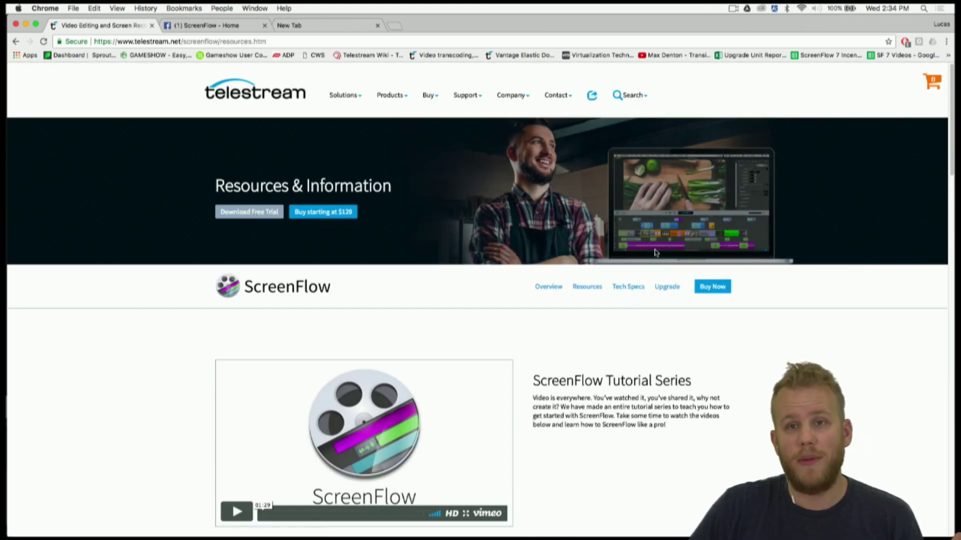
Expand the ScreenFlow 7 tutorial lists for Record, Edit and Export & Share, showing the Properties and The Timeline topics under Edit.
scroll(656, 253, down, 3)
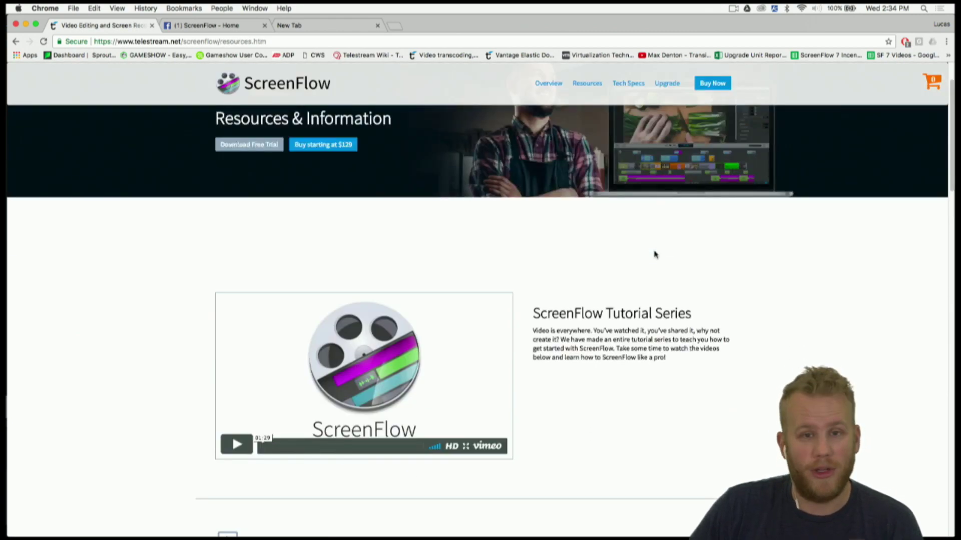
scroll(654, 254, down, 10)
scroll(645, 258, up, 7)
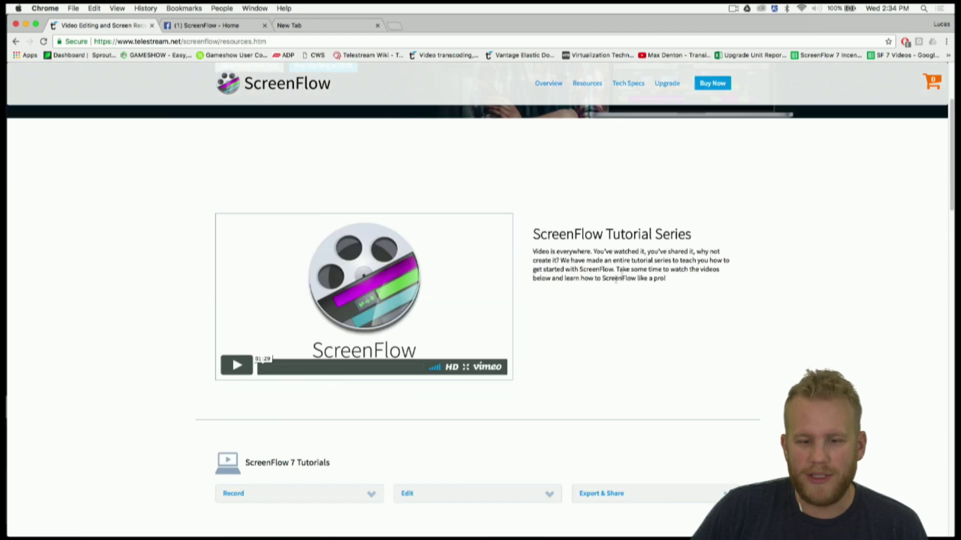
scroll(336, 412, down, 10)
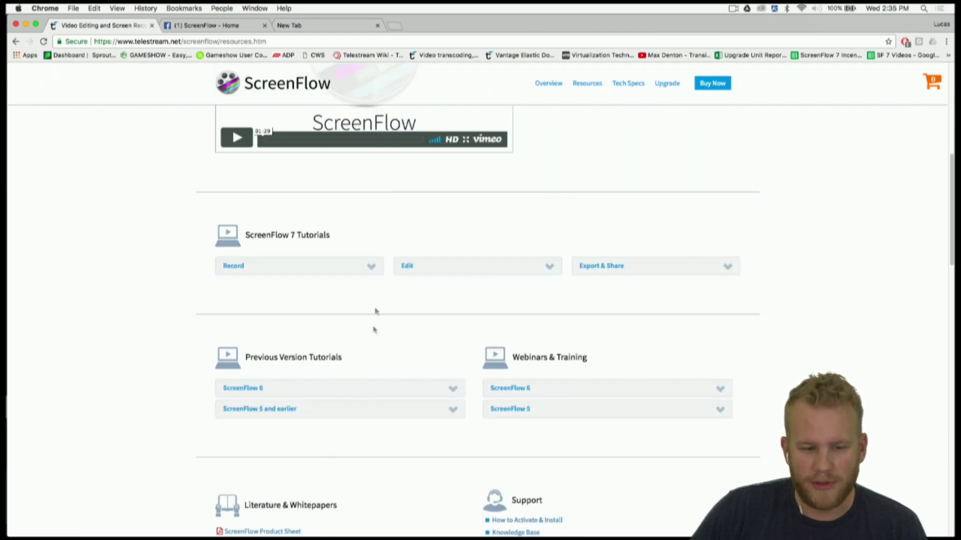
click(370, 265)
click(548, 267)
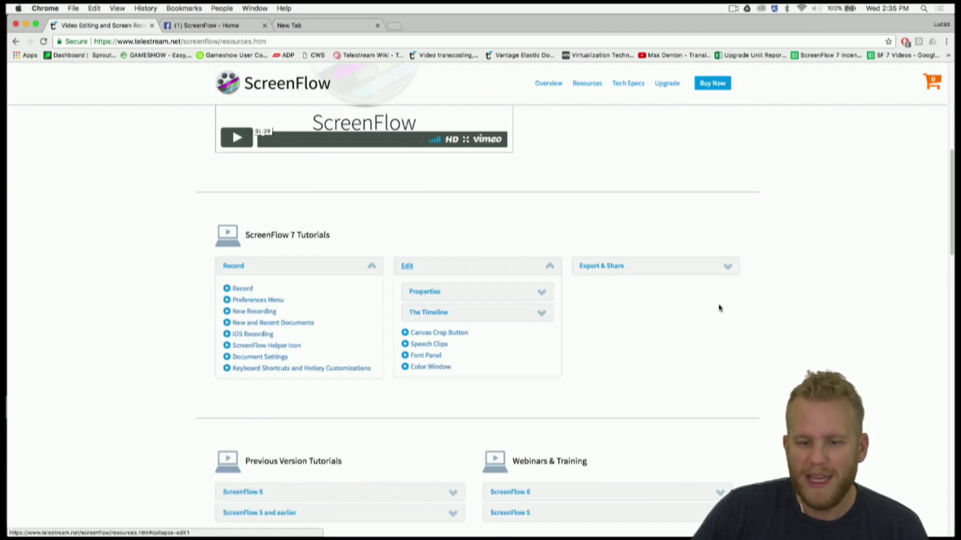
click(727, 266)
scroll(532, 234, down, 3)
click(536, 220)
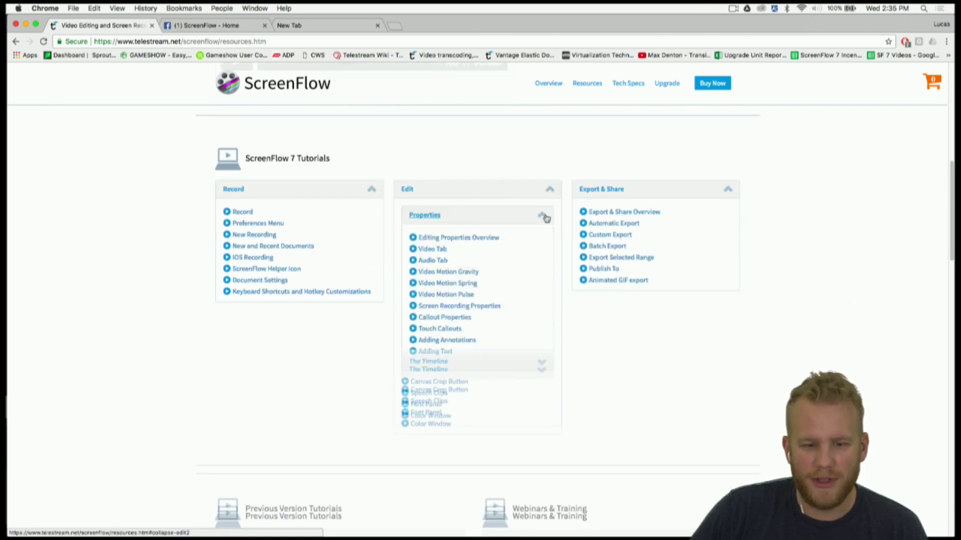
click(539, 401)
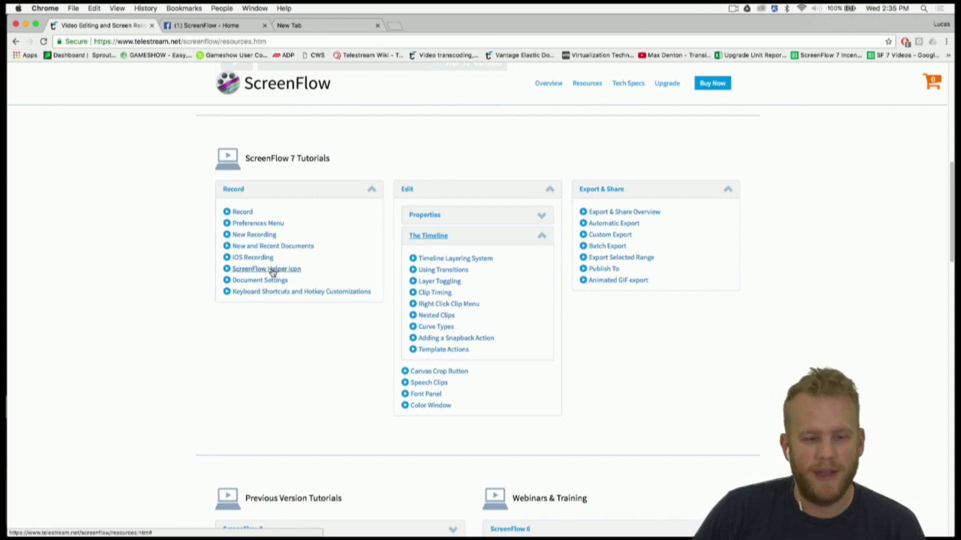
Open the "Clip Timing" tutorial video, replay its logo intro from the beginning, and close the player.
click(432, 295)
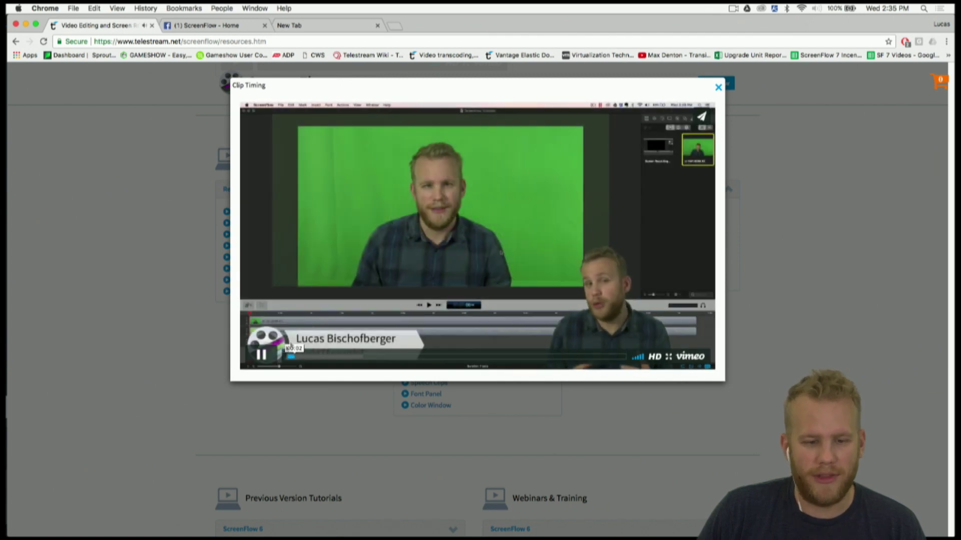
click(260, 355)
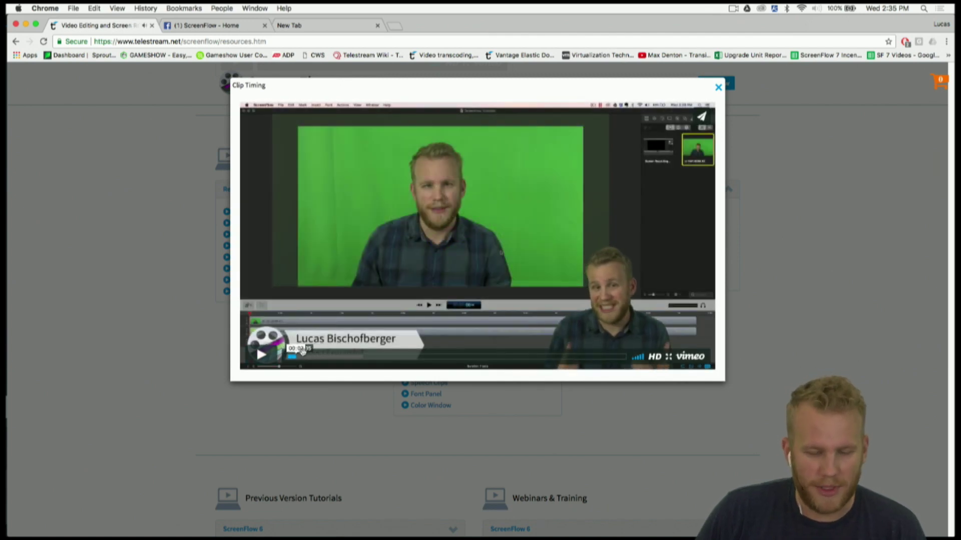
drag(295, 352, 276, 351)
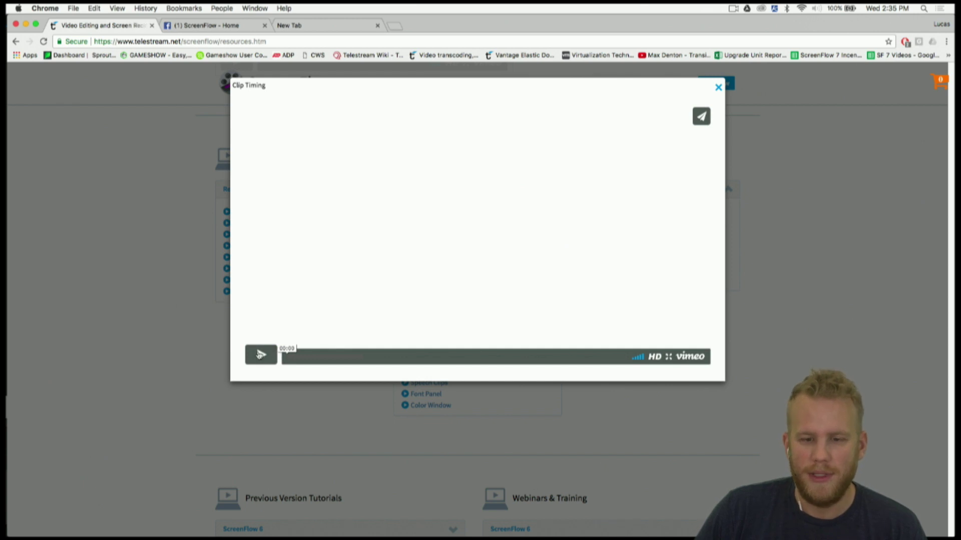
click(261, 354)
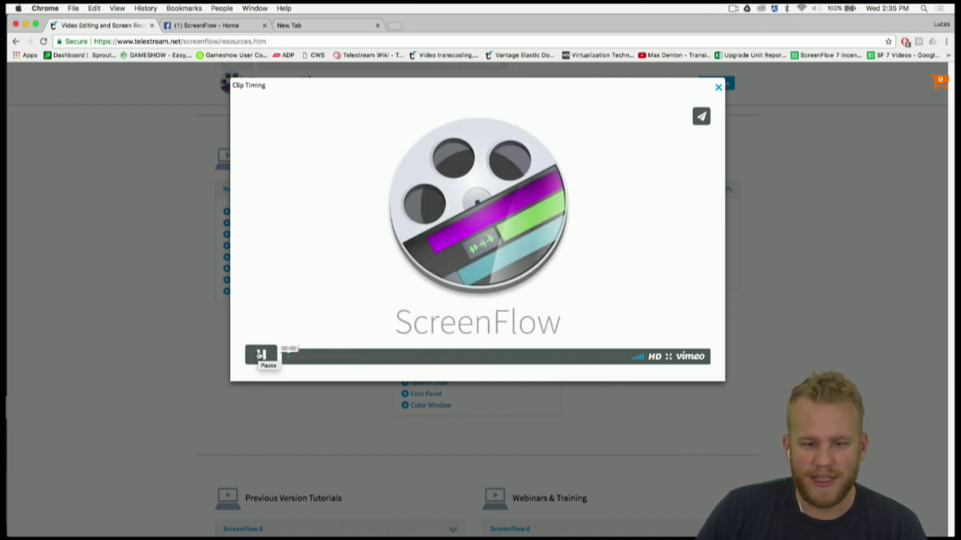
click(260, 354)
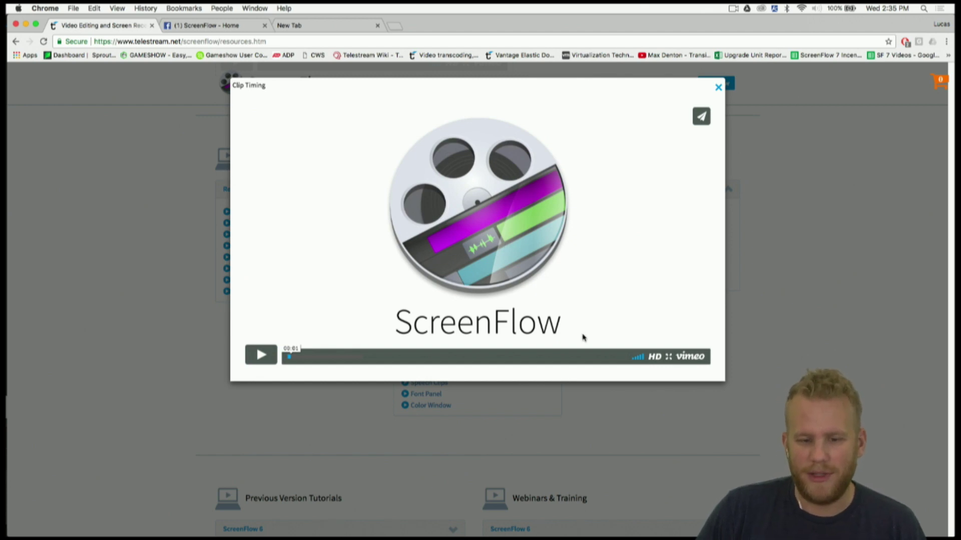
click(790, 292)
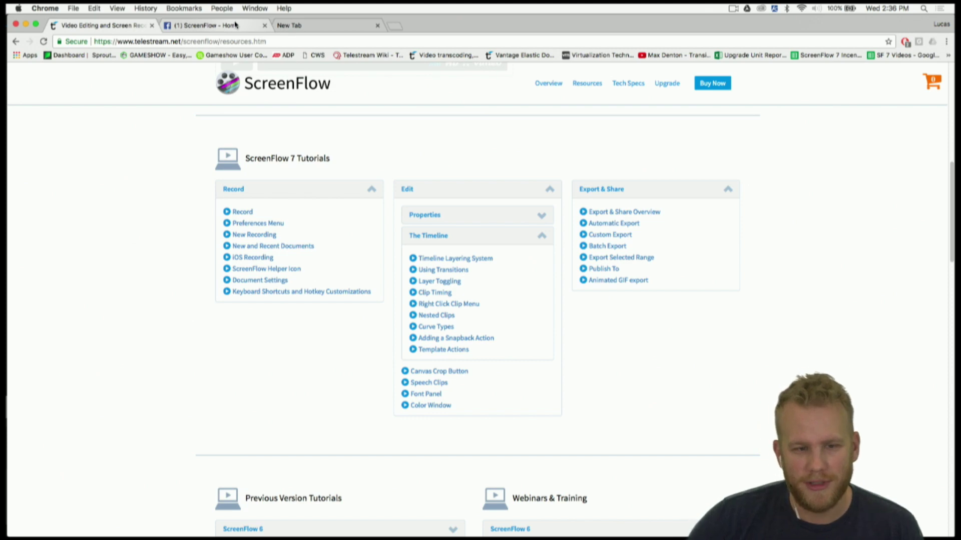
Close the blank browser tab and return to the ScreenFlow project by way of the Facebook live stream page.
click(376, 25)
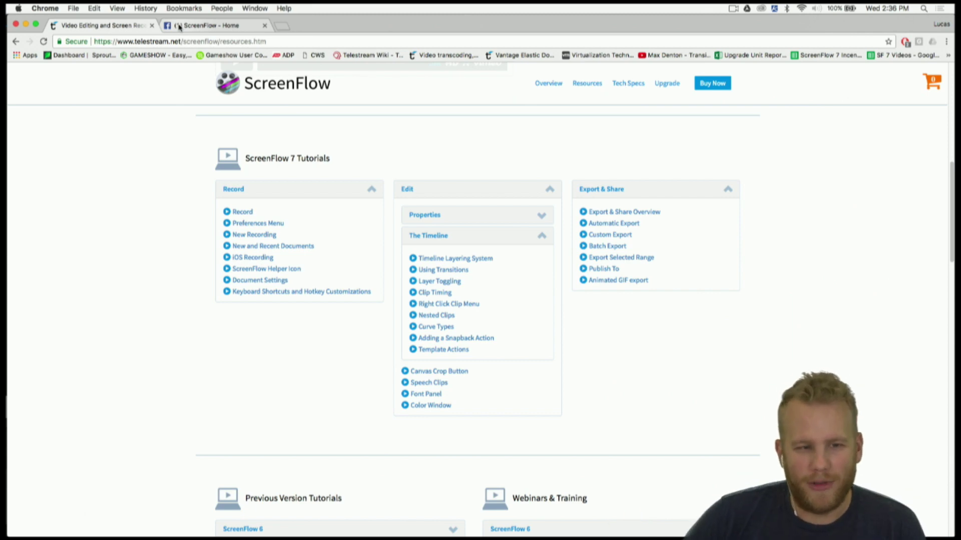
click(178, 27)
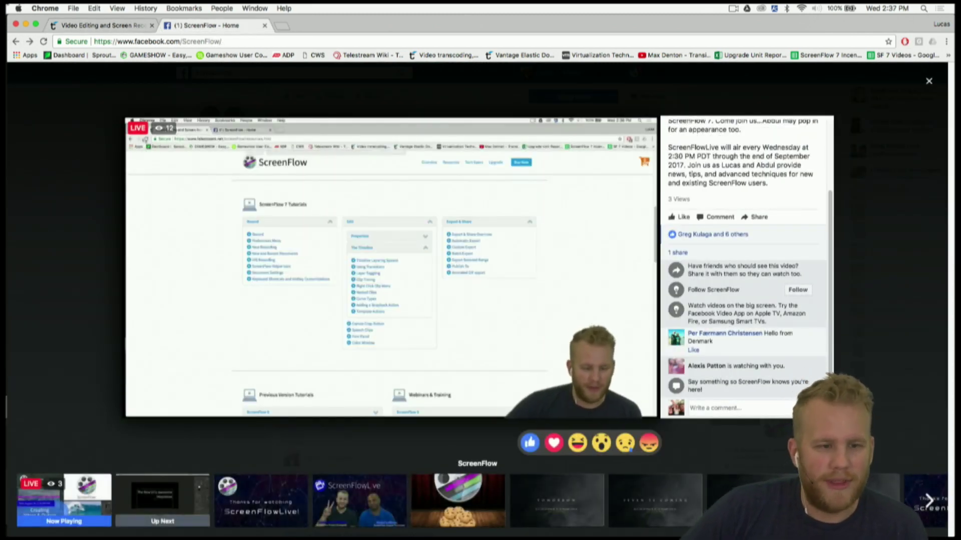
click(27, 24)
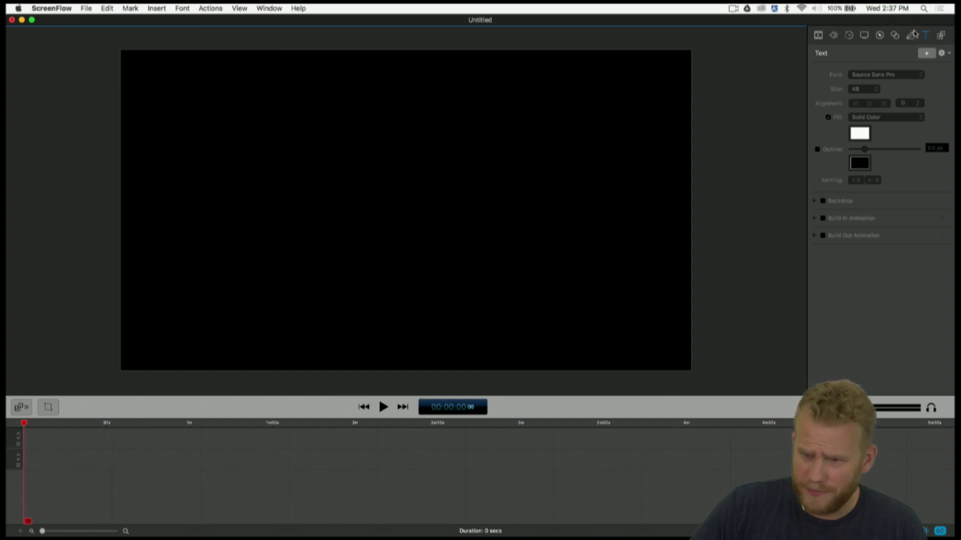
Add "SF logo stinger.mp4" from the media library to the start of the top timeline track and play it back.
click(941, 35)
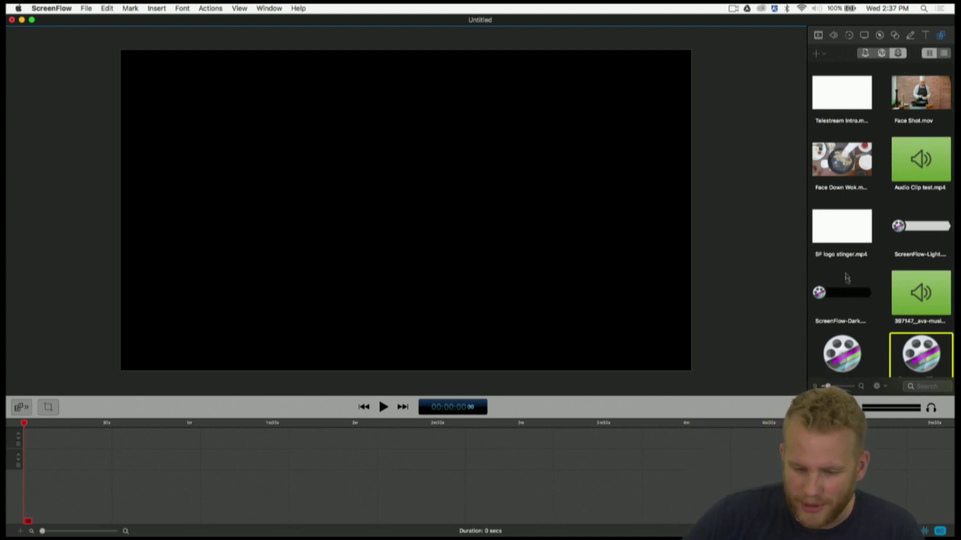
drag(841, 230, 183, 436)
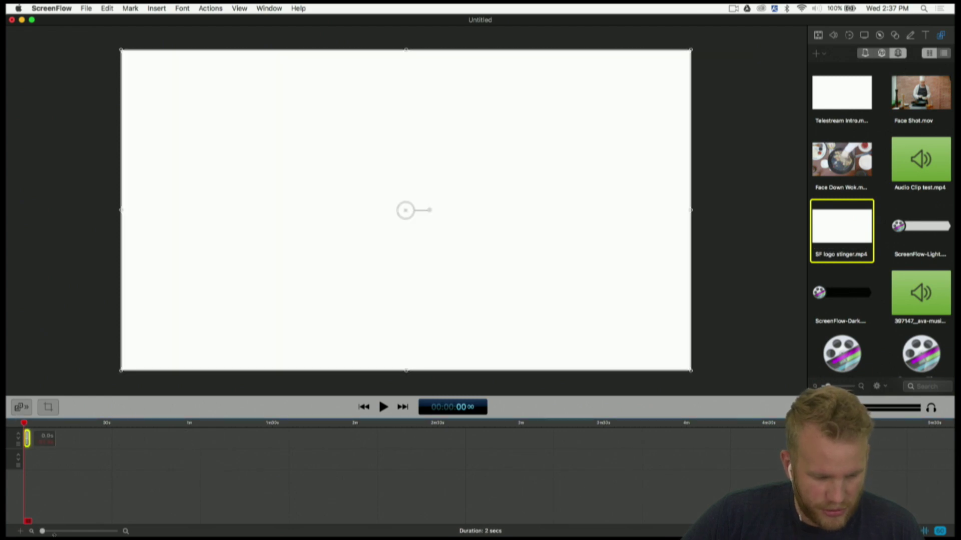
drag(56, 532, 107, 533)
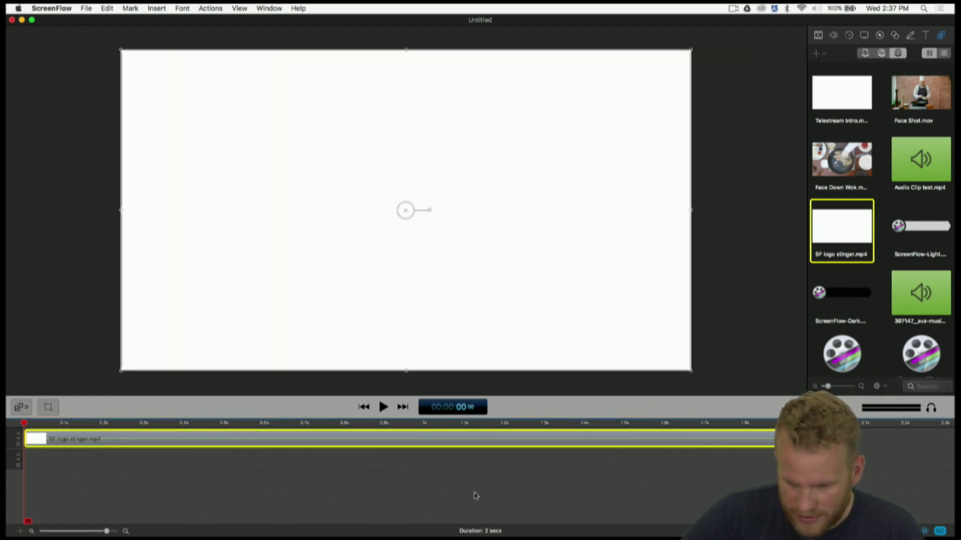
key(space)
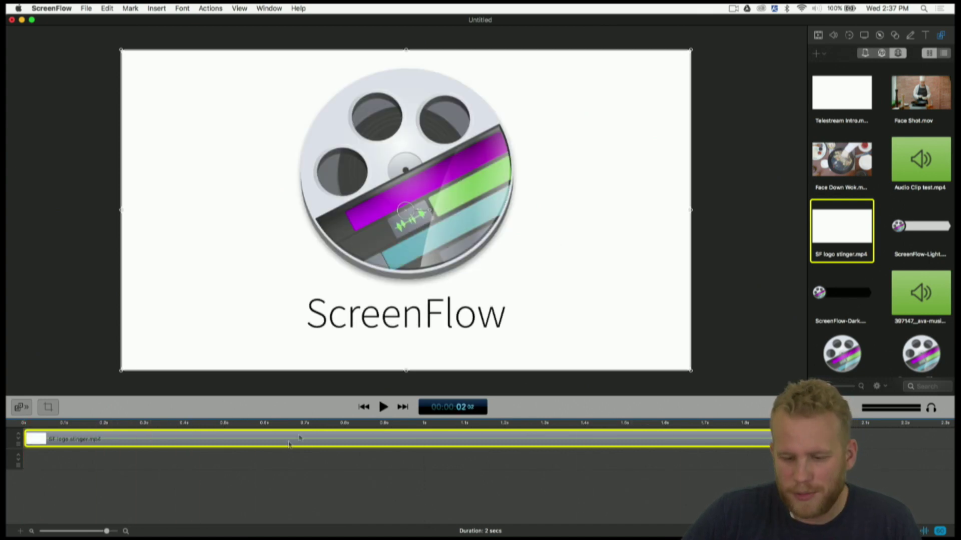
Search the Mac for "screenflow intro", compare the ScreenFlow documents found, and open the "ScreenFlow Intro" project.
click(923, 9)
text(sc)
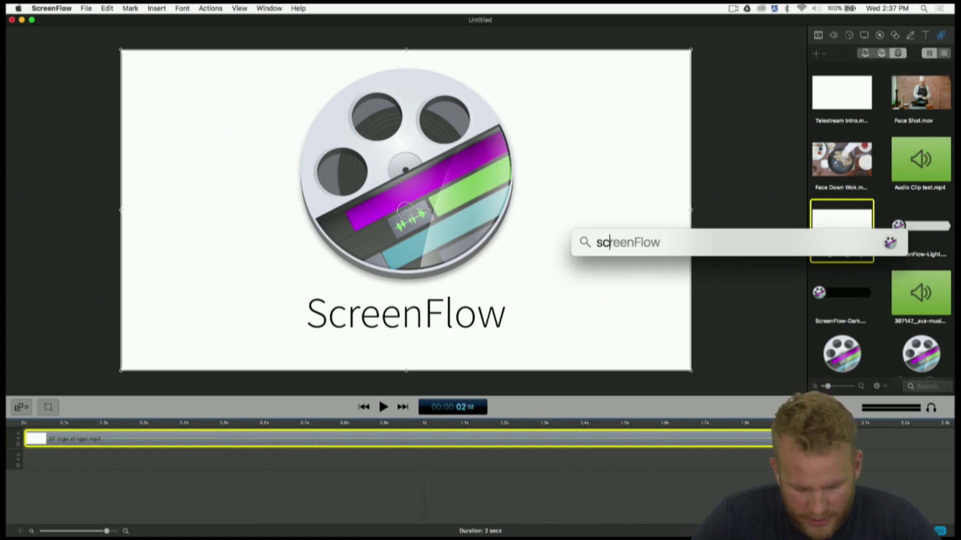
text(reenflow into)
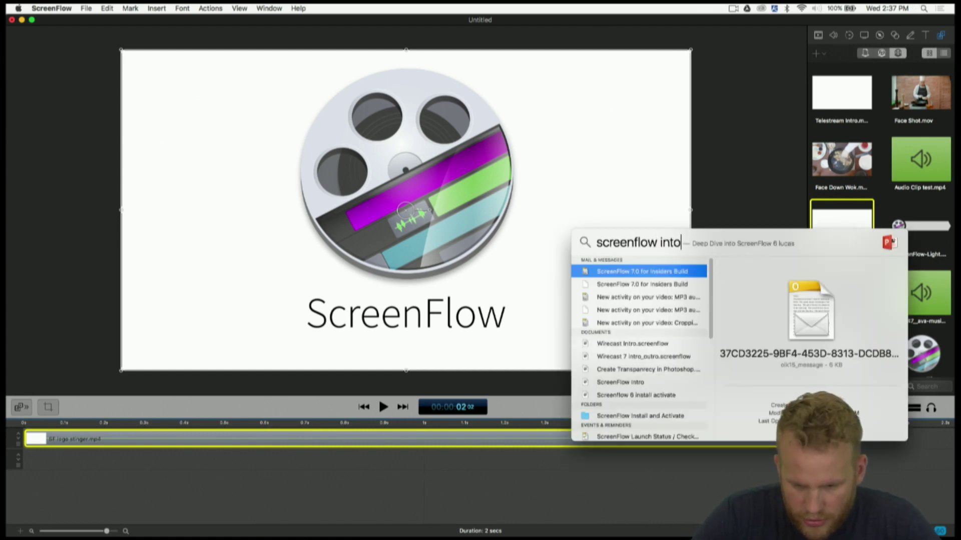
key(BackSpace)
text(ro)
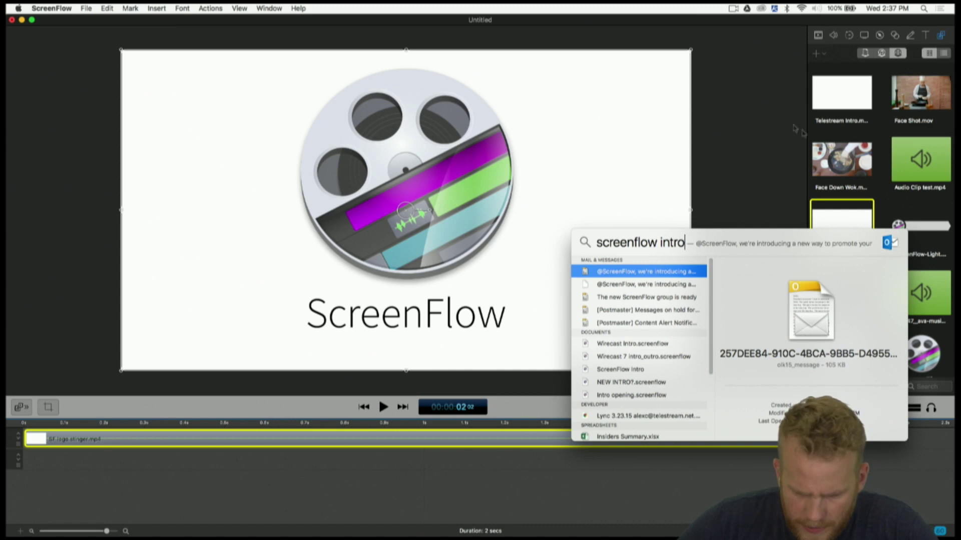
click(635, 370)
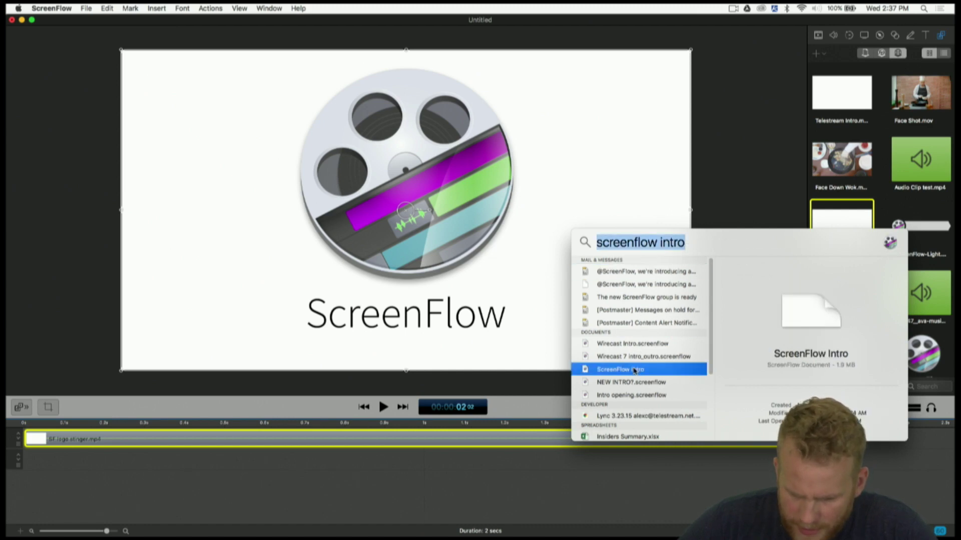
click(649, 382)
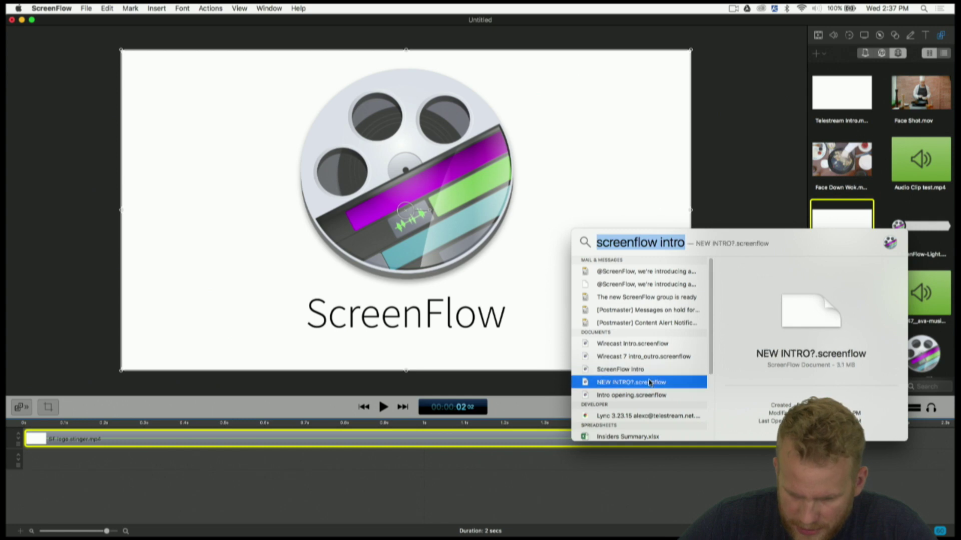
click(651, 396)
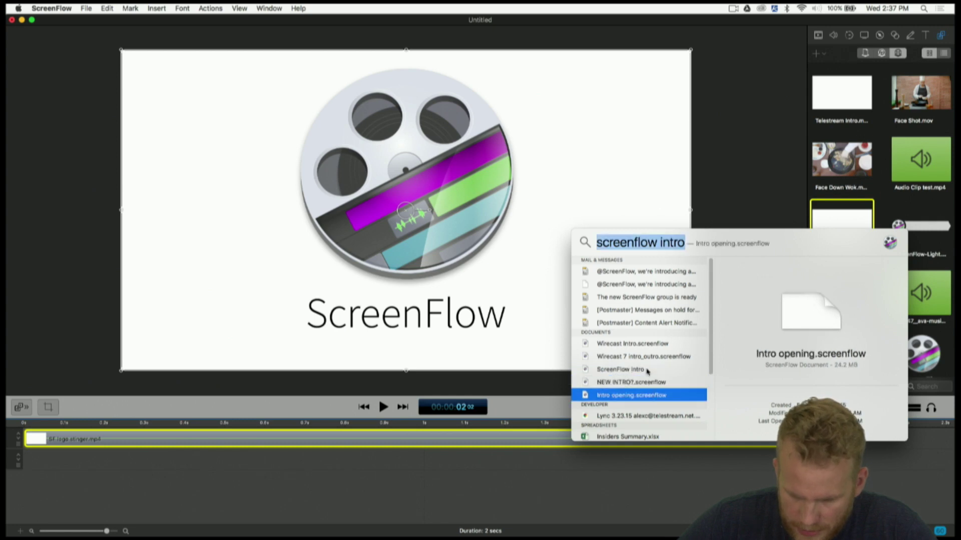
scroll(647, 372, down, 1)
key(Escape)
key(Escape)
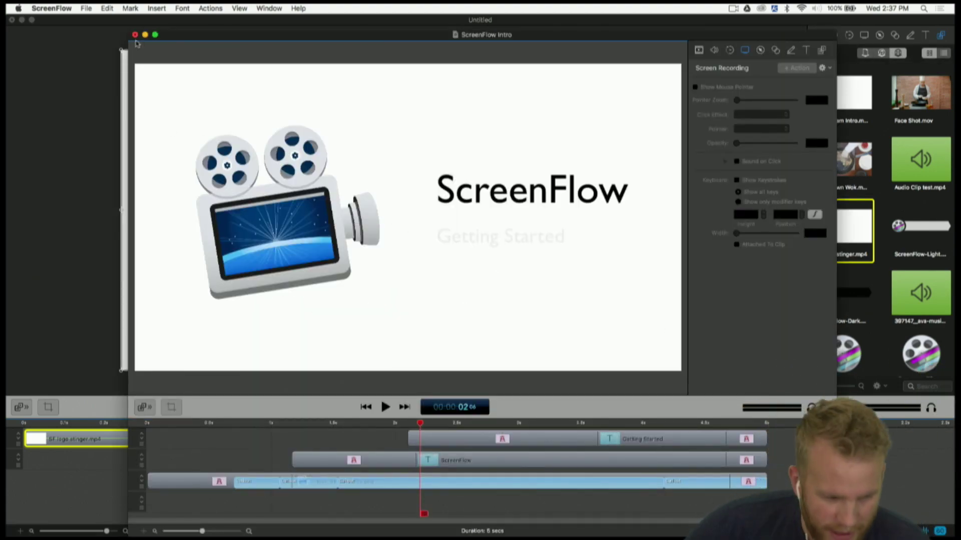
Reposition and widen the ScreenFlow Intro window to fill the screen, and play the intro from the start.
drag(130, 31, 9, 17)
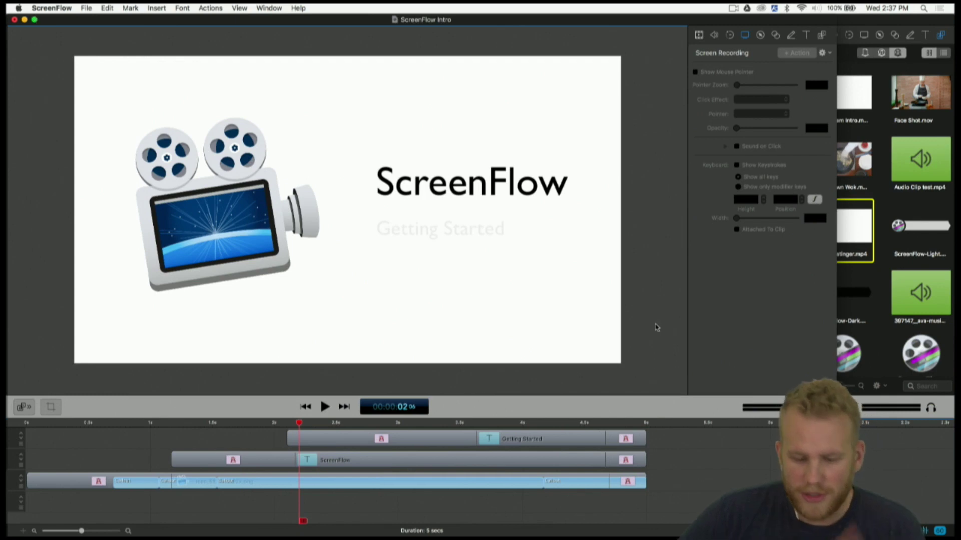
drag(835, 349, 953, 356)
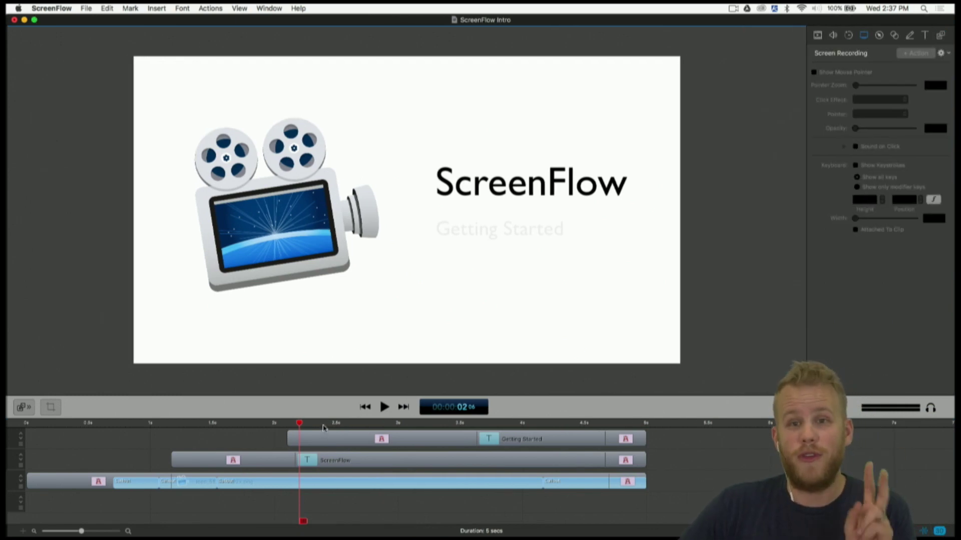
click(365, 407)
key(space)
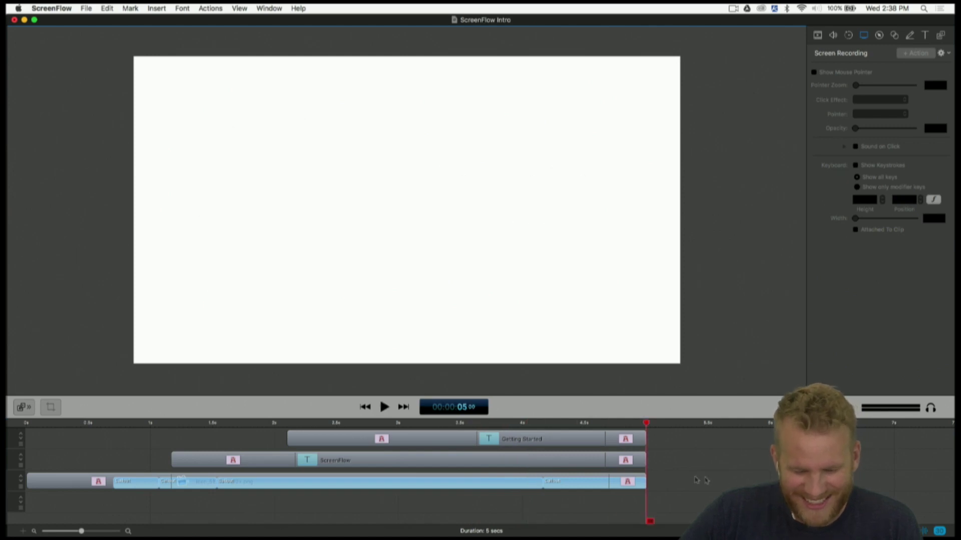
Slide both title clips several seconds later, clear of the icon clip, and play the icon animation on its own.
click(7, 418)
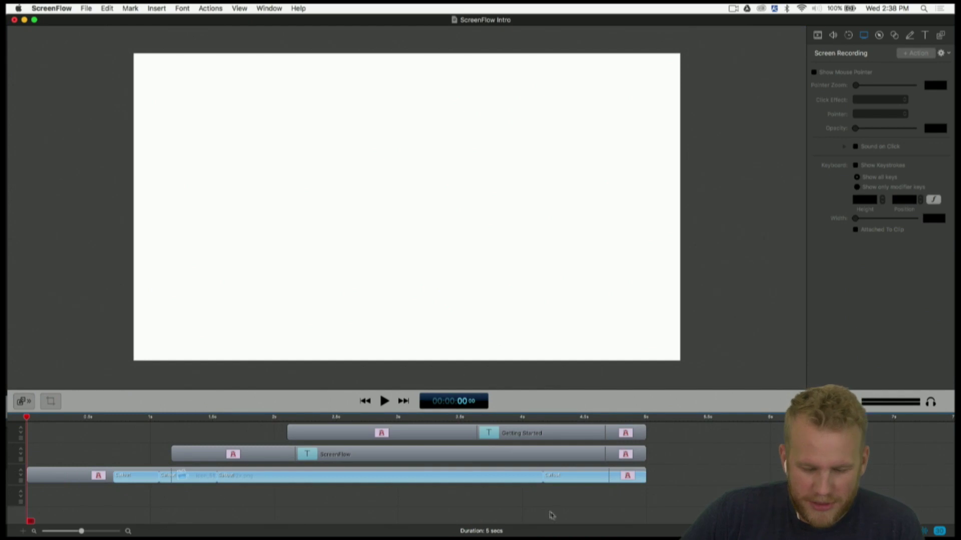
click(61, 476)
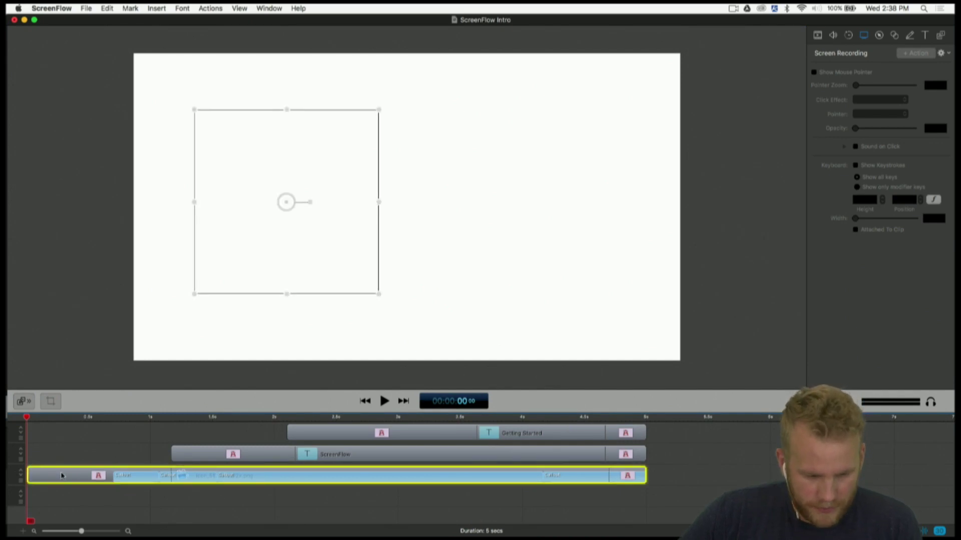
key(space)
key(space)
drag(693, 456, 725, 454)
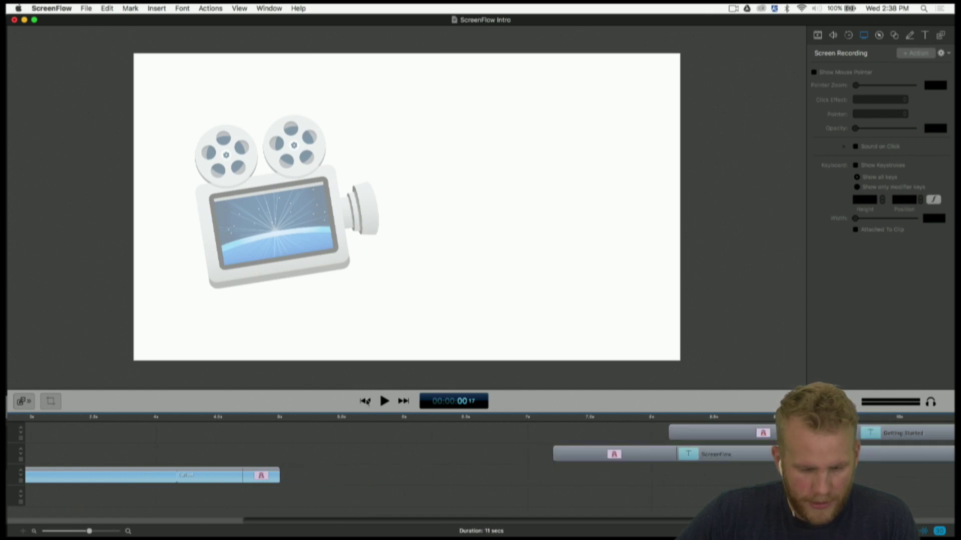
click(364, 401)
key(space)
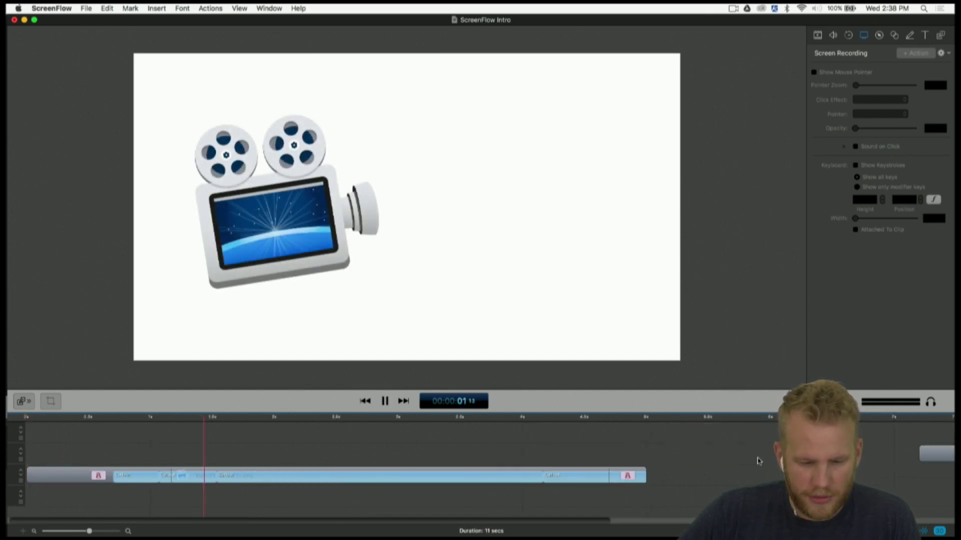
key(space)
Move the ScreenFlow title clip back to start at about 1.2 seconds and play it together with the icon.
drag(928, 456, 180, 463)
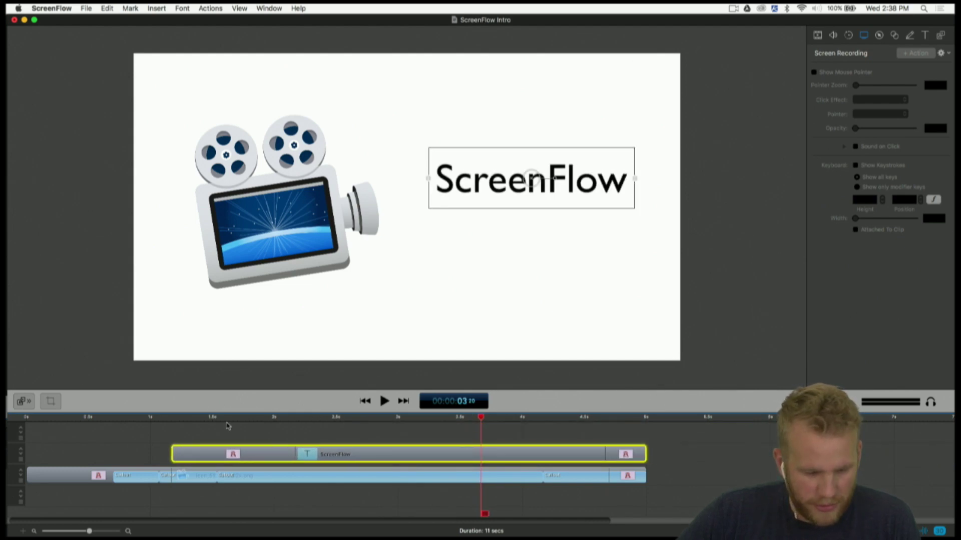
click(161, 413)
key(space)
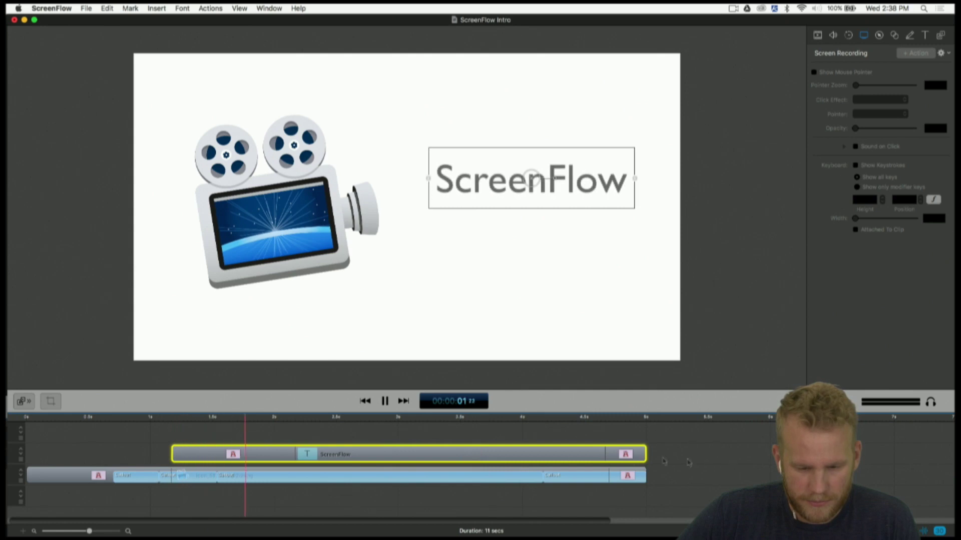
key(space)
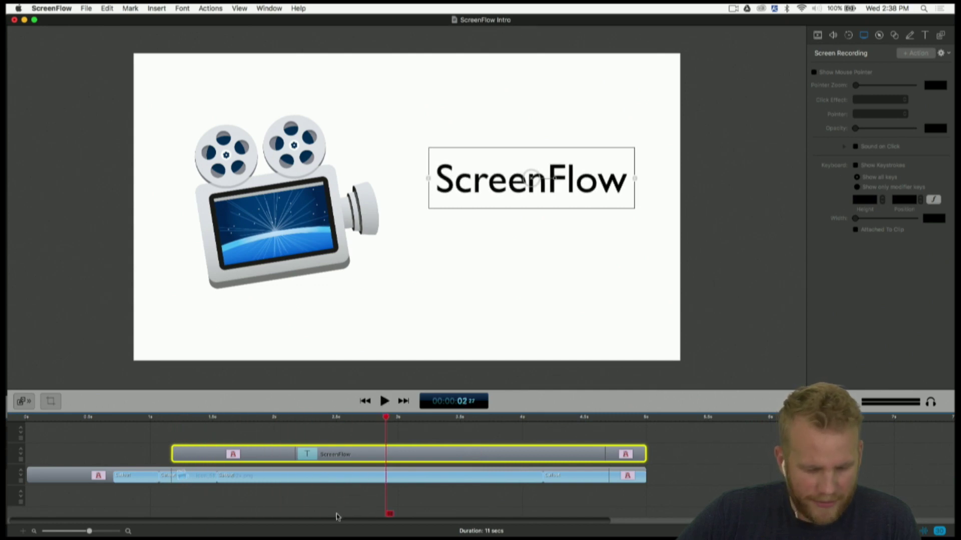
Move the Getting Started title clip back to start at about 2.1 seconds and replay the whole intro.
drag(339, 520, 392, 523)
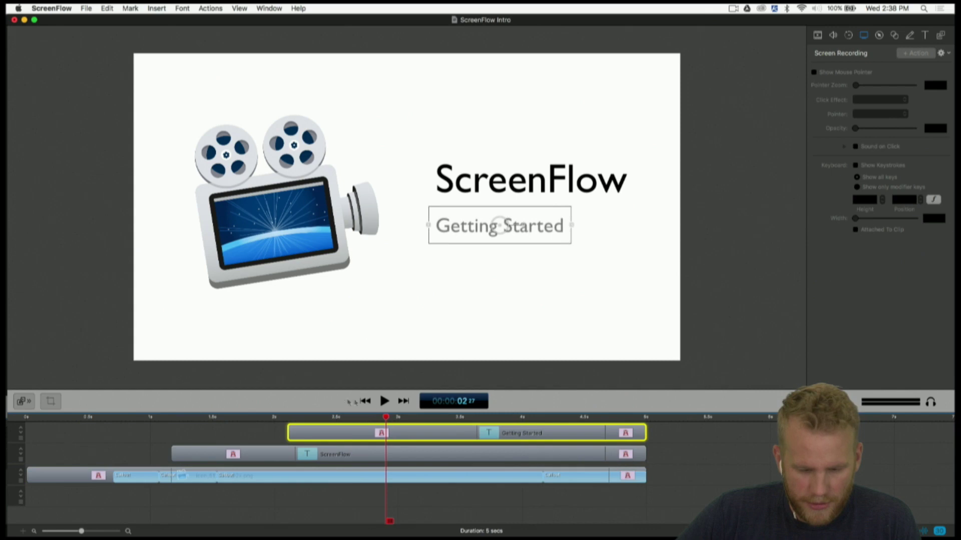
click(366, 401)
key(space)
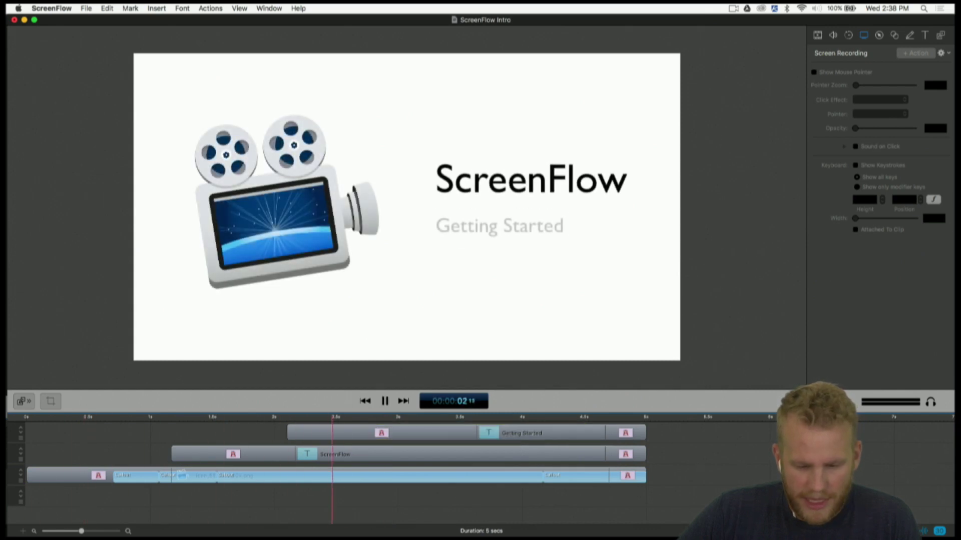
key(space)
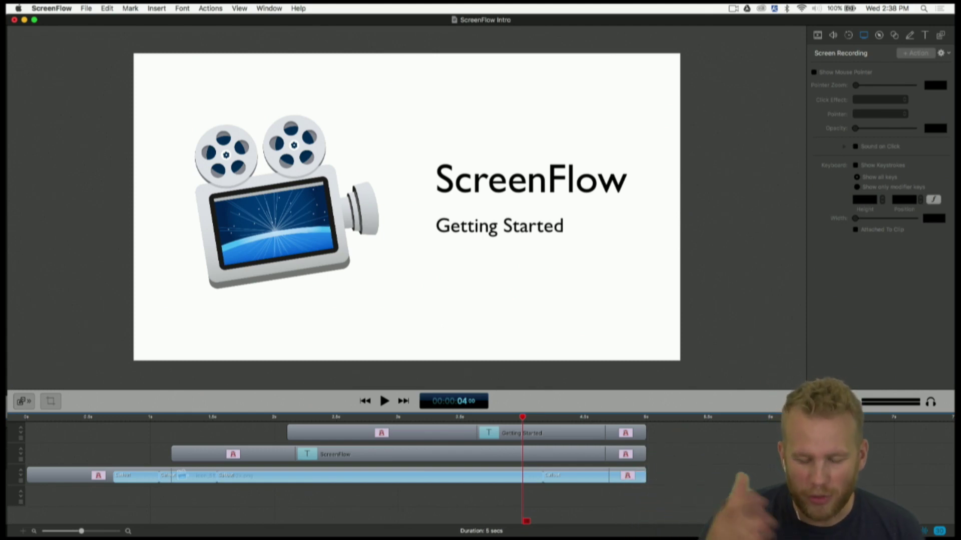
click(364, 402)
key(space)
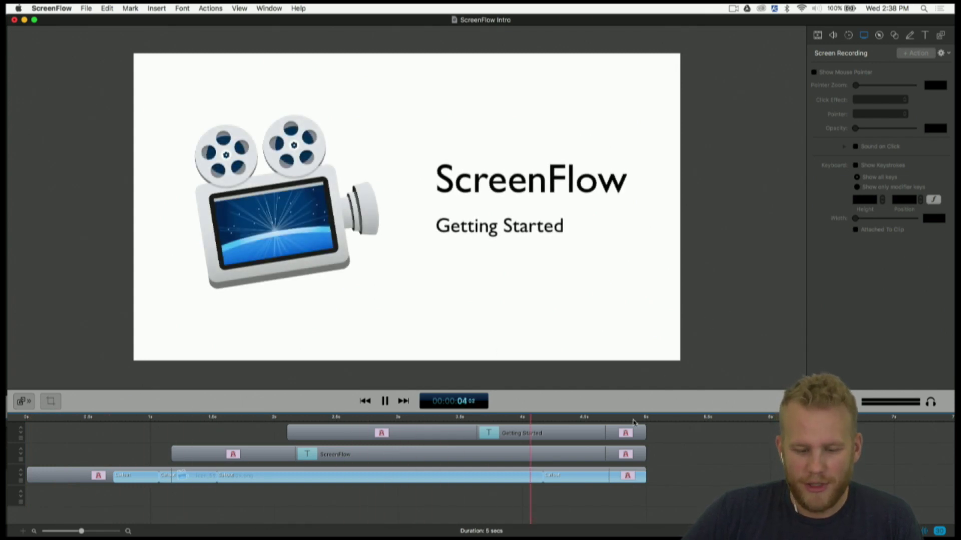
key(space)
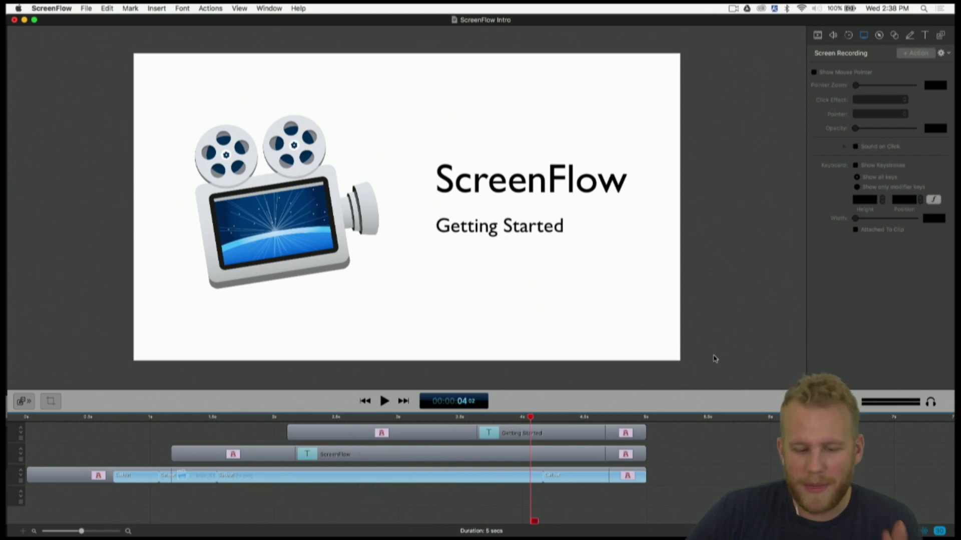
Place the playhead at 3 seconds, nudge the ScreenFlow title clip slightly earlier, and delete callouts from the icon clip.
click(399, 418)
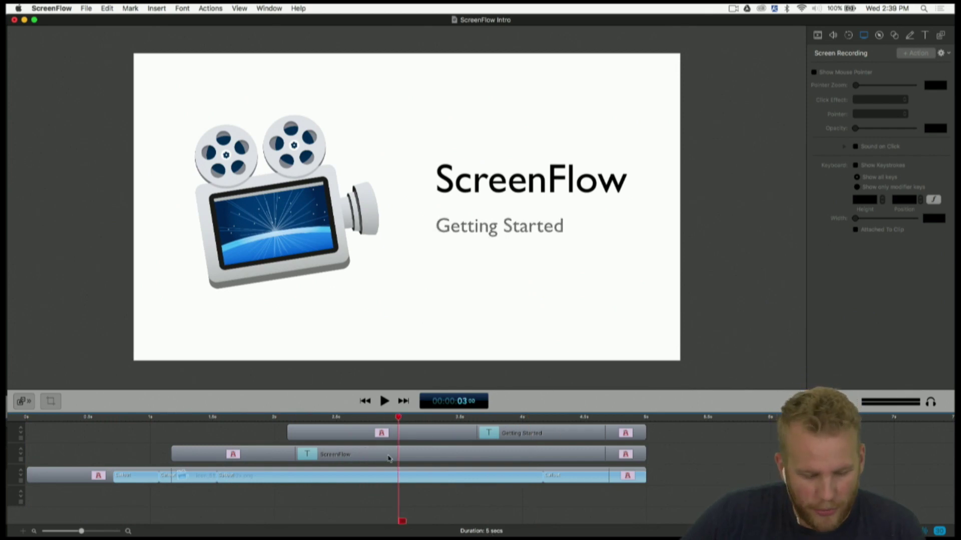
drag(387, 457, 372, 458)
click(168, 472)
click(170, 474)
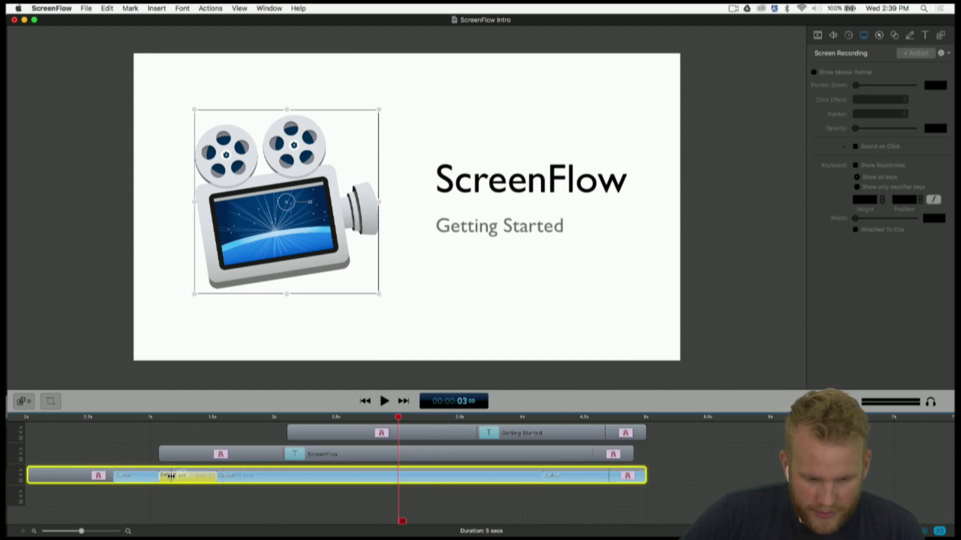
key(Delete)
key(XF86AudioMute)
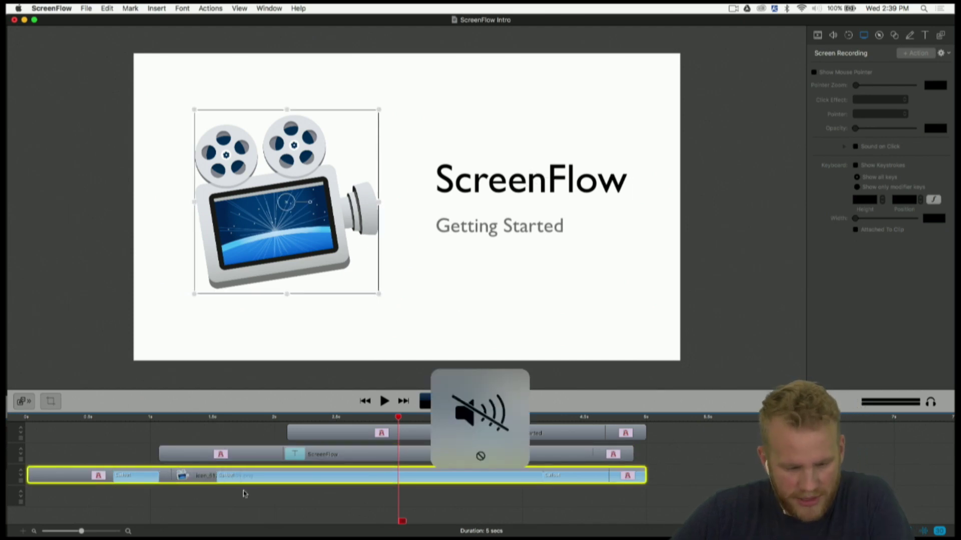
key(XF86MonBrightnessUp)
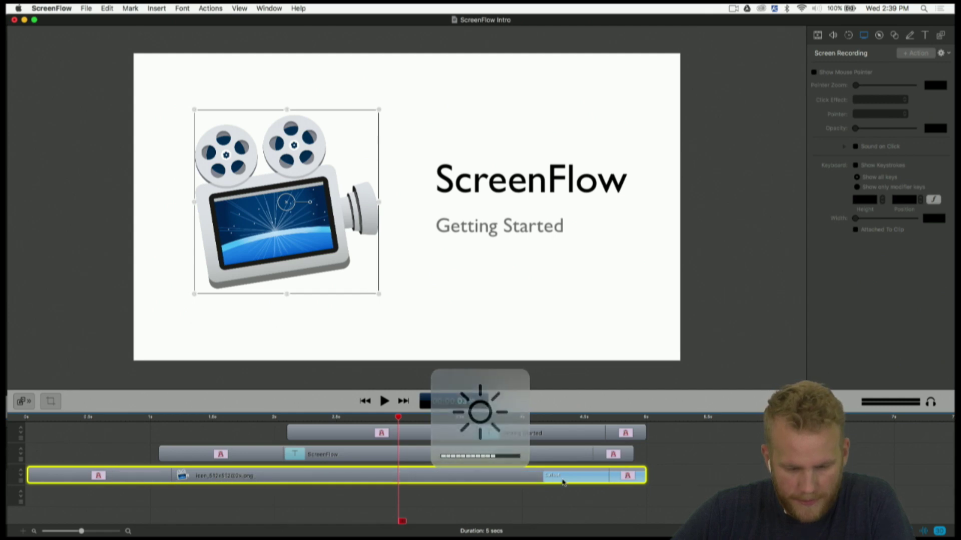
Move the icon clip's opening video action close to its start, and cut off the clip after 3 seconds.
drag(169, 471, 62, 470)
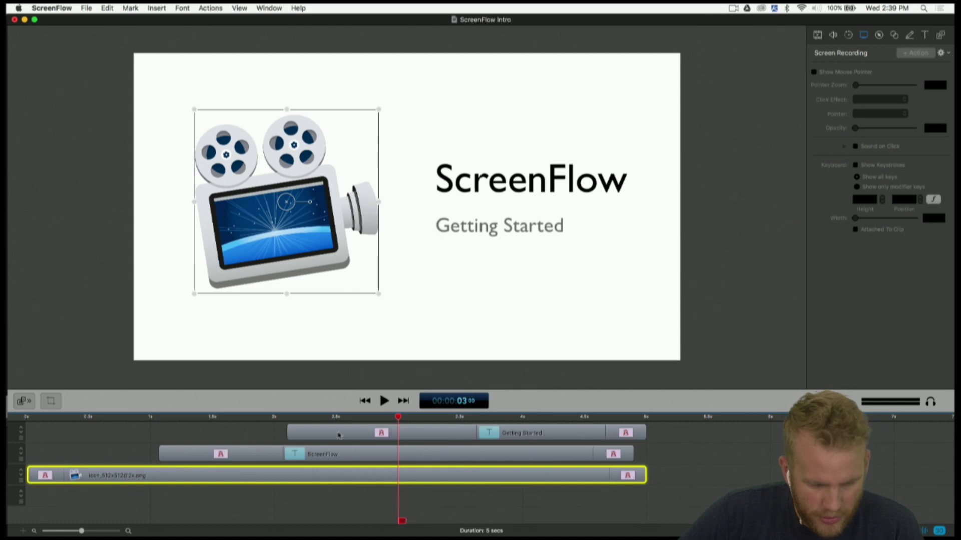
key(t)
click(437, 476)
key(Delete)
Start the ScreenFlow title clip at about 0.3 seconds, shorten its opening action, and cut the clip off at 3 seconds.
drag(414, 460, 320, 457)
drag(186, 453, 106, 453)
key(t)
click(451, 454)
key(Delete)
Start the Getting Started title clip at about 0.7 seconds, cut it off at 3 seconds, and rewind the playhead.
drag(440, 434, 152, 434)
key(t)
click(453, 434)
key(Delete)
click(366, 401)
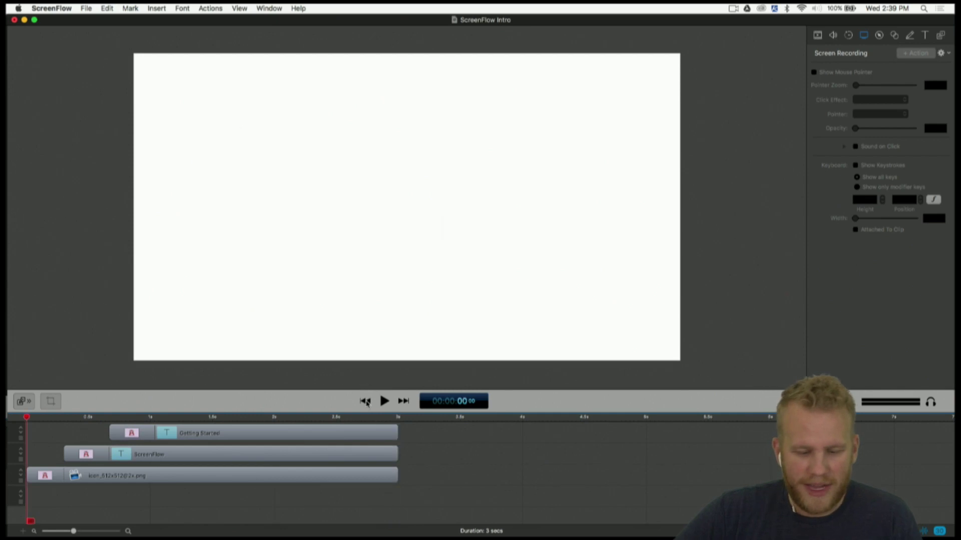
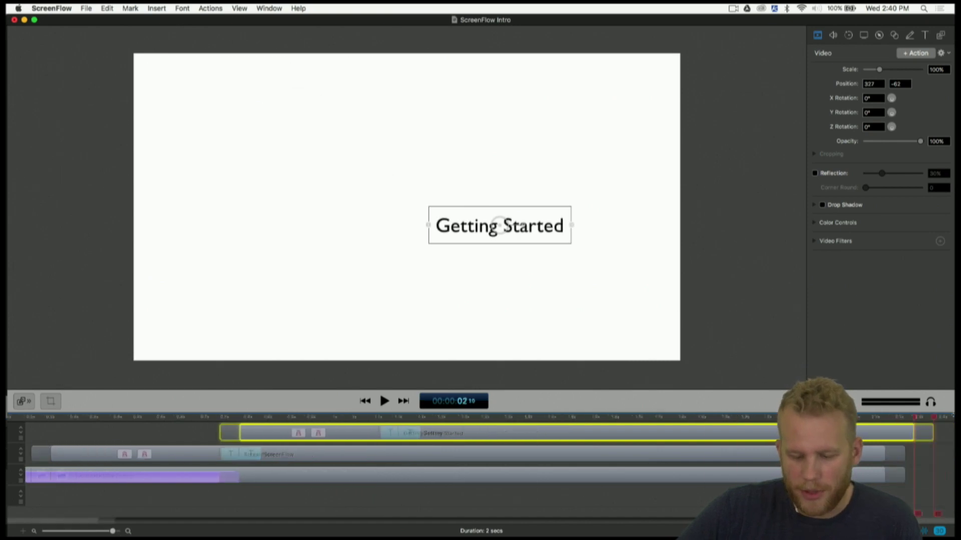
key(super+a)
key(BackSpace)
key(super+z)
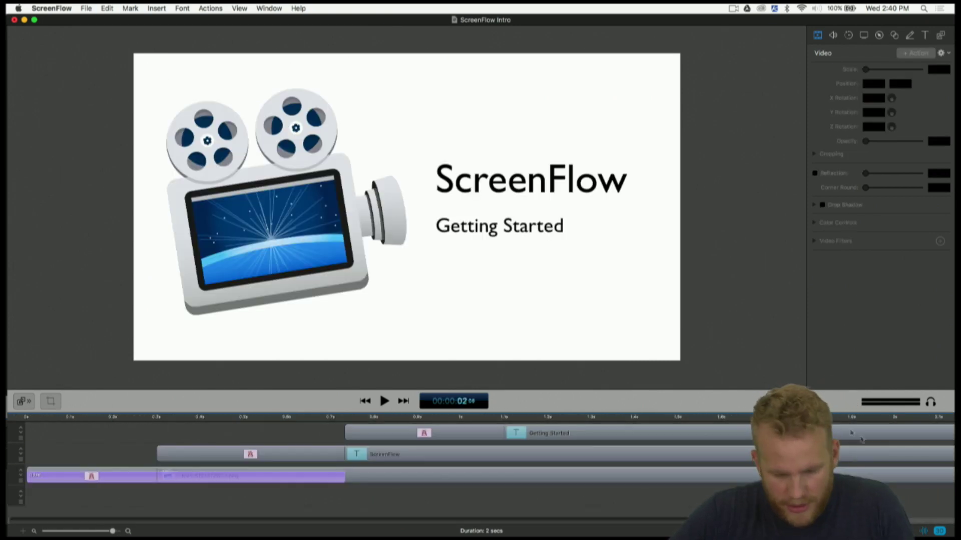
Review the end of the shortened clips on the timeline and replay the intro from the start.
scroll(569, 520, right, 5)
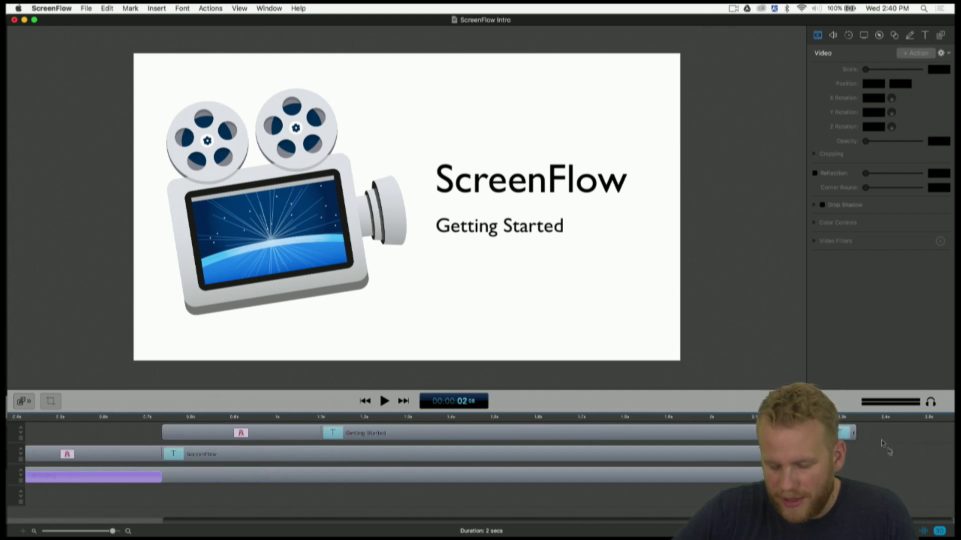
scroll(600, 440, left, 1)
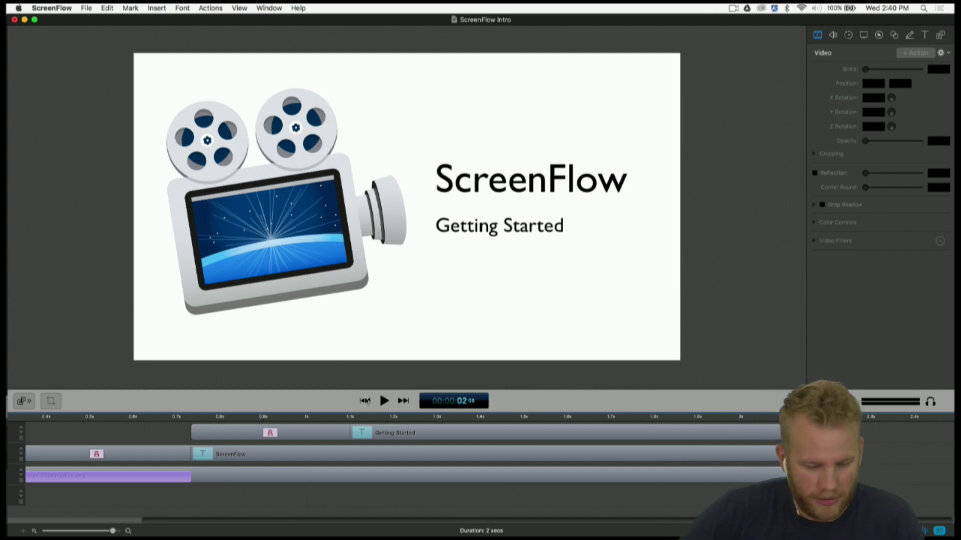
click(365, 401)
key(space)
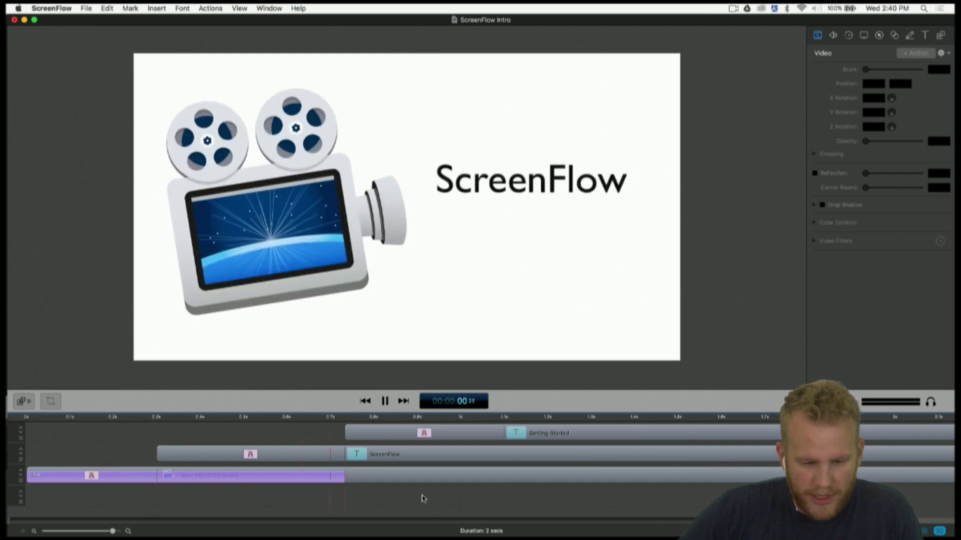
key(space)
Select the ScreenFlow title on the canvas and widen its text box slightly.
click(508, 177)
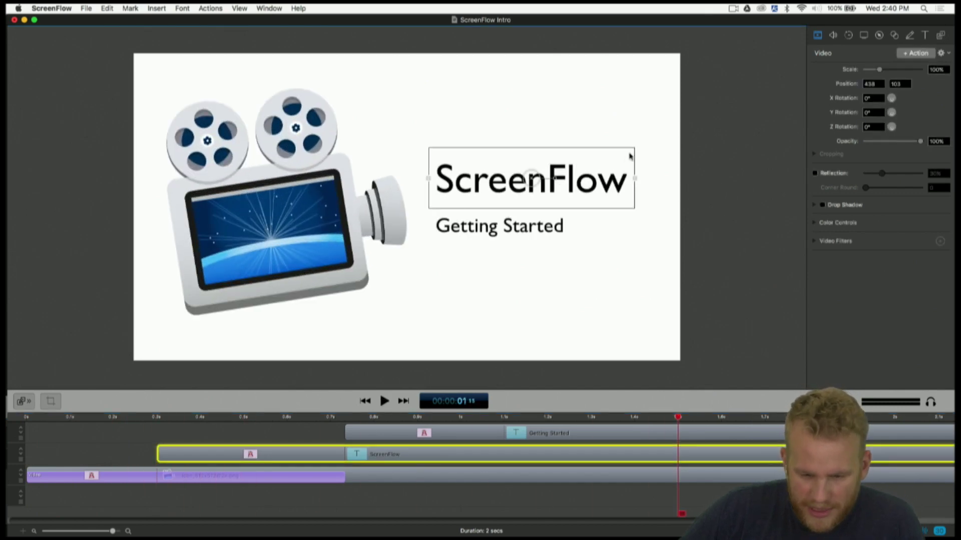
click(608, 224)
click(581, 189)
double_click(581, 189)
click(639, 314)
click(635, 456)
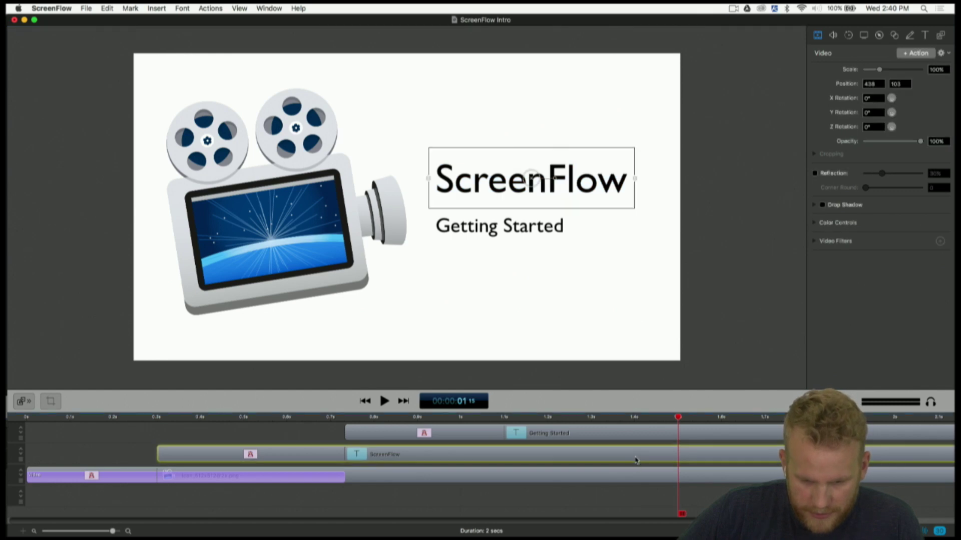
mouse_move(635, 181)
mouse_down()
mouse_move(660, 181)
mouse_move(638, 181)
mouse_up()
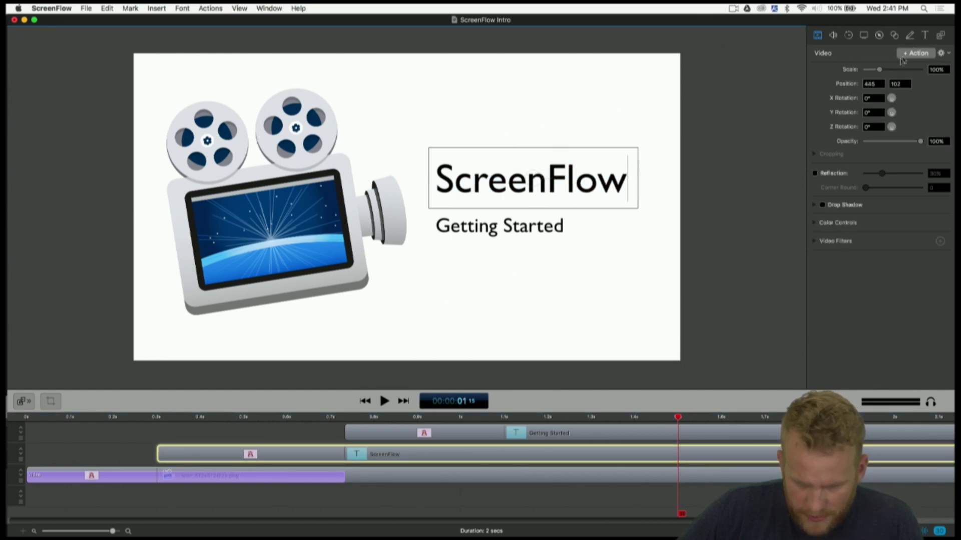
Scale the ScreenFlow title to 104%, place it directly above the Getting Started line with left edges aligned, and replay the intro from the start.
drag(882, 72, 887, 72)
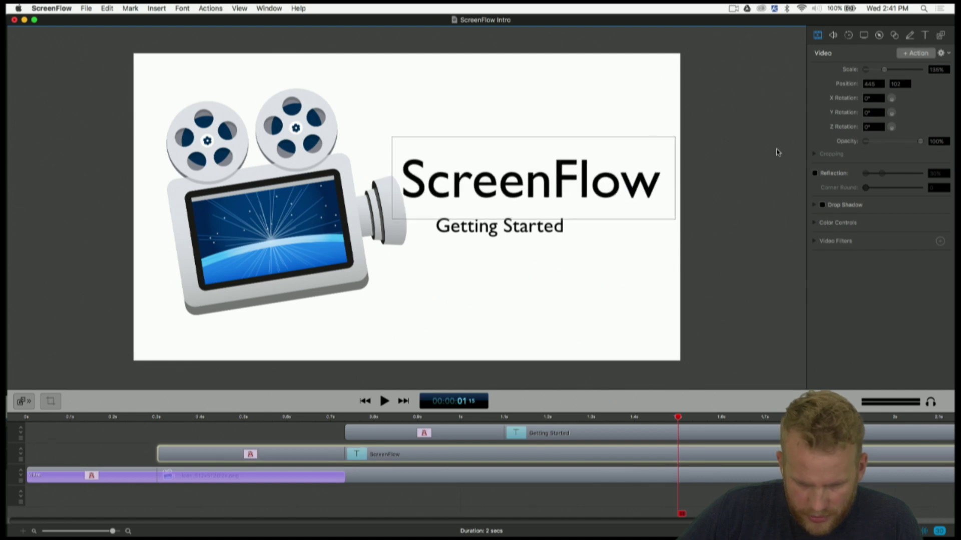
drag(564, 184, 555, 126)
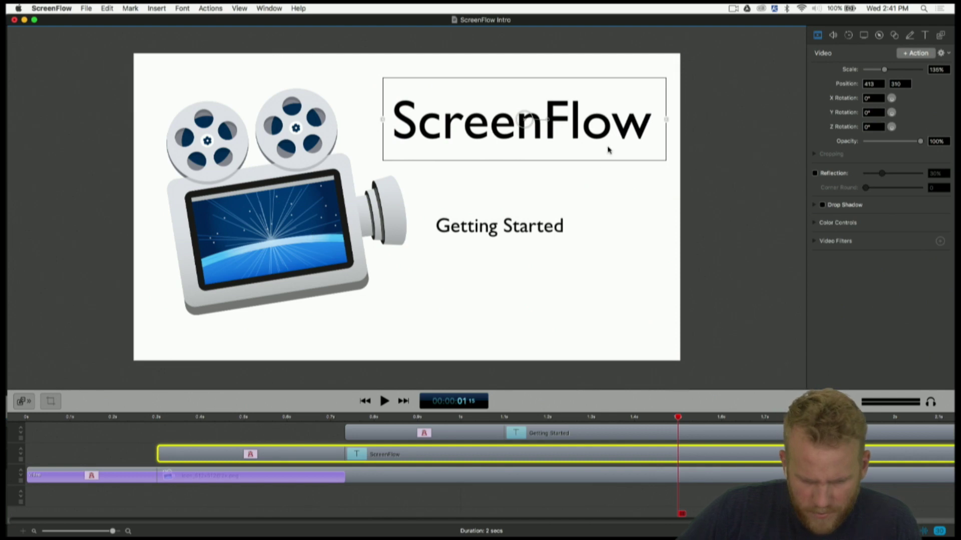
drag(884, 71, 879, 70)
drag(555, 124, 567, 202)
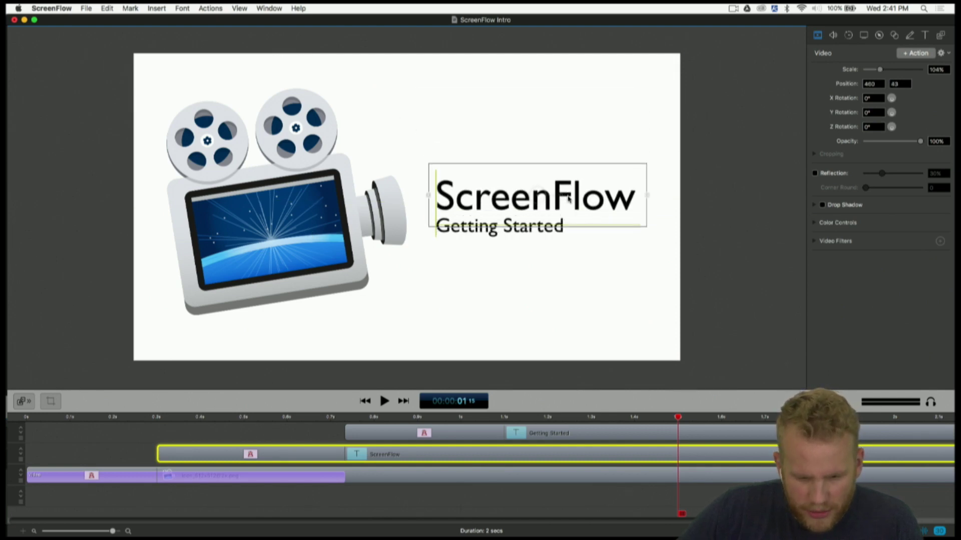
click(505, 239)
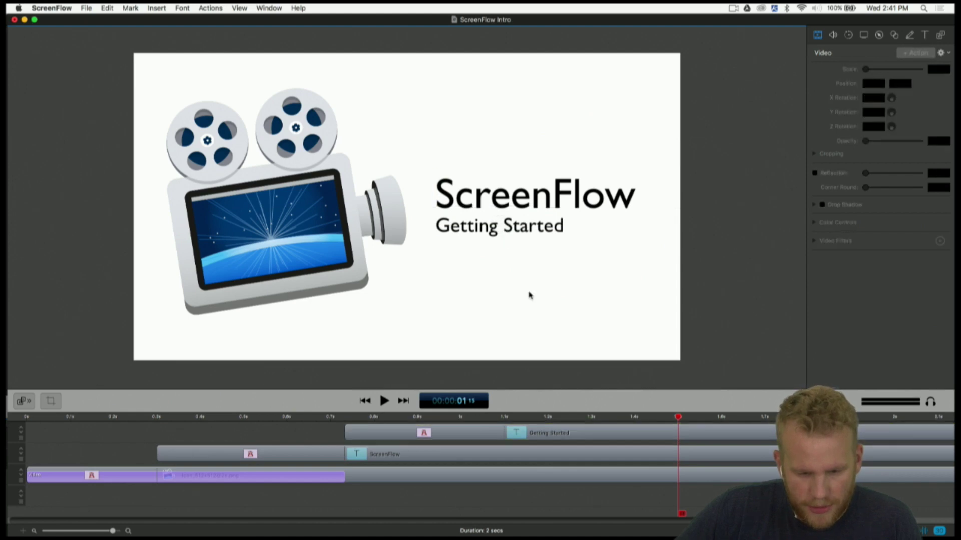
click(365, 401)
key(space)
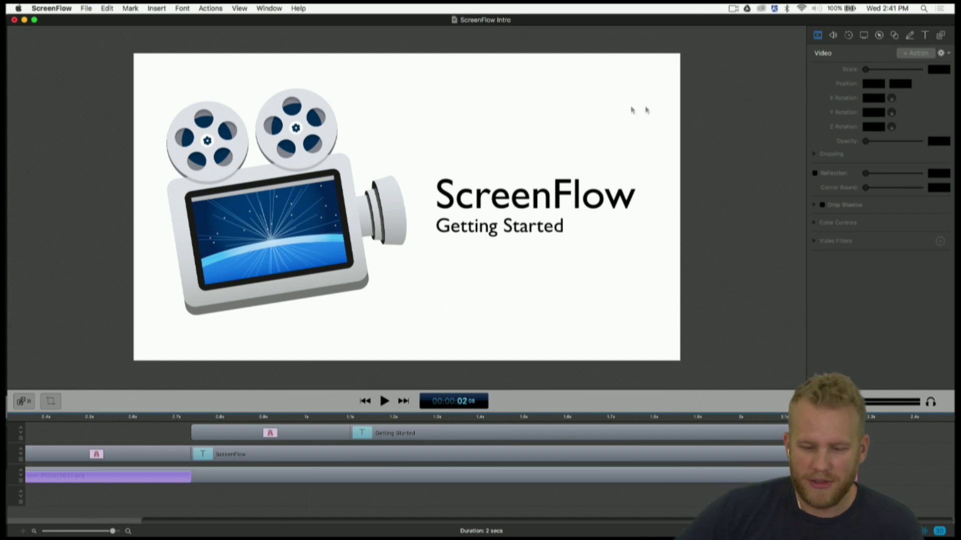
Add SF logo stinger.mp4 from the global media library after the existing clips and play it.
click(944, 36)
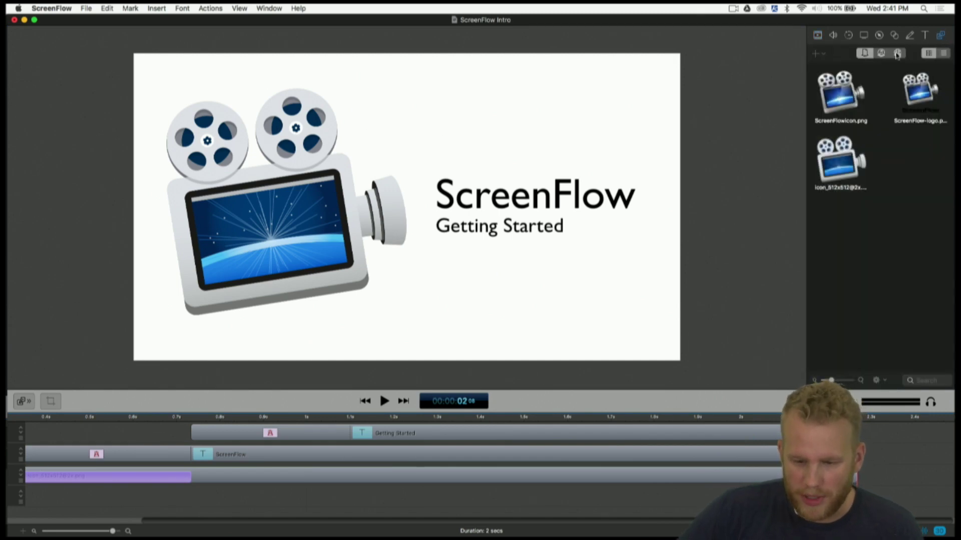
click(897, 53)
drag(841, 228, 893, 433)
click(872, 418)
key(space)
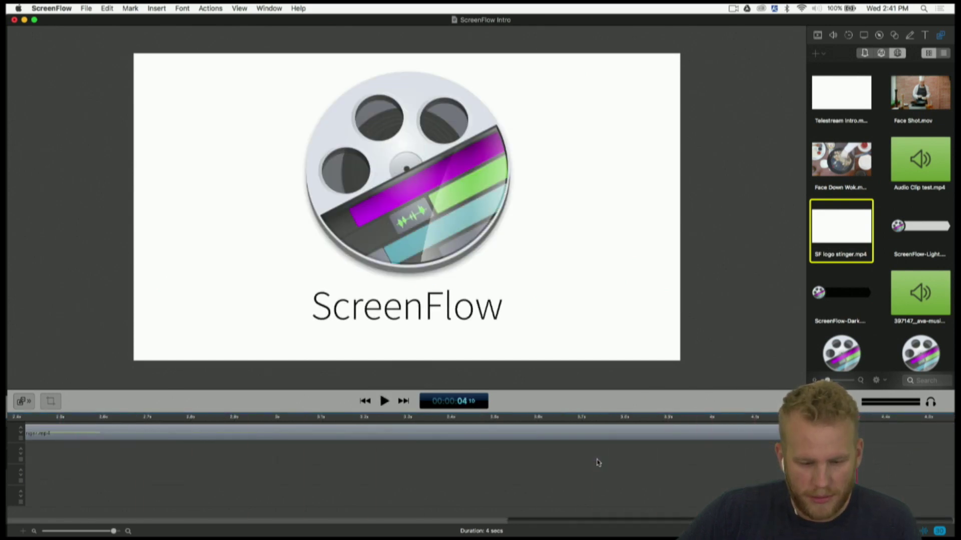
Move the SF logo stinger clip down one track, onto the second track.
drag(768, 434, 771, 454)
right_click(898, 462)
click(610, 494)
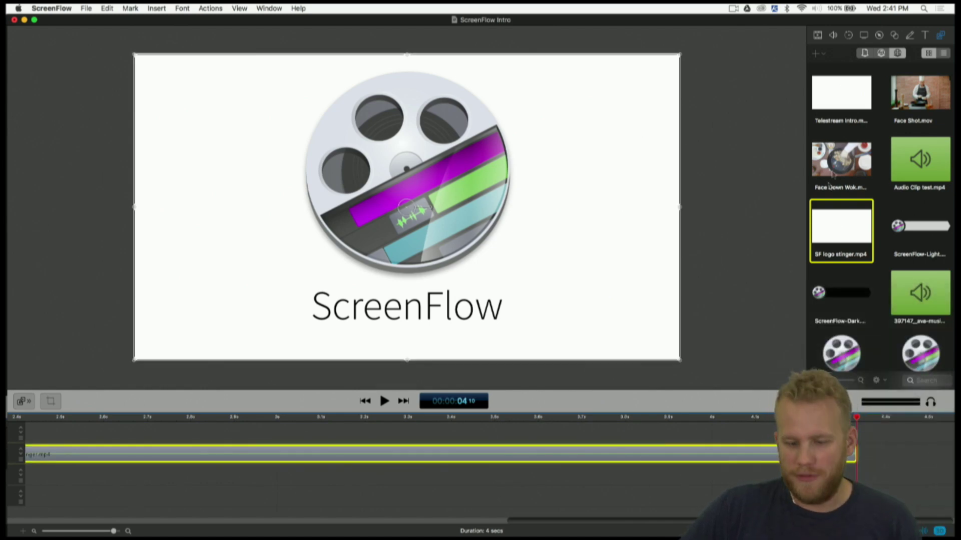
Add a text clip at the end of the logo stinger that reads "Getting Started".
click(929, 35)
click(925, 53)
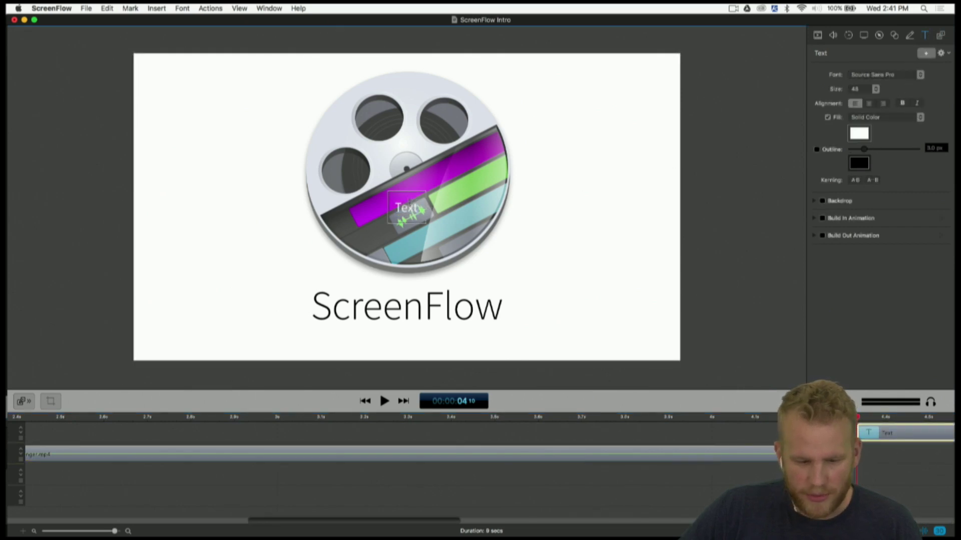
text(Gettingt)
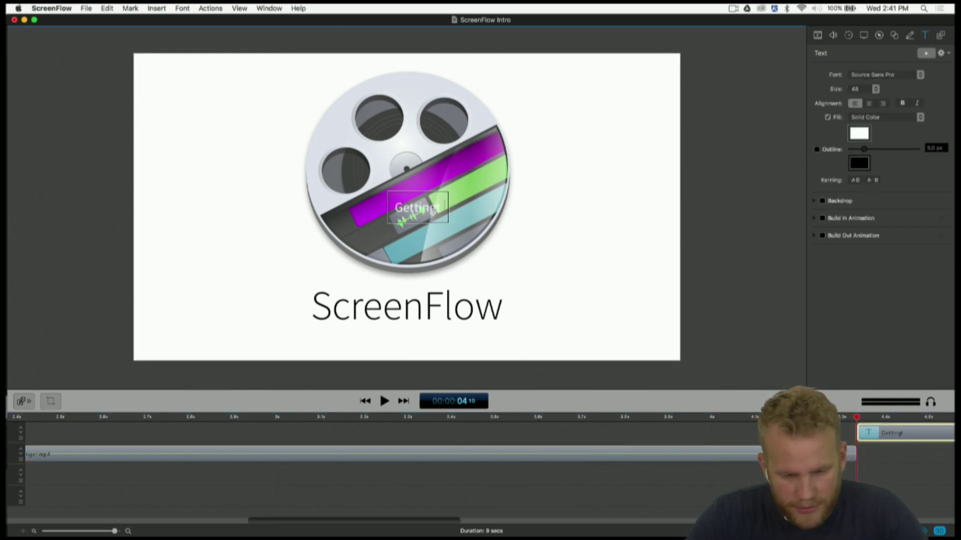
text(g)
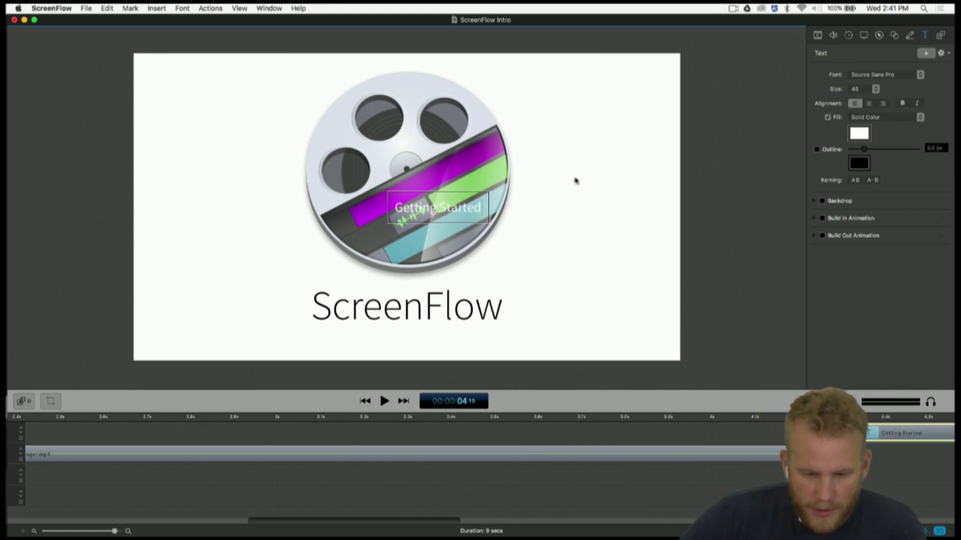
text( Started)
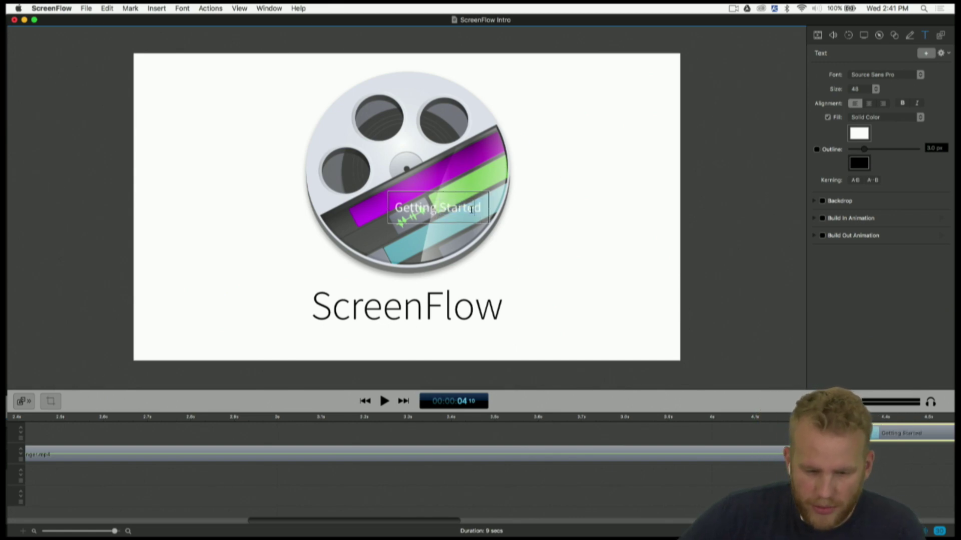
Recolor the whole new Getting Started text with the teal sampled from the ScreenFlow logo.
key(super+a)
click(853, 135)
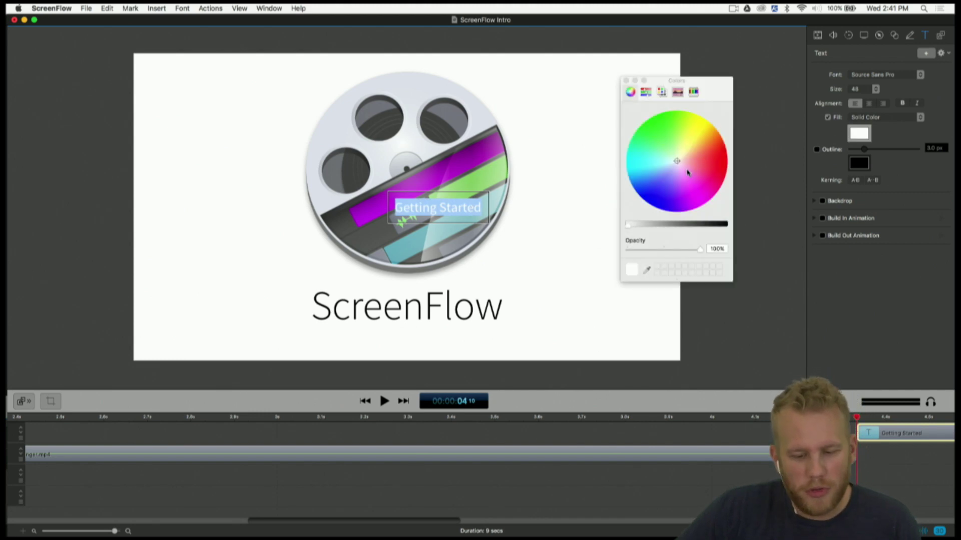
drag(688, 174, 734, 160)
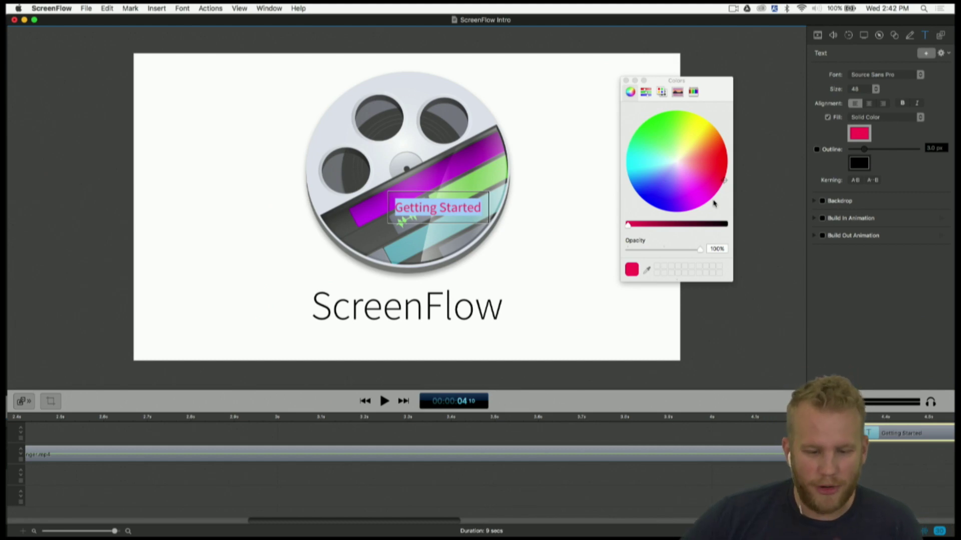
click(646, 271)
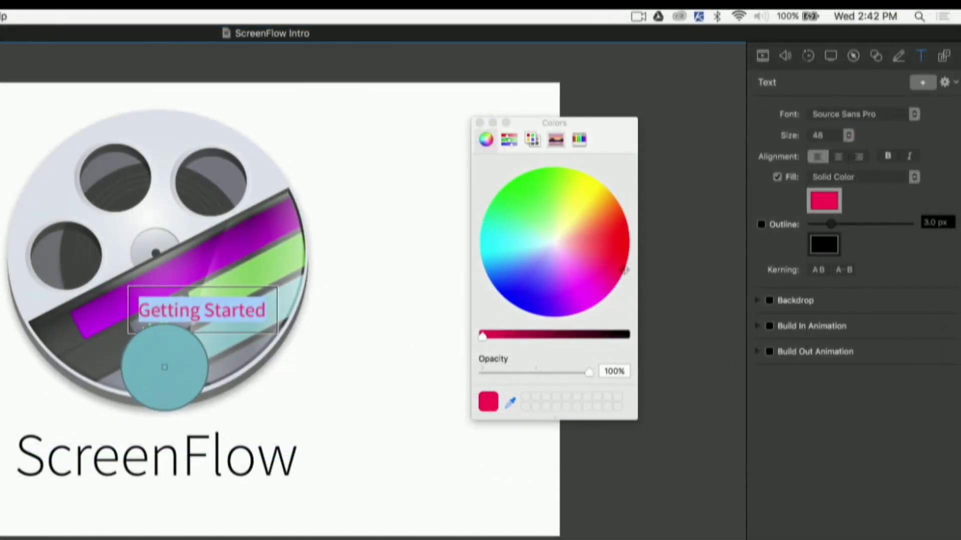
click(167, 368)
Move the teal Getting Started text centered beneath the logo's ScreenFlow name and set its font size to 64.
key(Escape)
drag(209, 314, 157, 499)
double_click(183, 502)
key(super+a)
click(857, 134)
click(841, 151)
key(Escape)
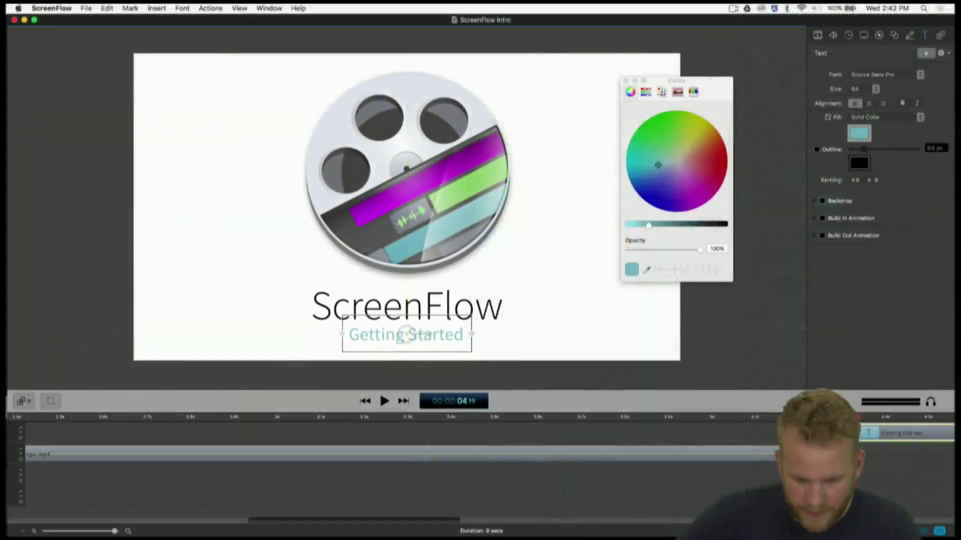
Start the teal Getting Started clip at about 3.4 seconds over the stinger, and cut off the part beyond the stinger's end.
drag(886, 439, 334, 443)
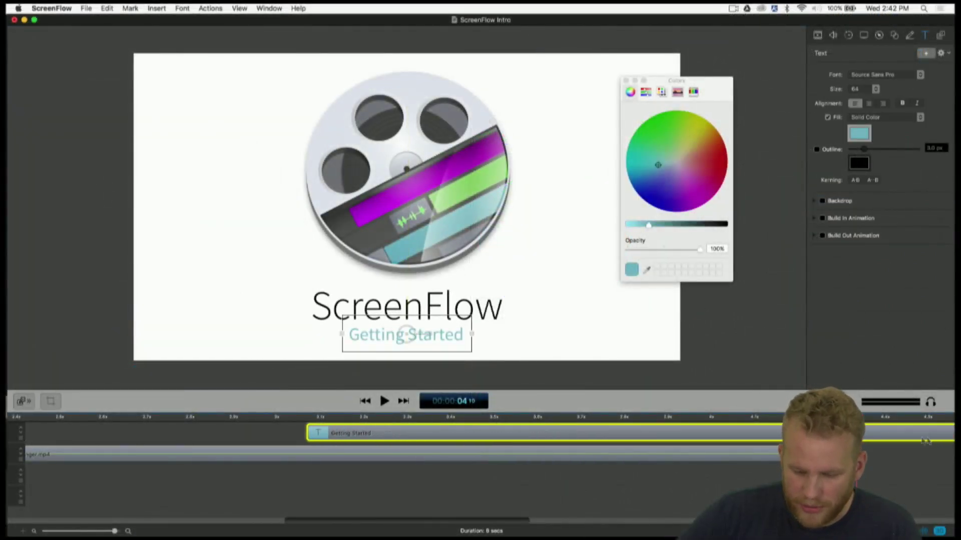
click(72, 531)
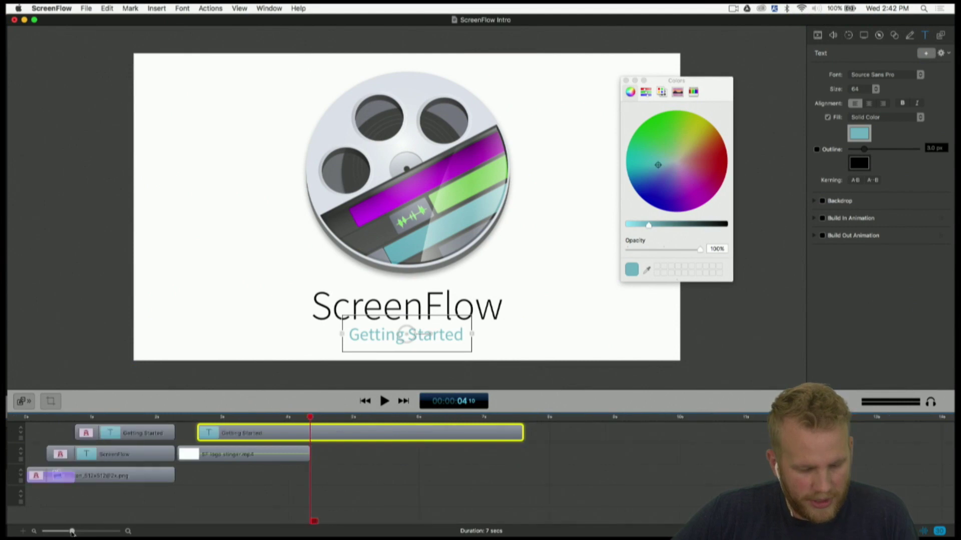
drag(331, 434, 383, 444)
key(t)
key(Delete)
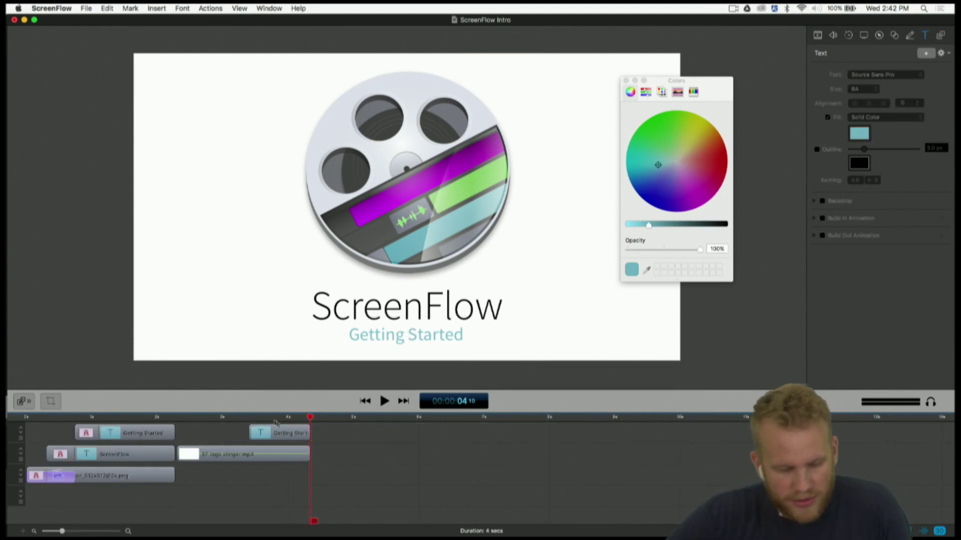
Add an ending transition to the teal Getting Started clip, close the color picker, and play the stinger section.
right_click(281, 438)
click(325, 454)
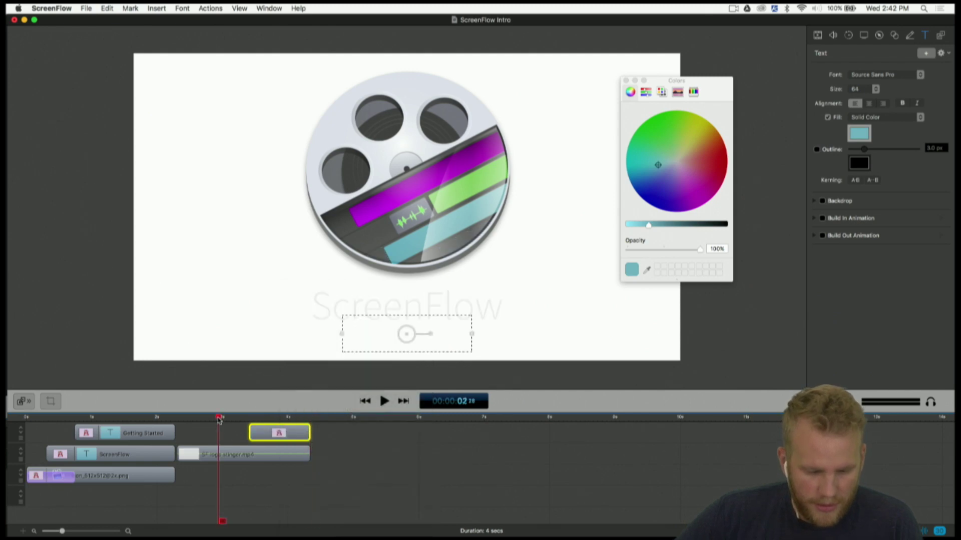
click(177, 417)
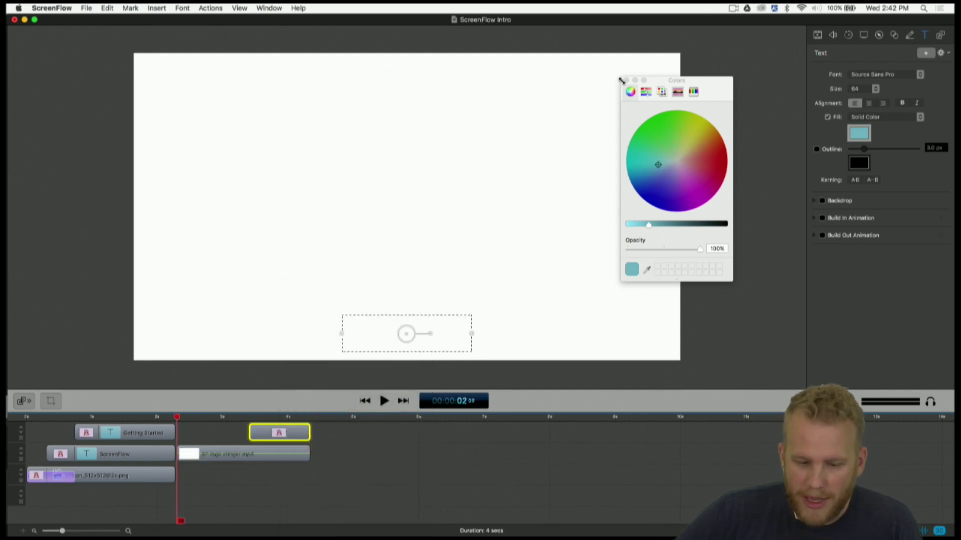
click(624, 80)
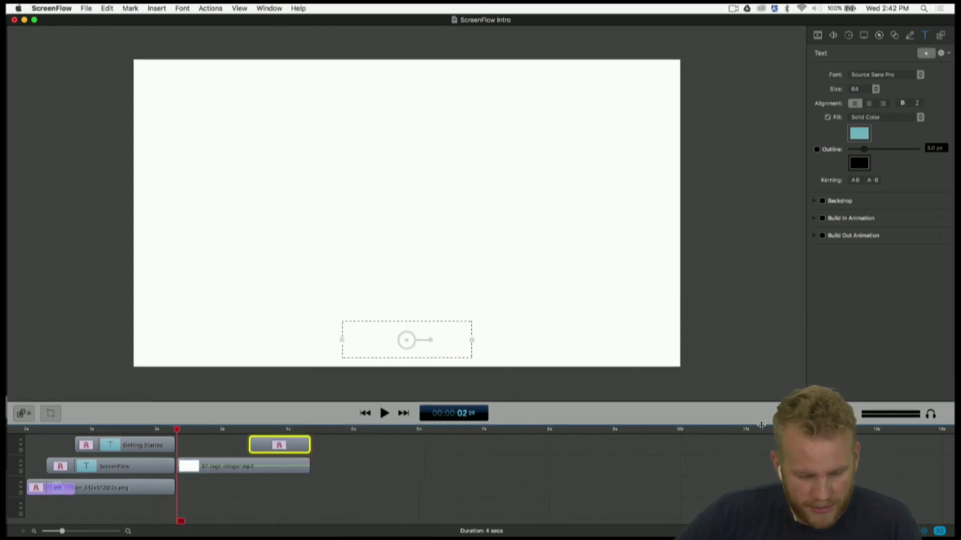
key(space)
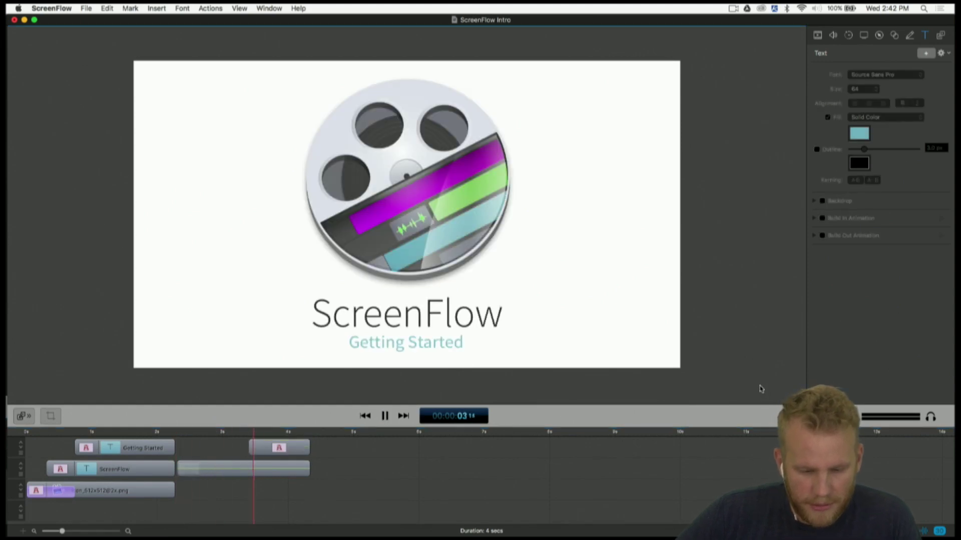
Remove the ending transition from the teal Getting Started clip.
click(321, 458)
click(302, 452)
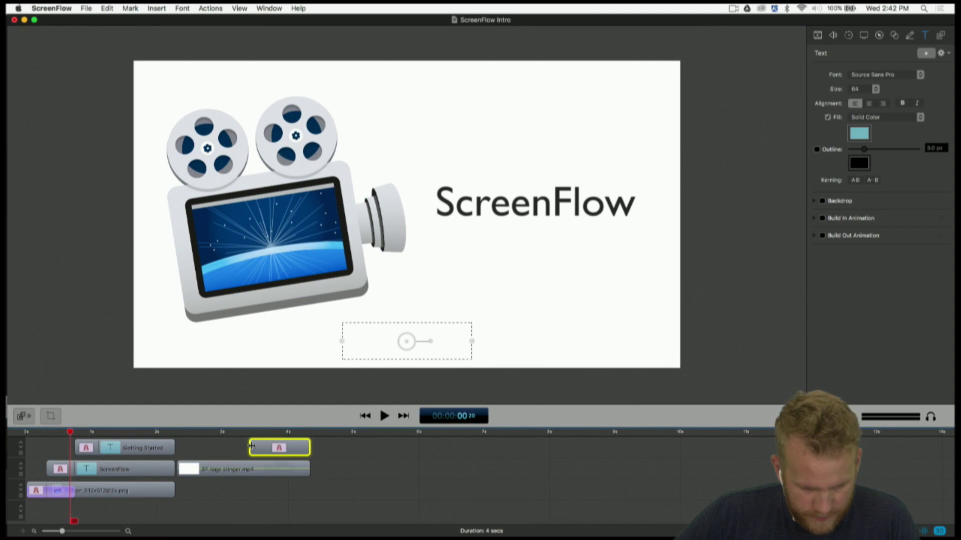
right_click(293, 447)
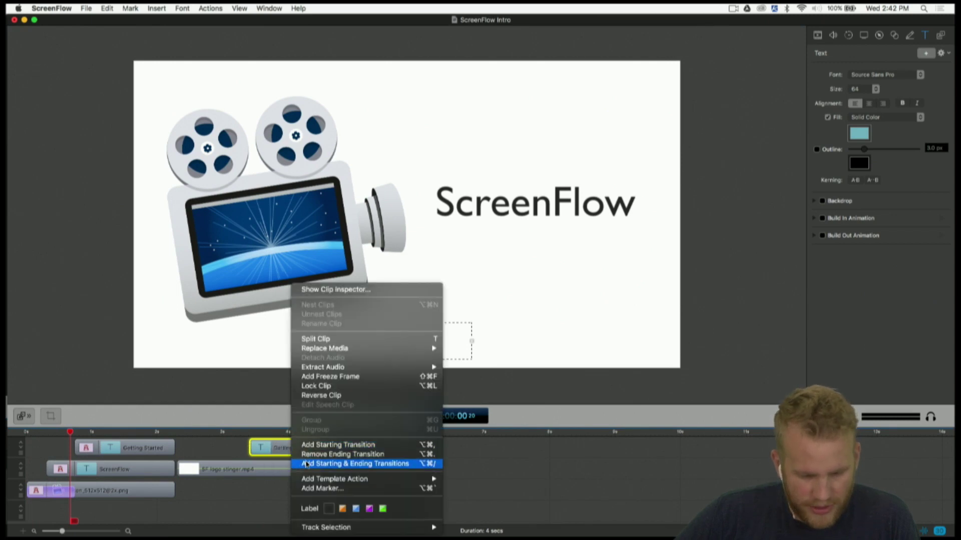
click(294, 454)
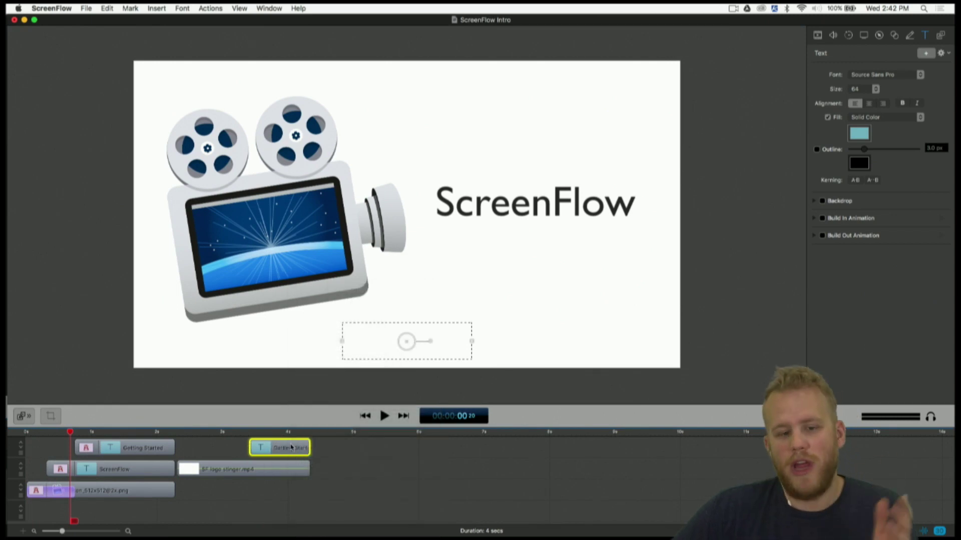
Add a starting transition to the teal Getting Started clip, shorten it, and play the end of the stinger section.
right_click(292, 448)
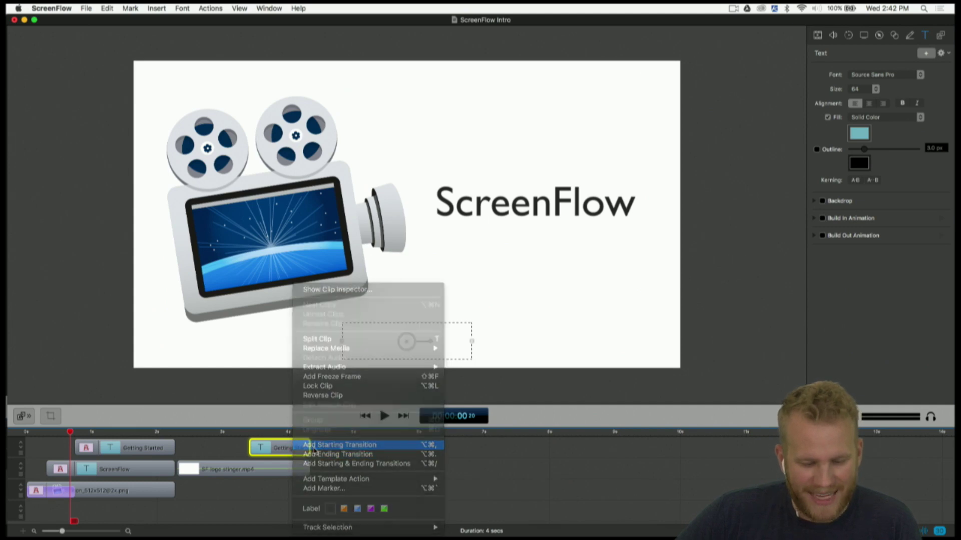
click(314, 445)
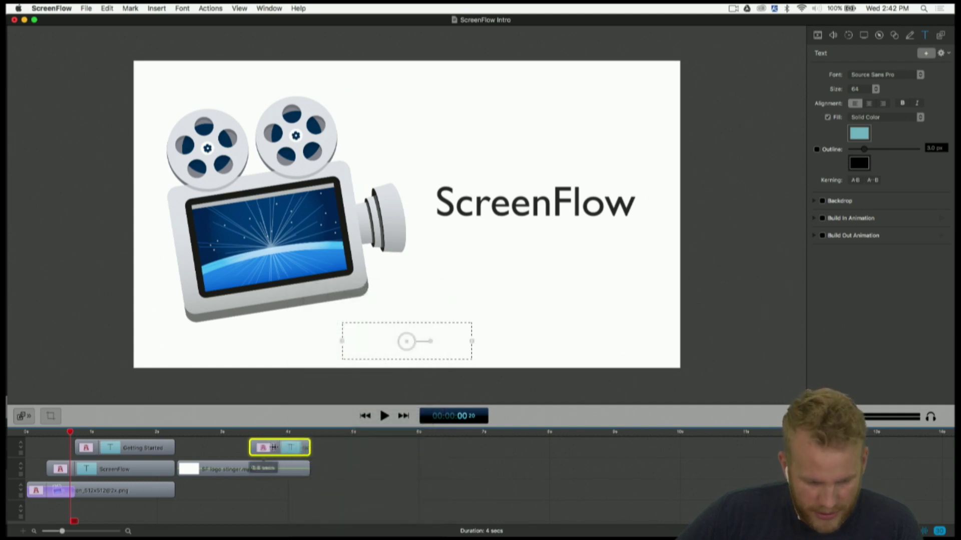
click(233, 436)
key(space)
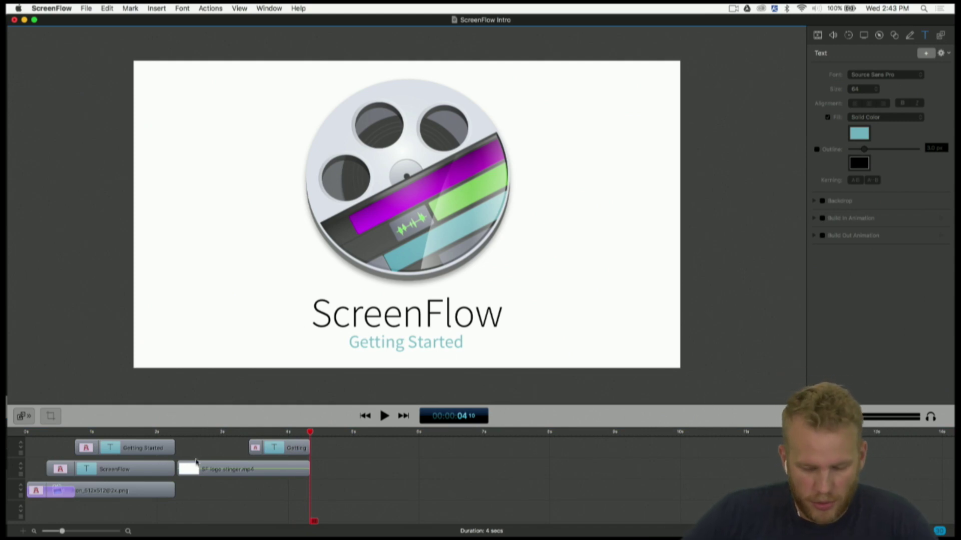
Check the viewer comments on the ScreenFlow Facebook live video in Chrome, and return to ScreenFlow.
mouse_move(6, 111)
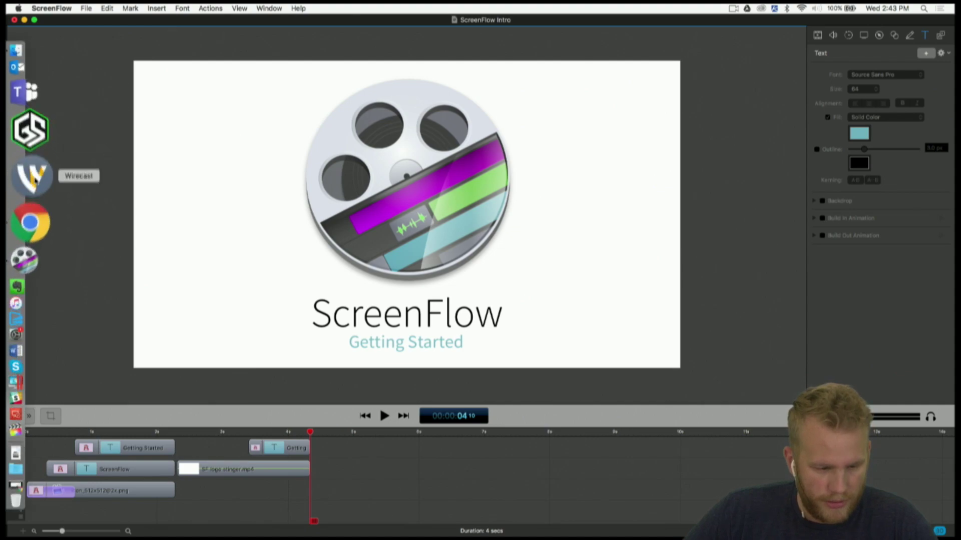
click(31, 196)
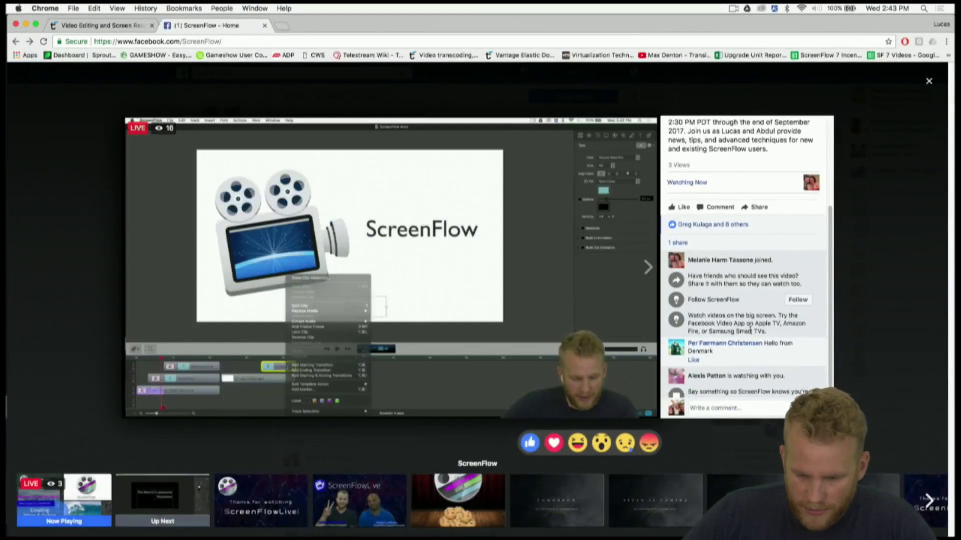
mouse_move(750, 334)
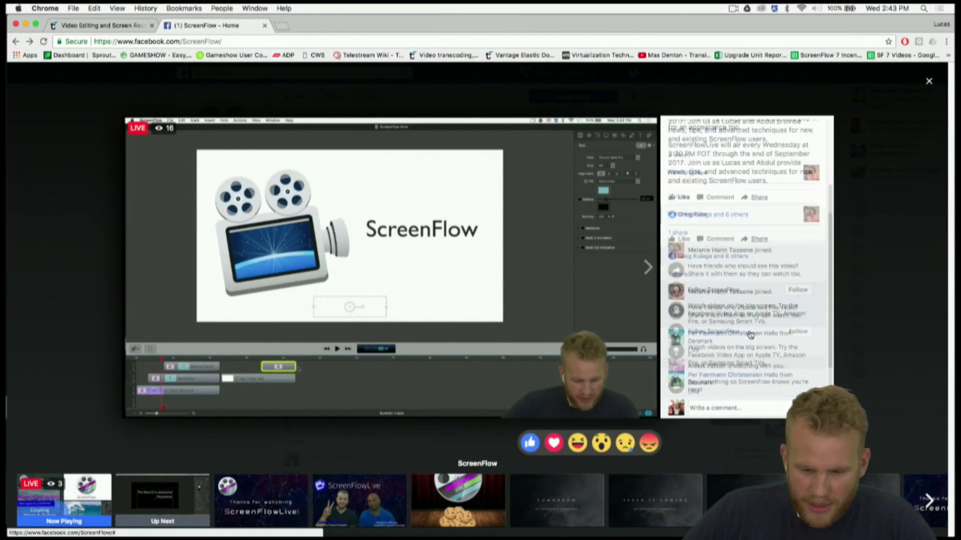
click(845, 278)
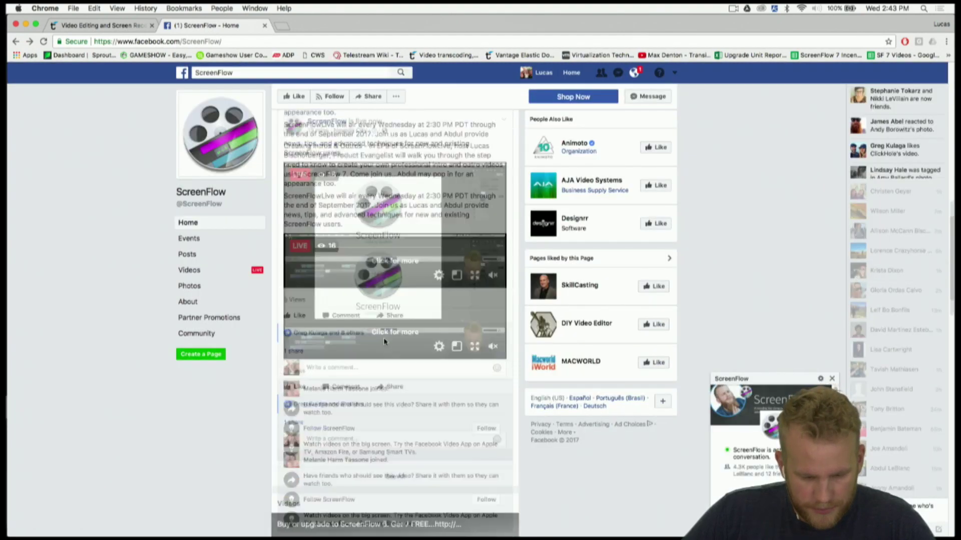
click(485, 343)
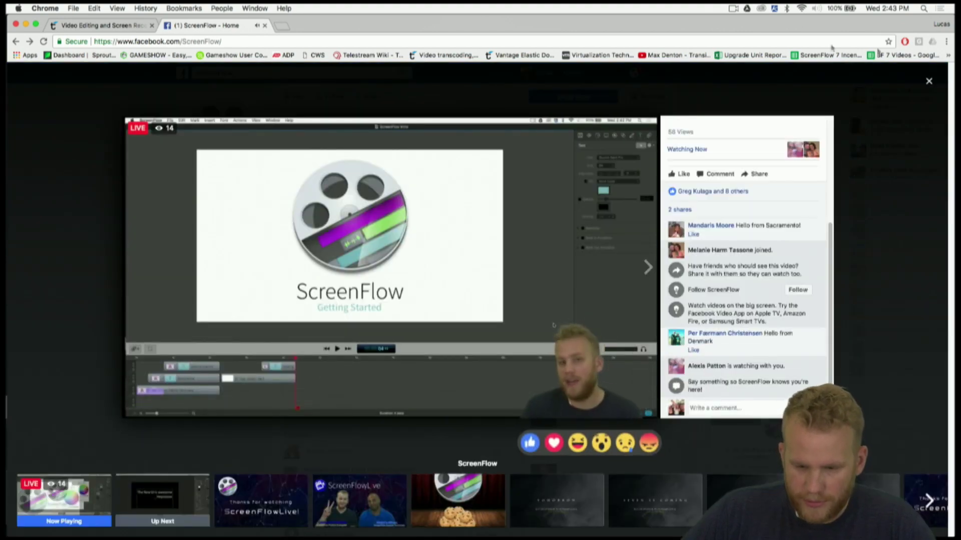
click(25, 25)
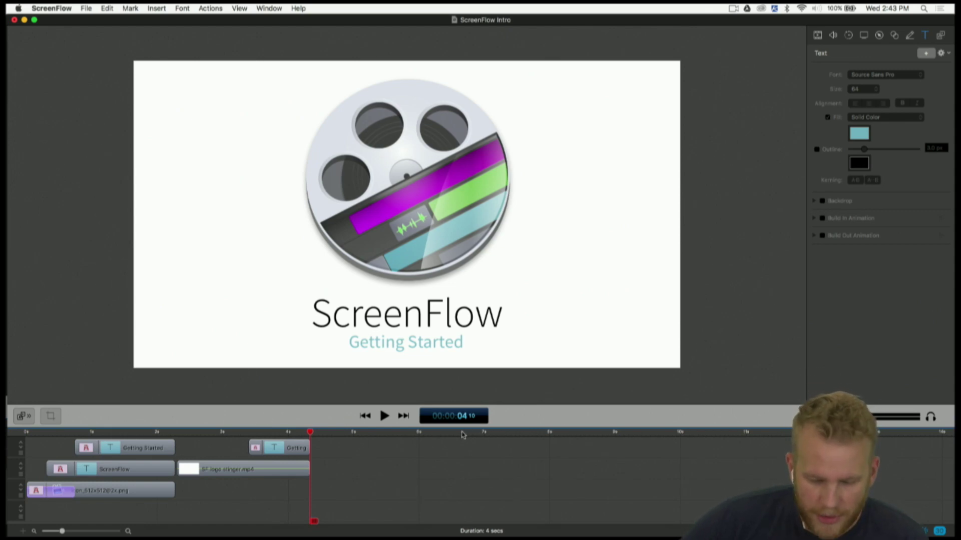
Add Face Shot.mov and Face Down Wok.mov from the media library to the timeline after the stinger, on separate tracks.
key(space)
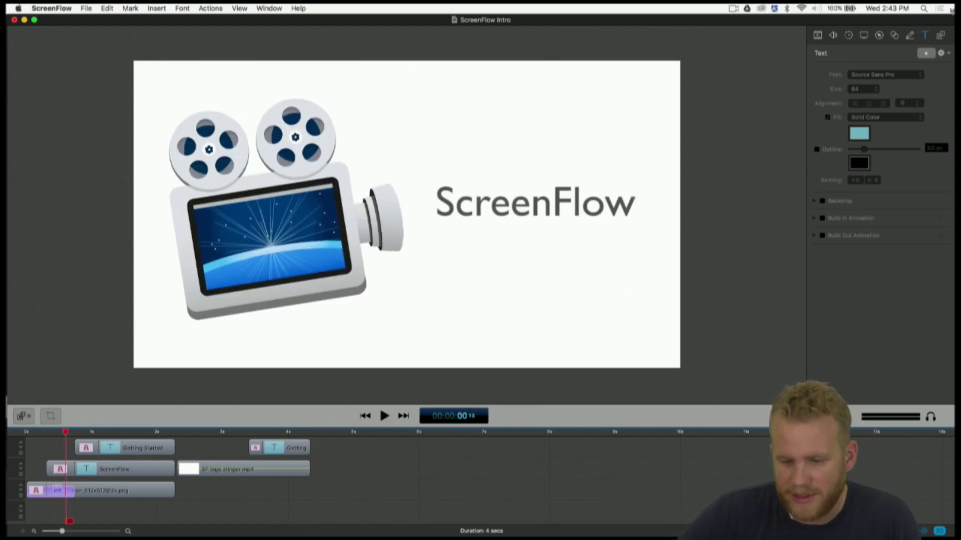
click(941, 33)
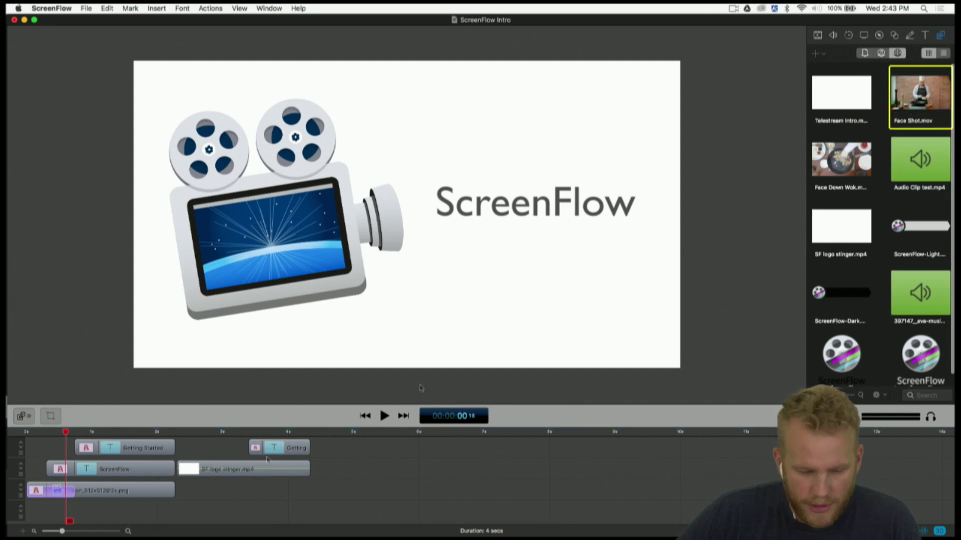
drag(921, 110, 441, 448)
drag(840, 160, 464, 452)
click(450, 435)
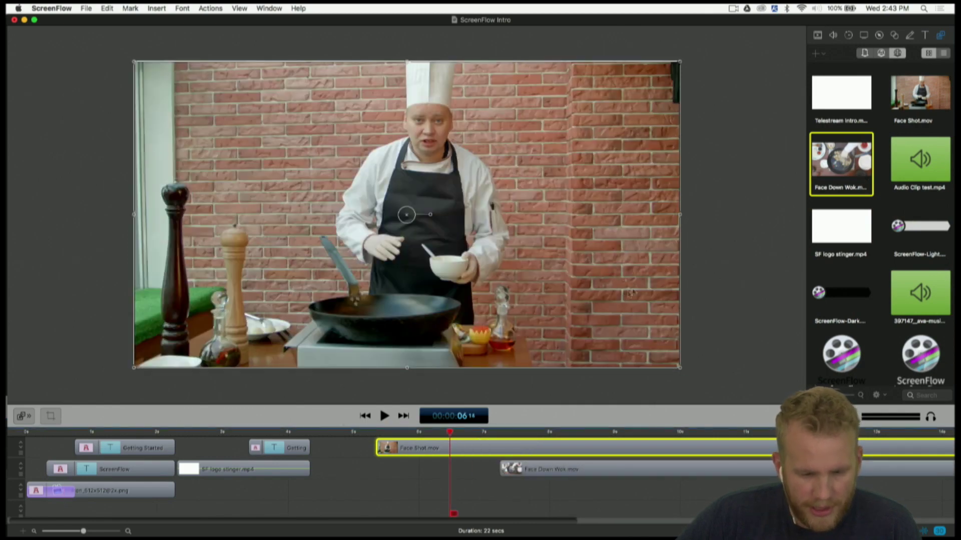
click(761, 265)
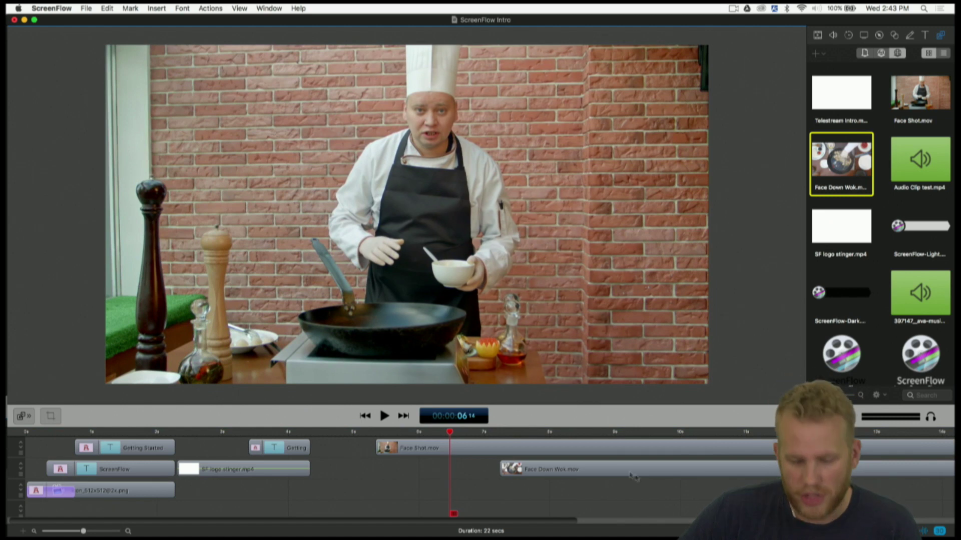
Start Face Shot.mov at about 4.7 seconds and cut off everything beyond about 8.1 seconds.
drag(501, 438, 461, 438)
drag(554, 471, 586, 467)
click(559, 433)
click(575, 448)
key(t)
click(609, 452)
Move Face Down Wok.mov to the top track behind Face Shot.mov, and cut off everything beyond about 11 seconds.
drag(613, 469, 749, 446)
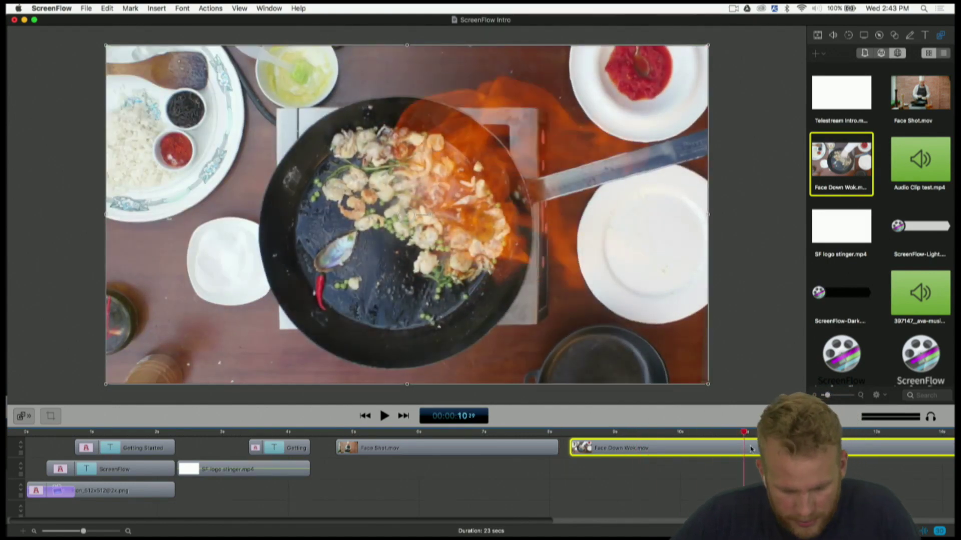
key(t)
key(Delete)
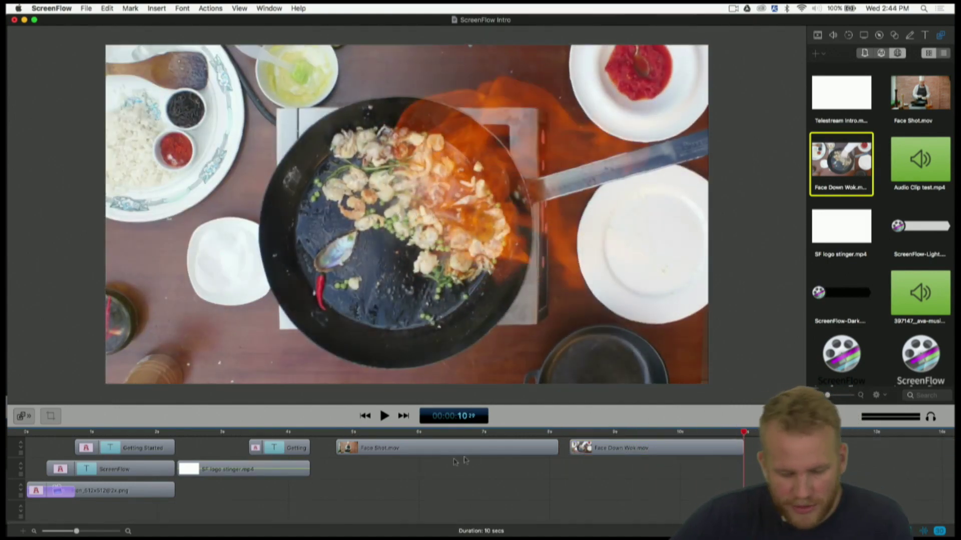
Move both chef clips far down the top track, with Face Down Wok.mov at about 19 seconds and Face Shot.mov at about 22 seconds.
drag(418, 457, 681, 497)
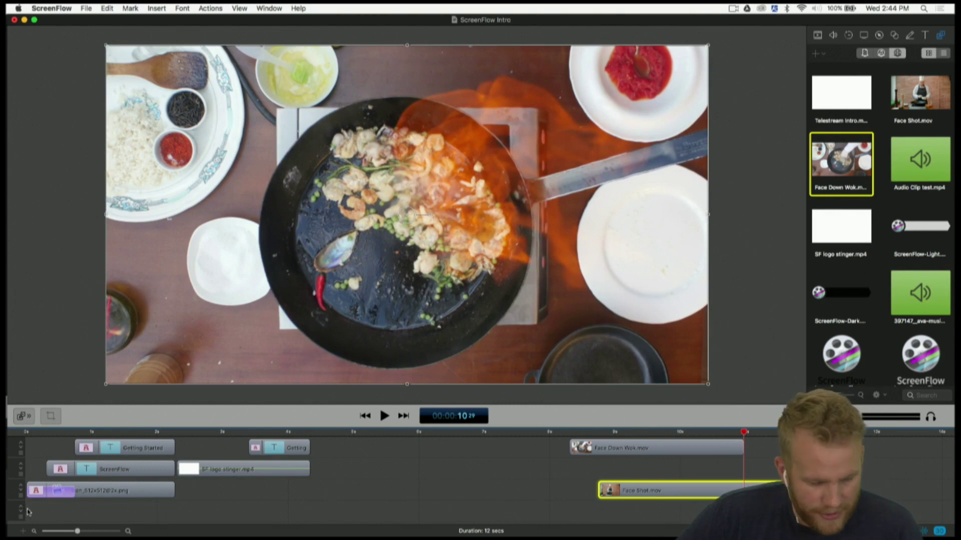
click(57, 531)
drag(380, 513, 221, 438)
drag(270, 491, 531, 511)
click(512, 469)
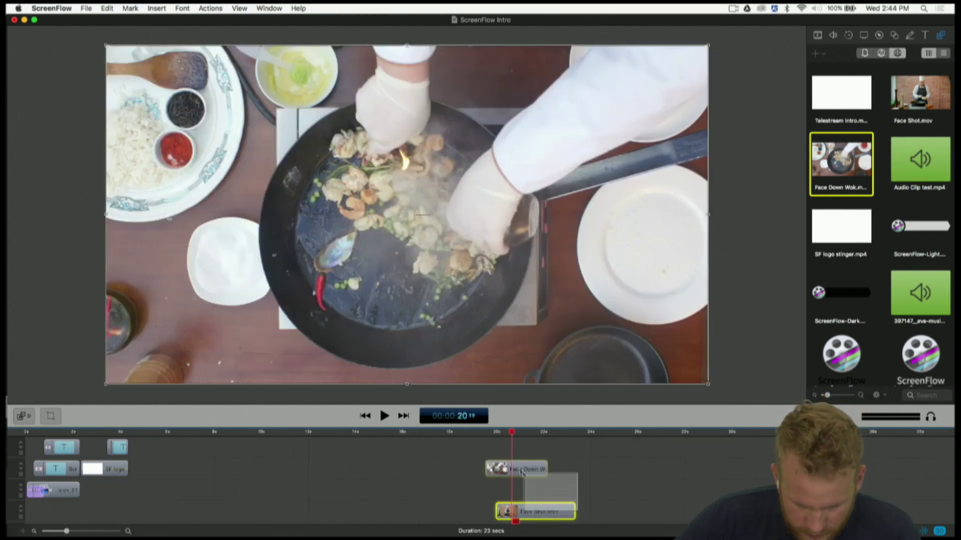
drag(513, 469, 502, 448)
drag(525, 490, 599, 446)
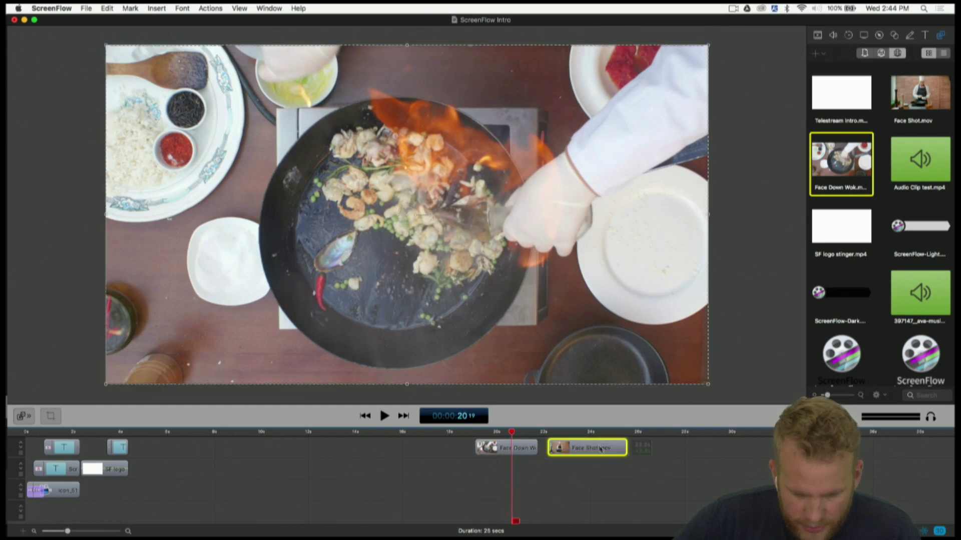
Split Face Down Wok.mov at about 20.4 seconds and Face Shot.mov at about 23.9 seconds.
click(499, 447)
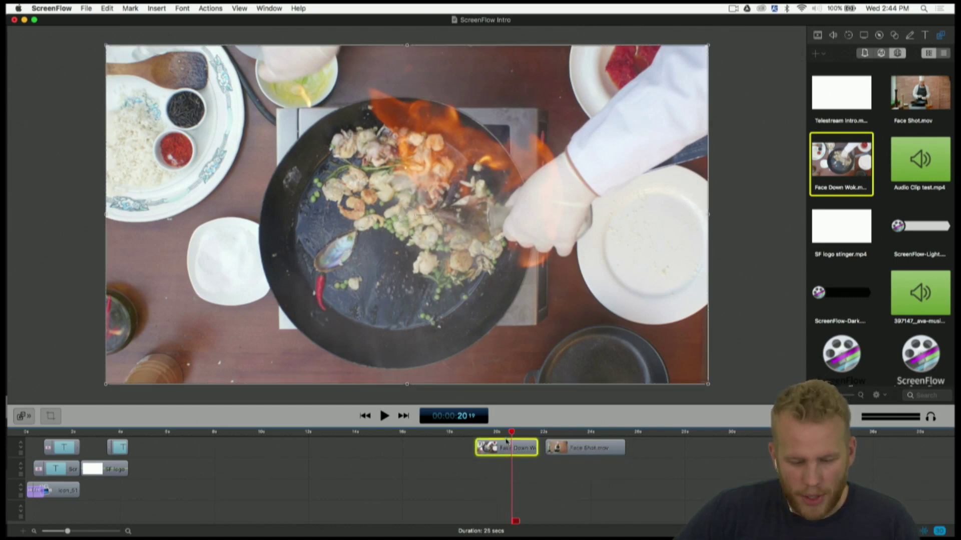
key(Left)
key(Left)
key(Left)
key(Left)
key(Left)
key(Left)
key(Left)
key(Left)
key(t)
click(587, 447)
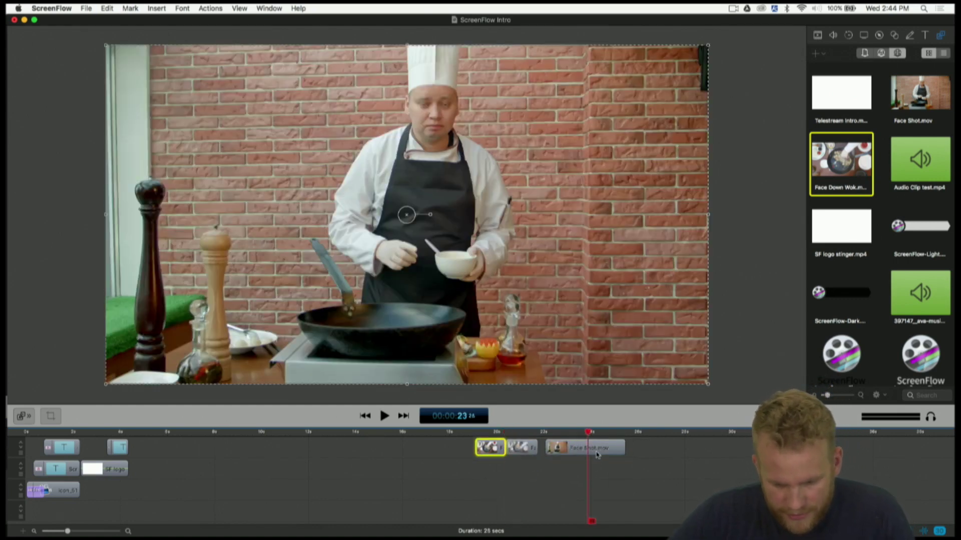
key(t)
Rearrange the split pieces on the top track so that Face Down Wok and Face Shot clips alternate.
click(533, 451)
drag(533, 450, 564, 489)
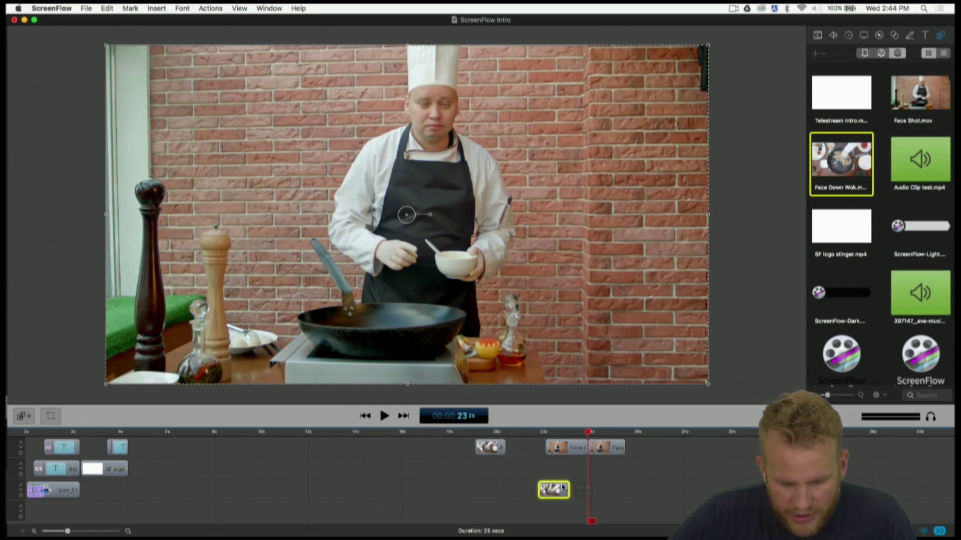
drag(564, 447, 525, 445)
drag(554, 493, 564, 450)
click(90, 531)
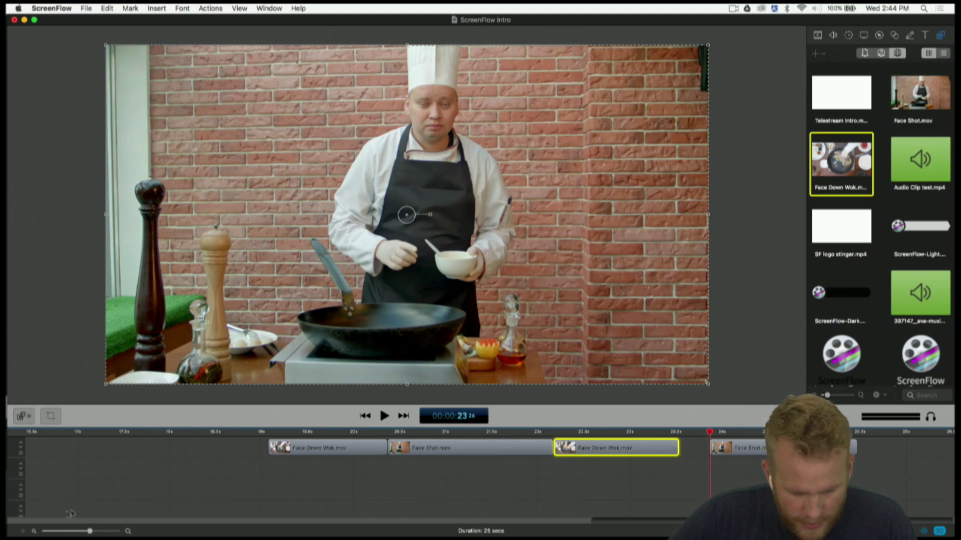
click(280, 515)
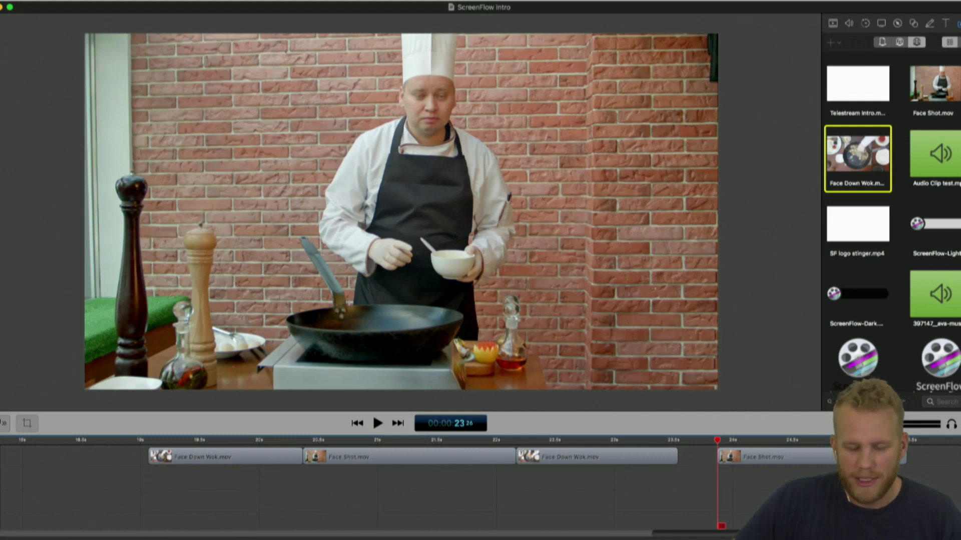
Space out the first three chef clips, starting them at about 18.6, 20.1 and 22.3 seconds.
drag(224, 458, 166, 458)
drag(495, 461, 447, 461)
drag(653, 457, 664, 458)
drag(421, 461, 433, 461)
click(776, 376)
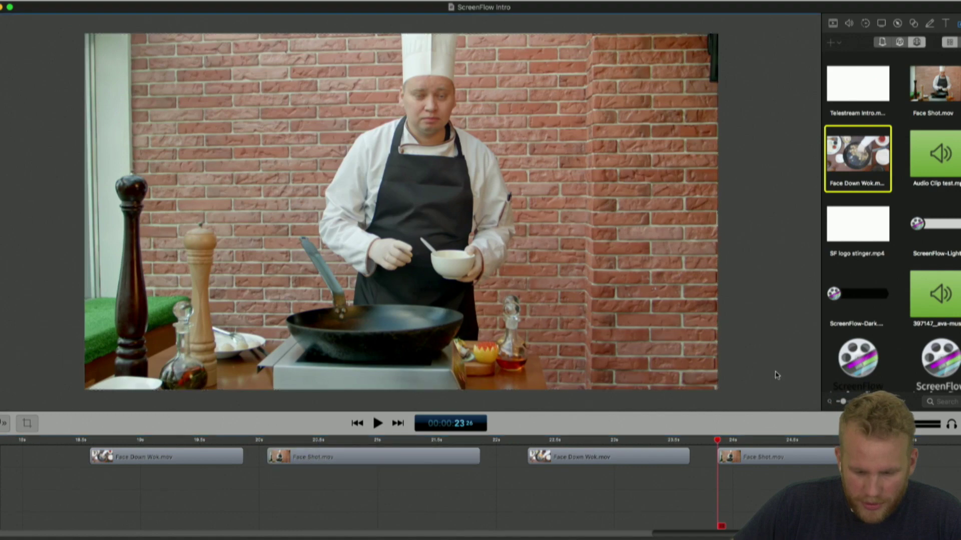
Scale all four chef clips together down to about 75% in the upper-left area of the canvas.
drag(238, 475, 790, 436)
drag(719, 393, 597, 339)
click(733, 228)
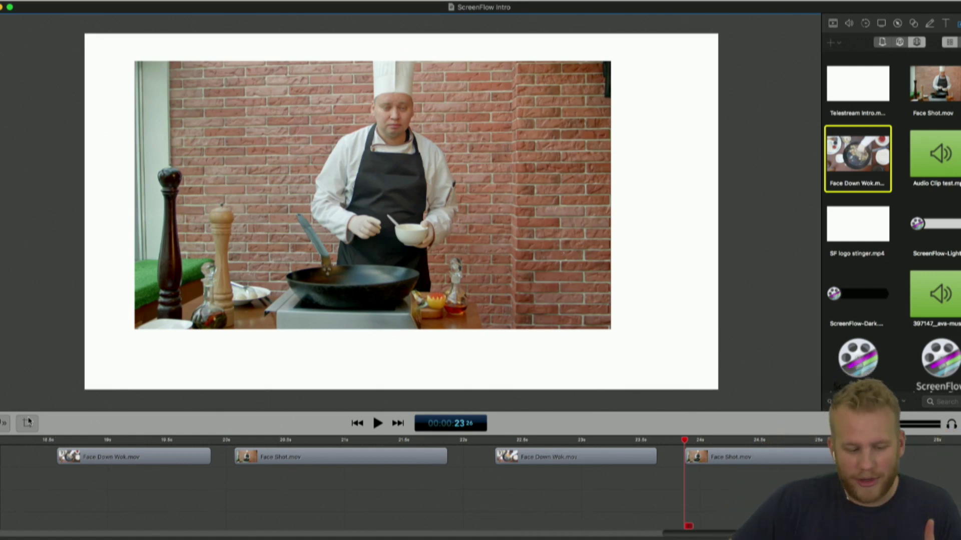
Play the intro and stinger from the start of the timeline, and jump back to the timeline's end.
click(357, 422)
click(378, 423)
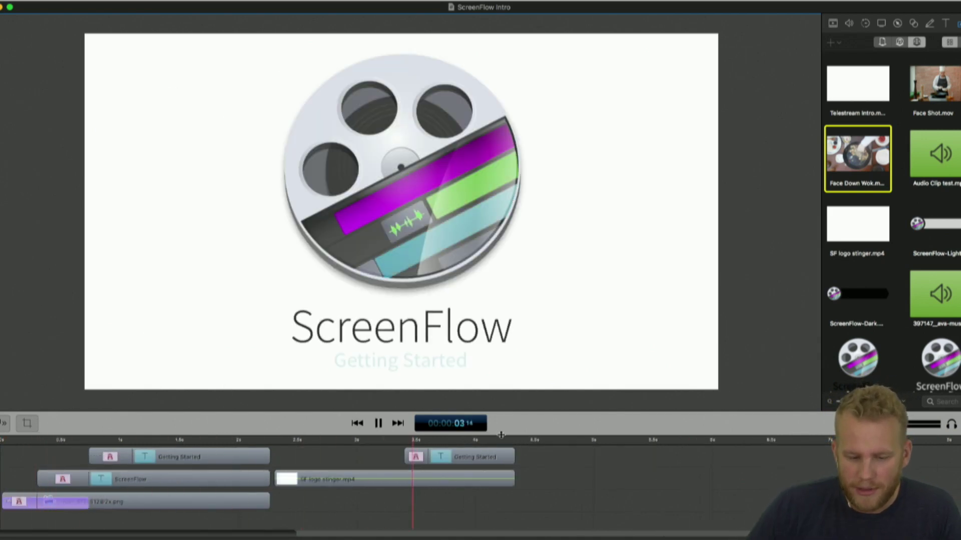
key(space)
click(398, 423)
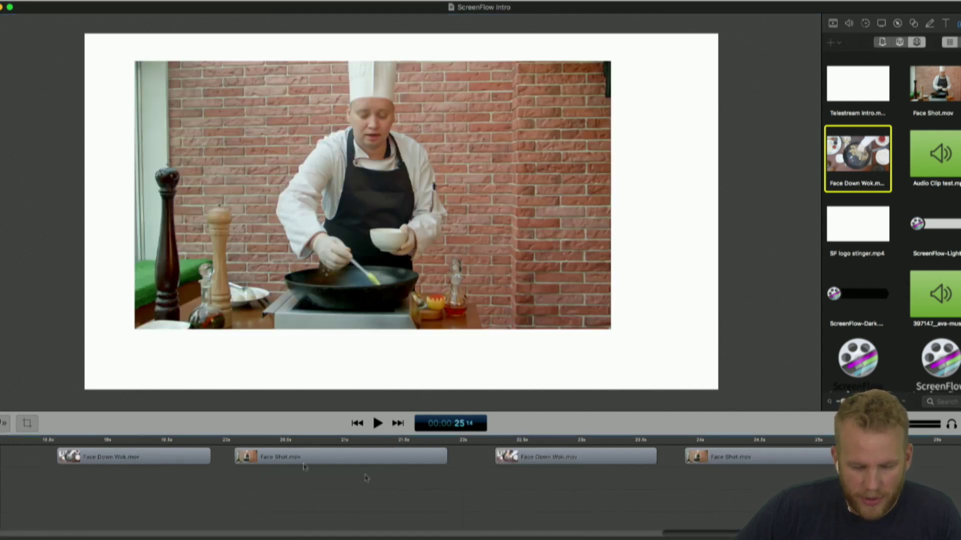
Change the canvas background color to black and apply the canvas settings.
click(35, 426)
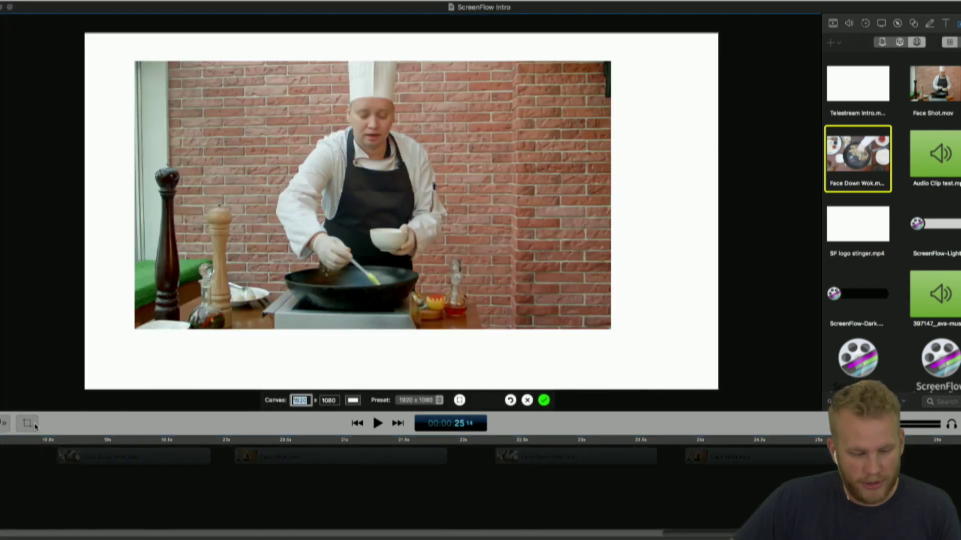
click(352, 401)
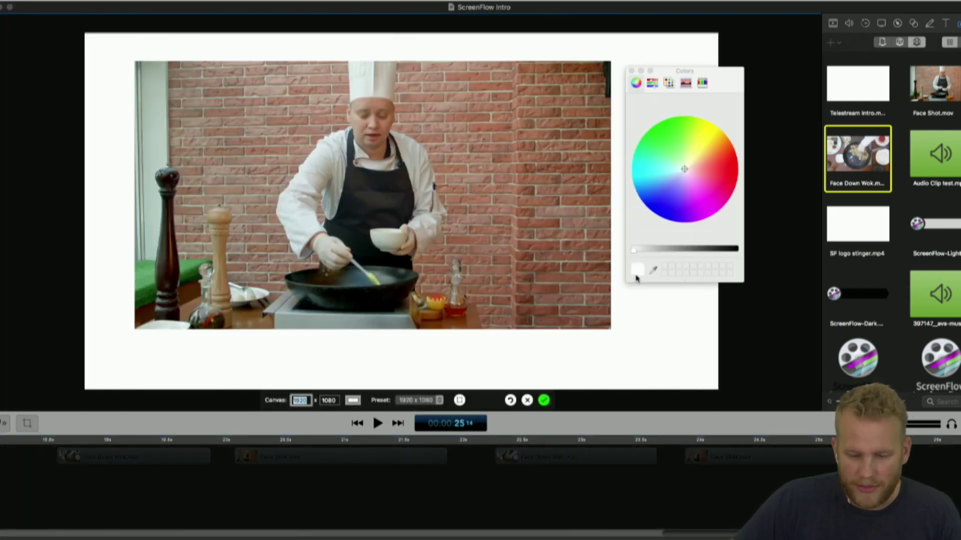
drag(641, 255, 793, 251)
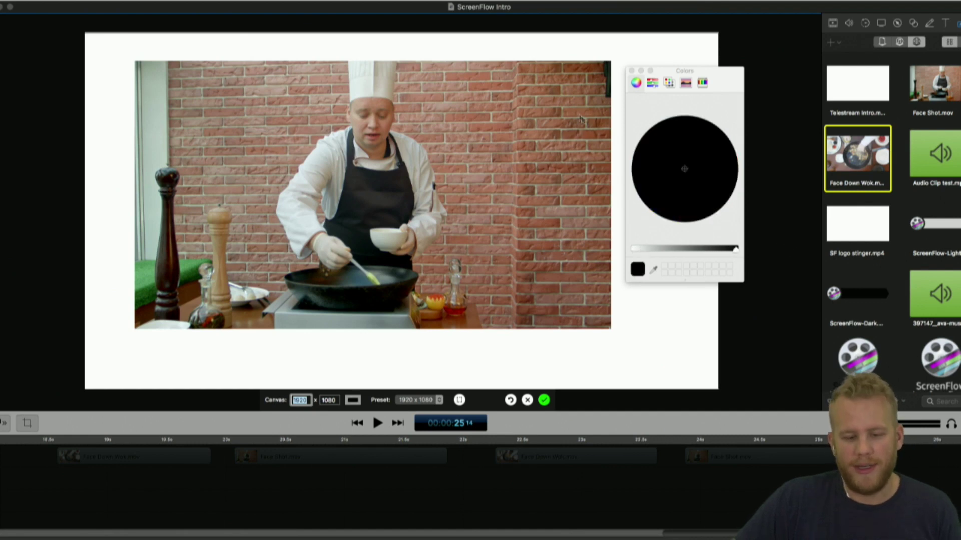
click(631, 71)
click(545, 401)
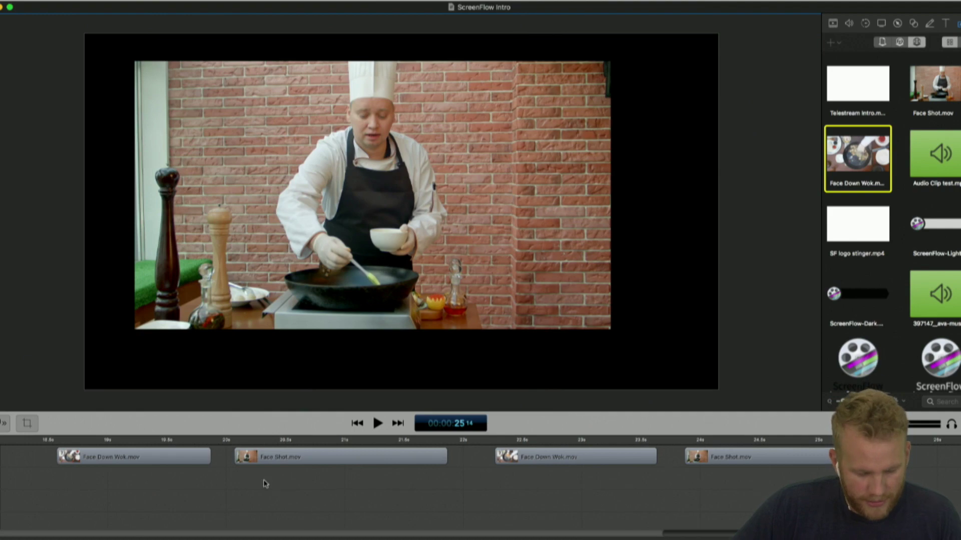
Start the first Face Down Wok clip at about 18.3 seconds and shift its picture on the canvas to about -148, 71.
click(120, 440)
drag(116, 457, 88, 453)
drag(311, 155, 292, 151)
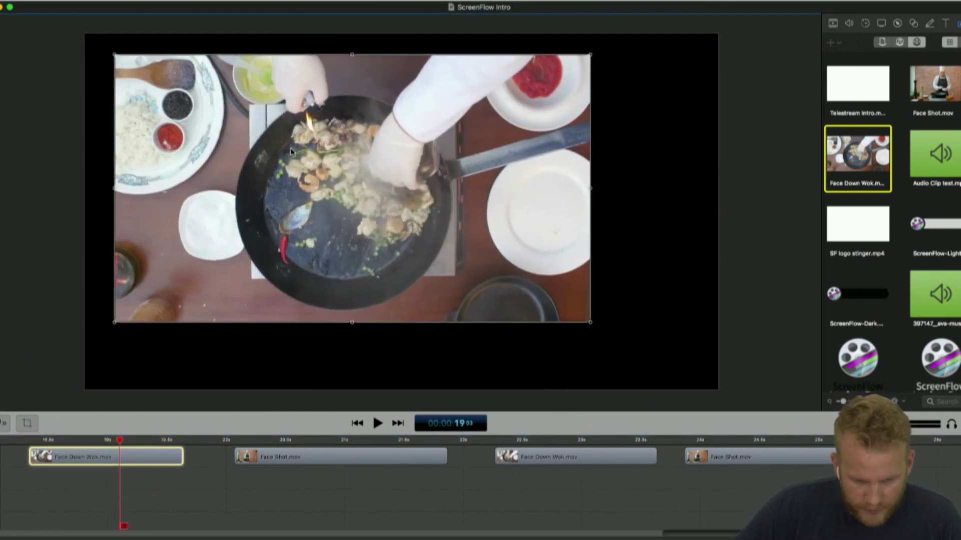
Turn on the reflection for the first Face Down Wok clip and set it to 60%.
click(833, 23)
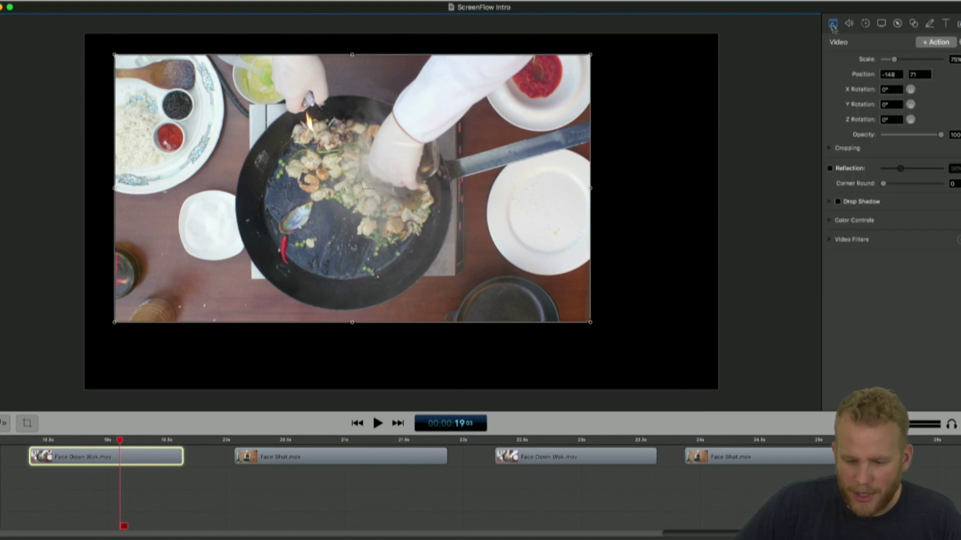
click(830, 169)
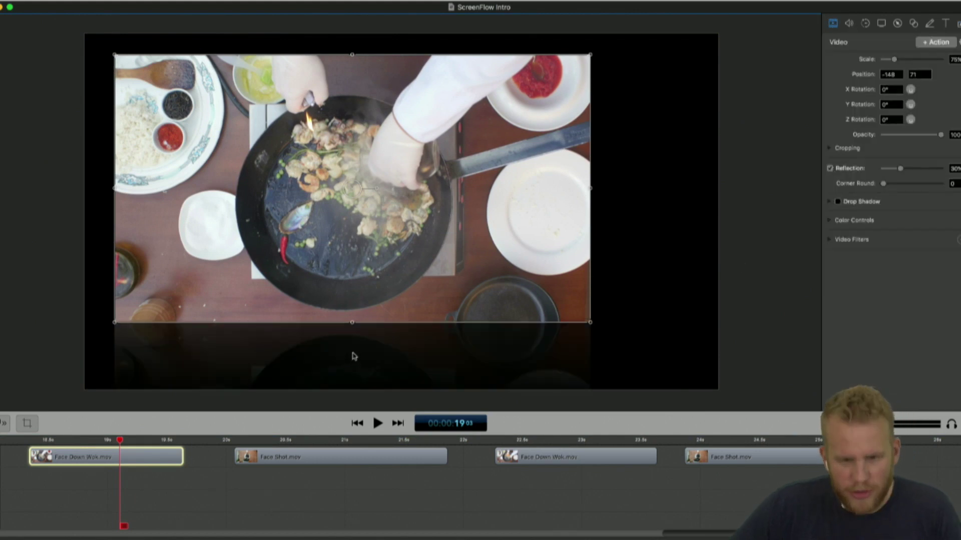
drag(902, 168, 941, 169)
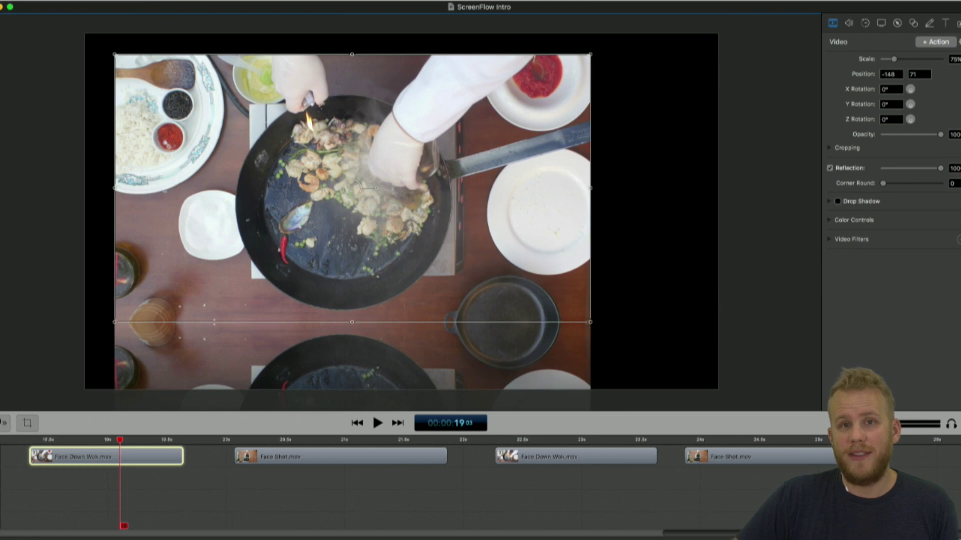
drag(943, 168, 921, 171)
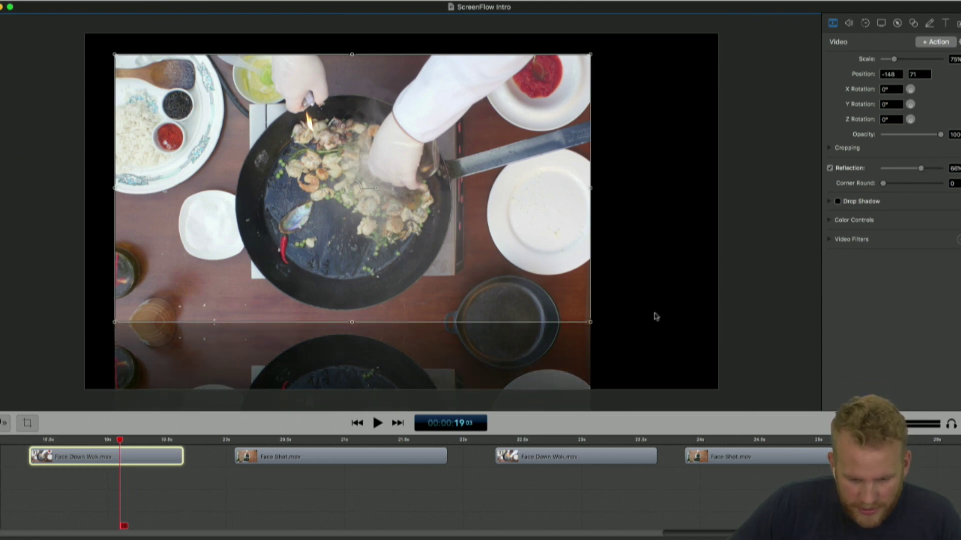
click(722, 296)
click(480, 275)
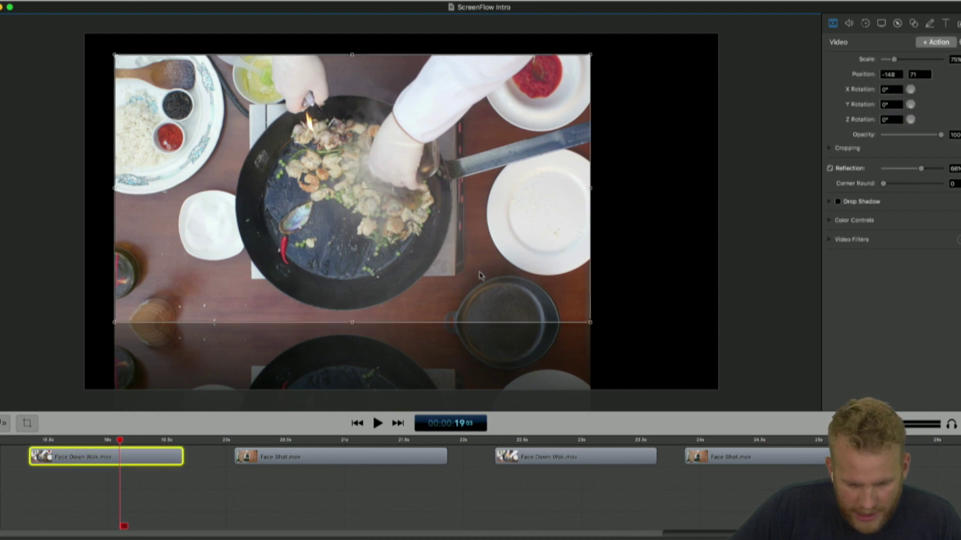
click(917, 169)
drag(916, 170, 913, 169)
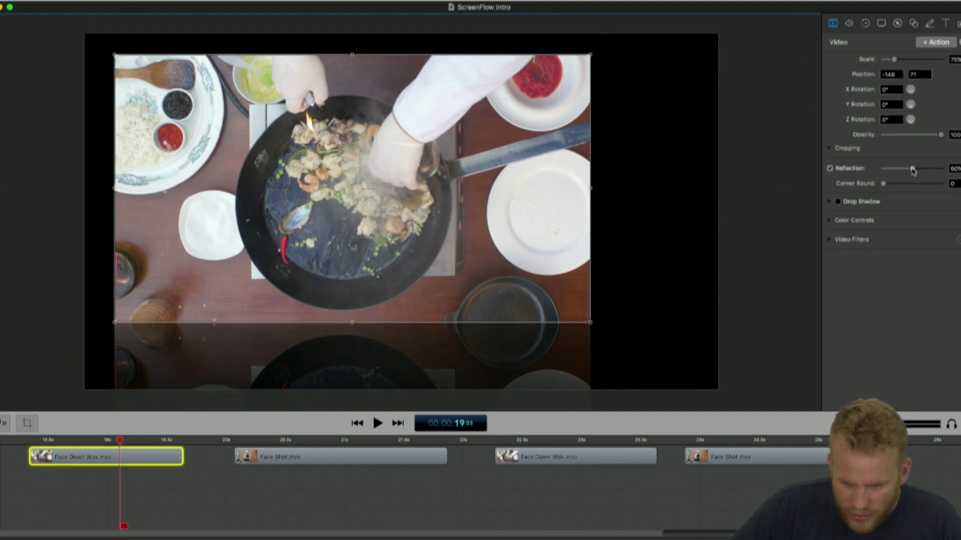
Move the first Face Down Wok clip's picture so it is horizontally centered on the canvas at about 0, 134.
click(719, 289)
click(479, 318)
click(618, 315)
drag(519, 295, 557, 253)
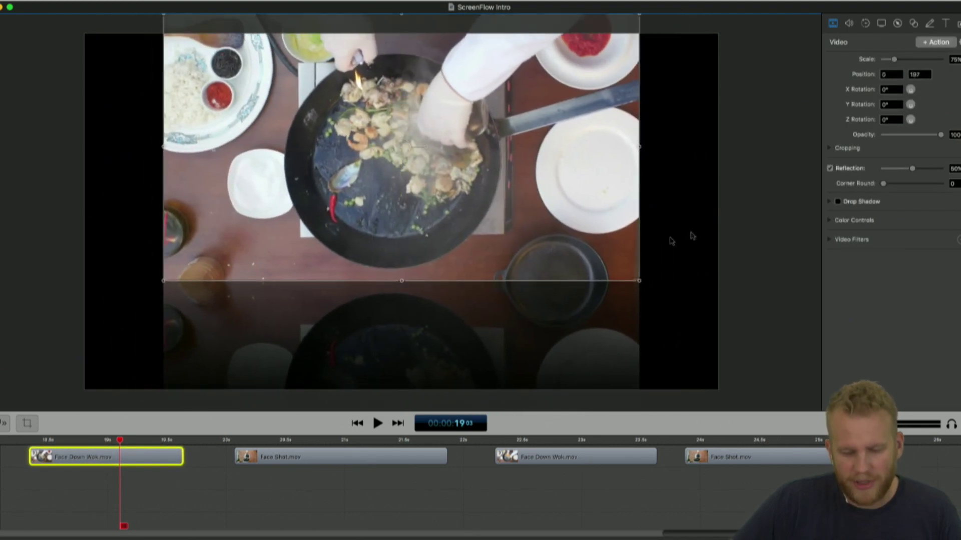
click(712, 228)
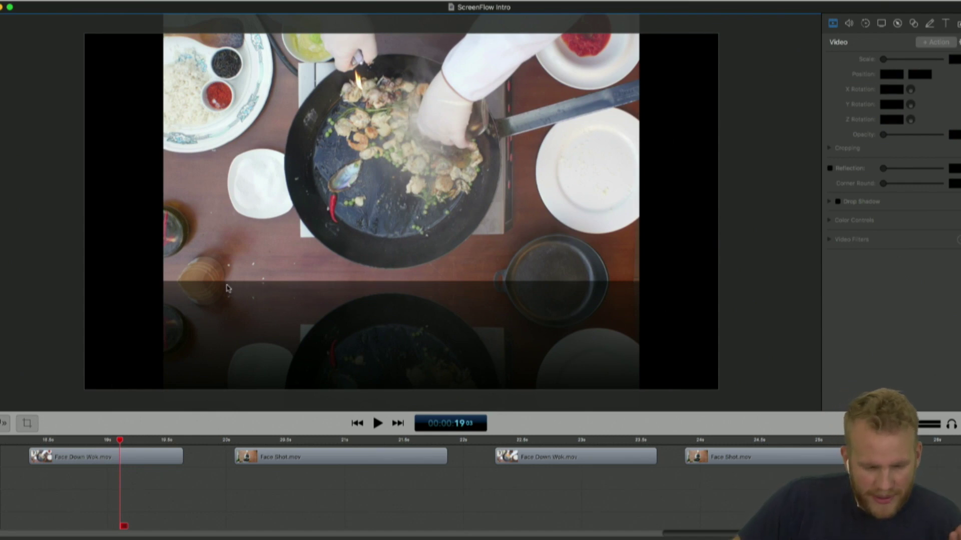
drag(553, 236, 609, 254)
click(659, 243)
click(548, 246)
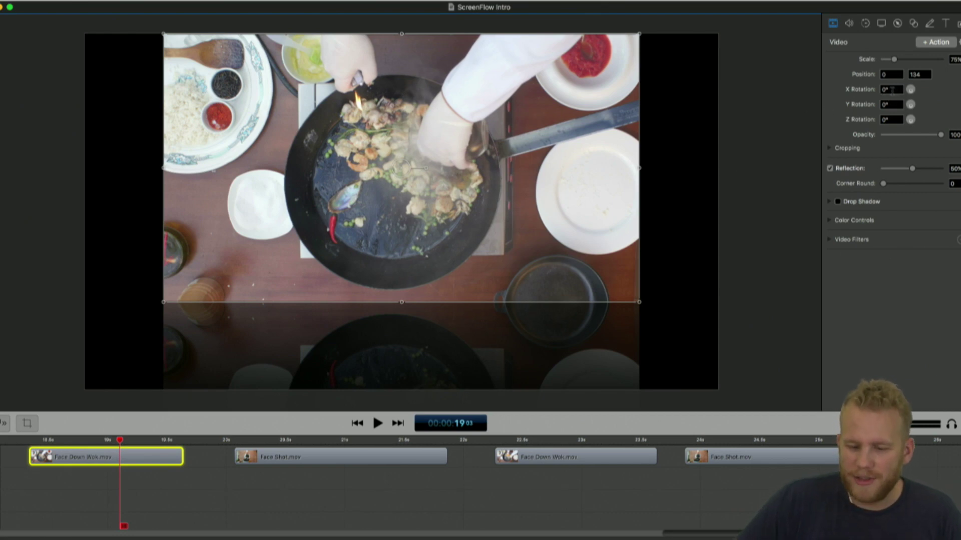
Set the first Face Down Wok clip's Y rotation to 8° and its X rotation to 2°.
click(891, 104)
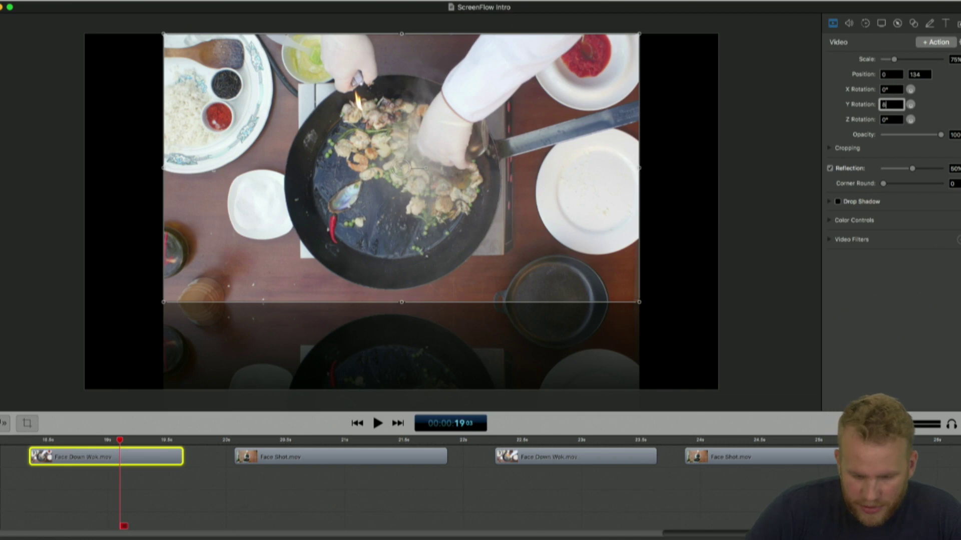
text(8)
key(Return)
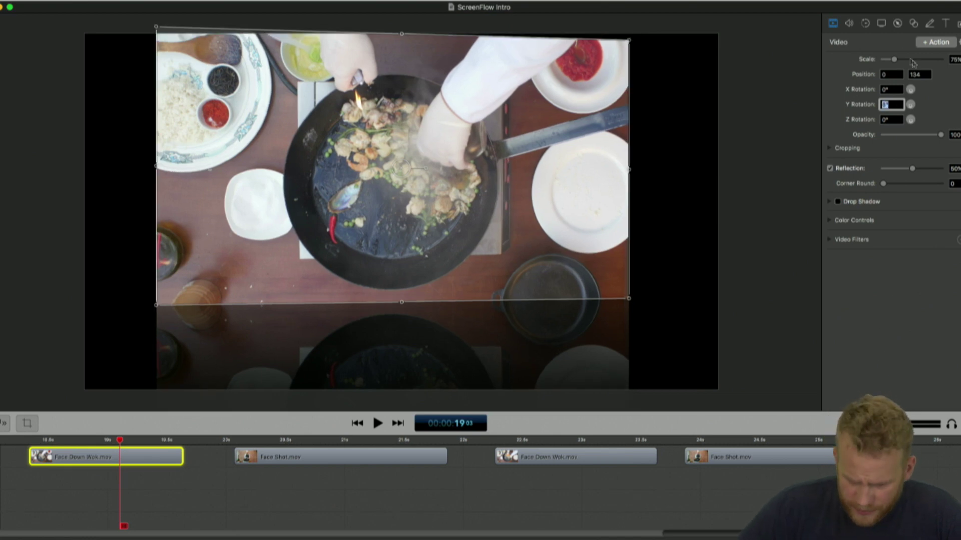
click(895, 120)
key(Return)
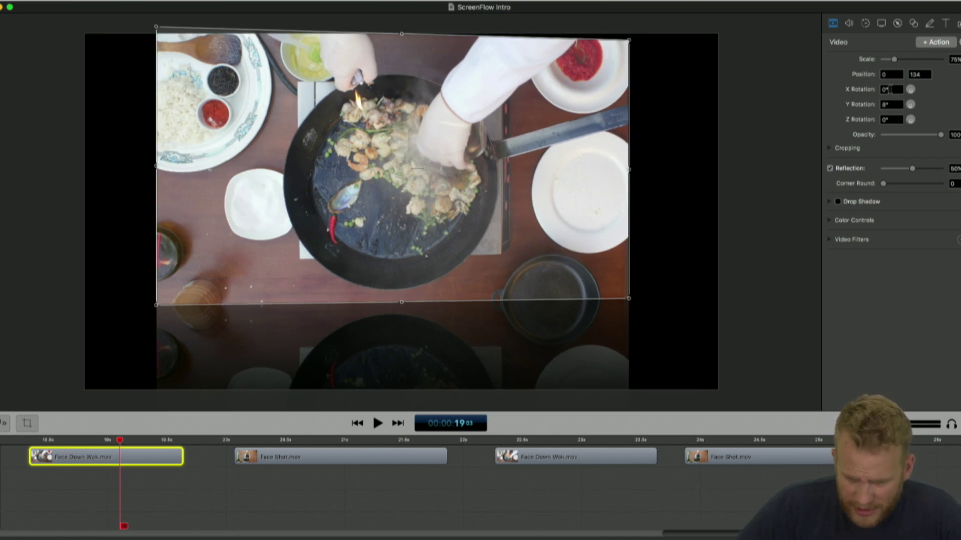
key(Return)
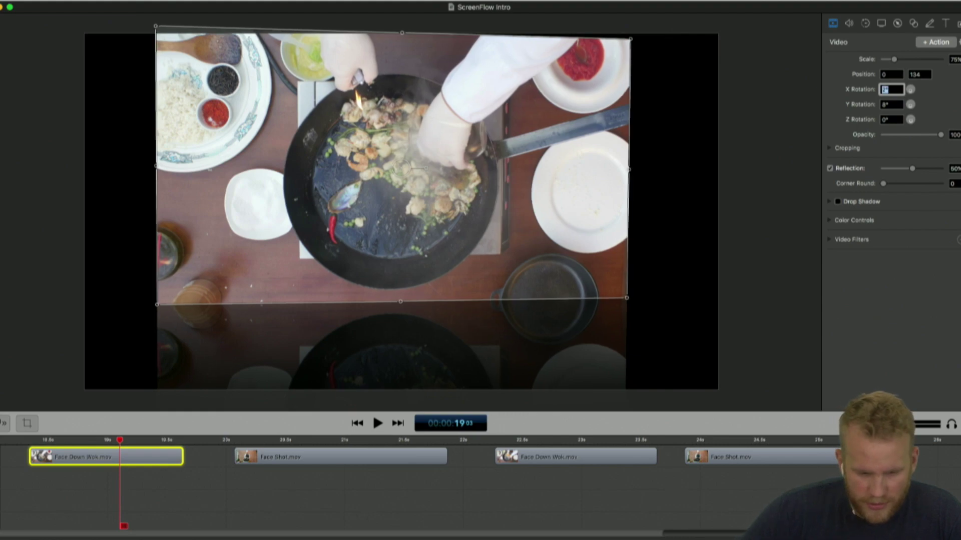
Scale the clip's picture to 50% at about -218, 178 and set its Y rotation to 50°.
drag(445, 215, 400, 221)
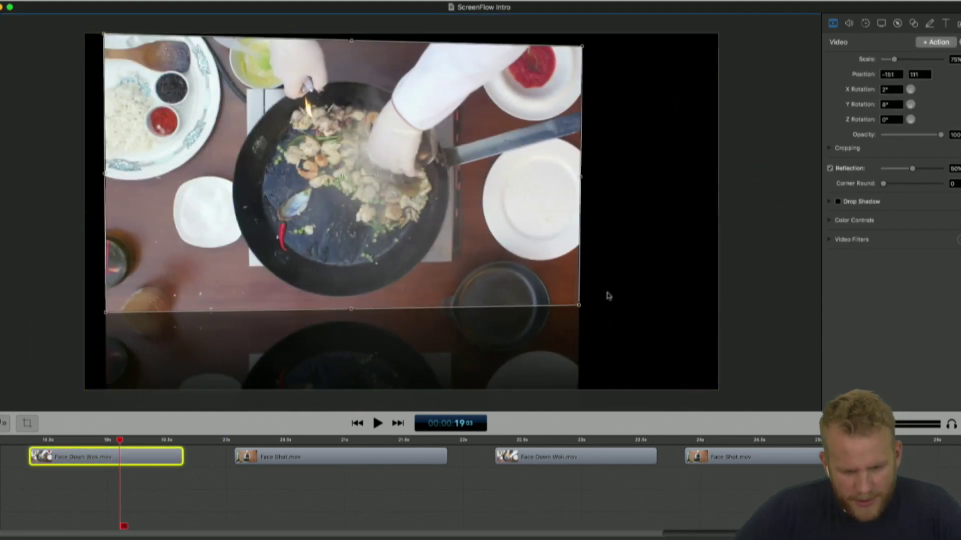
drag(610, 296, 484, 242)
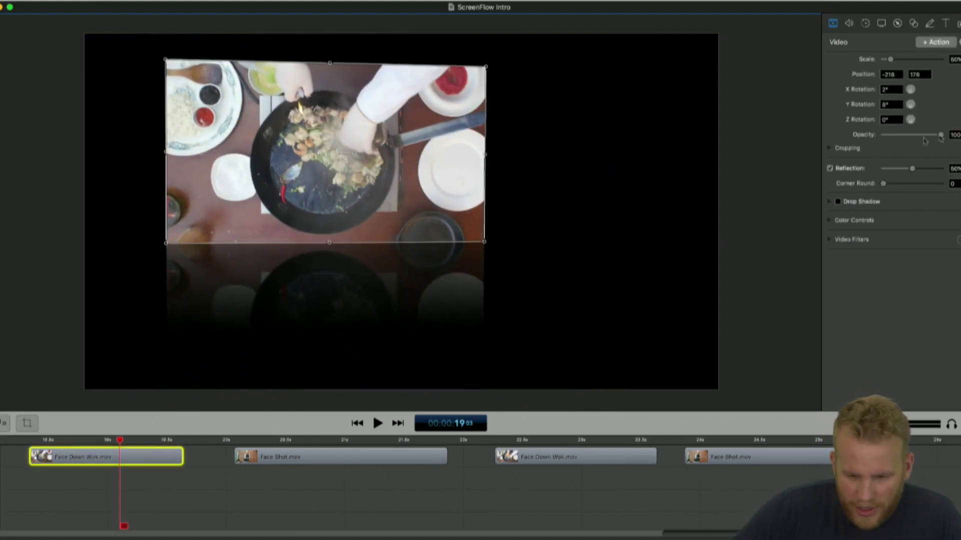
click(892, 105)
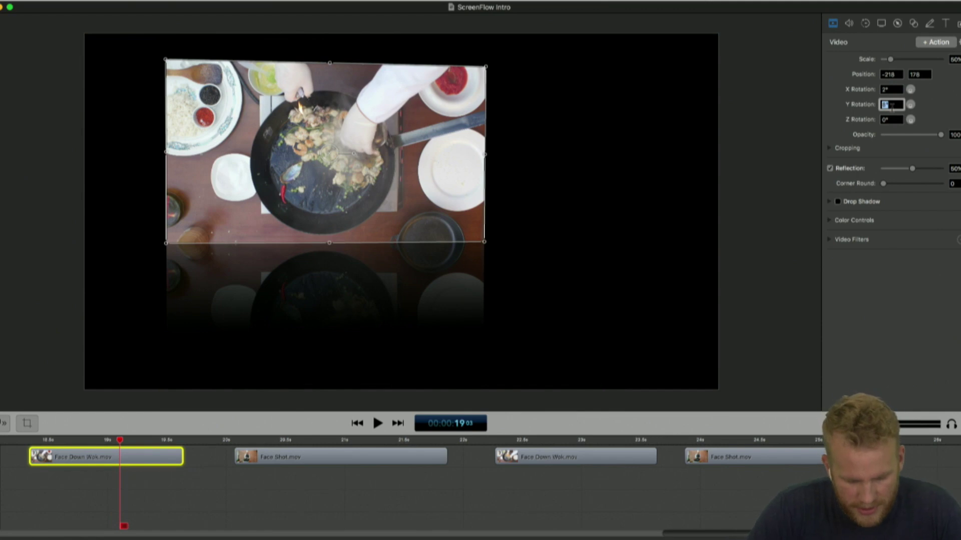
key(Return)
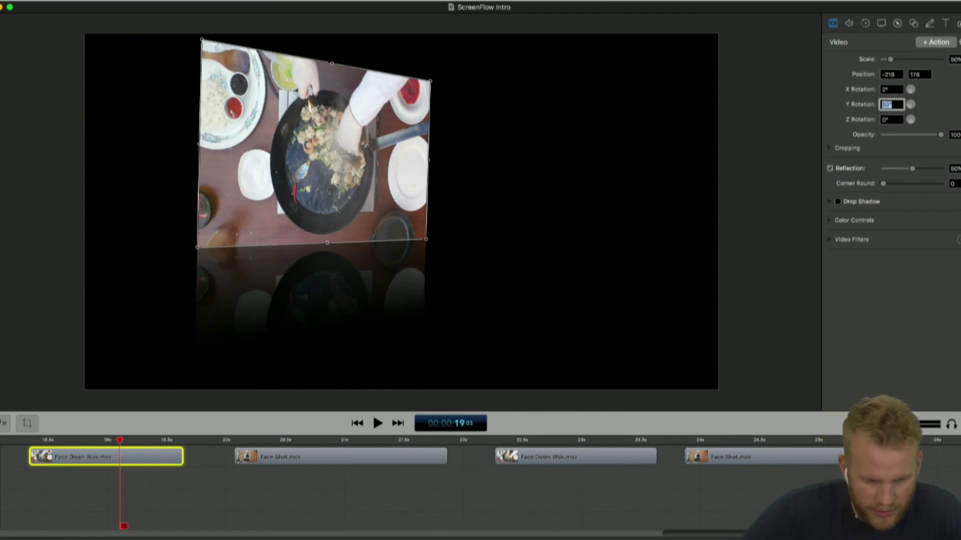
key(Tab)
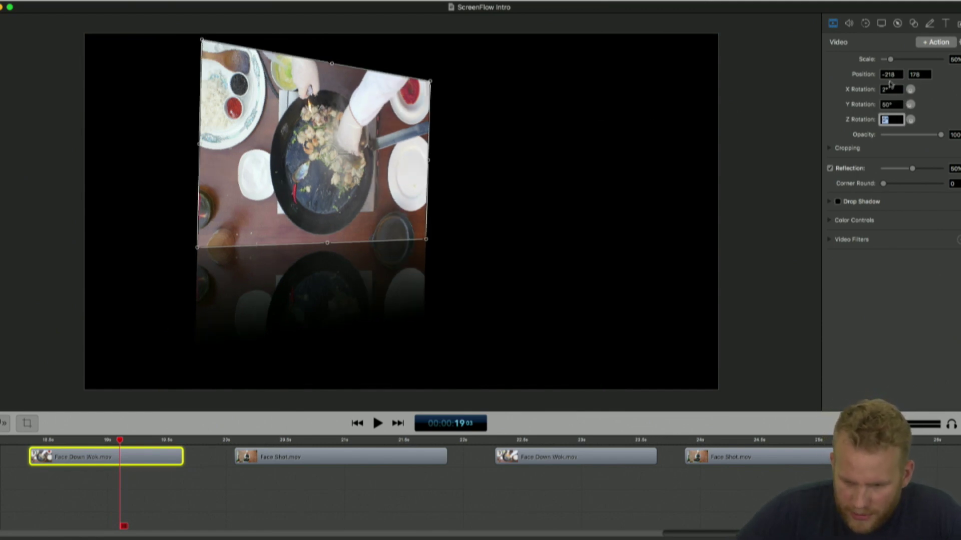
Set the clip's X rotation to 20° and shift its picture to about -279, 184.
click(887, 89)
text(20)
key(Return)
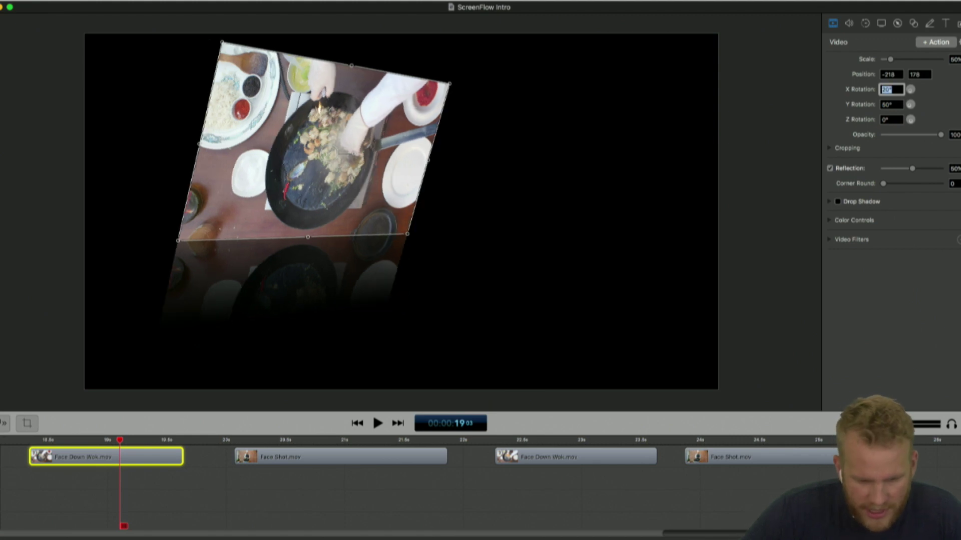
click(759, 189)
drag(383, 144, 358, 140)
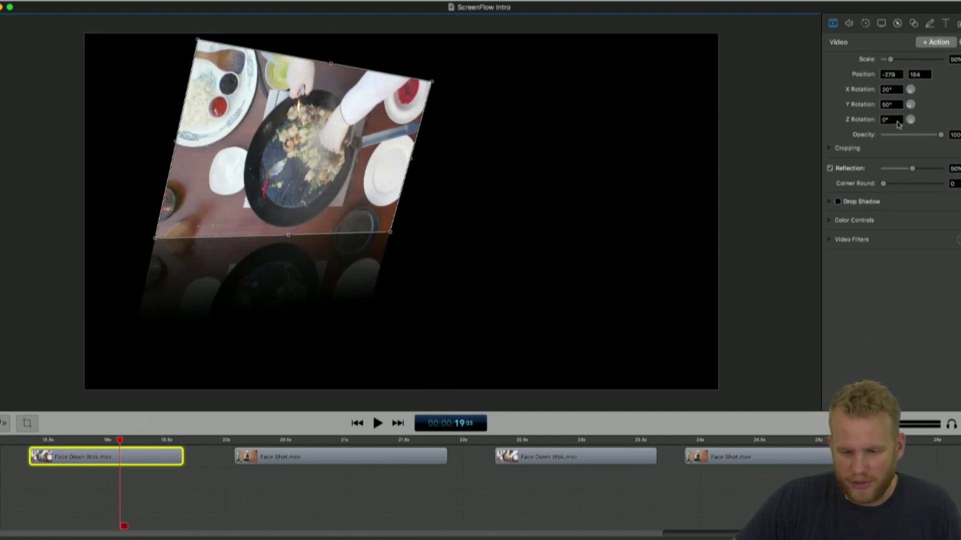
Set the clip's X rotation to 2° and its Y rotation to 10°.
click(892, 90)
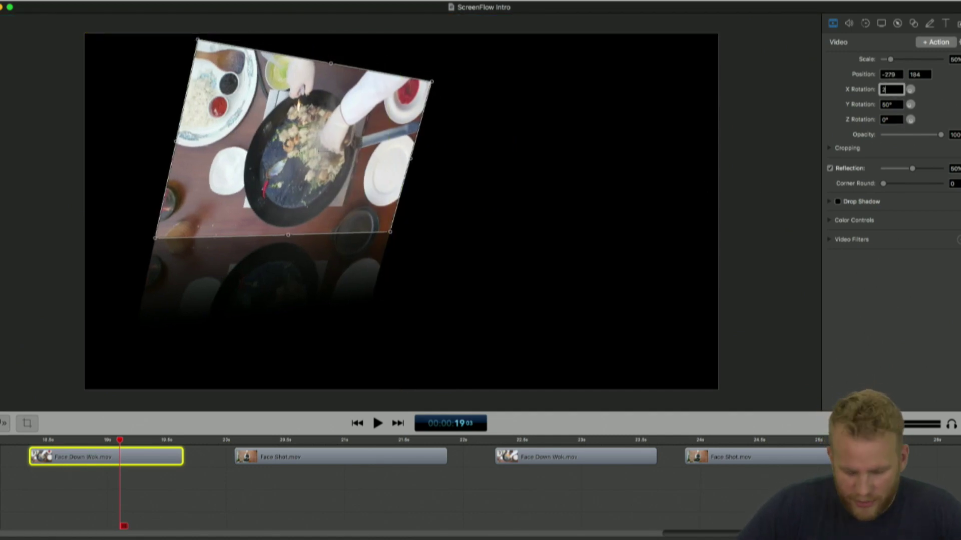
text(2)
key(Return)
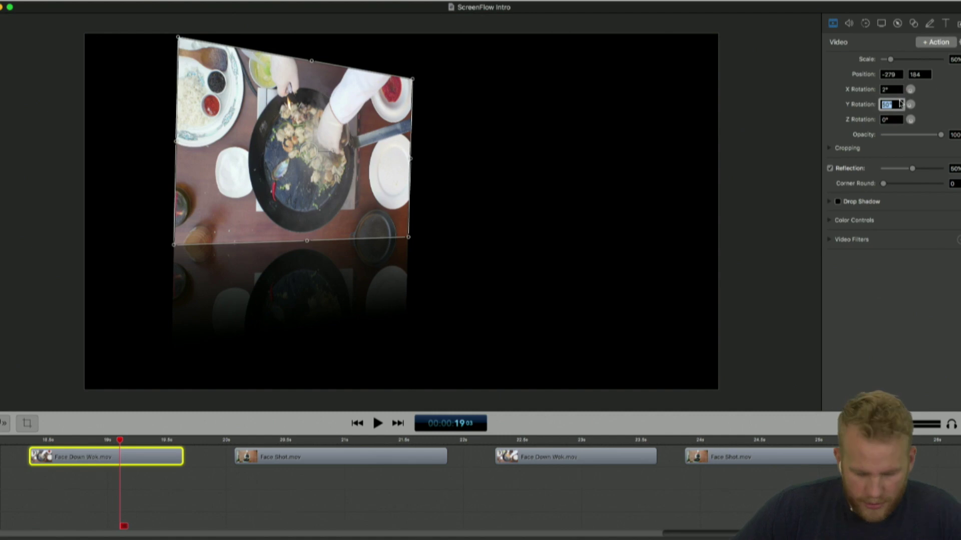
text(0)
key(Return)
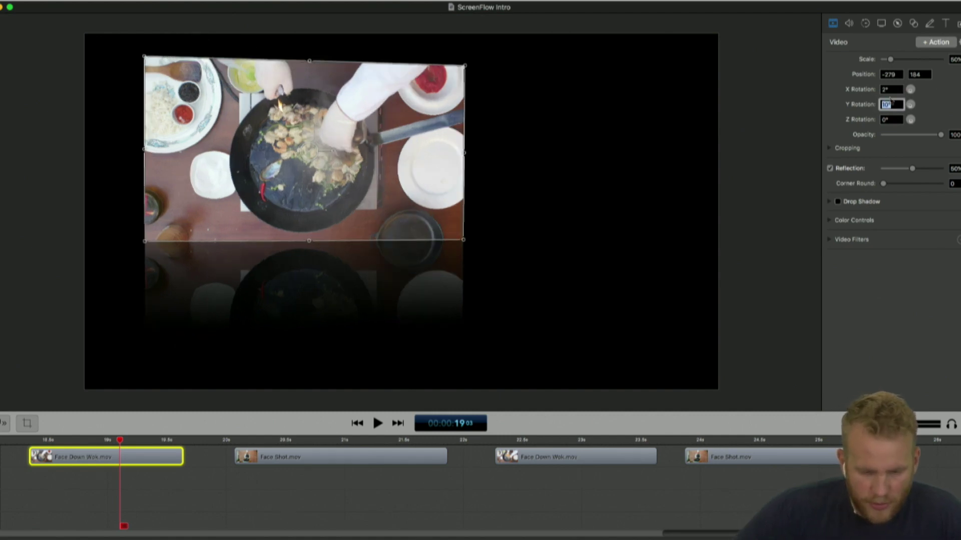
Try different canvas placements for the clip's picture, enlarging it to 81% scale.
click(803, 183)
click(395, 244)
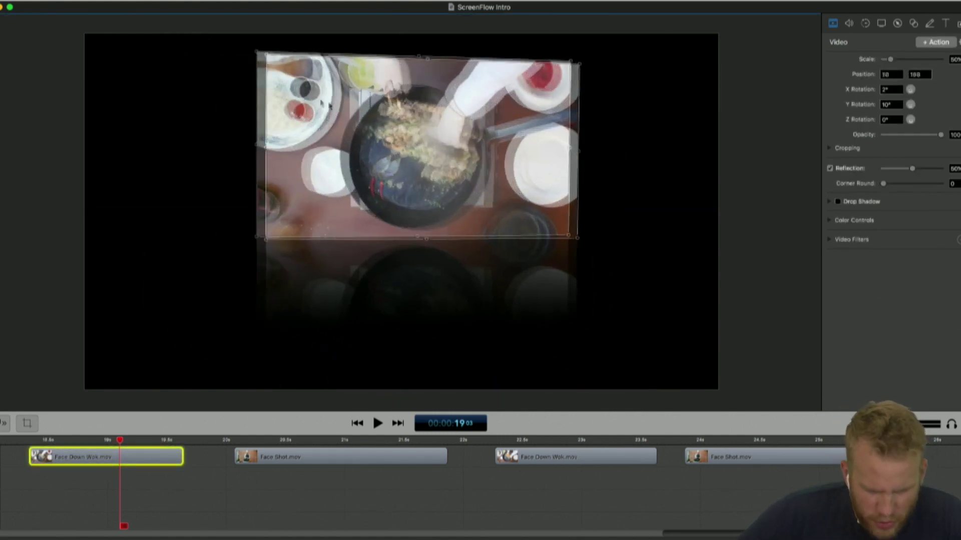
drag(379, 232, 385, 175)
drag(536, 262, 600, 294)
drag(478, 224, 445, 245)
drag(360, 200, 732, 387)
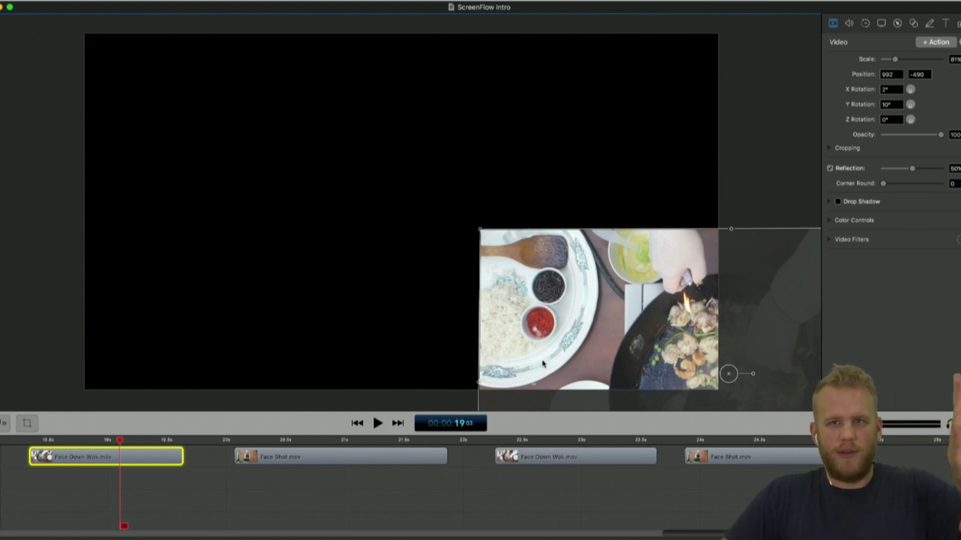
drag(608, 302, 175, 98)
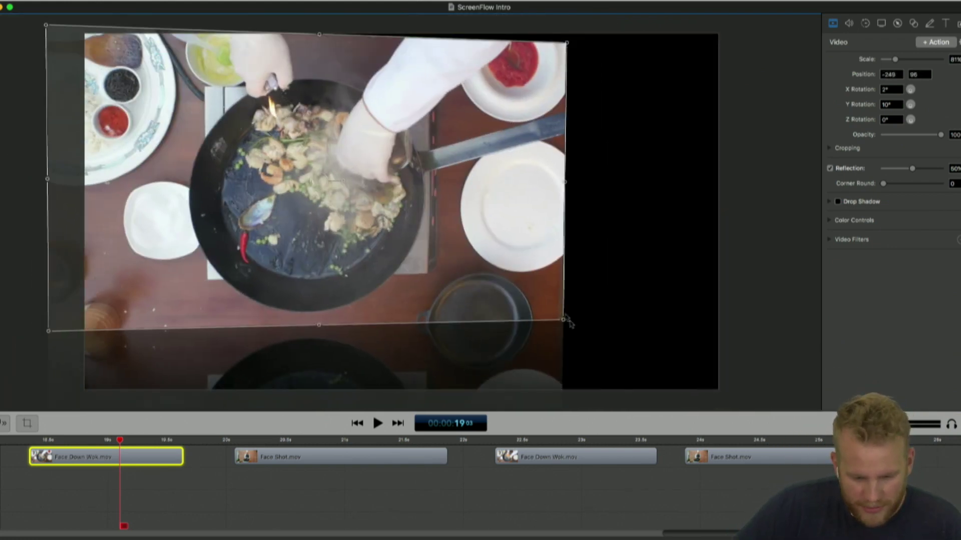
Scale the picture to 44% in the canvas's upper-left area at about -487, 268 and add a video action ending at the playhead.
drag(564, 326, 343, 197)
drag(200, 108, 234, 118)
click(933, 42)
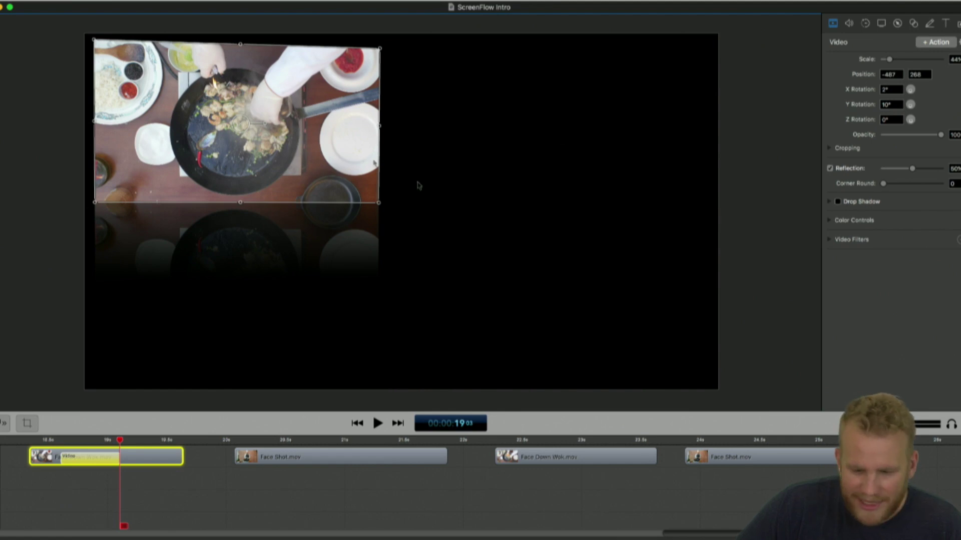
Give the action's end state an X rotation of -2°, an opposite Y tilt, and a place partly off the canvas's lower-right corner.
click(896, 90)
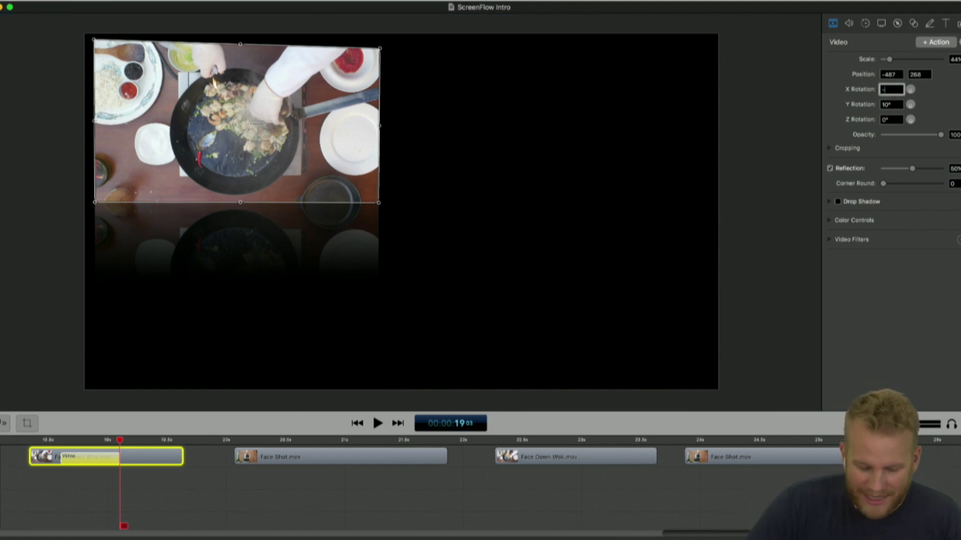
text(-2)
key(Return)
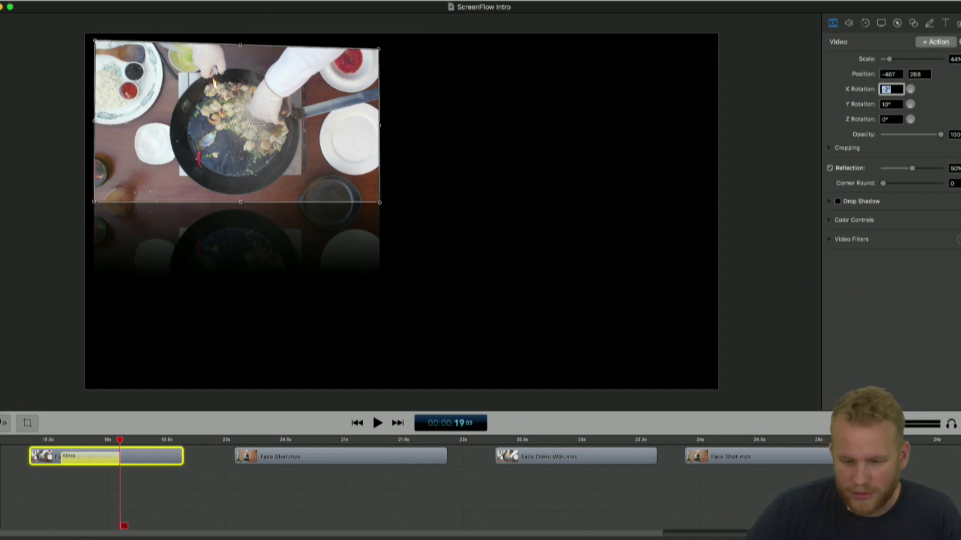
click(890, 103)
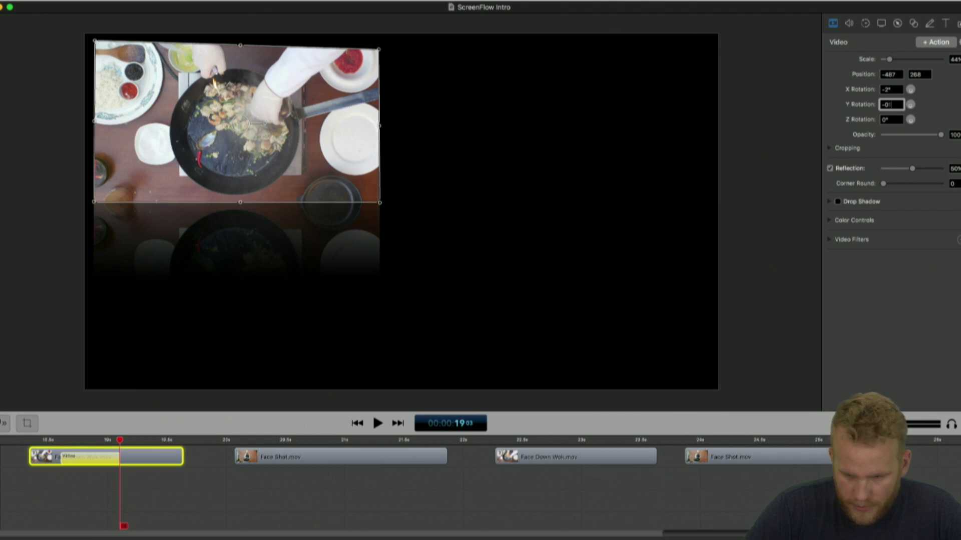
key(Return)
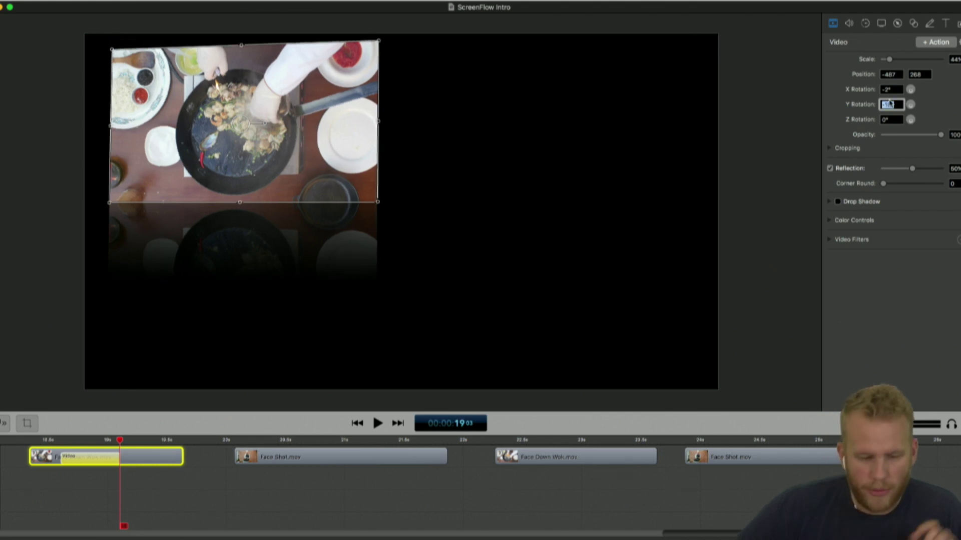
drag(172, 150, 562, 333)
click(748, 148)
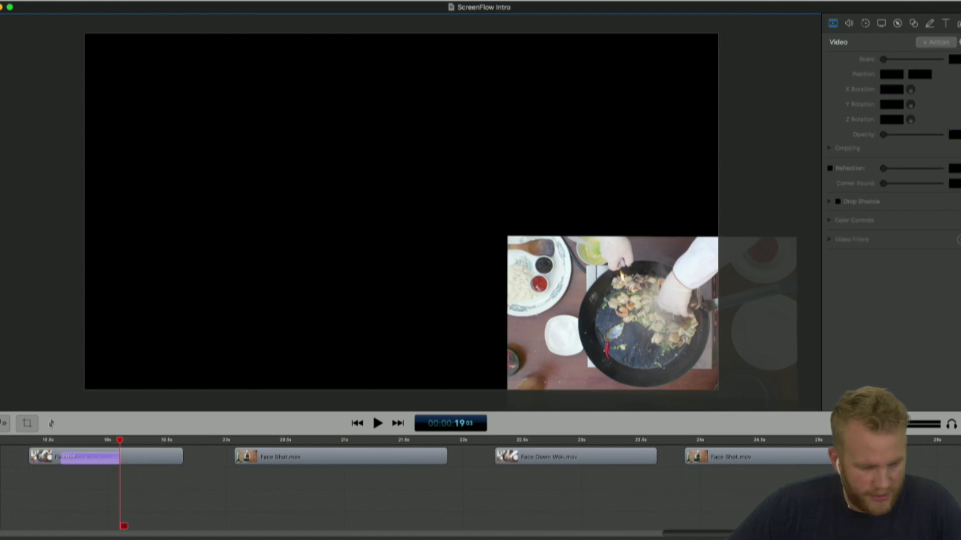
Stretch the video action across the whole first Face Down Wok clip and play the animation from the clip's start.
key(space)
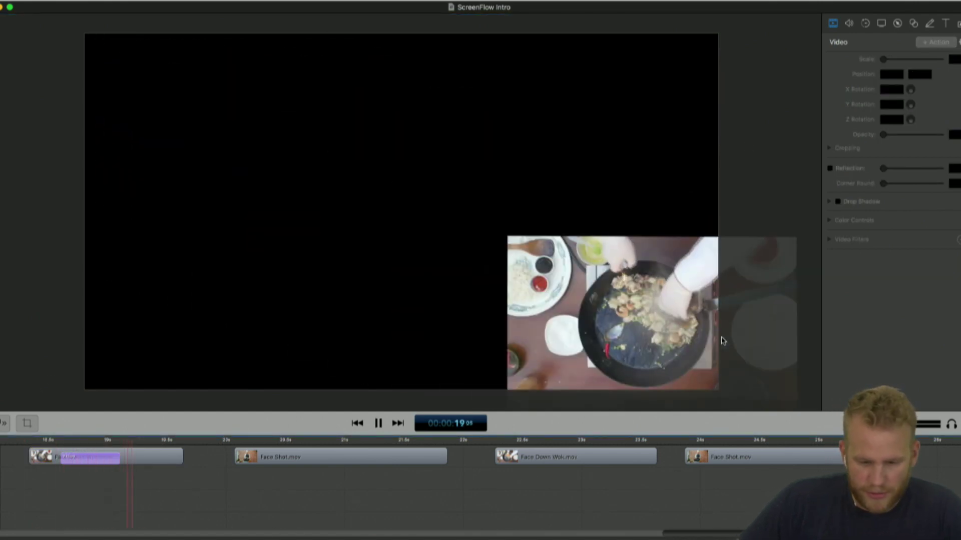
key(space)
click(78, 461)
drag(78, 461, 177, 454)
click(27, 447)
key(space)
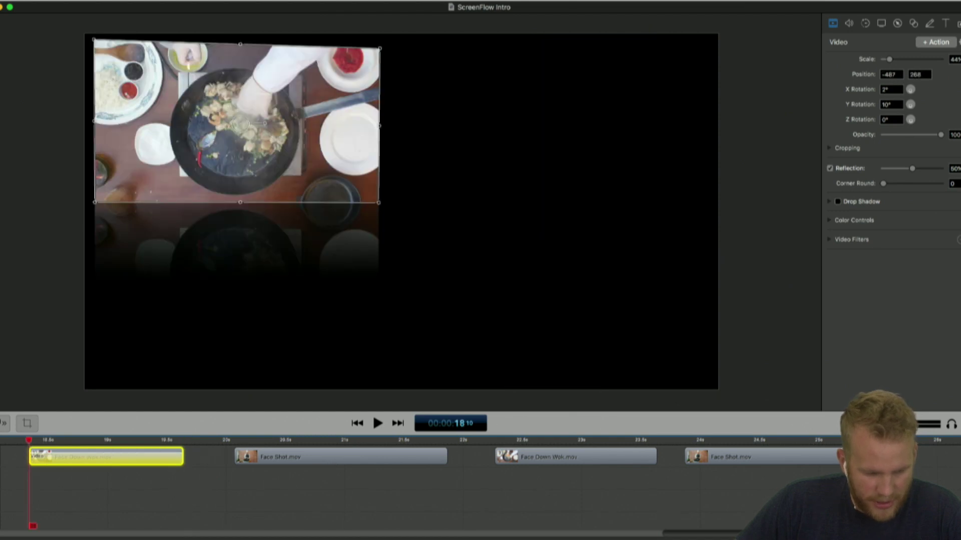
key(space)
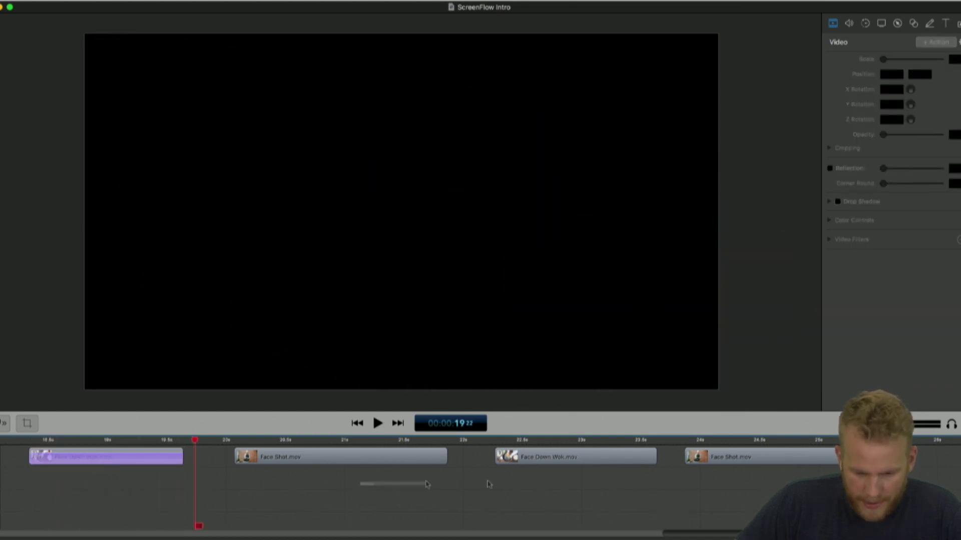
Move the clips following the first Face Down Wok clip together onto the second track, starting at about 22.5 seconds.
drag(369, 485, 751, 450)
drag(576, 457, 741, 479)
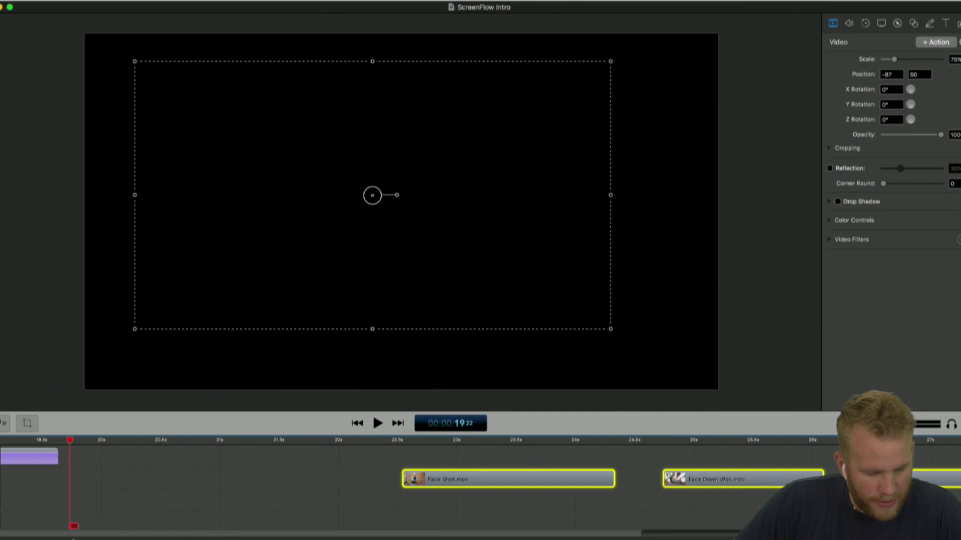
Retime the first Face Down Wok clip to run from 18 to 21 seconds, with its video action spanning the full length.
scroll(151, 450, left, 5)
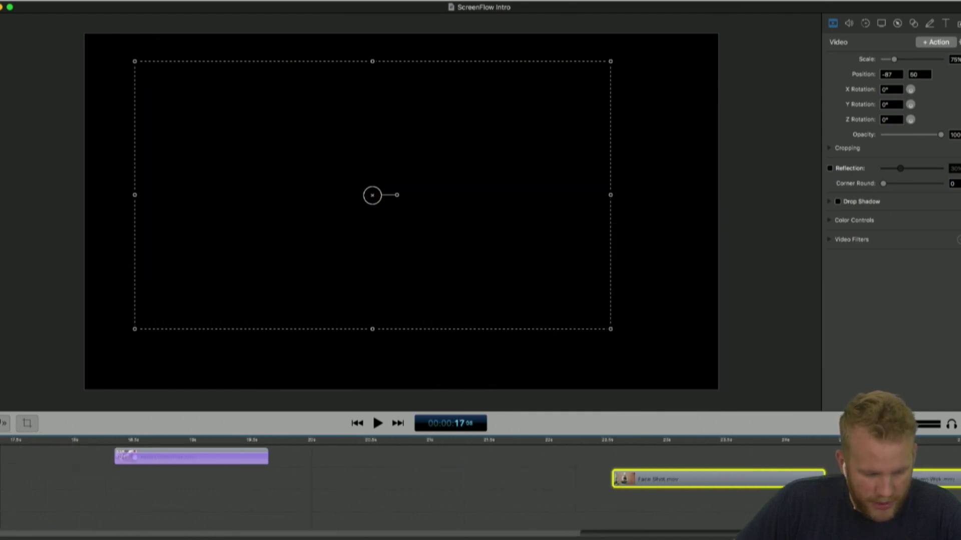
click(269, 454)
drag(295, 449, 456, 456)
mouse_move(256, 460)
mouse_down()
mouse_move(383, 458)
mouse_move(259, 459)
mouse_up()
key(super+shift+a)
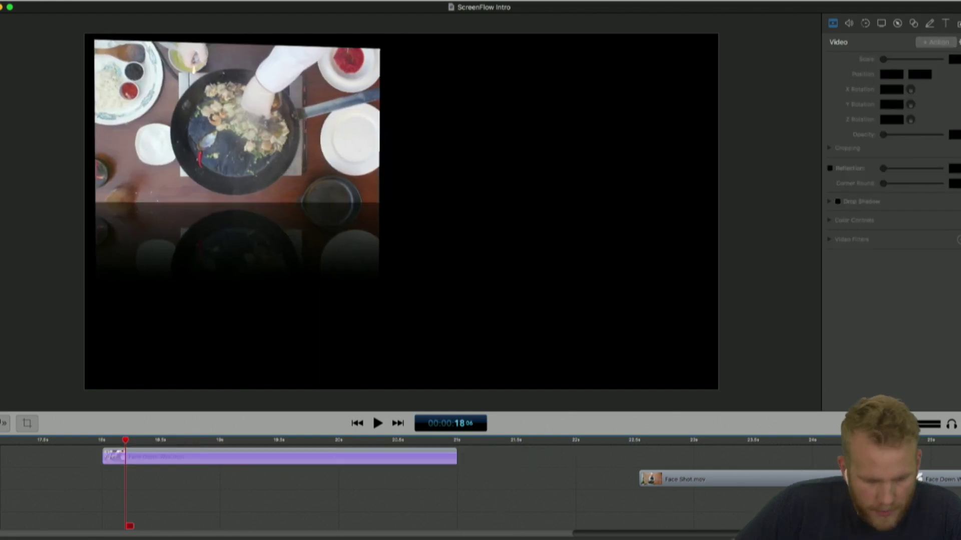
Play the lengthened wok animation, and return to the start of the selected clip at 18 seconds.
click(86, 445)
key(space)
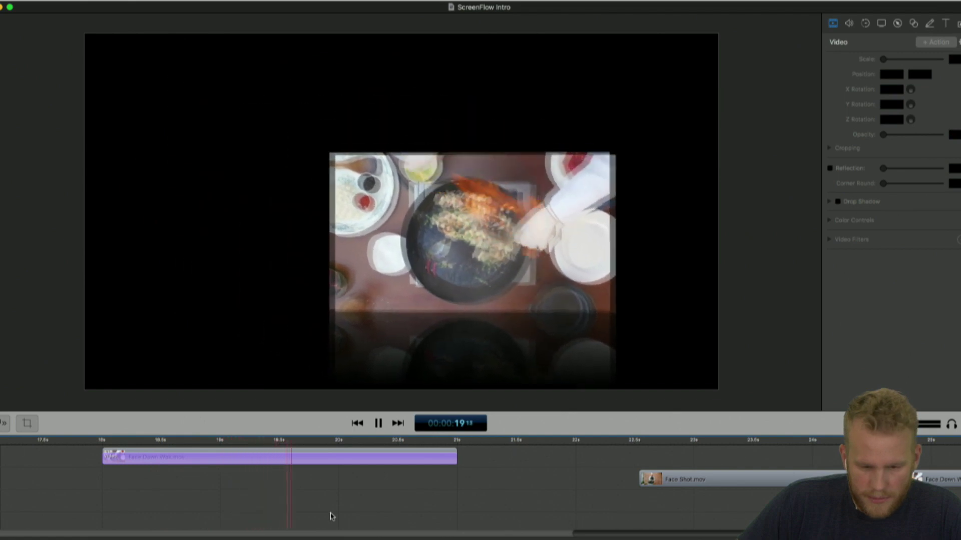
key(space)
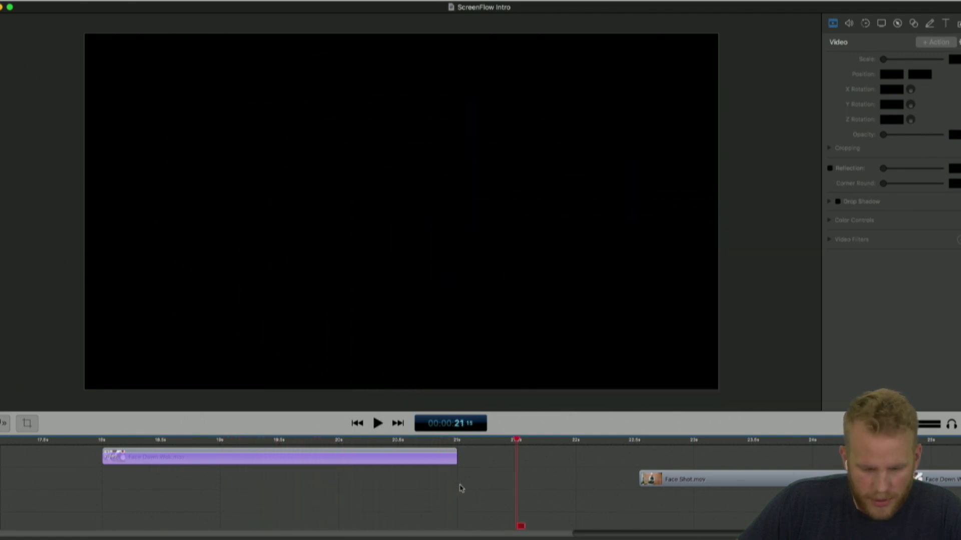
click(222, 462)
click(103, 441)
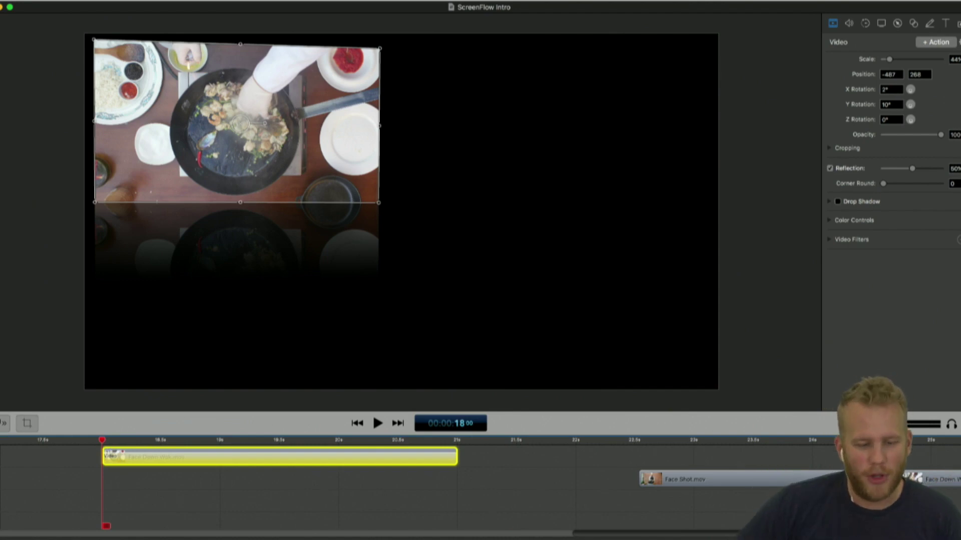
Move the first Face Down Wok clip's starting position to about -646, 329 on the canvas and play the animation.
drag(239, 138, 186, 118)
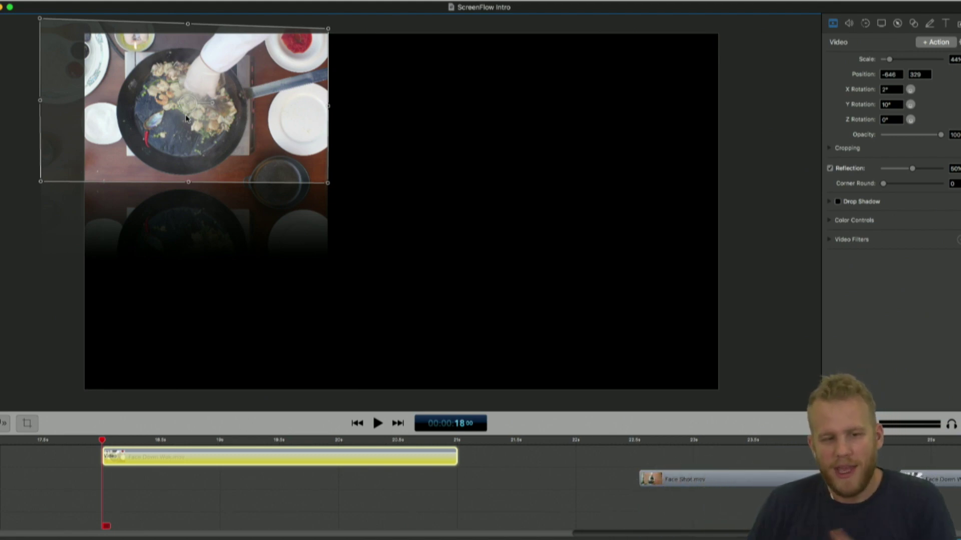
key(space)
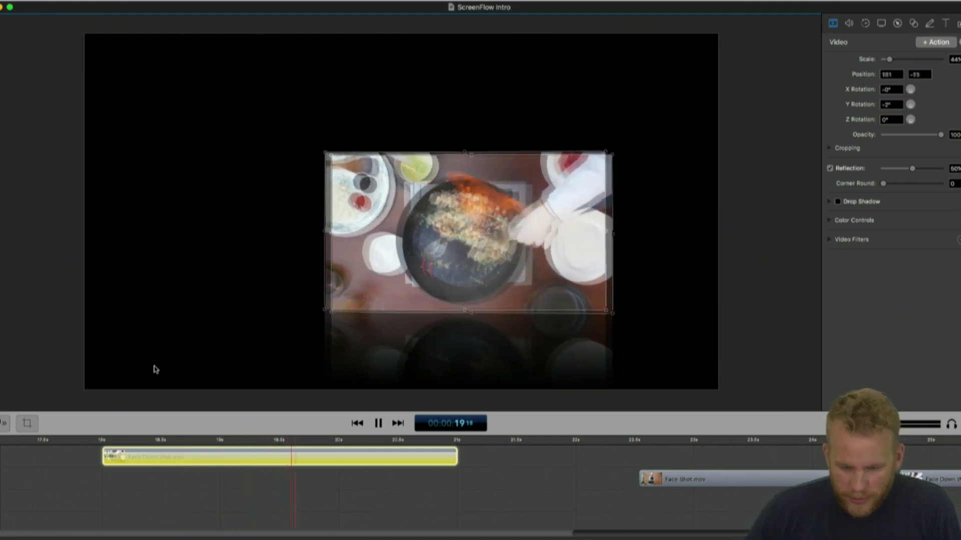
key(space)
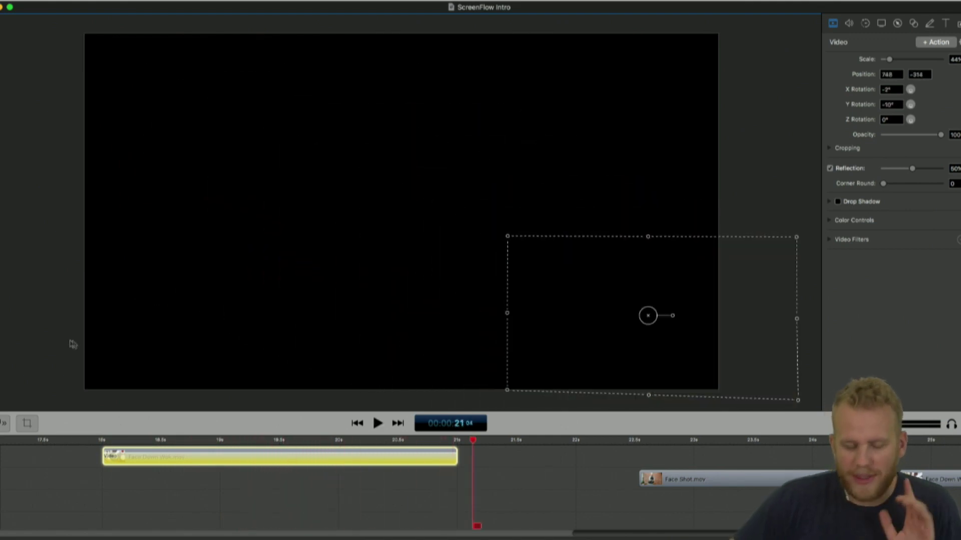
Set the wok clip's video action curve to Linear and replay the animation from the clip's start.
click(291, 442)
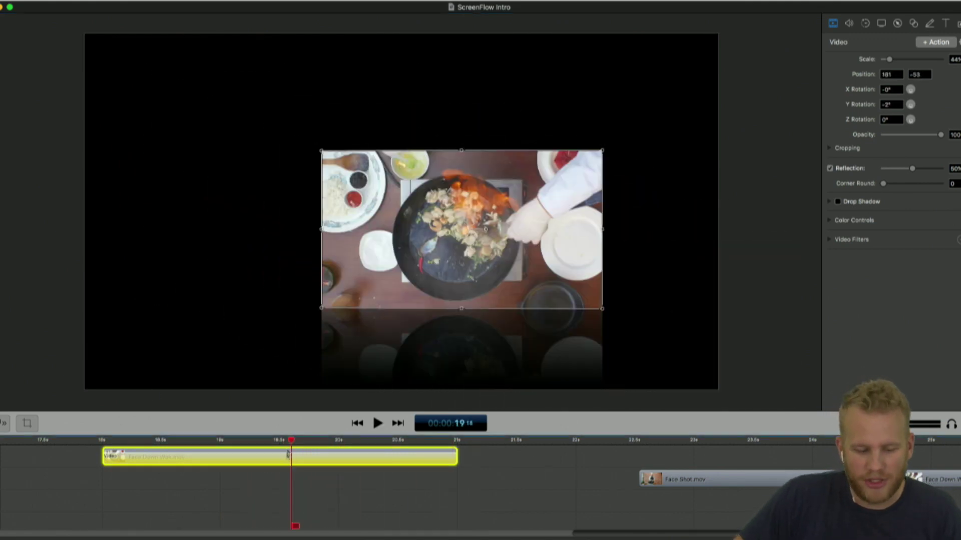
right_click(287, 459)
mouse_move(320, 486)
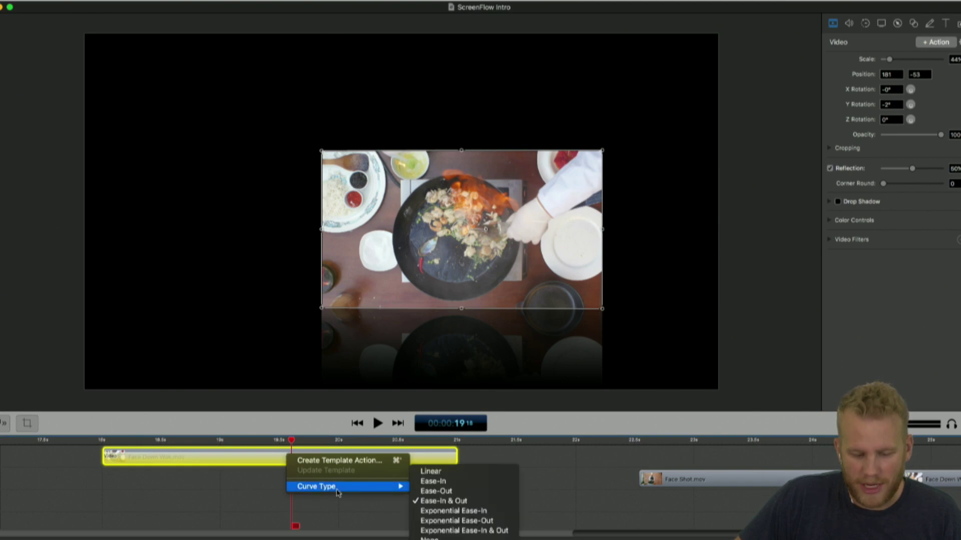
click(433, 472)
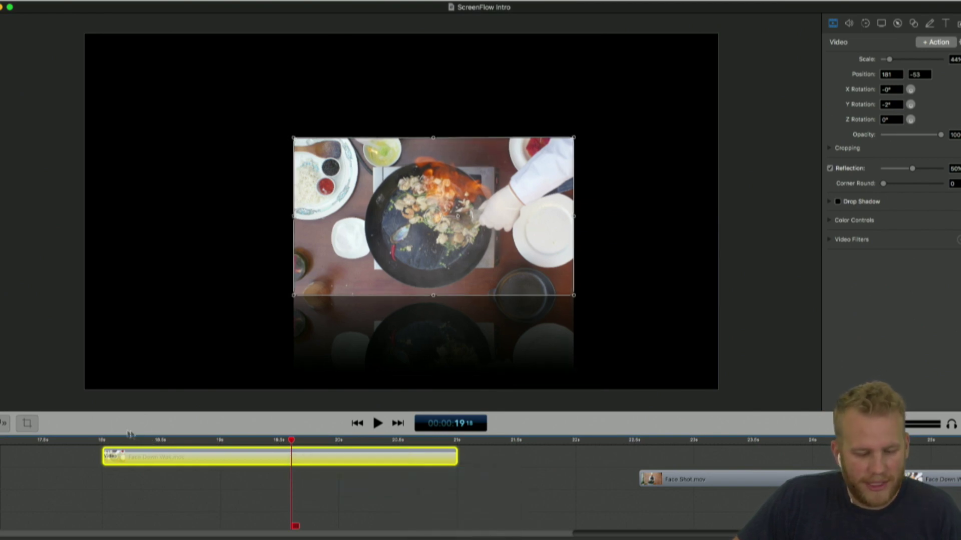
click(91, 440)
key(space)
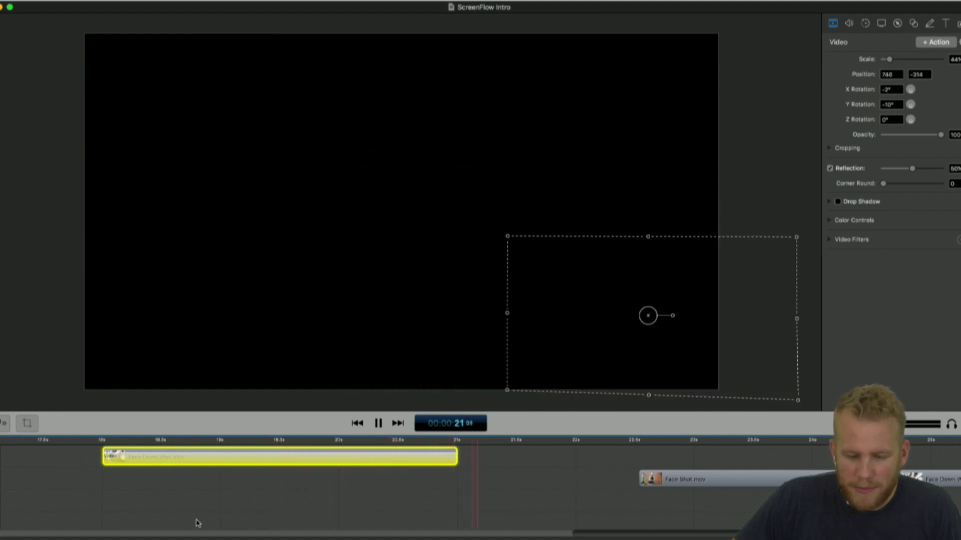
Move the wok clip to the lowest track and overlap it with the next Face Shot clip, starting at about 19.8 seconds.
drag(459, 463, 503, 507)
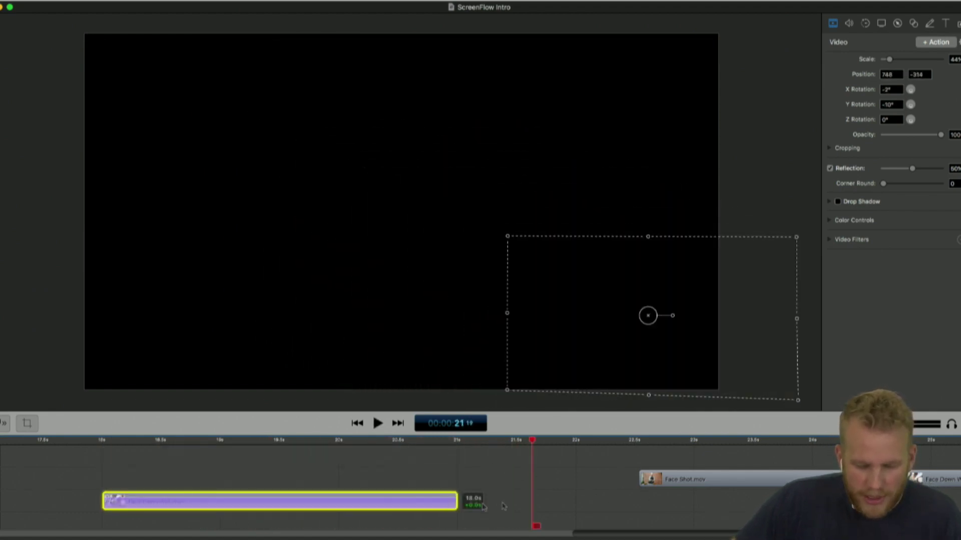
click(762, 478)
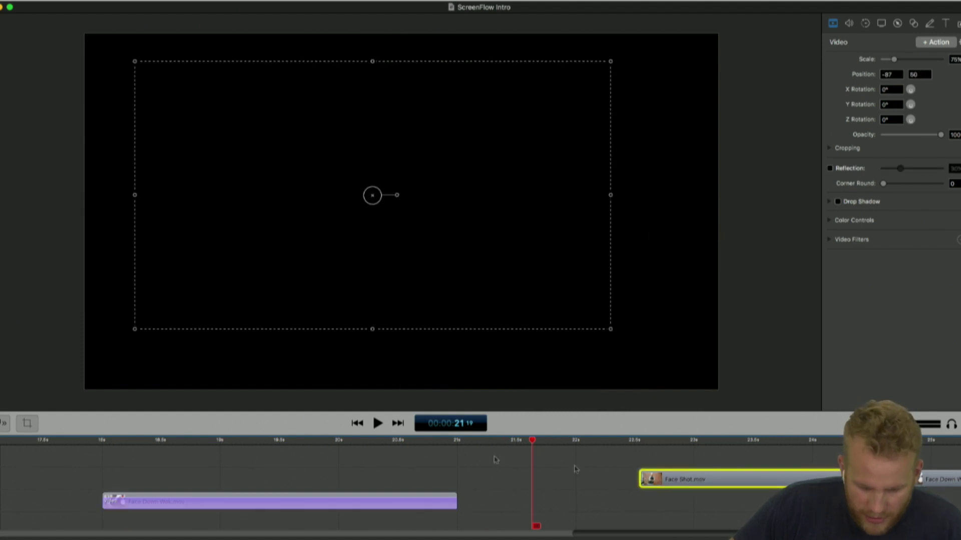
drag(720, 482, 667, 479)
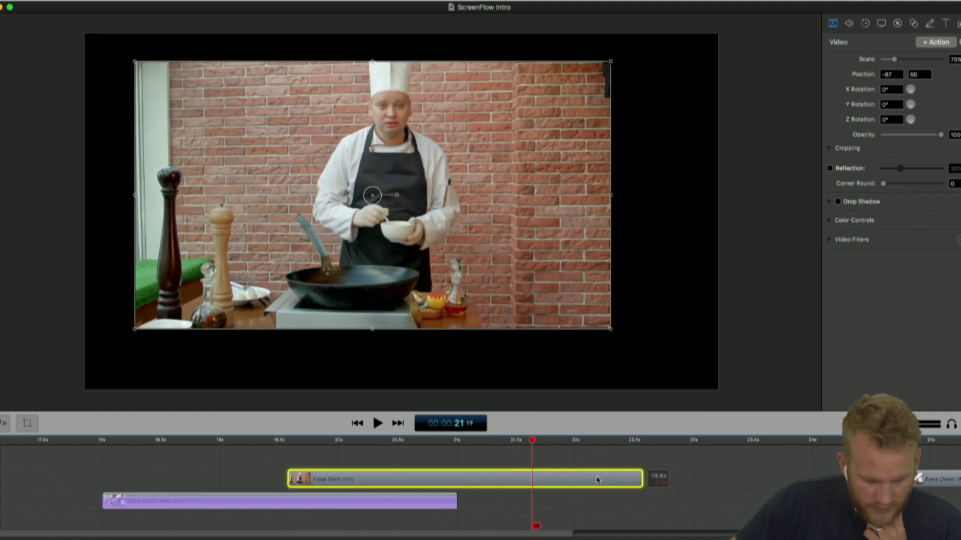
click(678, 470)
drag(456, 479, 488, 481)
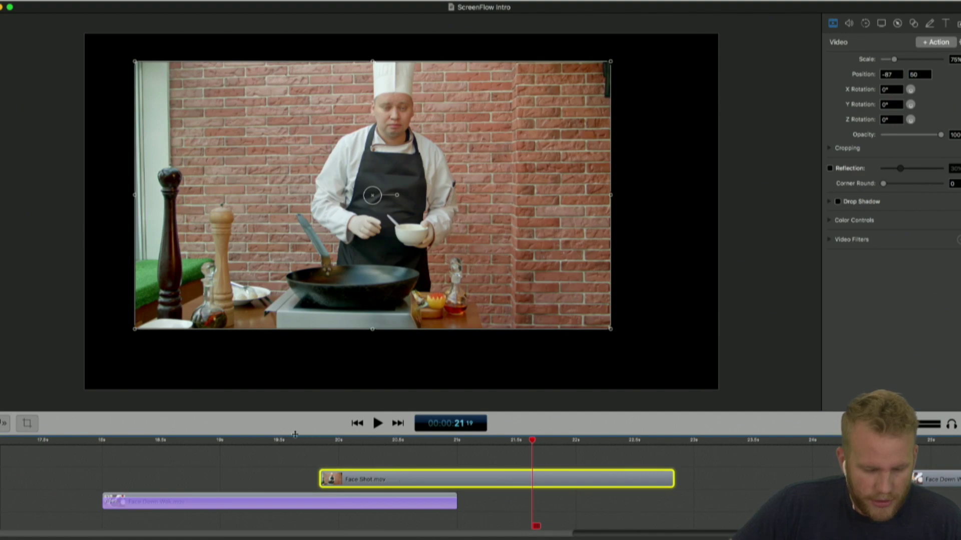
Try the Face Shot clip at about -722, 73 on the canvas and play it together with the wok clip.
drag(322, 228, 129, 277)
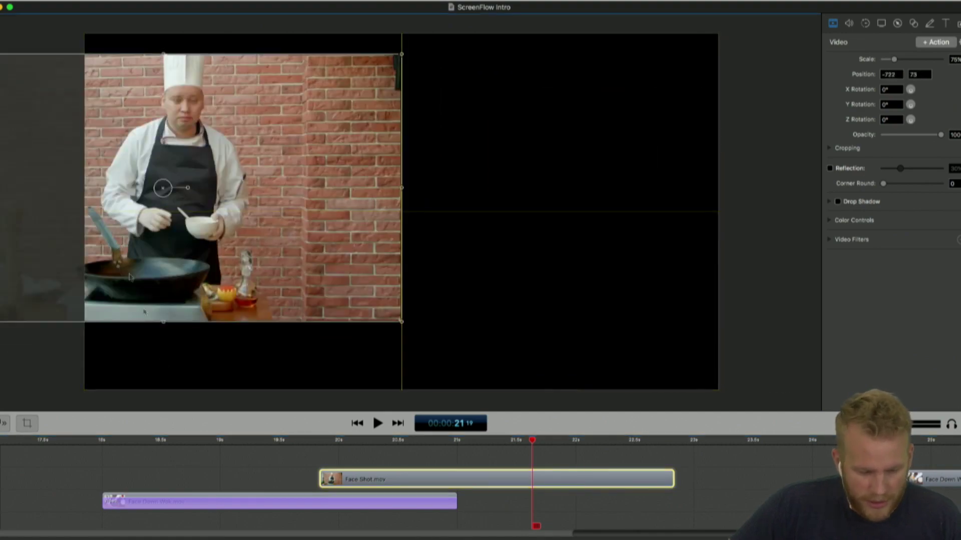
click(97, 441)
key(space)
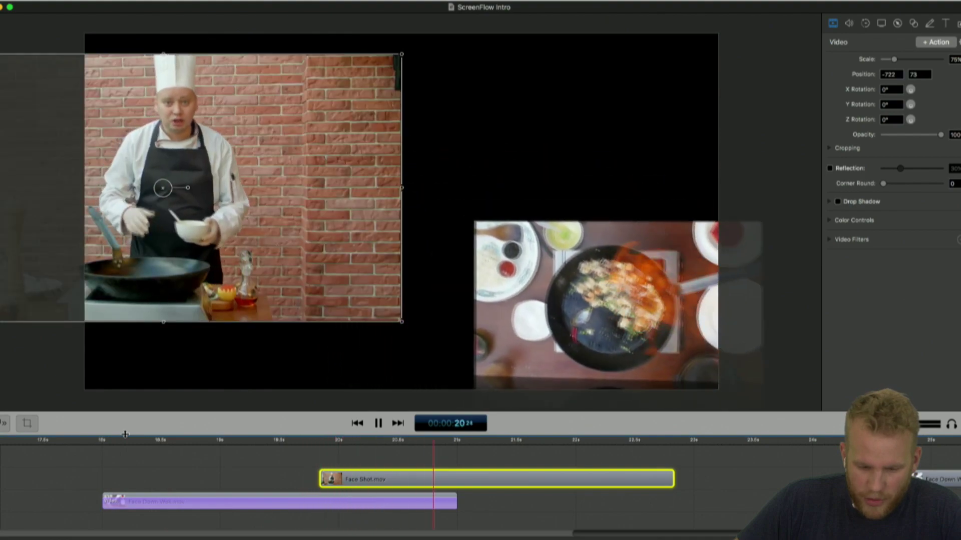
key(space)
Scale the Face Shot clip down to about 21% and place it in the canvas's lower-left corner at about -726, -411.
click(377, 185)
drag(378, 185, 484, 202)
drag(555, 135, 220, 323)
mouse_move(163, 345)
mouse_down()
mouse_move(191, 331)
mouse_move(214, 269)
mouse_move(407, 63)
mouse_move(170, 338)
mouse_up()
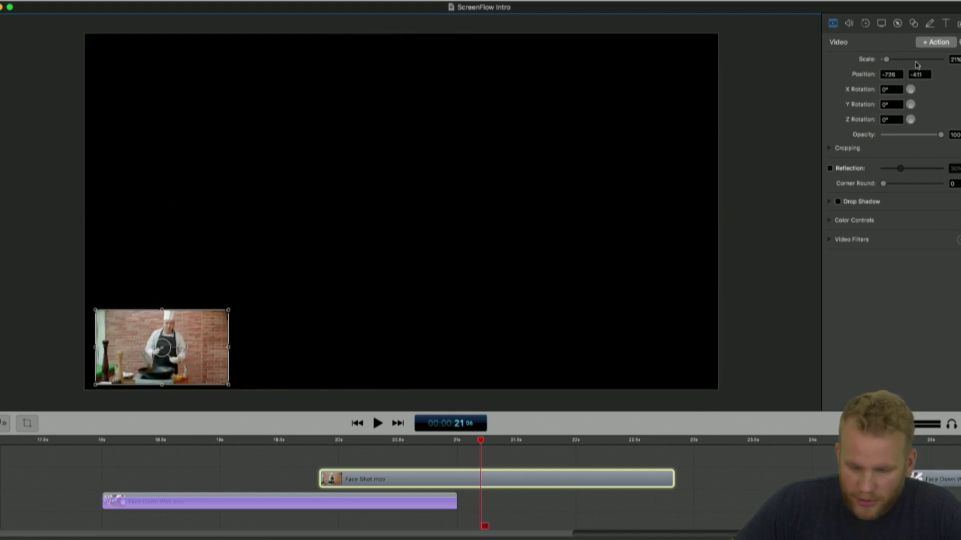
Set the Face Shot clip's X rotation to 5° and Y rotation to 15°.
click(885, 89)
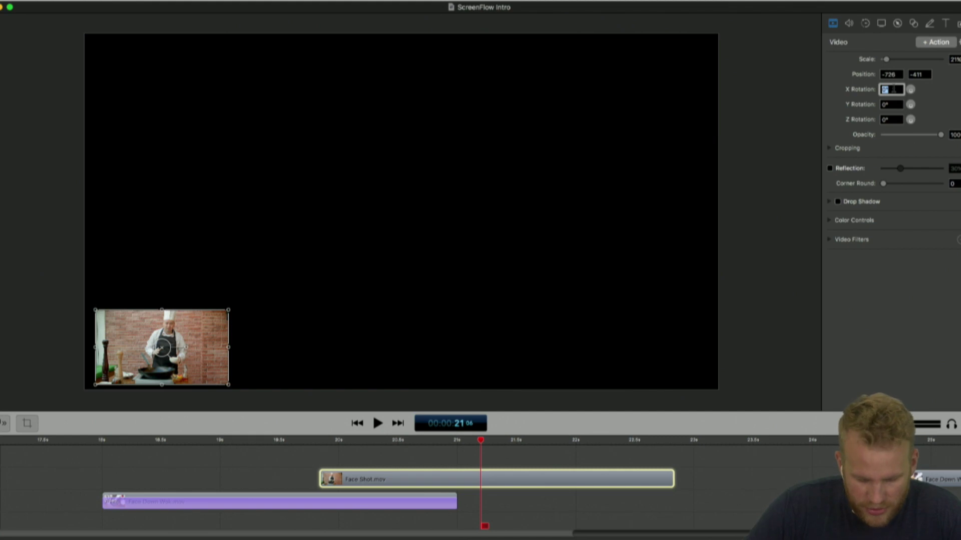
double_click(884, 89)
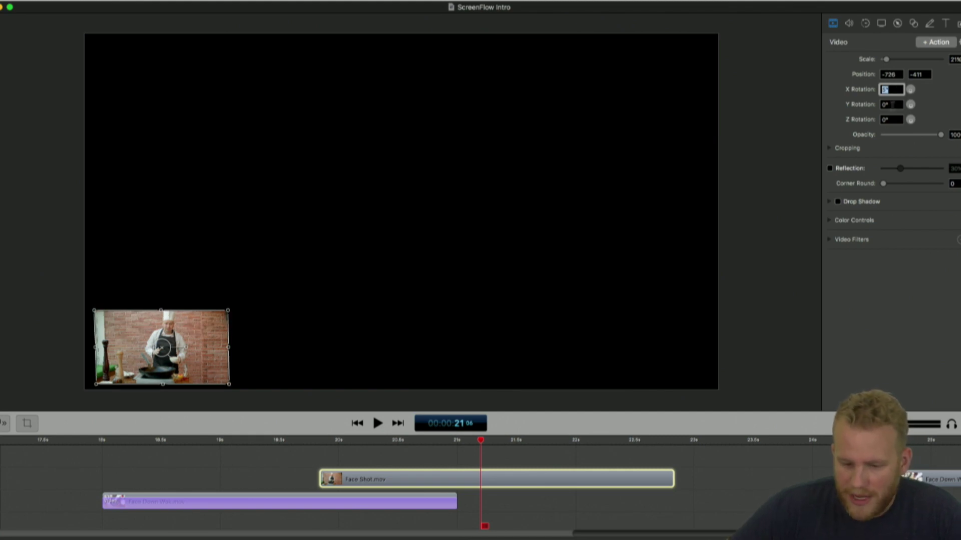
key(Tab)
text(15)
key(Return)
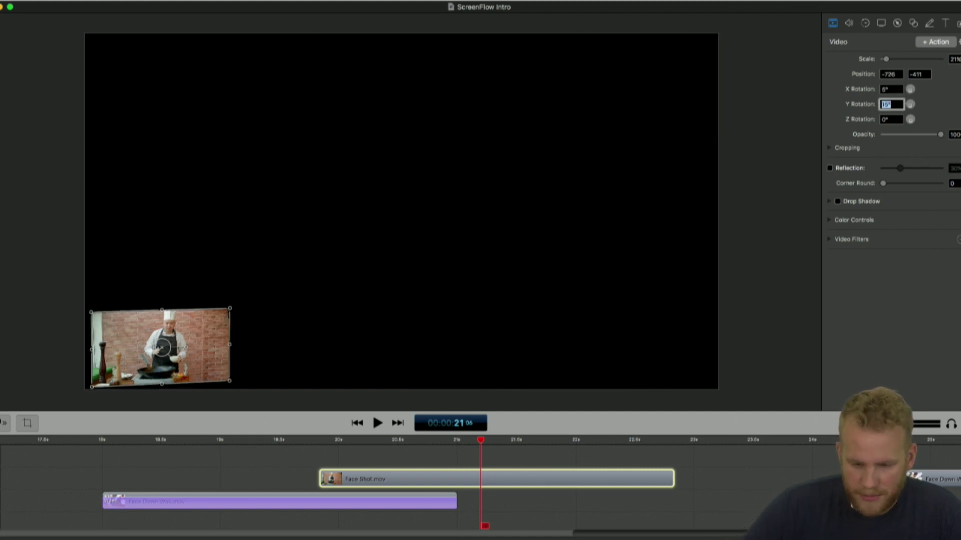
Add a video action spanning the Face Shot clip, ending at about 63% scale and position 0, 183.
click(936, 43)
drag(423, 481, 320, 480)
drag(477, 482, 749, 485)
drag(478, 442, 669, 453)
drag(201, 371, 600, 190)
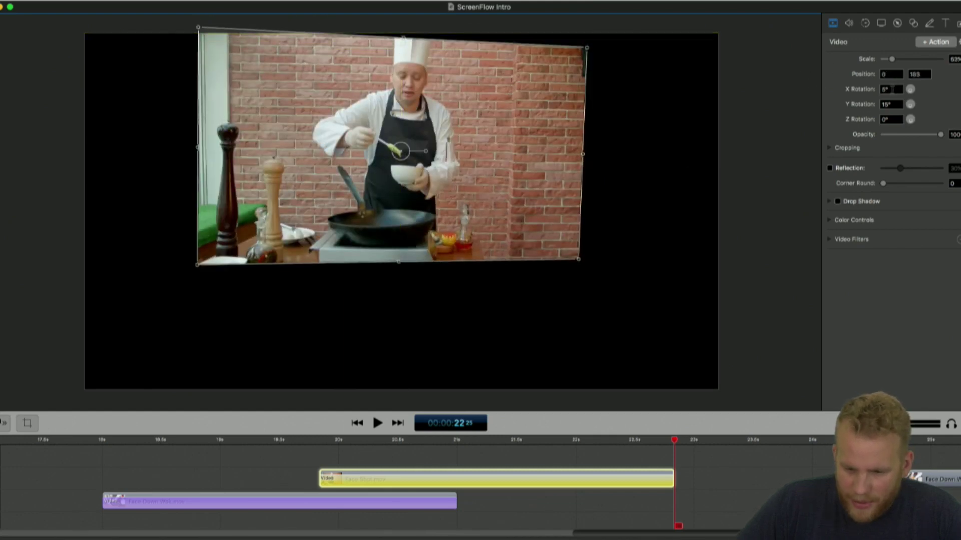
Set the Face Shot clip's ending Y rotation to -6° and its video action curve to Linear.
click(894, 103)
text(-6)
key(Return)
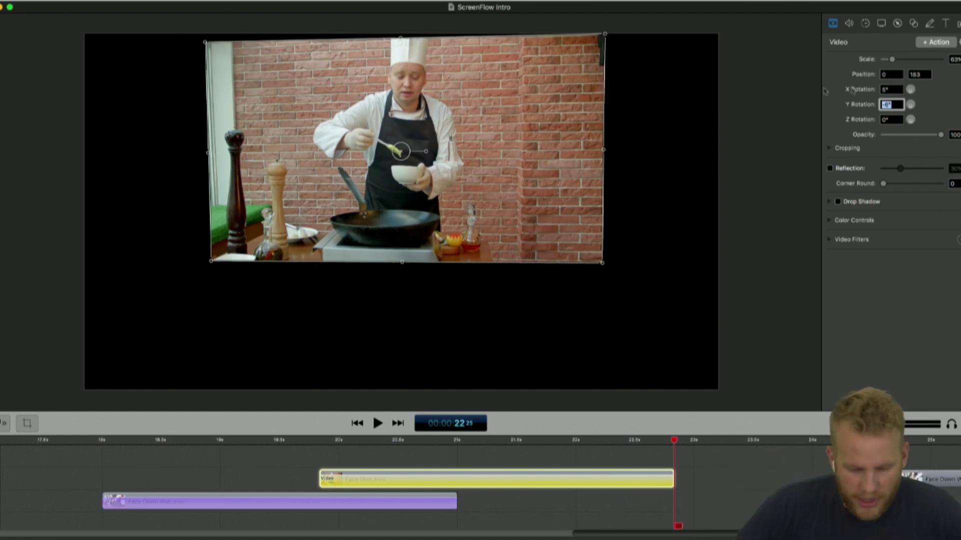
right_click(603, 484)
mouse_move(623, 513)
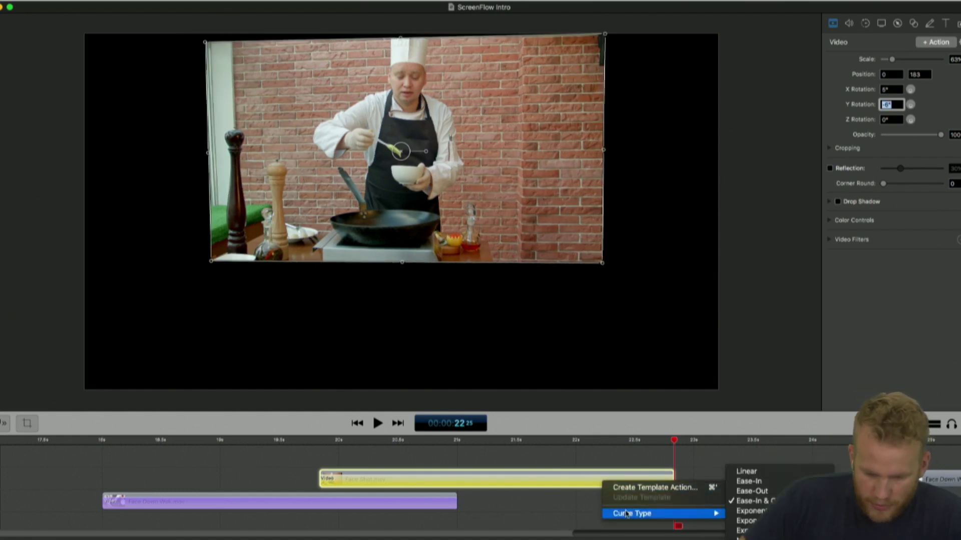
click(755, 473)
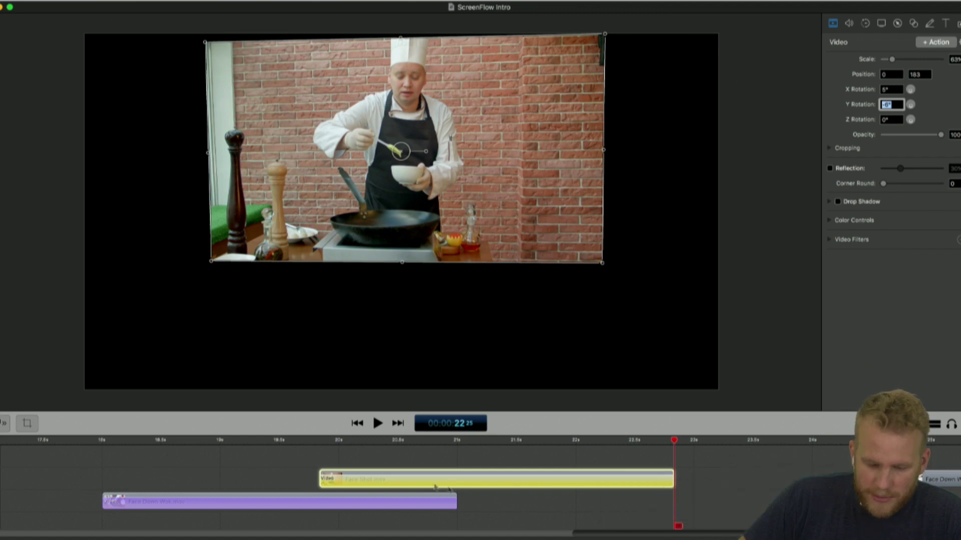
Play the overlapping wok and Face Shot animations from 18 seconds and stop past their end.
click(99, 437)
key(space)
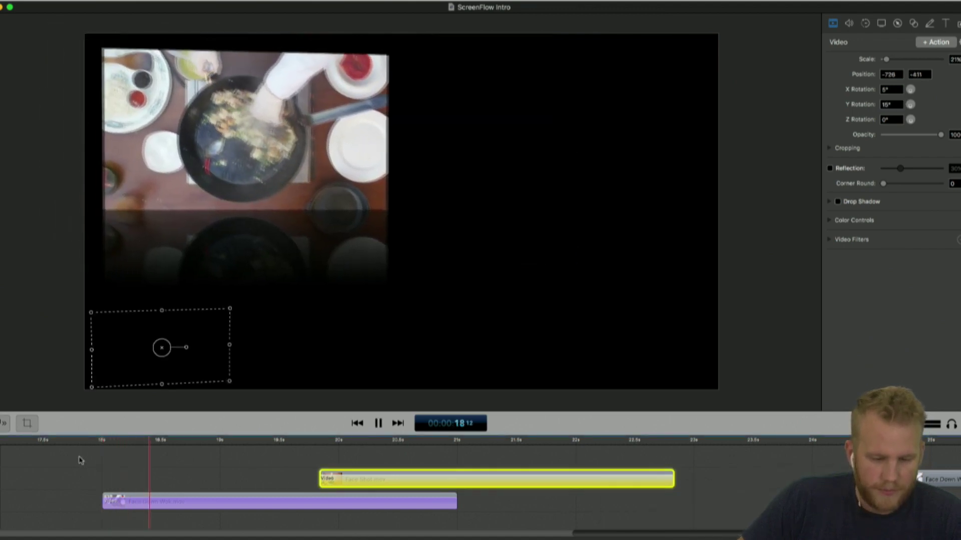
click(815, 464)
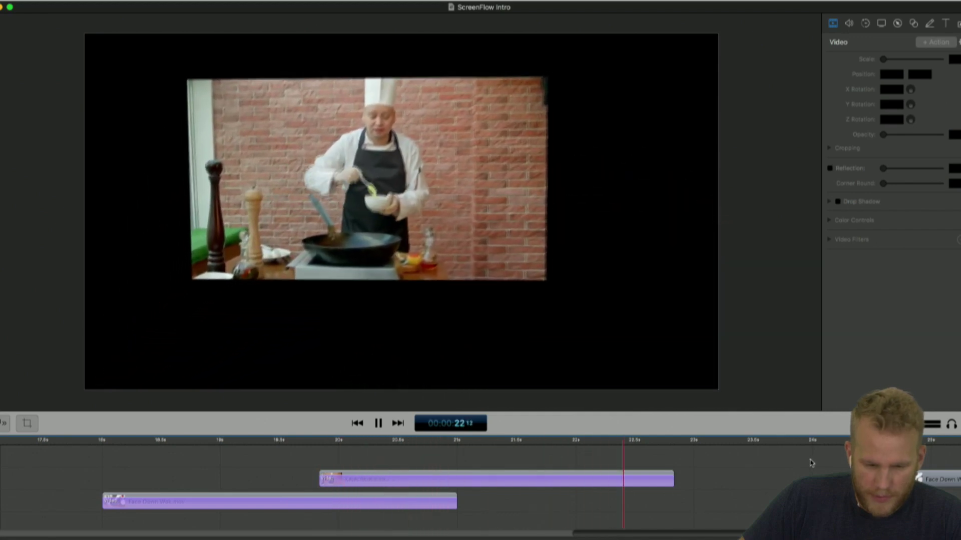
key(space)
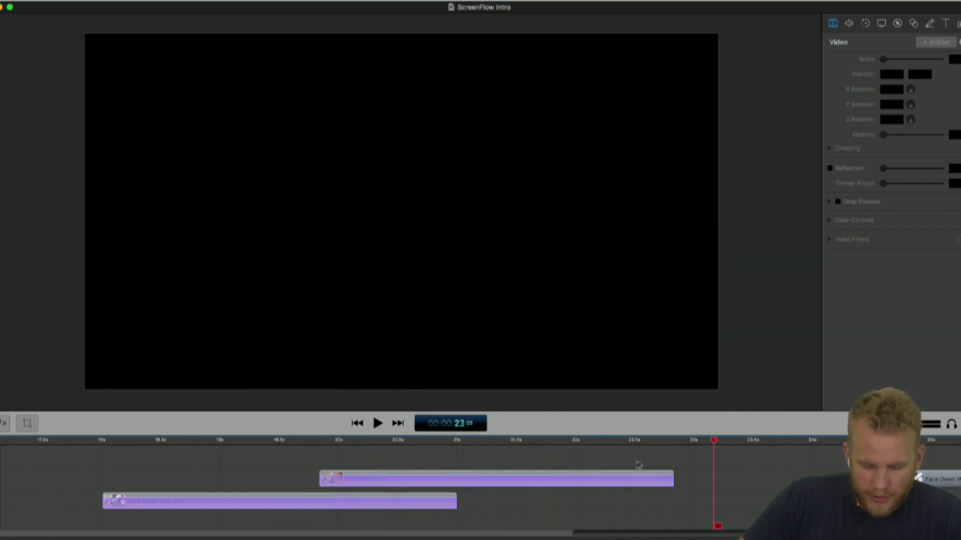
Shorten the wok clip and its action to end at about 20.4 seconds, and align the Face Shot clip's start with it.
click(451, 501)
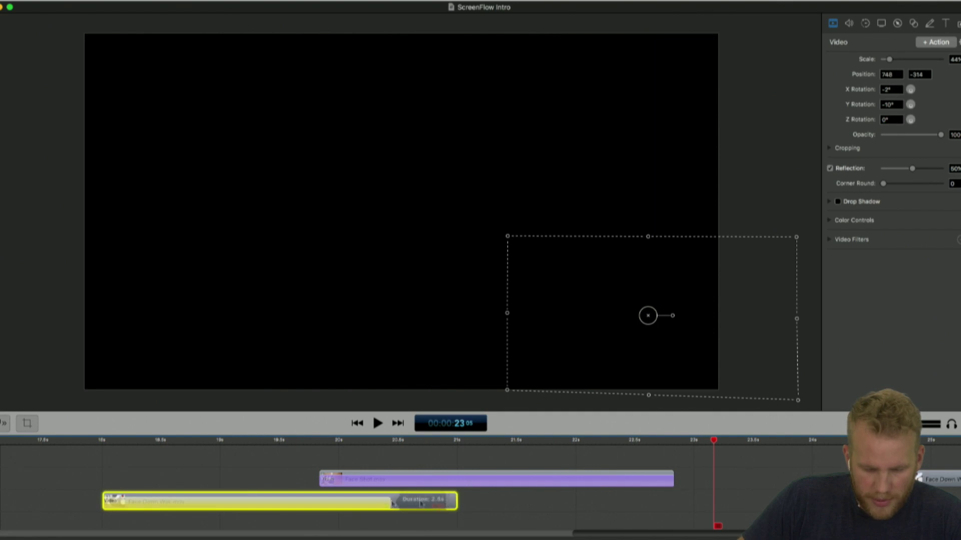
drag(456, 501, 391, 496)
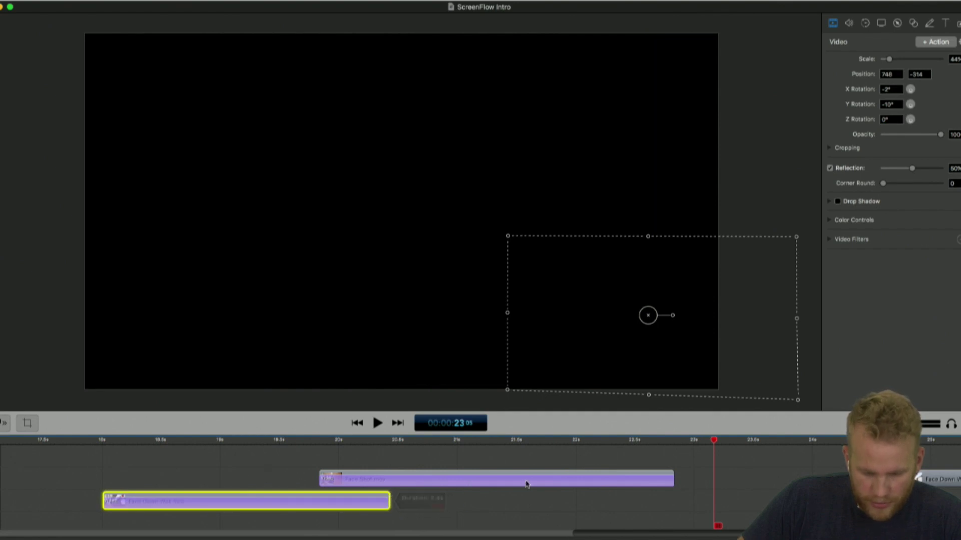
click(646, 483)
drag(593, 474, 375, 472)
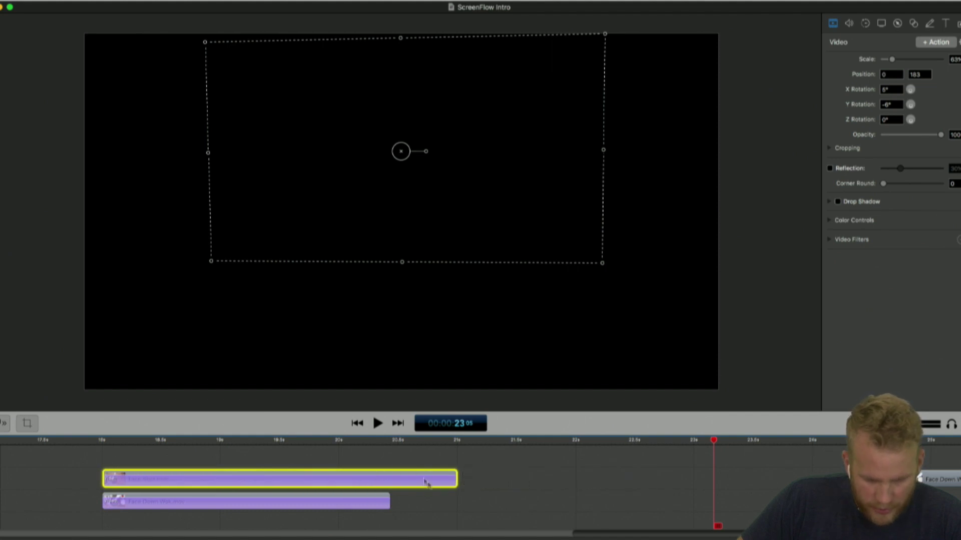
Trim the Face Shot action and clip to the wok clip's length, and shift the clip to start at about 19.7 seconds.
drag(456, 480, 390, 478)
click(390, 439)
key(t)
click(426, 480)
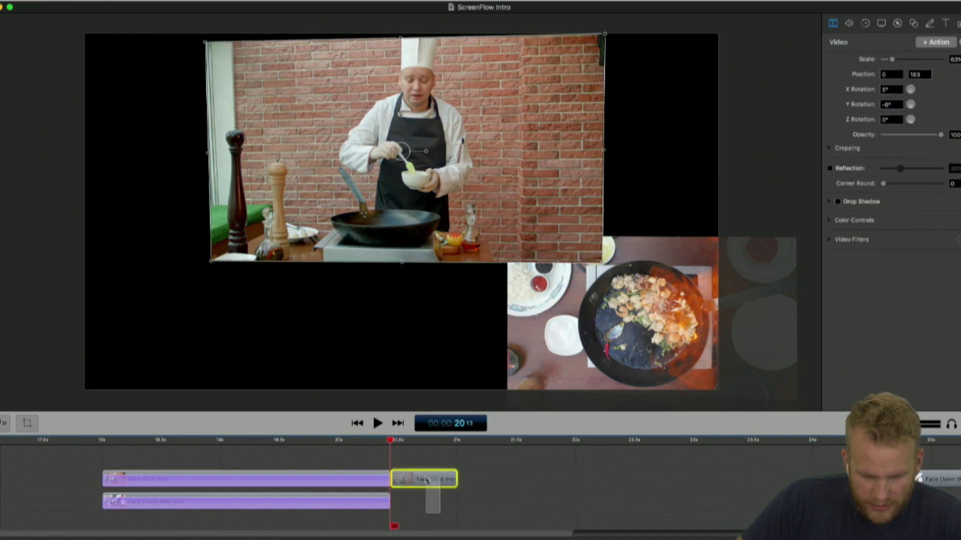
key(Delete)
drag(359, 477, 564, 477)
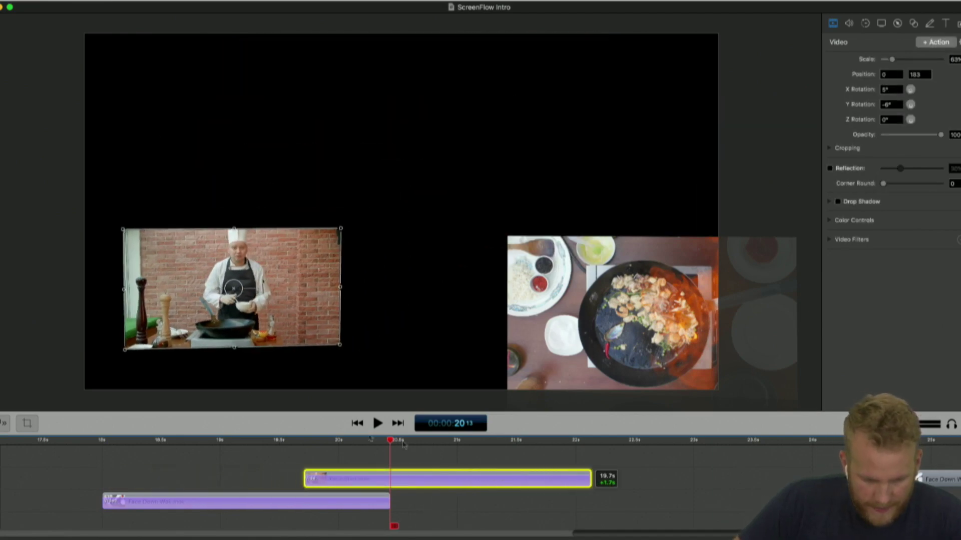
Return to the overlapping wok and Face Shot clips and play their shortened animations.
click(363, 424)
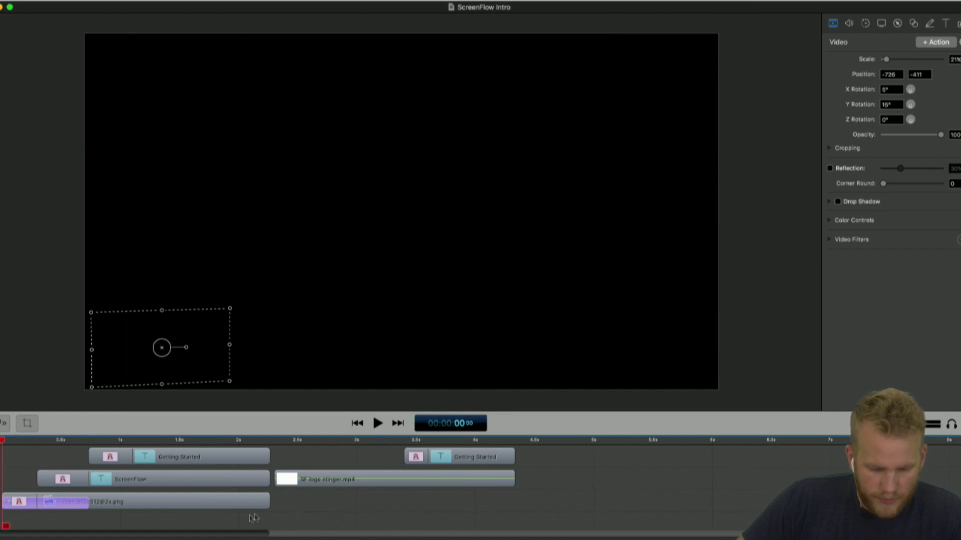
click(398, 423)
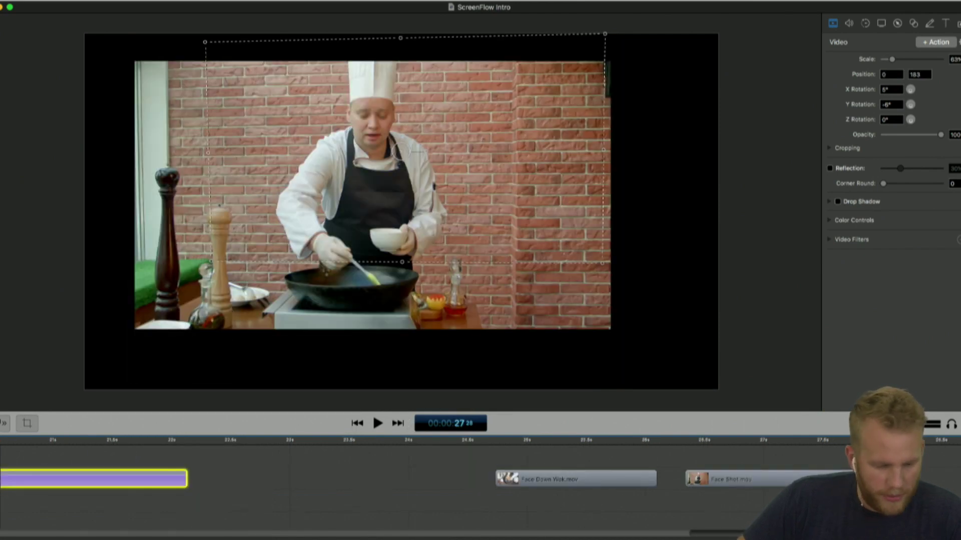
drag(307, 443, 257, 424)
key(space)
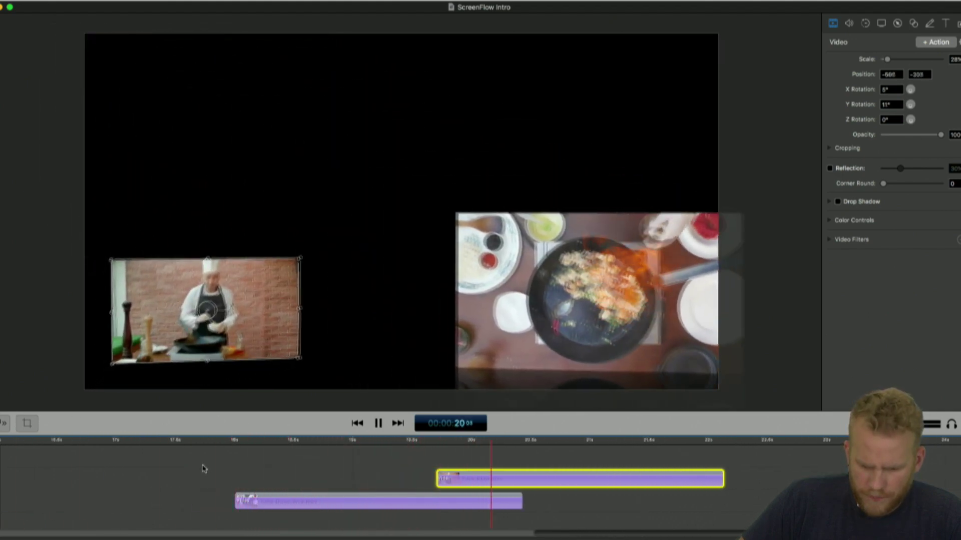
key(space)
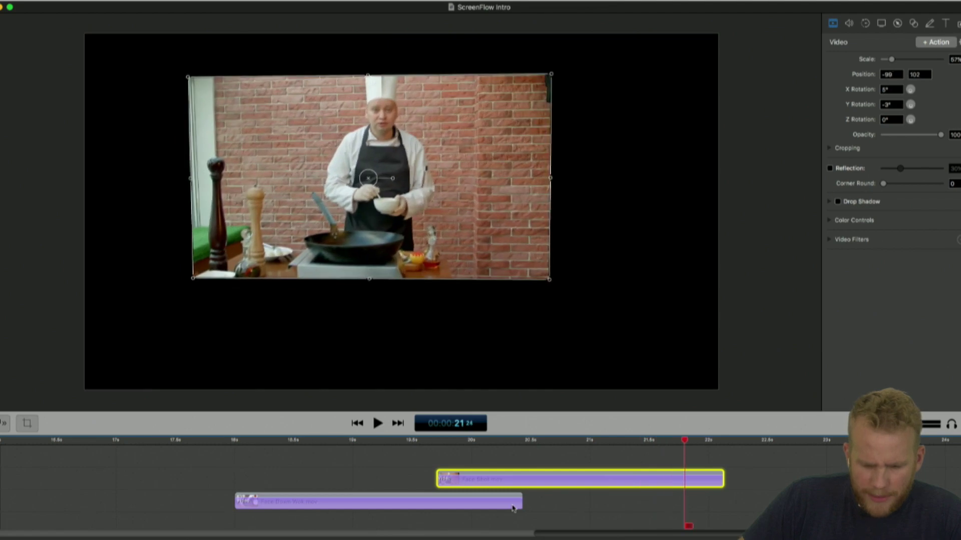
Extend the wok clip to end together with the Face Shot clip and play both from 18 seconds.
click(519, 501)
drag(523, 501, 722, 503)
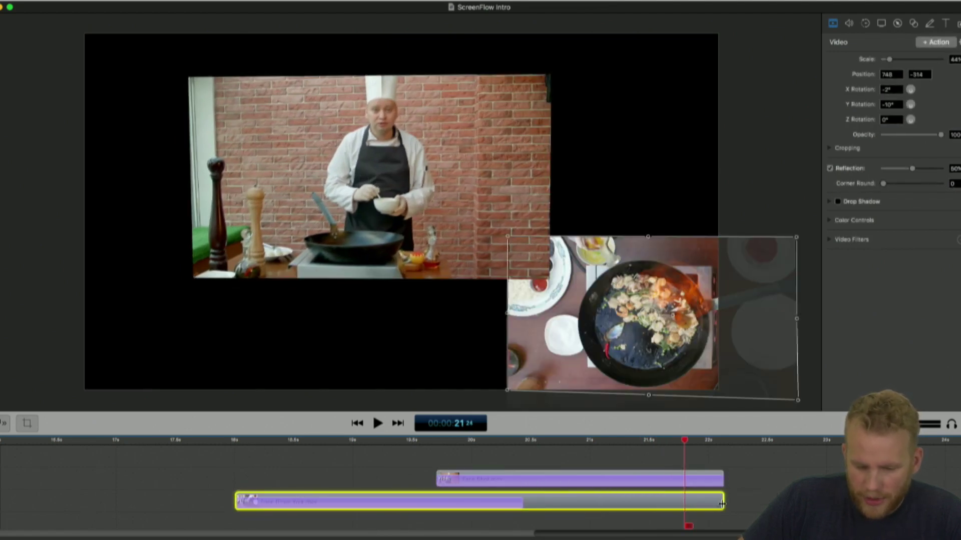
click(235, 441)
key(space)
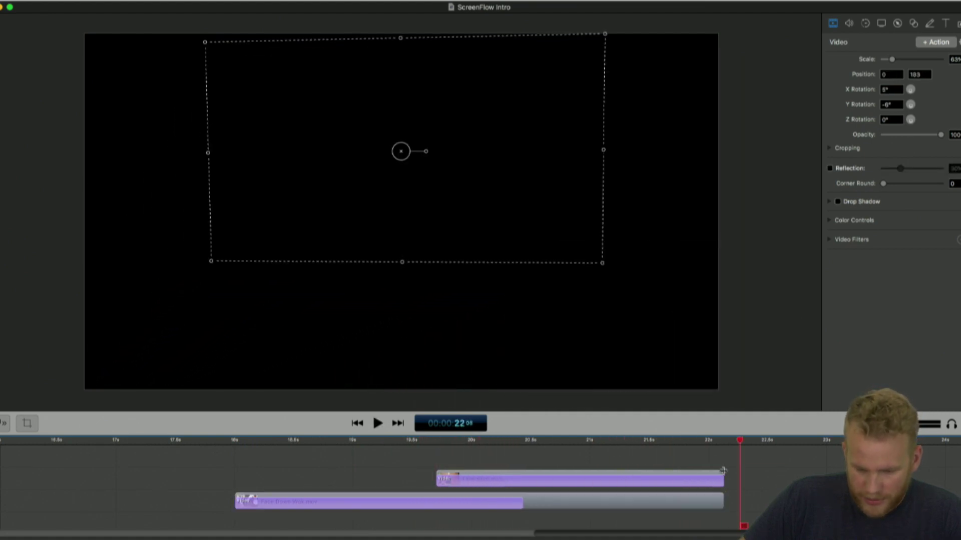
Extend the Face Shot clip to about 23.8 seconds and move the next wok clip above it, starting at about 22.1 seconds.
drag(722, 470, 846, 478)
key(super+minus)
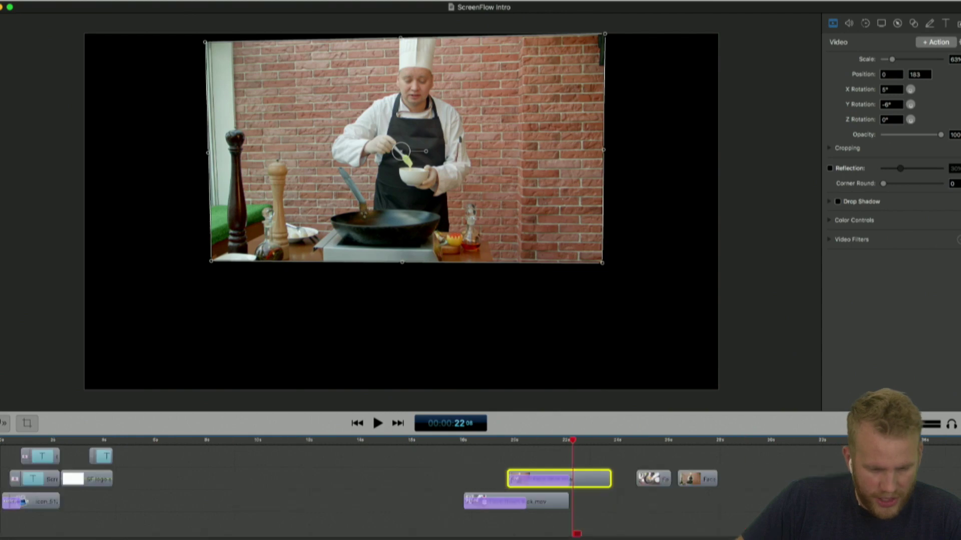
drag(657, 484, 584, 460)
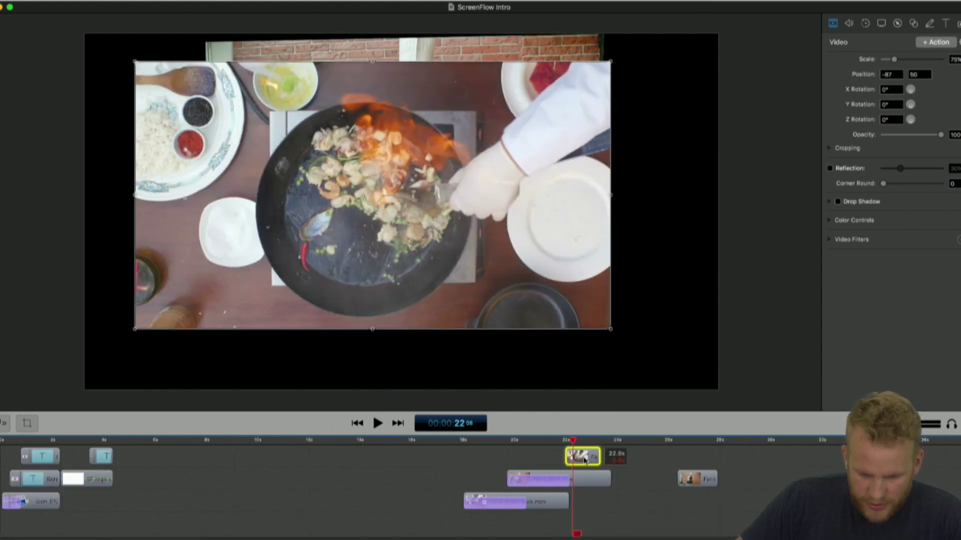
drag(297, 203, 230, 268)
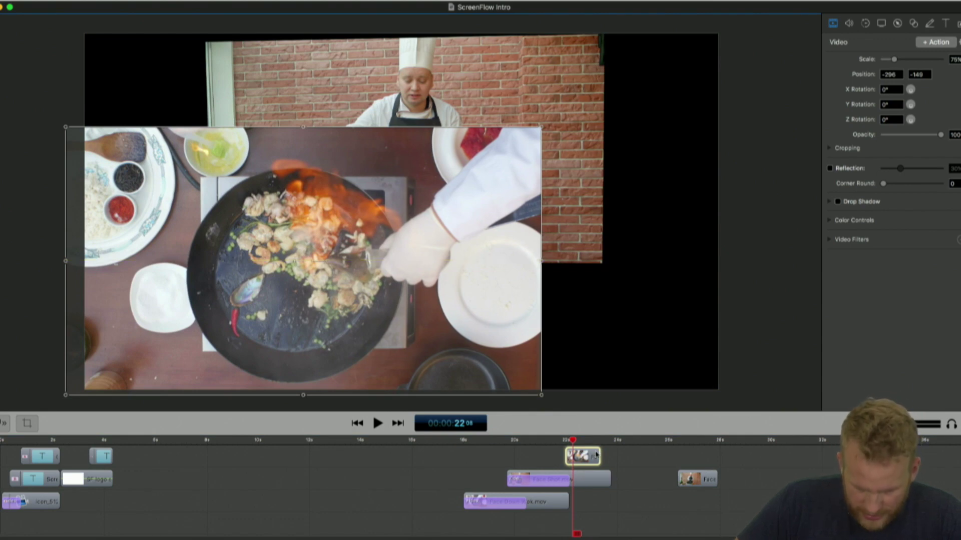
drag(598, 453, 599, 455)
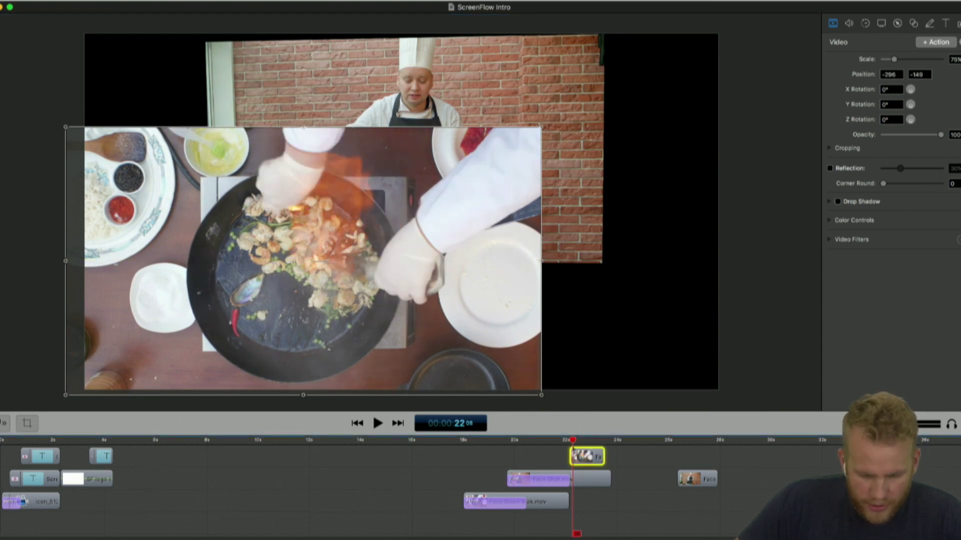
At the top-track wok clip's start, scale it down to 53% and move it completely off-canvas above the frame.
click(562, 441)
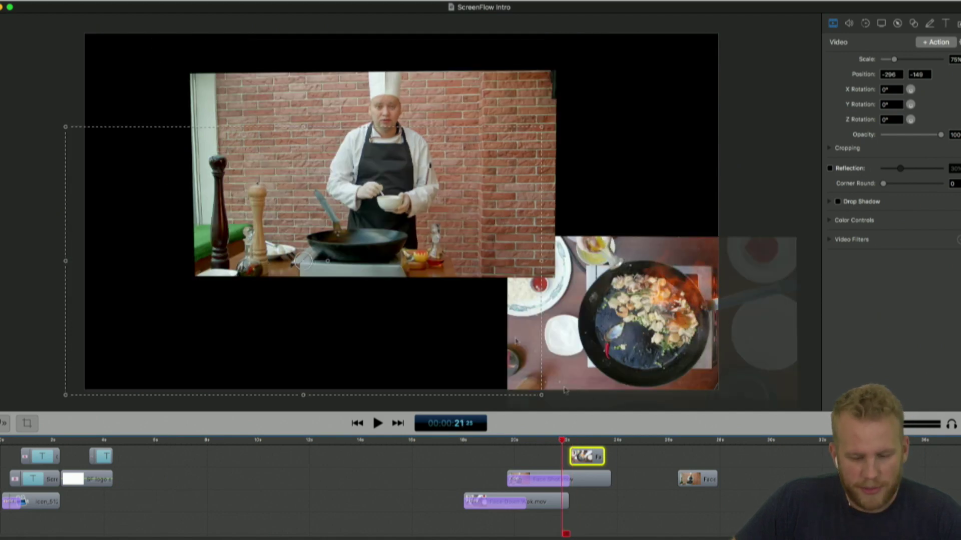
drag(565, 441, 569, 442)
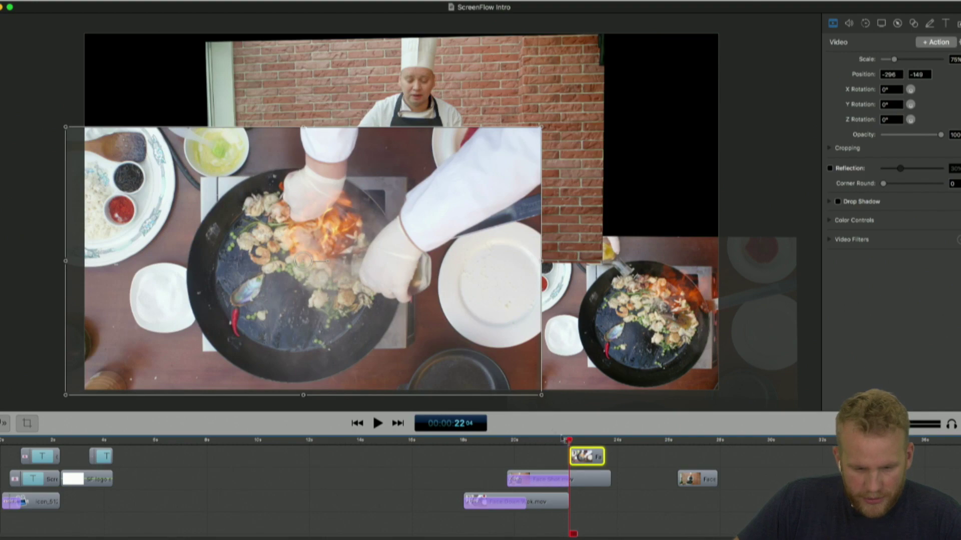
drag(543, 398, 400, 318)
drag(260, 225, 13, 10)
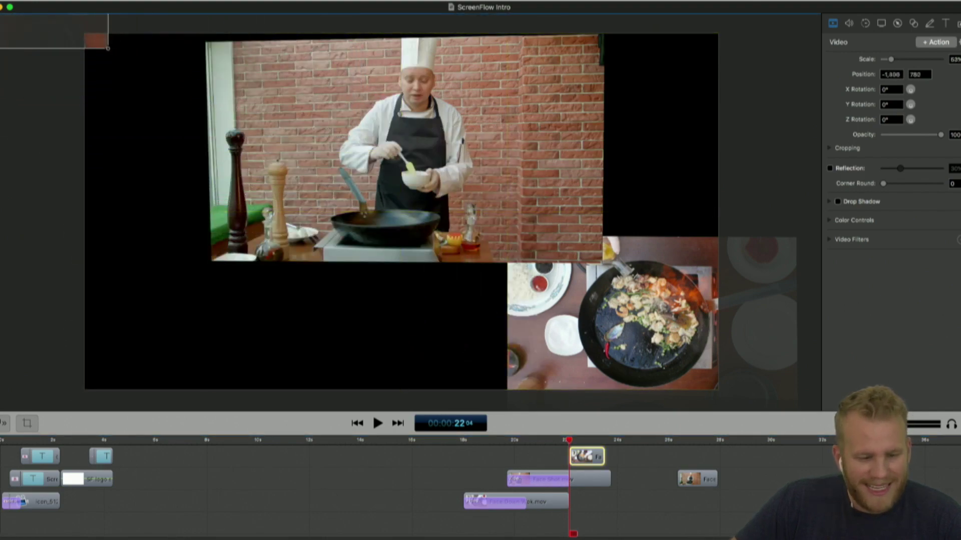
scroll(187, 145, down, 3)
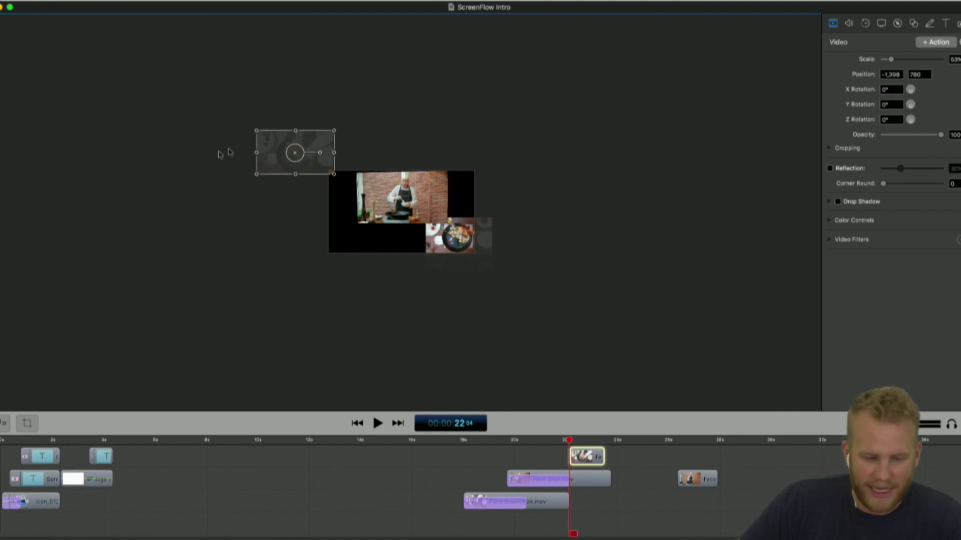
drag(301, 140, 349, 124)
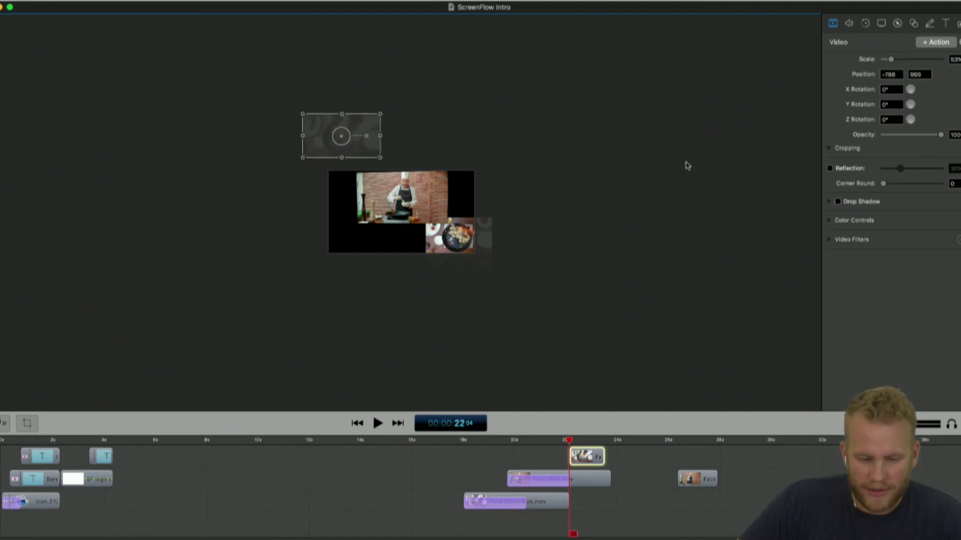
click(503, 262)
click(335, 141)
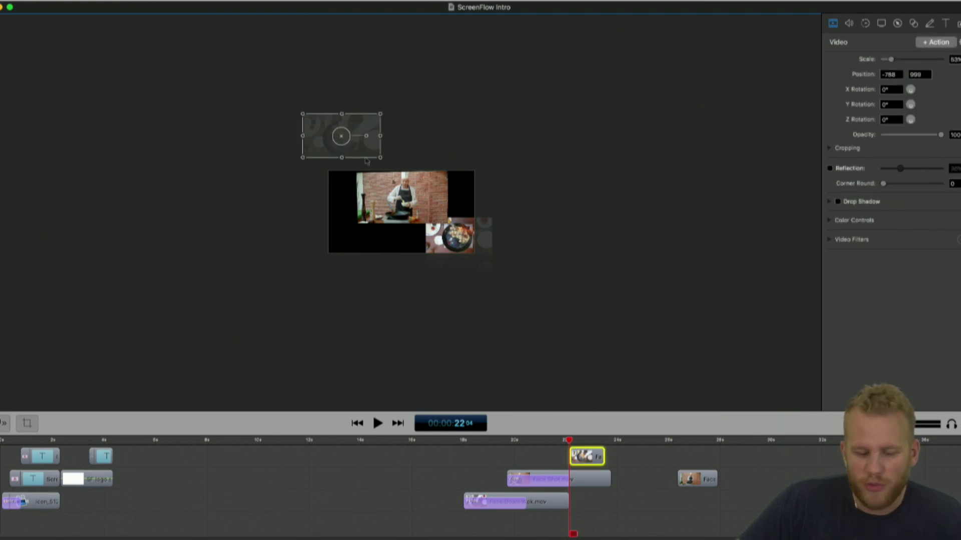
Extend the top-track wok clip to about 26.7 seconds and fit it into the canvas's lower-left corner at 42% scale.
drag(604, 461, 620, 459)
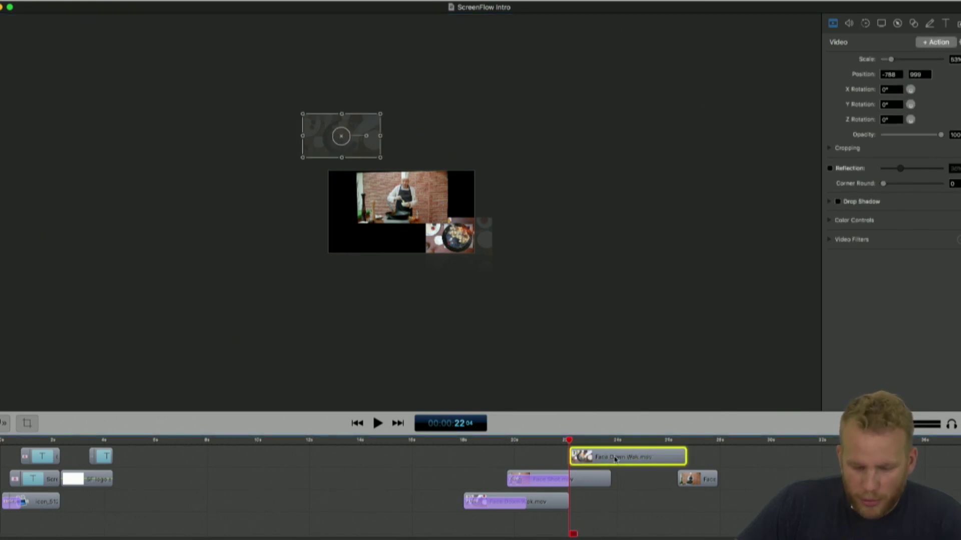
click(610, 440)
drag(353, 146, 372, 233)
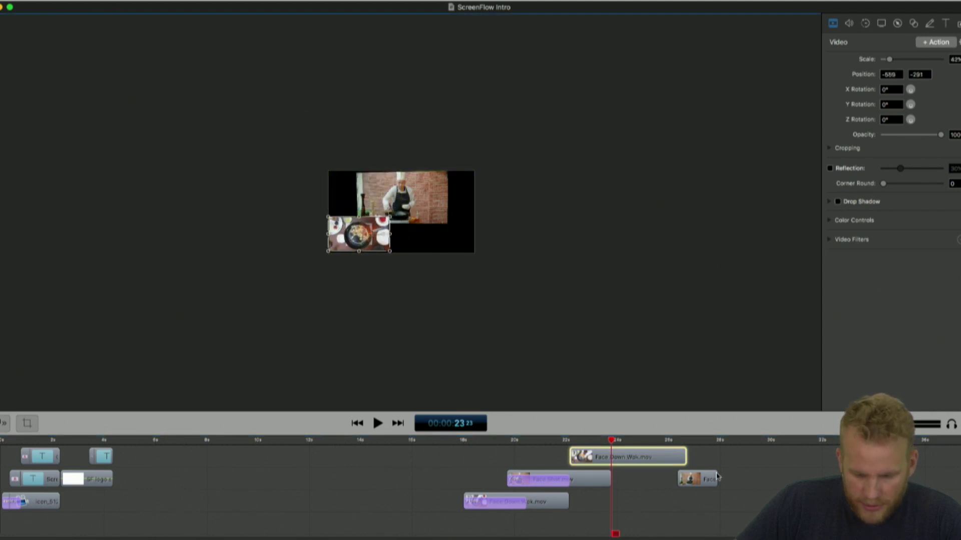
Place the wok clip above the canvas at 22:04 and add a video action that drops it into the lower-left corner.
drag(609, 442, 570, 441)
drag(365, 235, 365, 149)
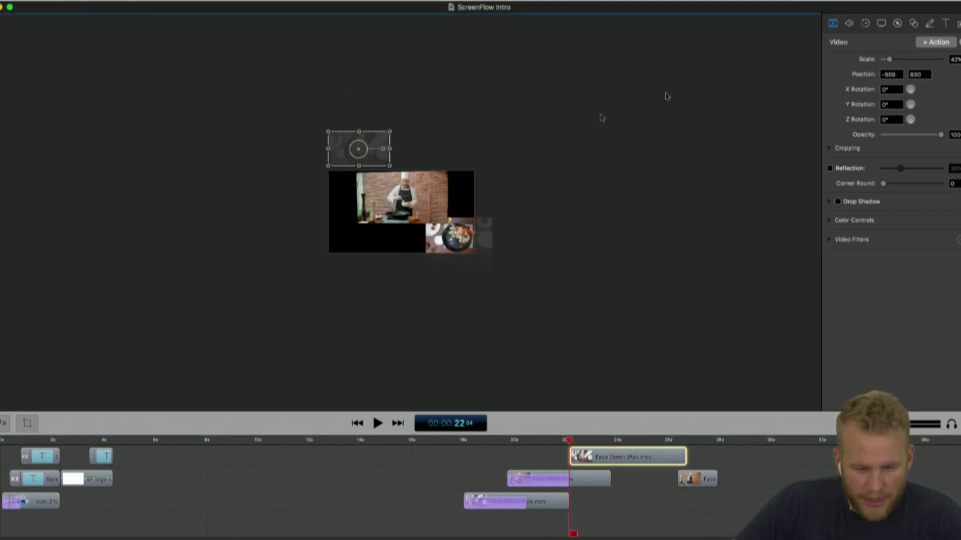
click(937, 43)
drag(373, 157, 364, 236)
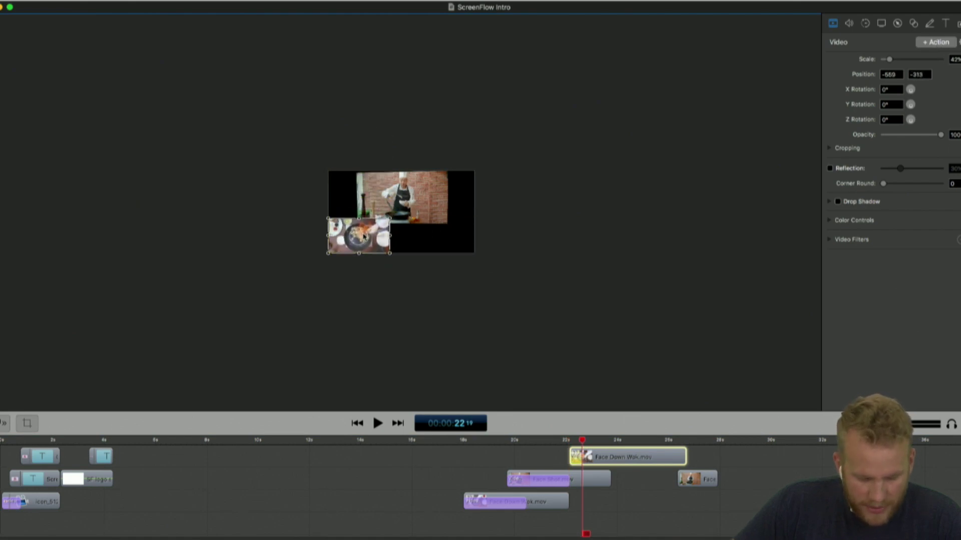
Delete the leftover chef clip after 26 seconds and extend the Face Shot and bottom wok clips to the top-track clip's end.
click(712, 502)
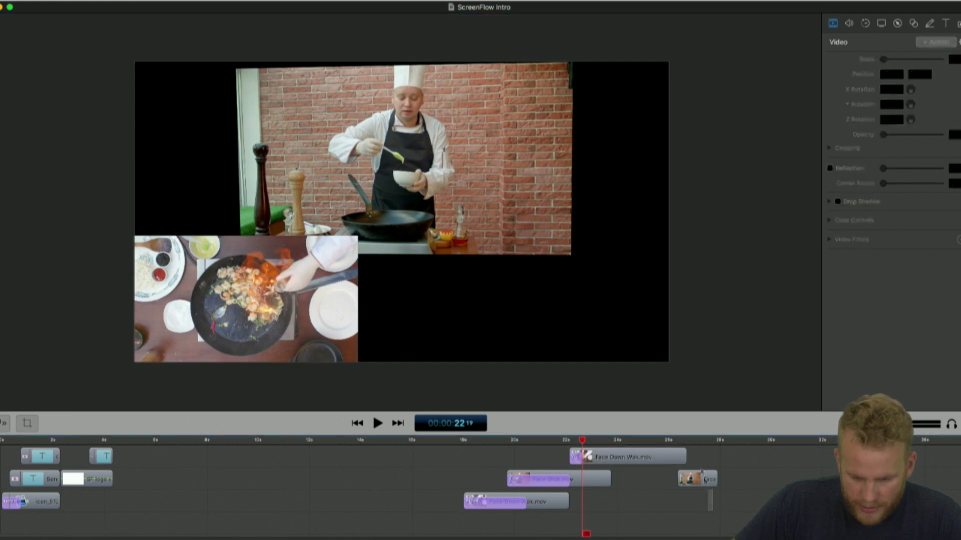
click(698, 480)
key(Delete)
drag(583, 457, 685, 472)
drag(569, 501, 687, 502)
click(567, 488)
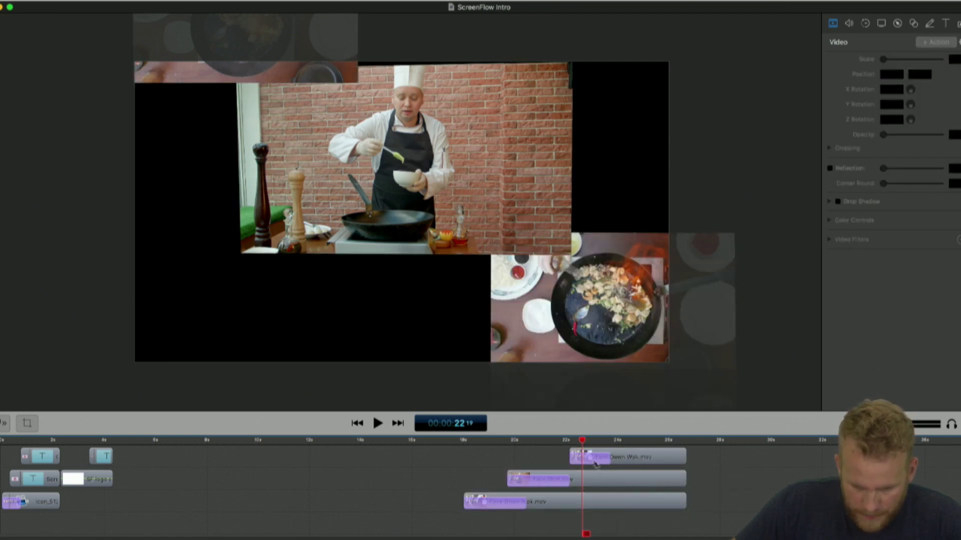
Match the top-track wok clip's action length to the Face Shot action and shift the clip to start at about 21.5 seconds.
drag(622, 457, 566, 457)
key(super+equal)
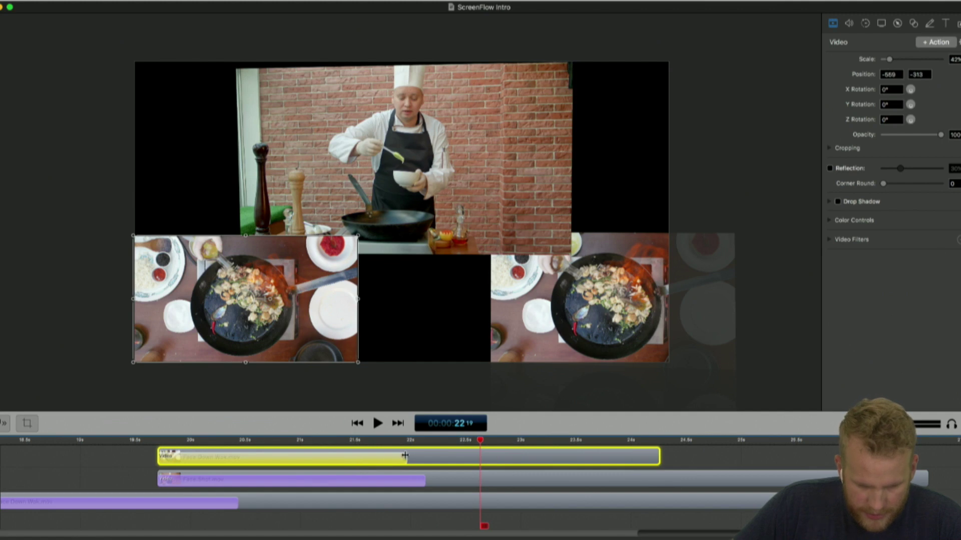
drag(456, 456, 724, 463)
mouse_move(136, 442)
mouse_down()
mouse_move(10, 442)
mouse_move(126, 449)
mouse_up()
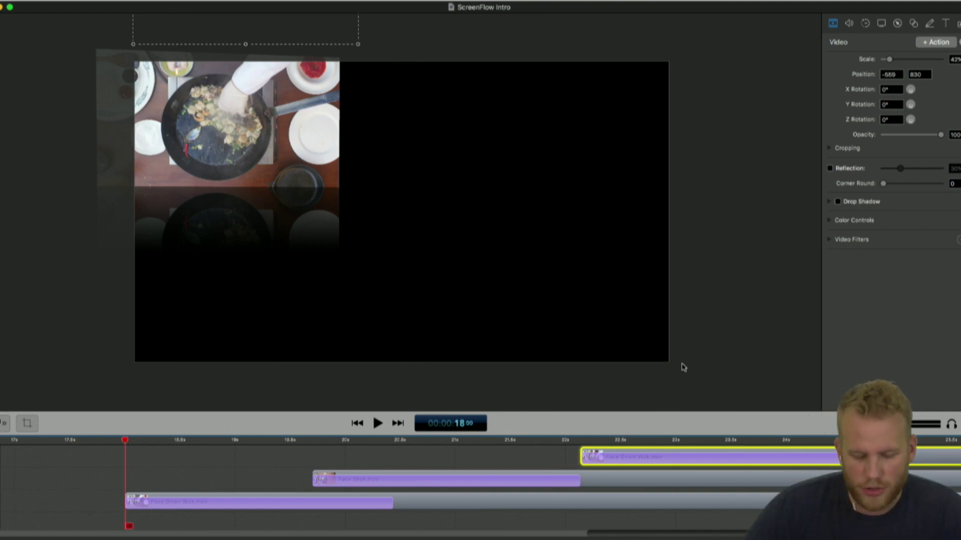
drag(896, 458, 822, 459)
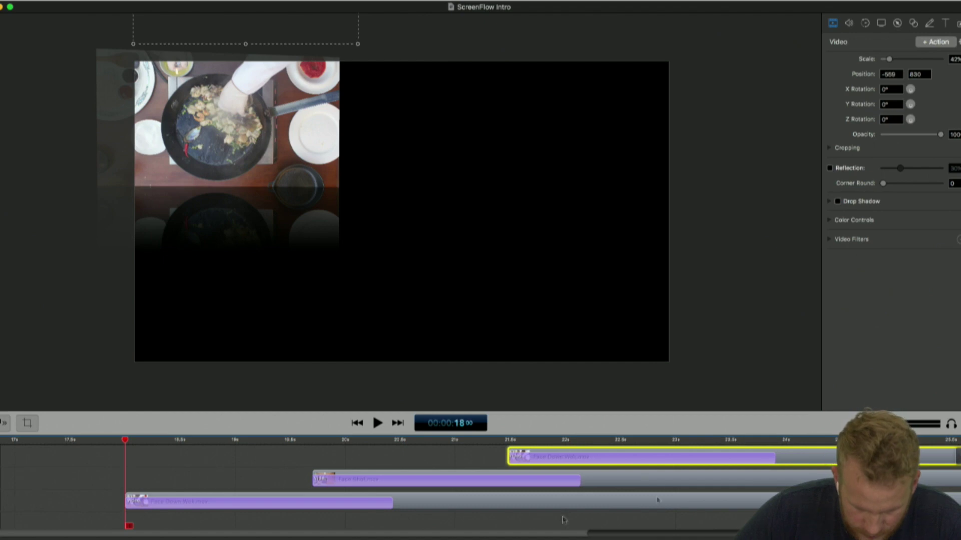
Enlarge the canvas area and play the three-clip sequence from just before 18 seconds.
key(super+minus)
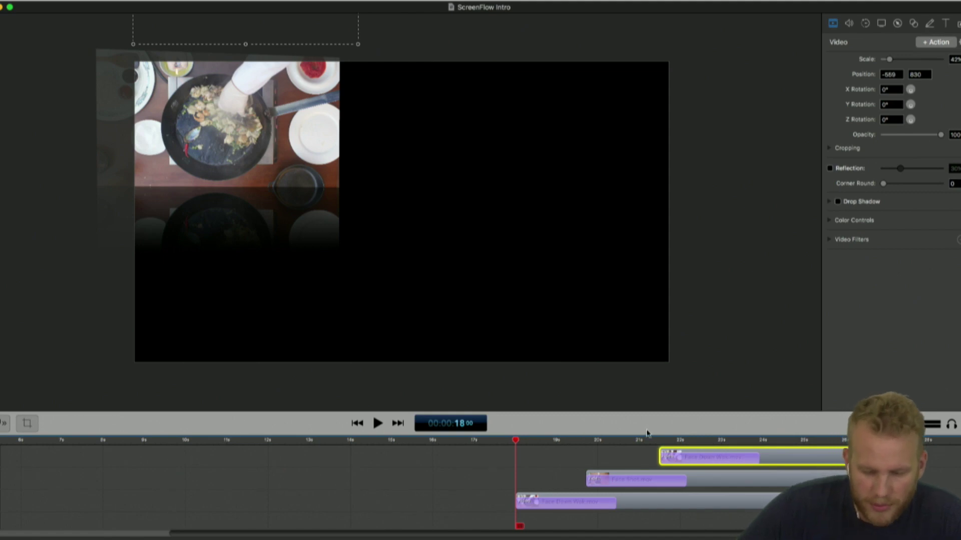
drag(650, 435, 652, 456)
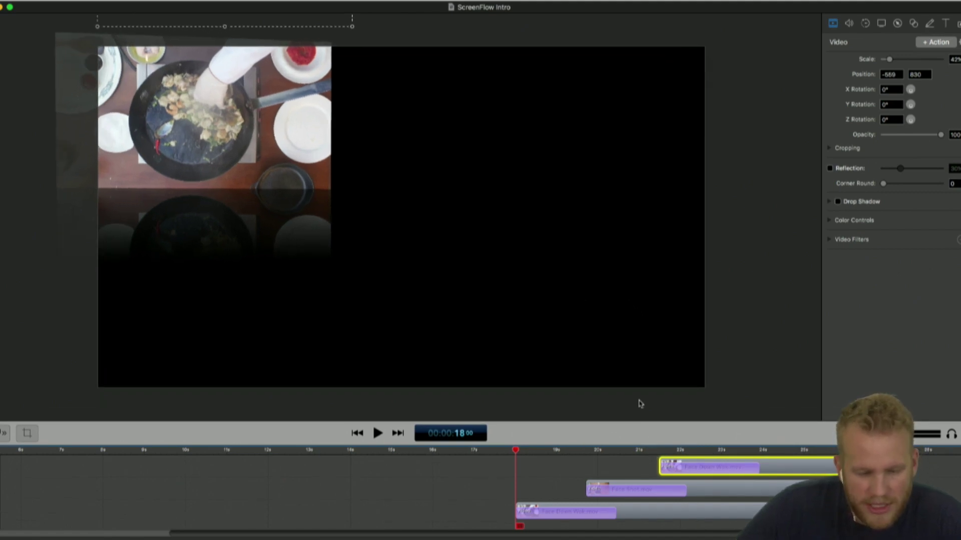
click(500, 454)
key(space)
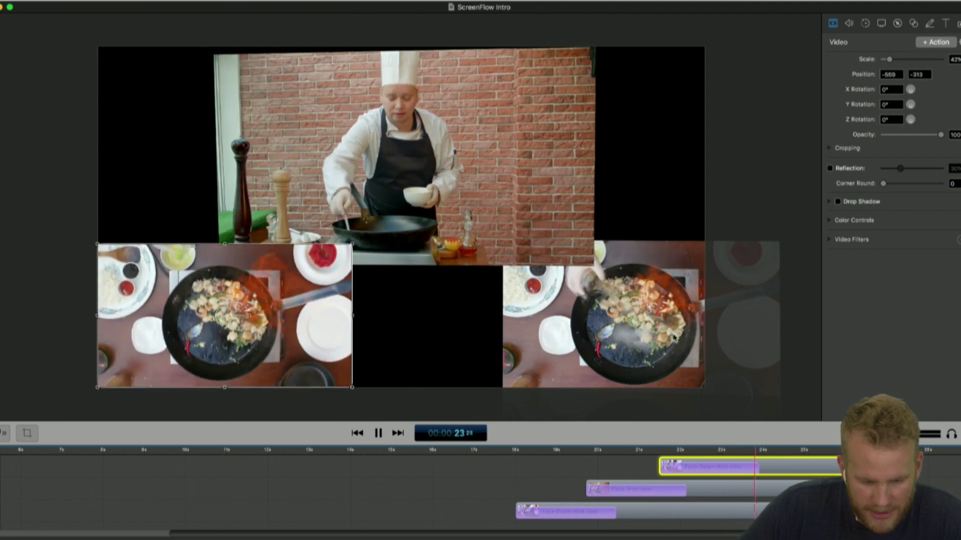
key(space)
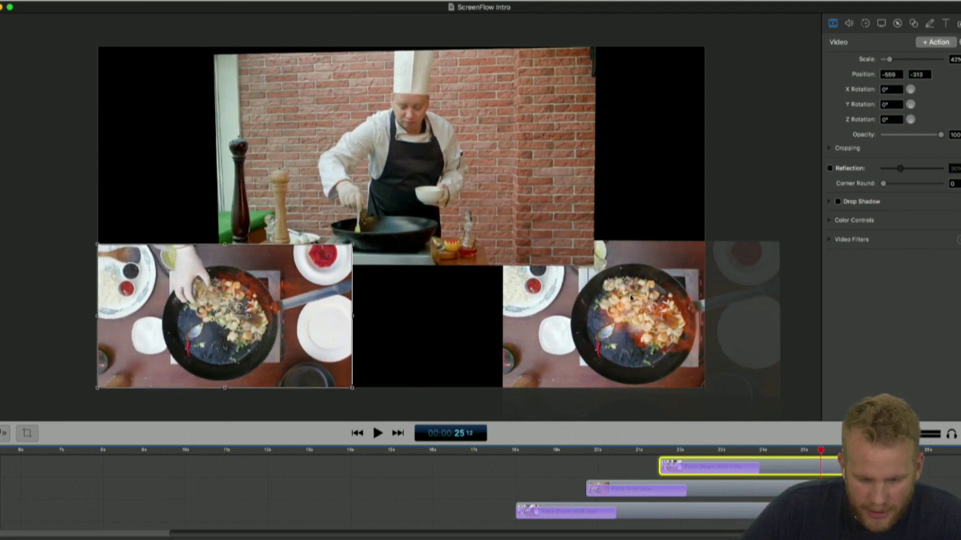
Turn on Reflection for all three chef-sequence clips together.
key(super+a)
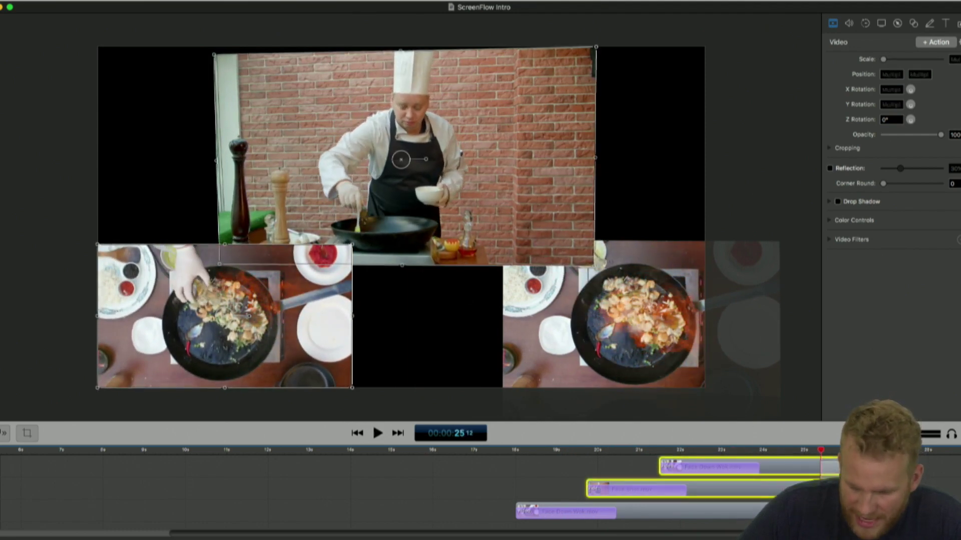
click(831, 169)
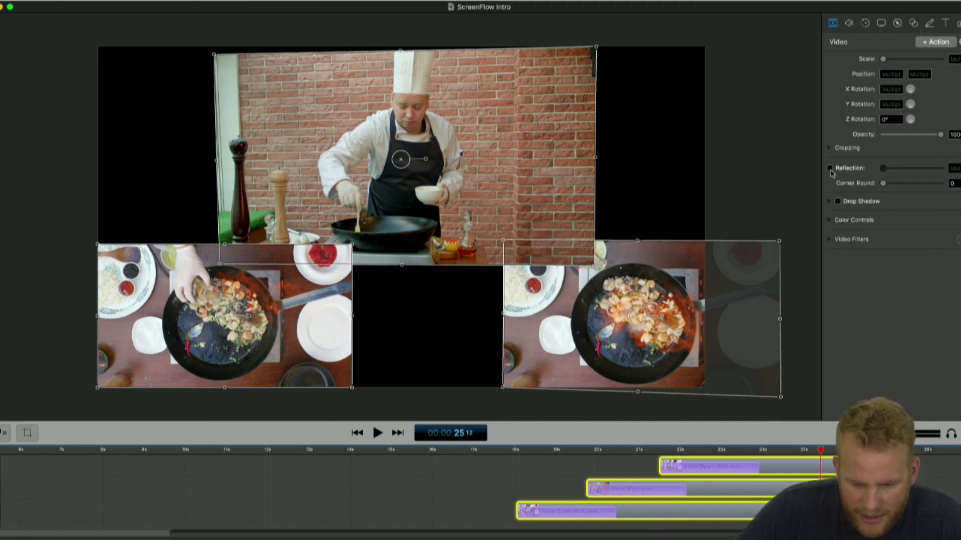
click(831, 169)
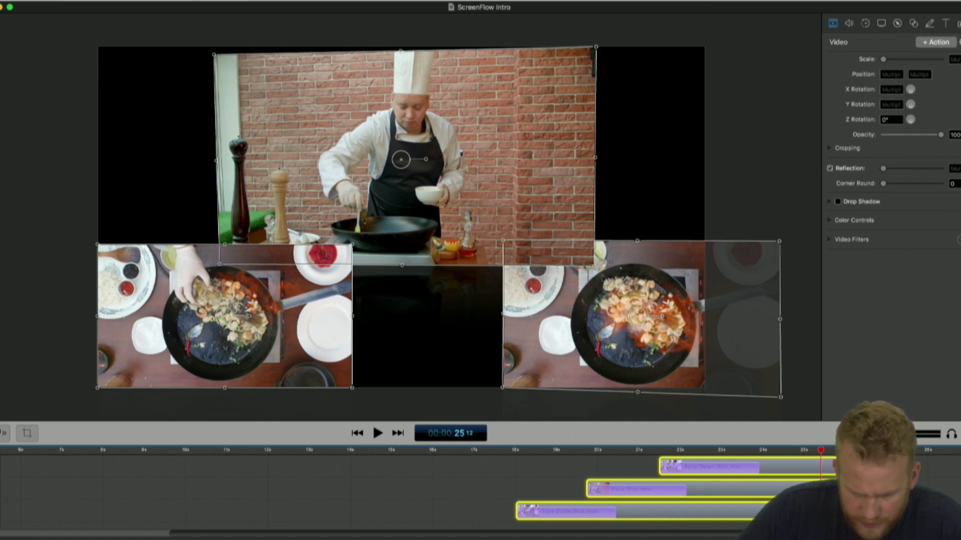
click(664, 123)
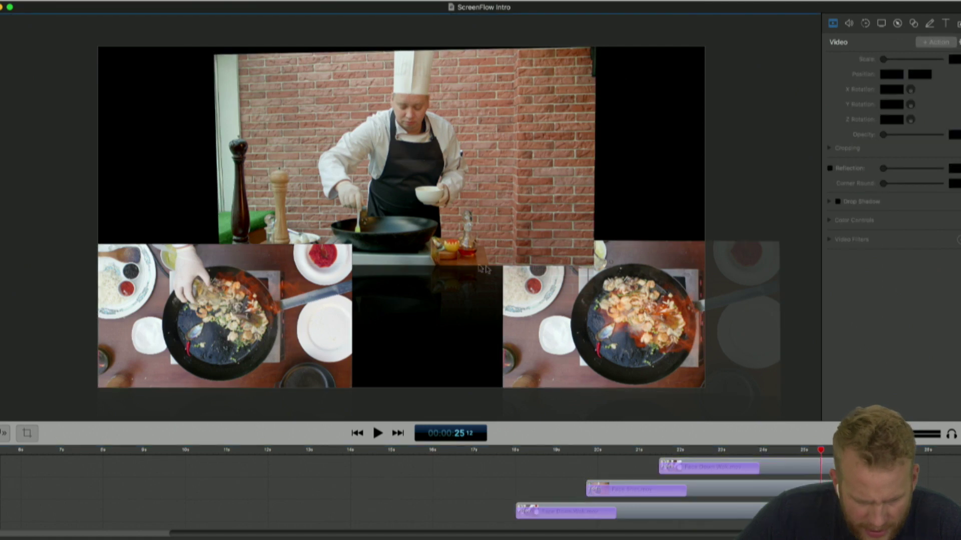
Play the sequence with reflections from about 19.6 seconds to just past 24 seconds.
click(580, 452)
key(space)
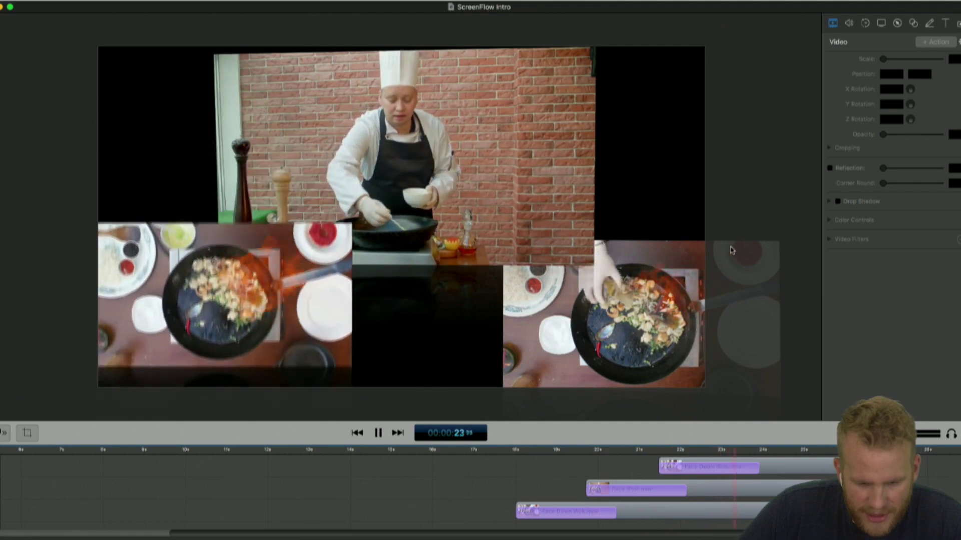
key(space)
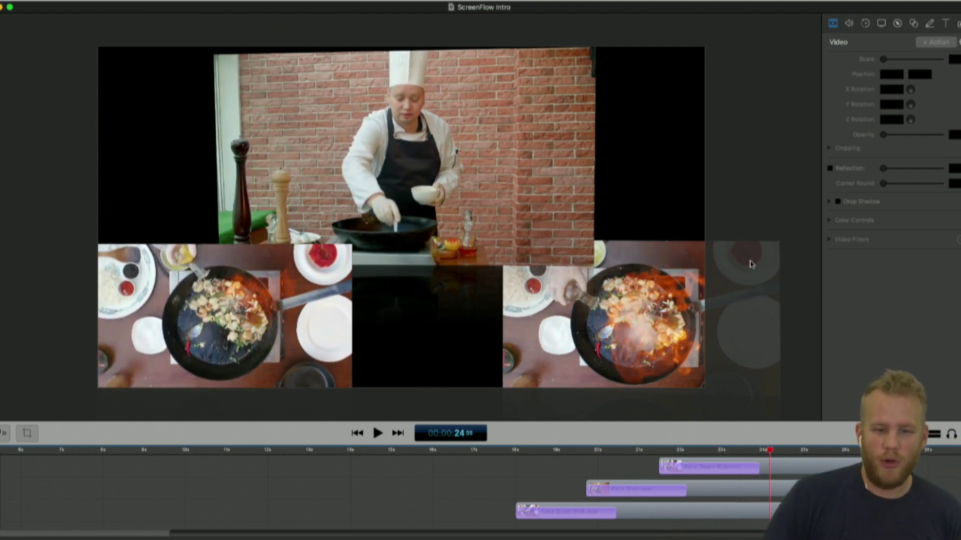
Scale the Face Shot clip to 54% and move it to the canvas's upper-left corner.
drag(483, 170, 275, 163)
drag(403, 252, 382, 217)
drag(303, 175, 343, 188)
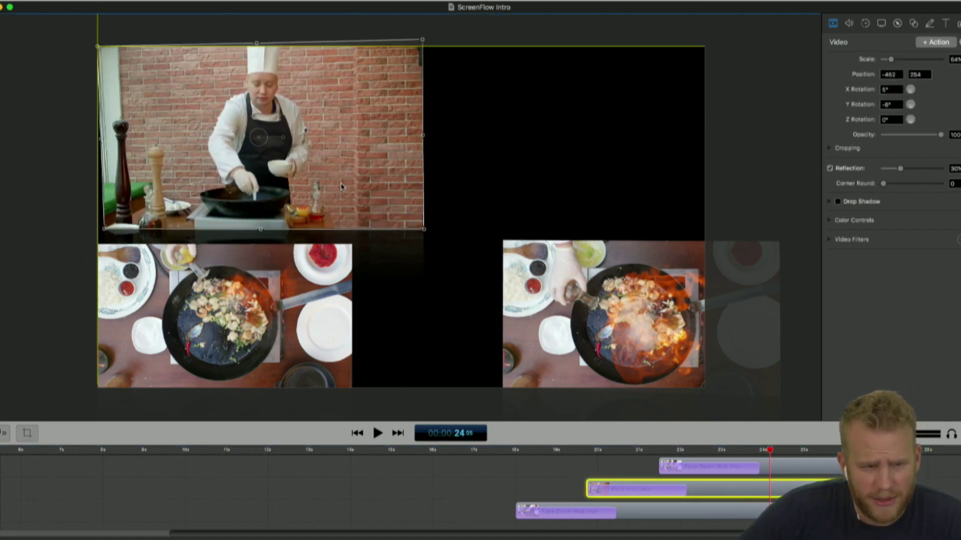
Set the Face Shot clip's X and Y rotation to 0° to straighten it.
click(901, 90)
text(0)
key(Return)
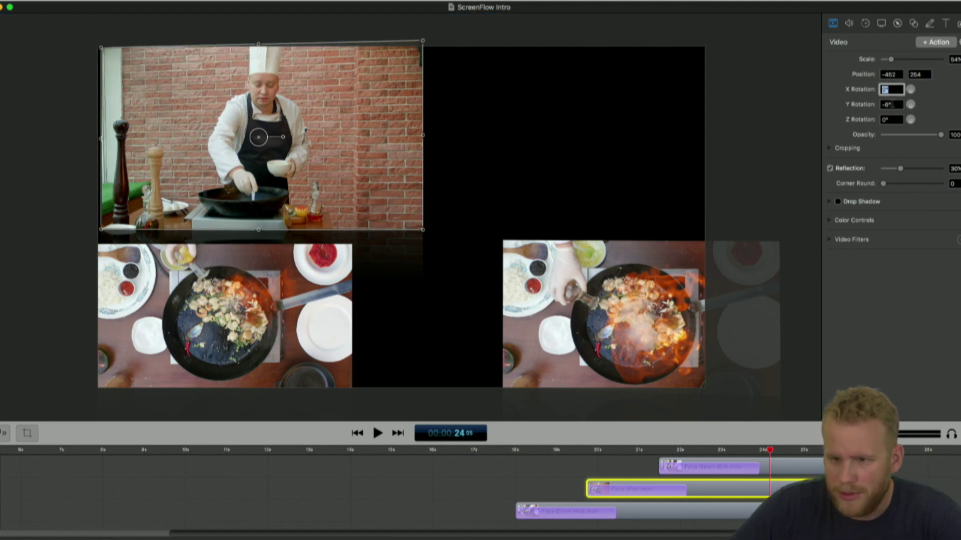
key(Tab)
text(0)
key(Return)
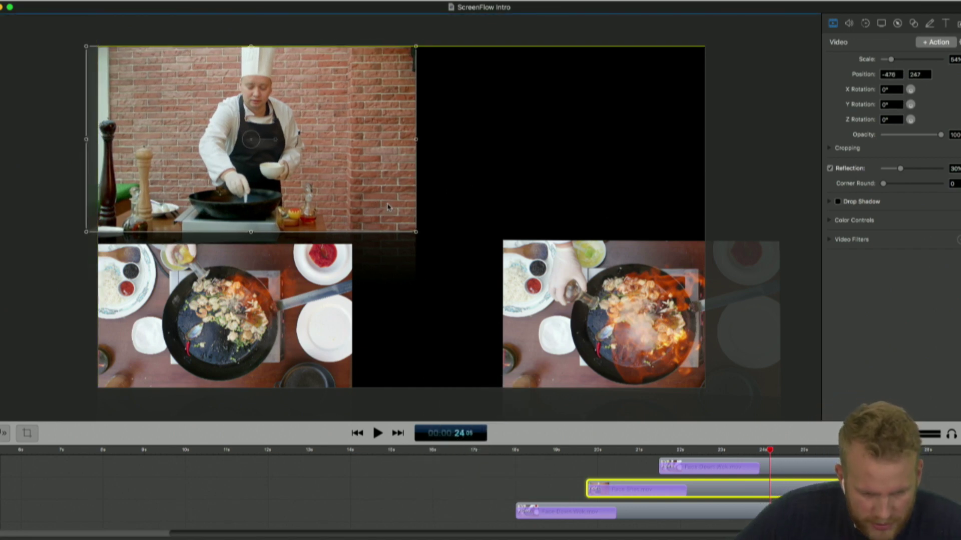
Enlarge the lower-left wok clip to 54% scale, keeping it anchored in the canvas corner.
click(352, 271)
drag(353, 248, 430, 212)
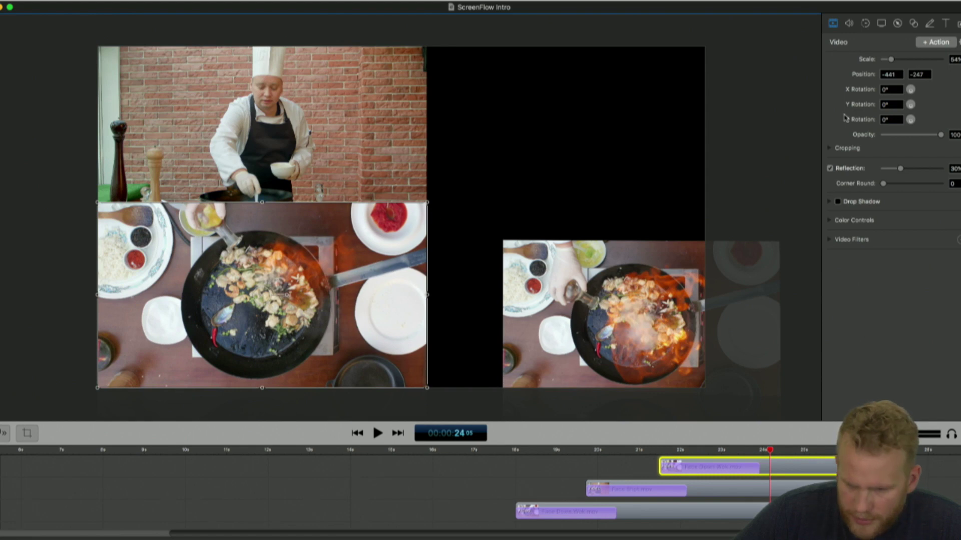
Straighten the lower-right wok clip by setting its Y and X rotation to 0°.
click(587, 307)
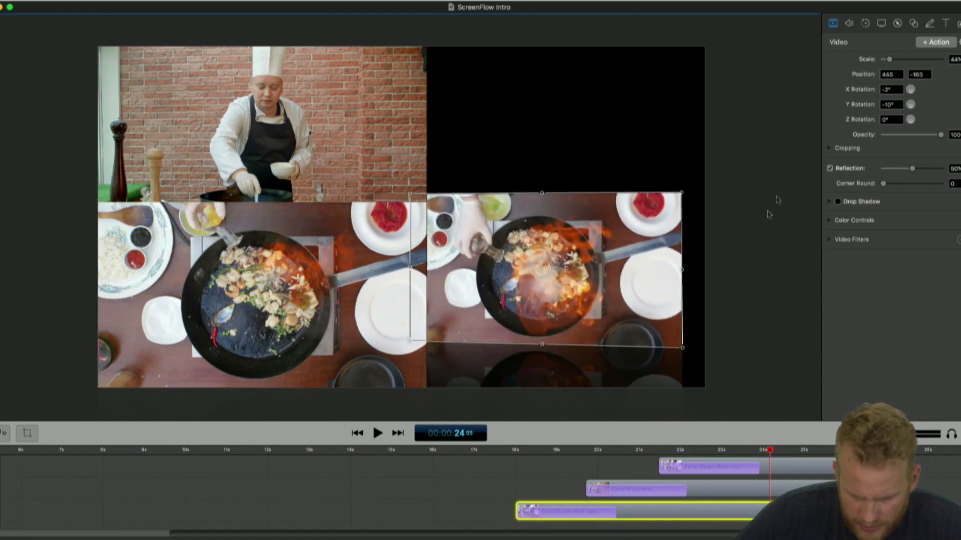
double_click(894, 106)
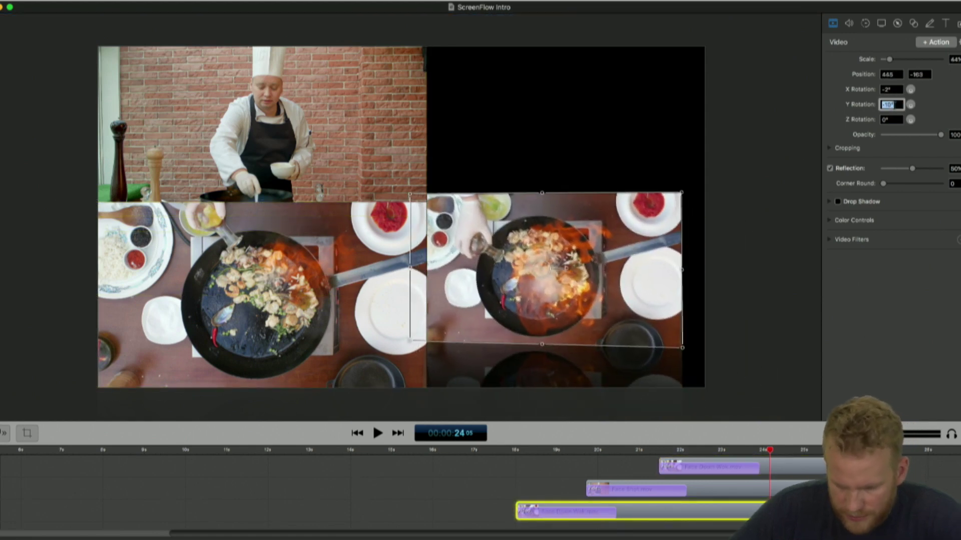
text(0)
key(Return)
double_click(891, 89)
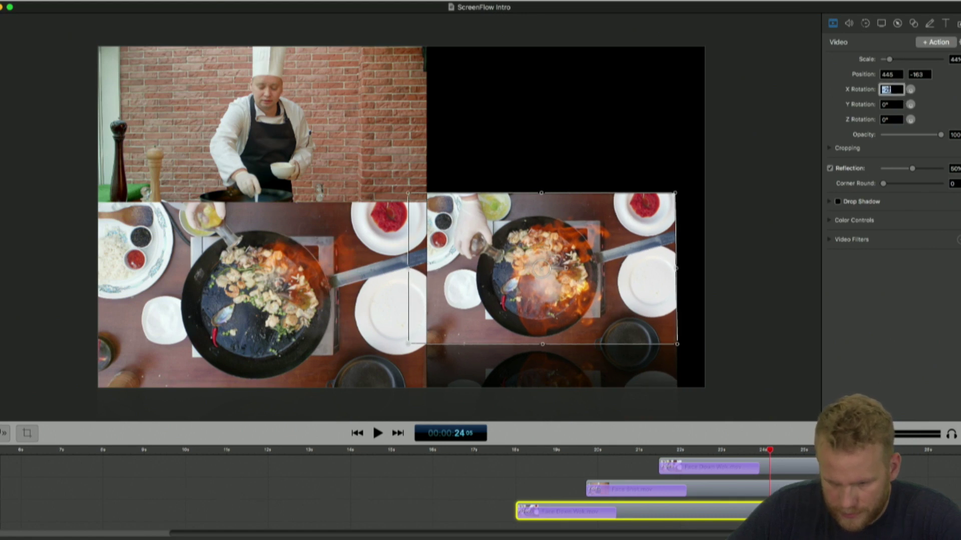
text(0)
key(Return)
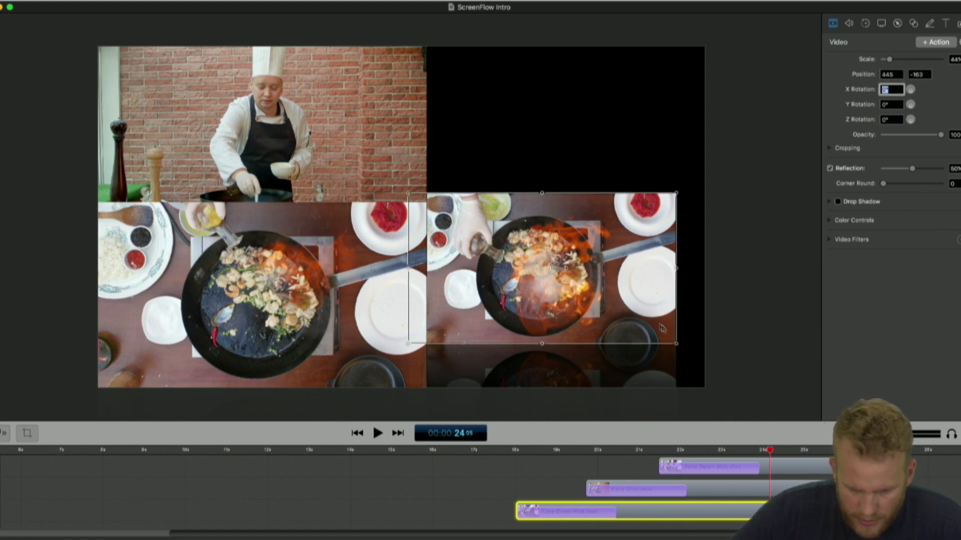
Enlarge the lower-right wok clip to 53% scale and position it at 512, -252 against the canvas's bottom edge.
drag(676, 345, 708, 389)
drag(648, 340, 648, 354)
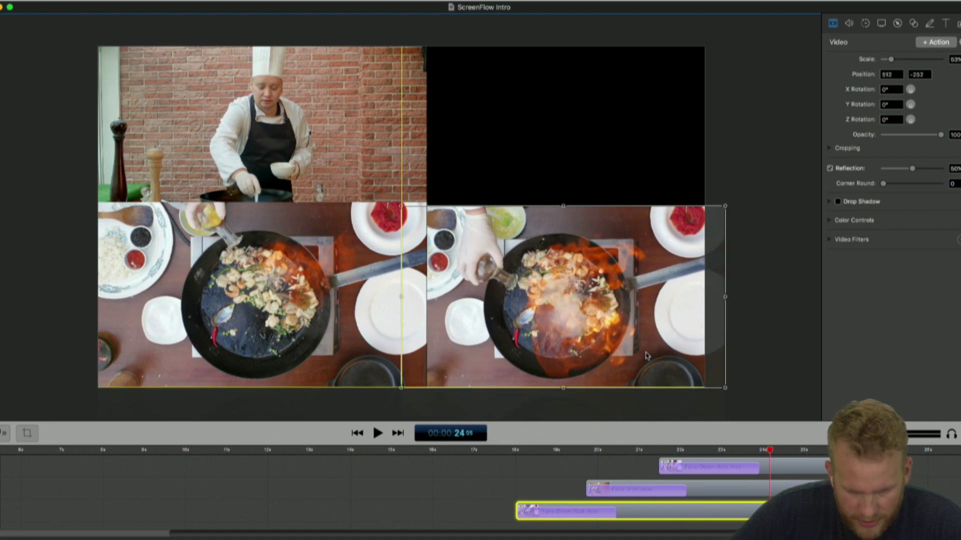
click(776, 148)
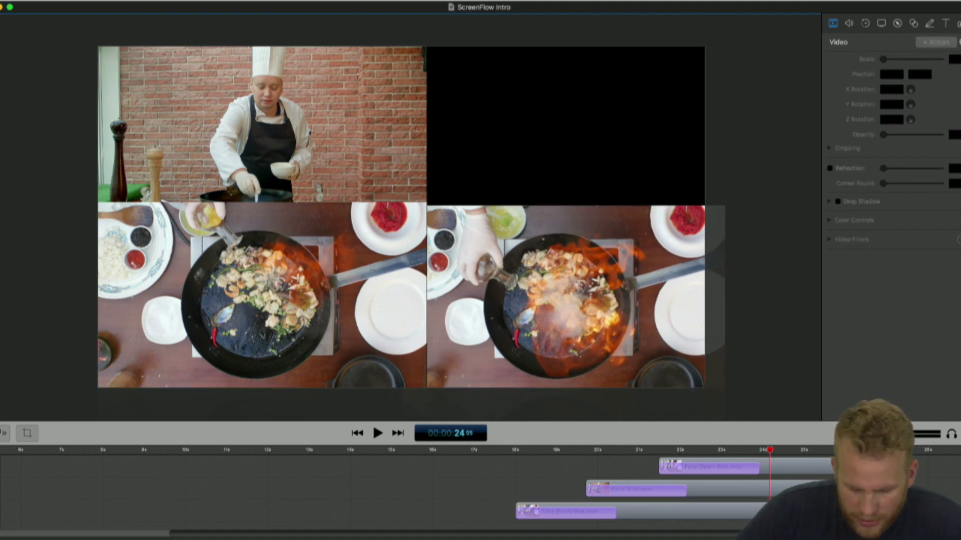
Add Face Shot.mov from the media library on a new top track, starting at about 24 seconds.
click(959, 24)
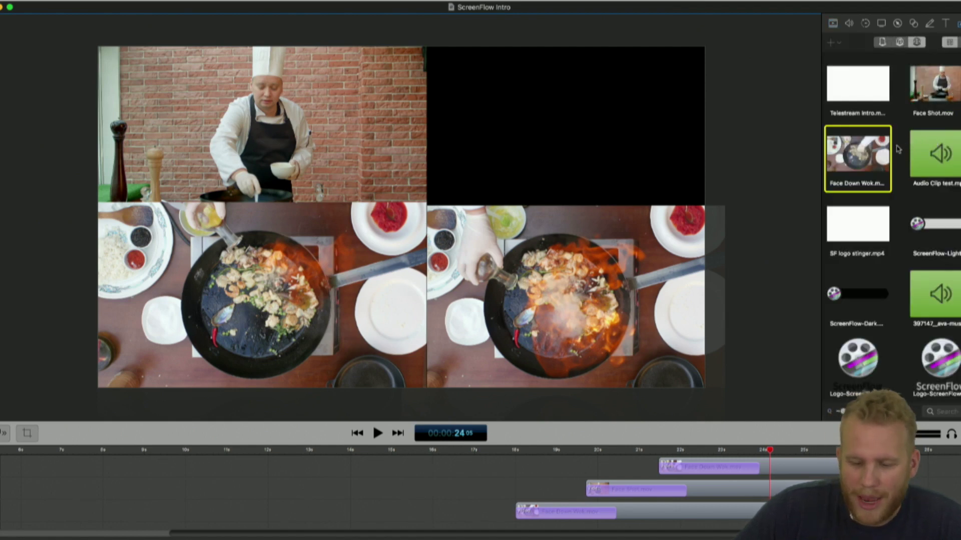
drag(934, 87, 931, 452)
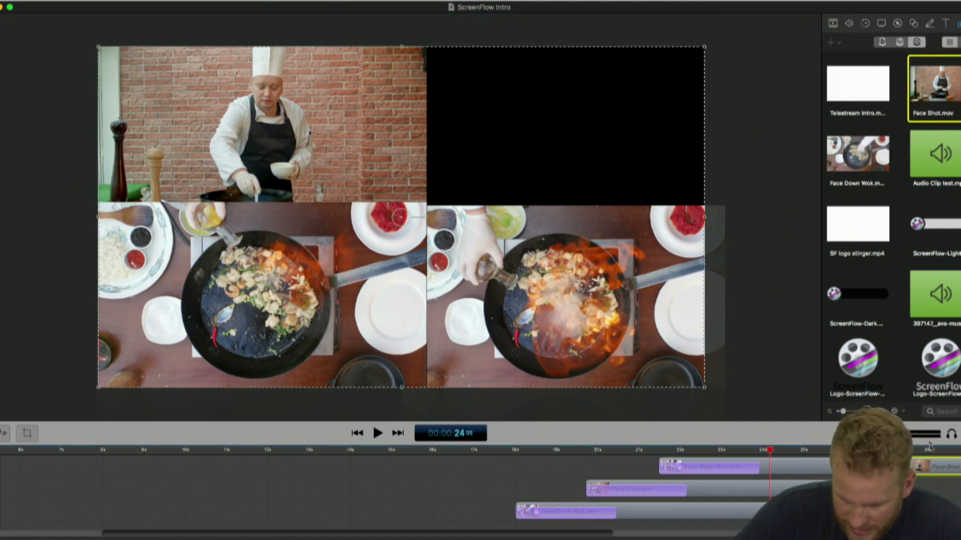
key(Delete)
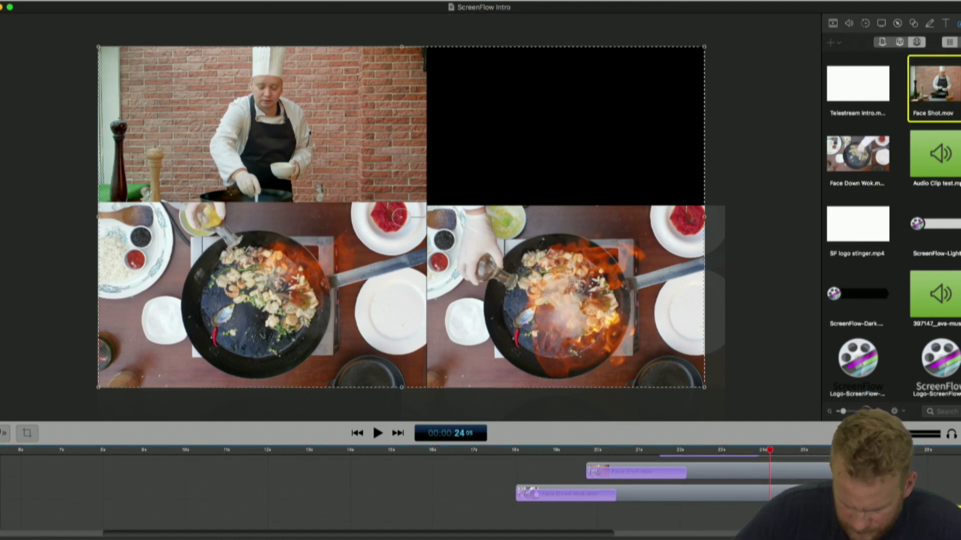
scroll(412, 501, left, 5)
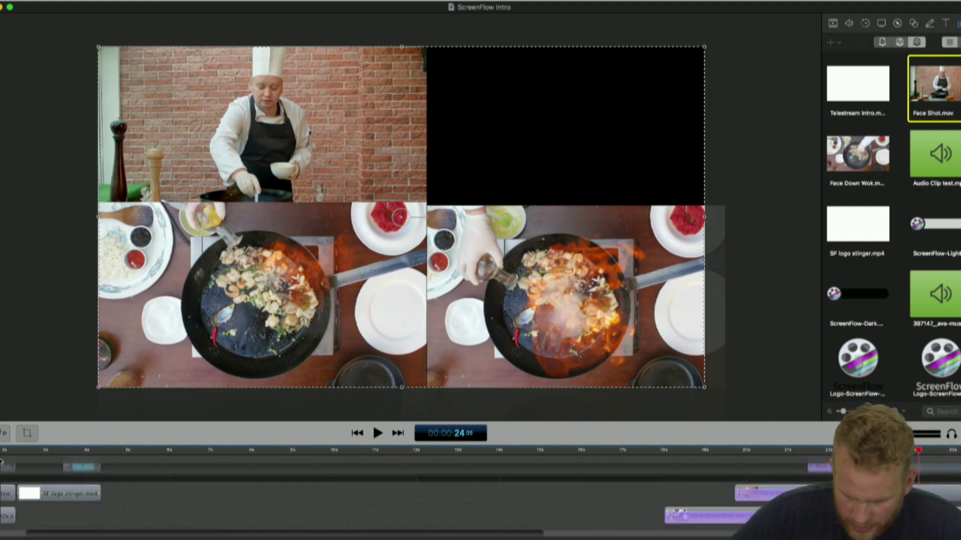
scroll(539, 536, right, 10)
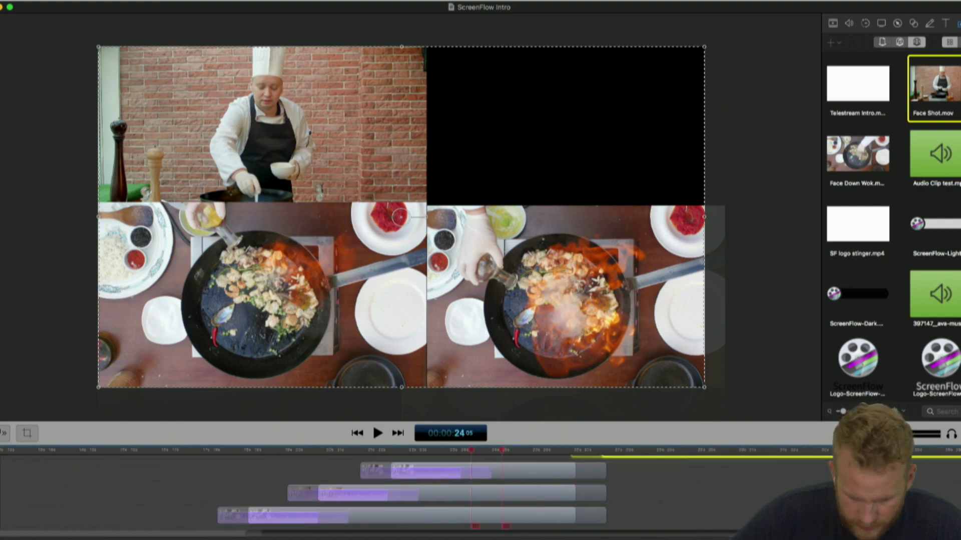
drag(714, 447, 709, 310)
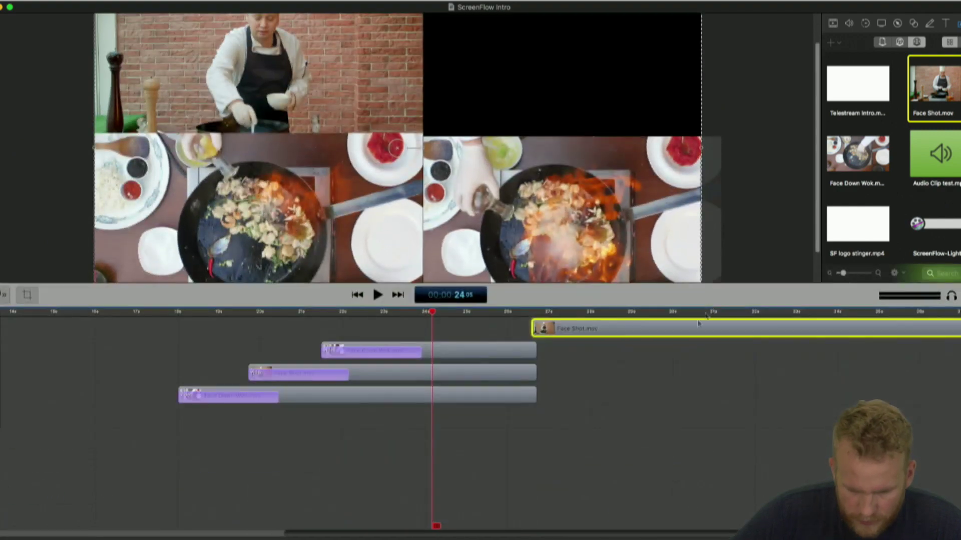
drag(628, 329, 518, 328)
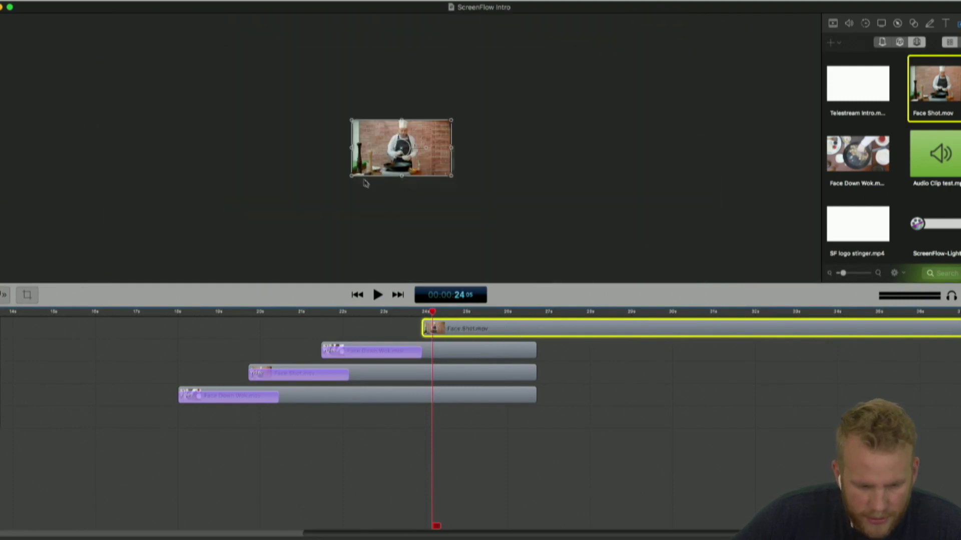
Resize the new Face Shot clip to fill the canvas's empty upper-right quarter.
drag(352, 176, 420, 156)
click(500, 226)
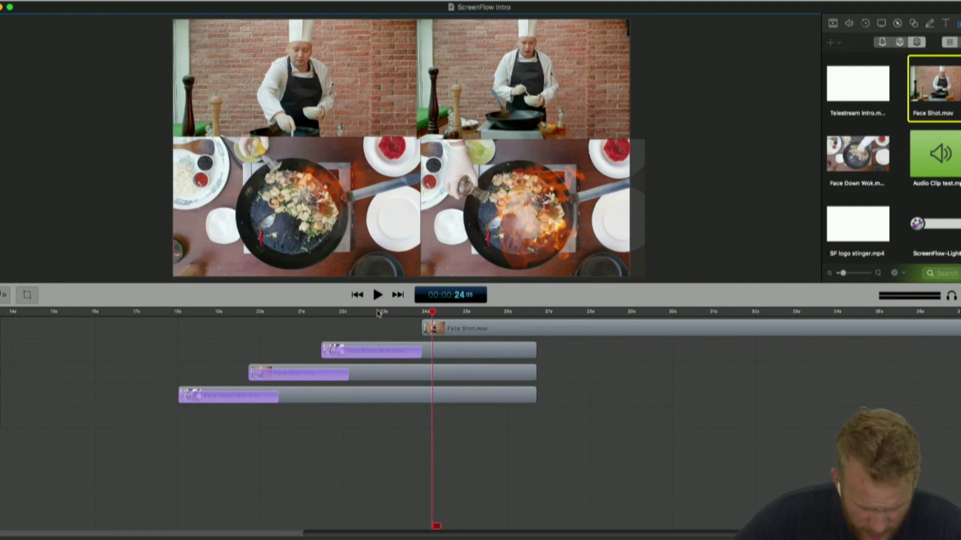
drag(377, 307, 377, 413)
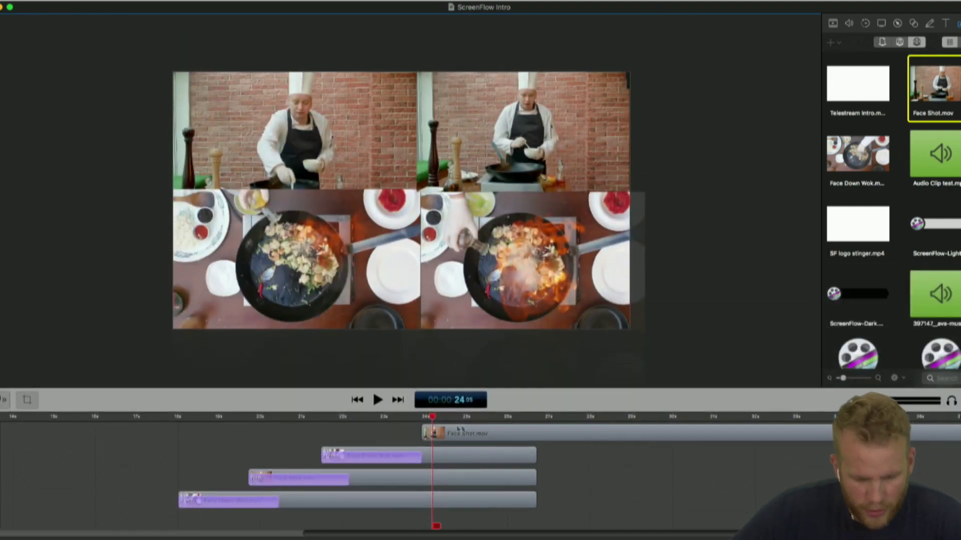
Split the top Face Shot clip at 26 seconds 21 frames, level with the ends of the clips below.
click(536, 418)
click(582, 443)
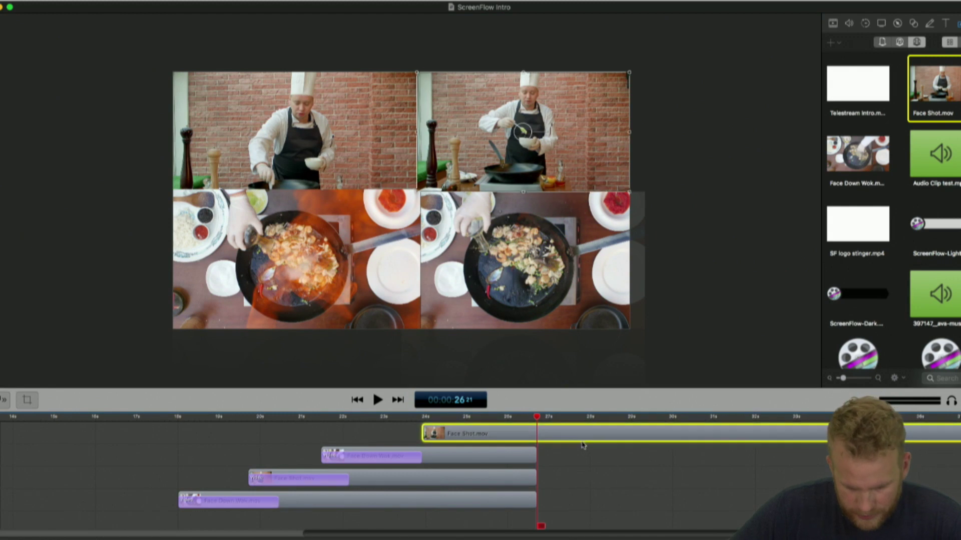
click(602, 477)
key(t)
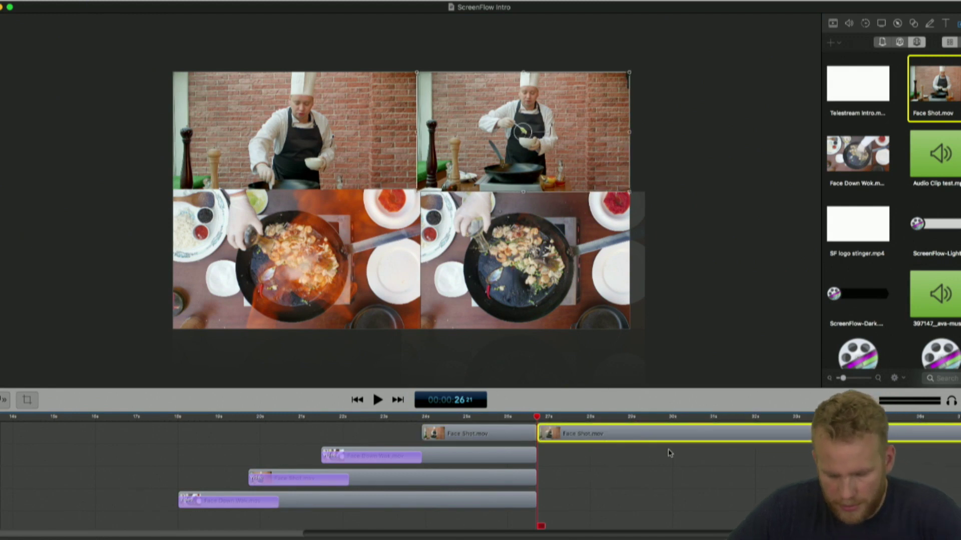
Play the four-clip sequence from just before 18 seconds to 25 seconds 21 frames, pausing along the way.
scroll(669, 450, left, 5)
click(498, 420)
key(space)
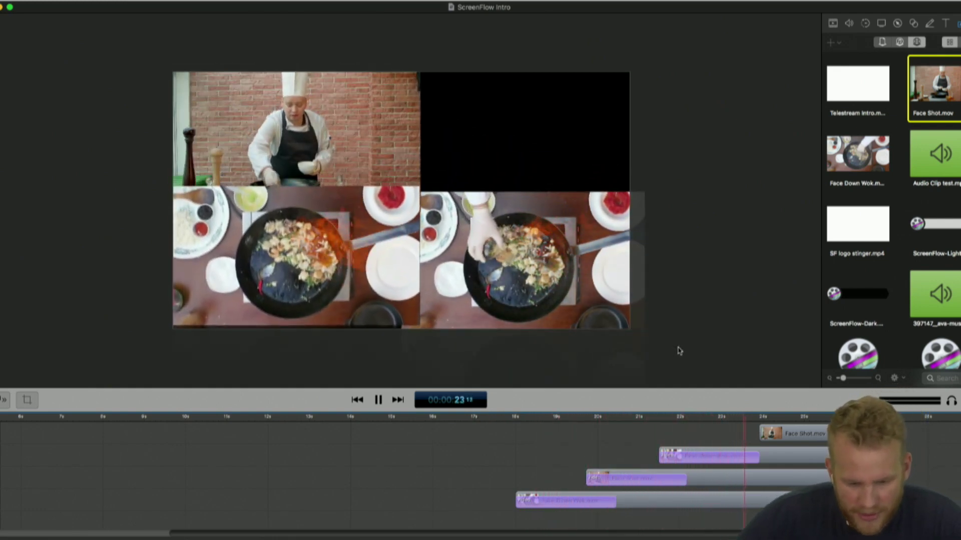
key(space)
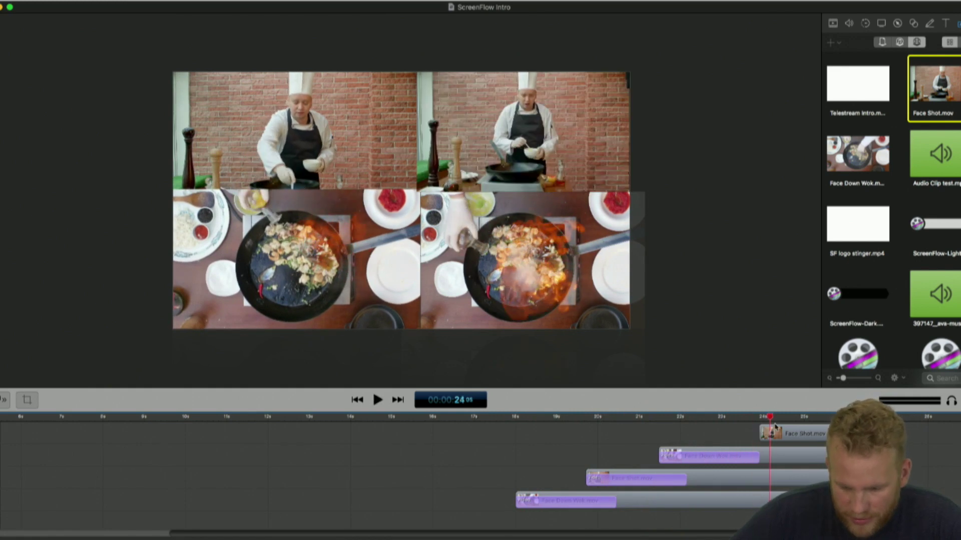
key(space)
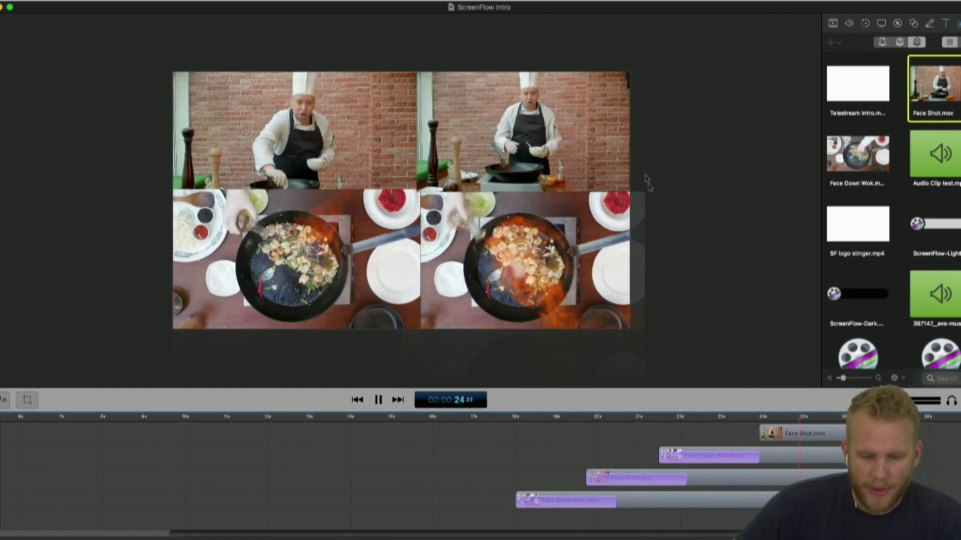
key(space)
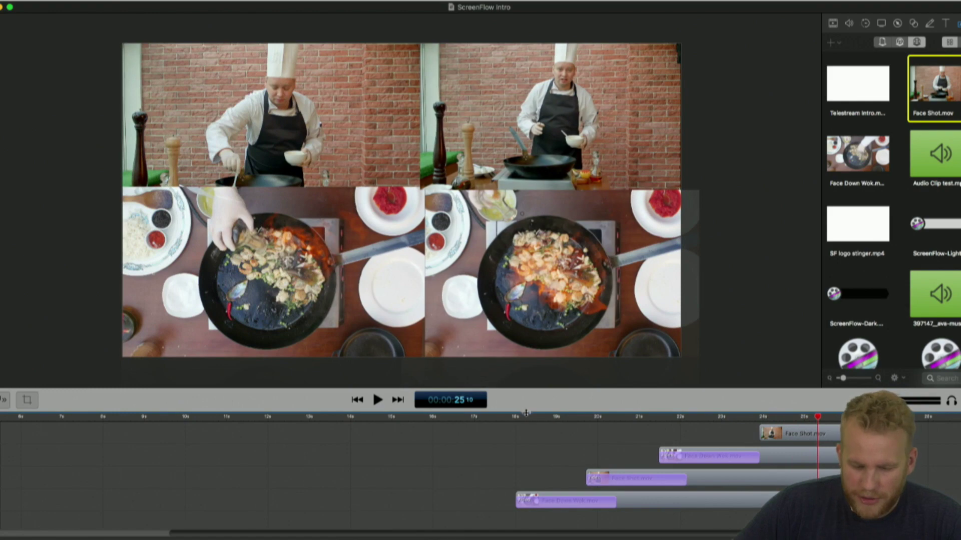
key(space)
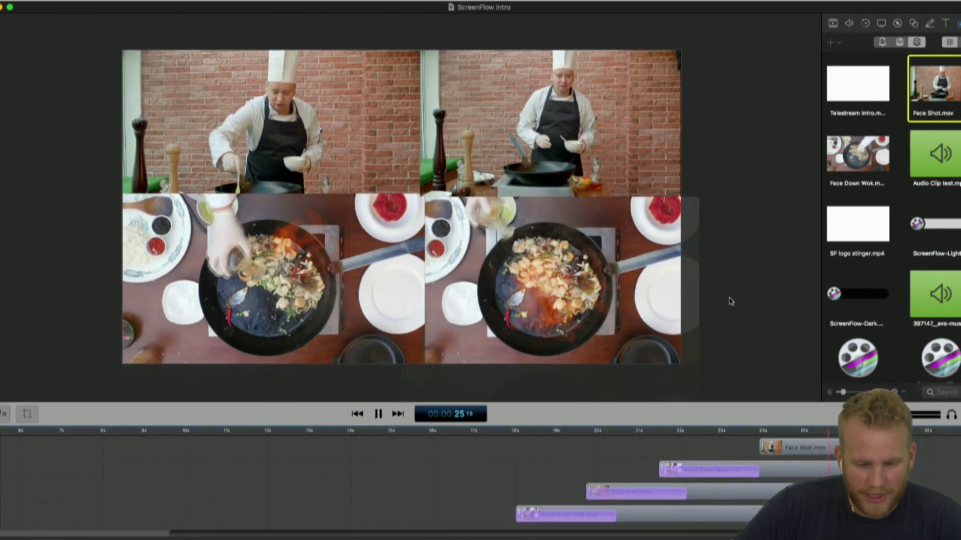
key(space)
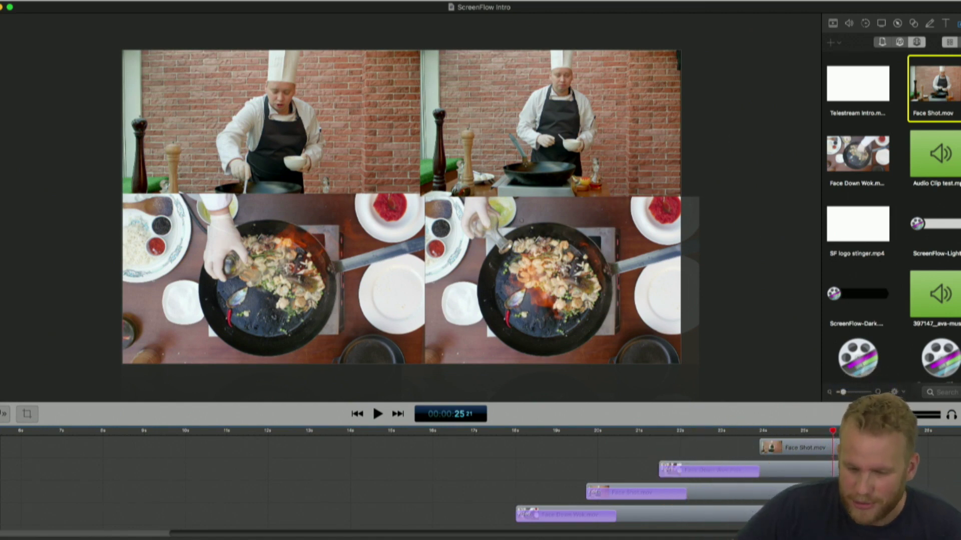
Add a text clip at 25 seconds 21 frames reading "Join me every Tuesday at 2:30".
click(944, 24)
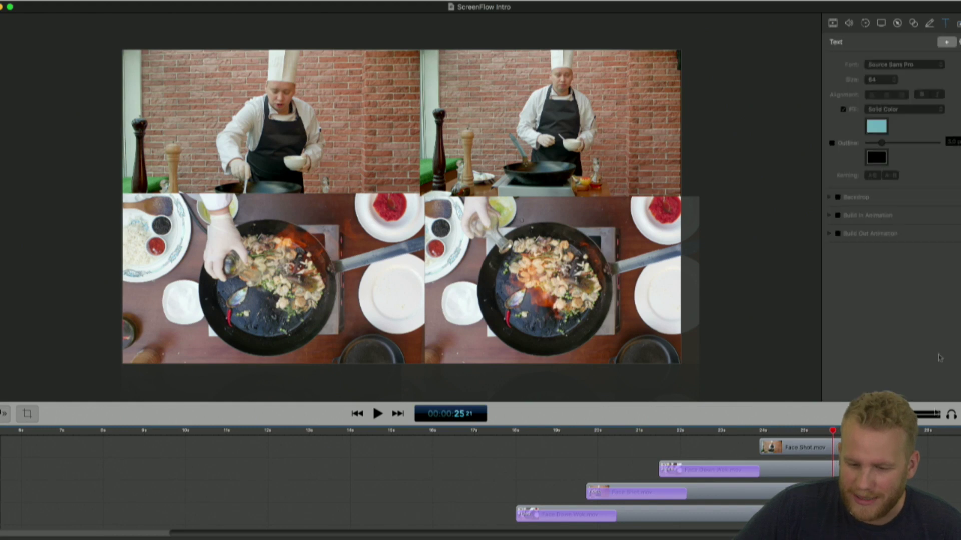
click(945, 43)
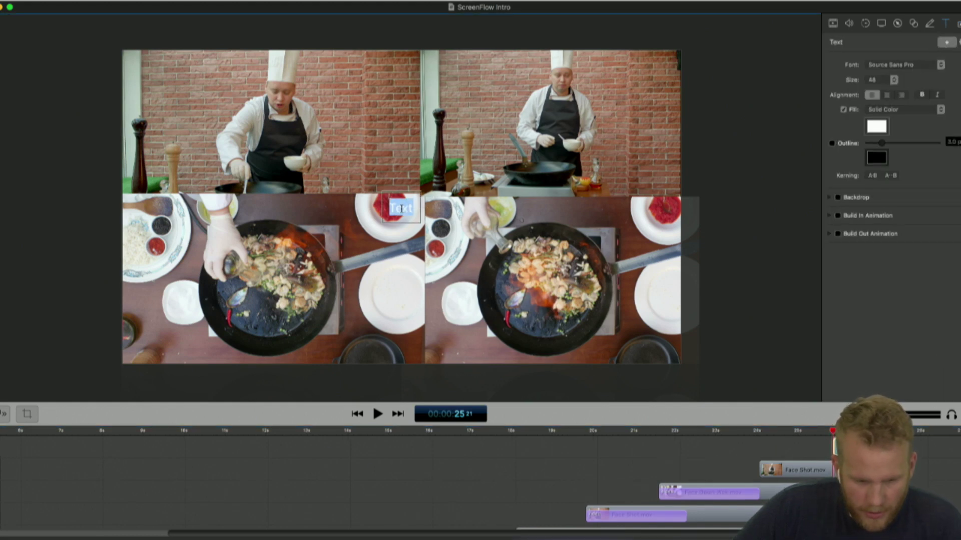
text(Join me e)
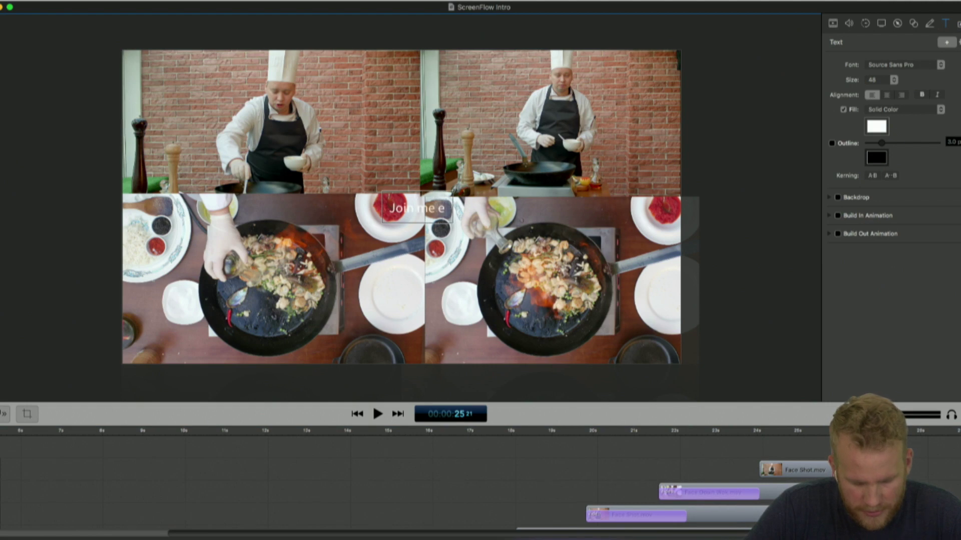
text(very Tue)
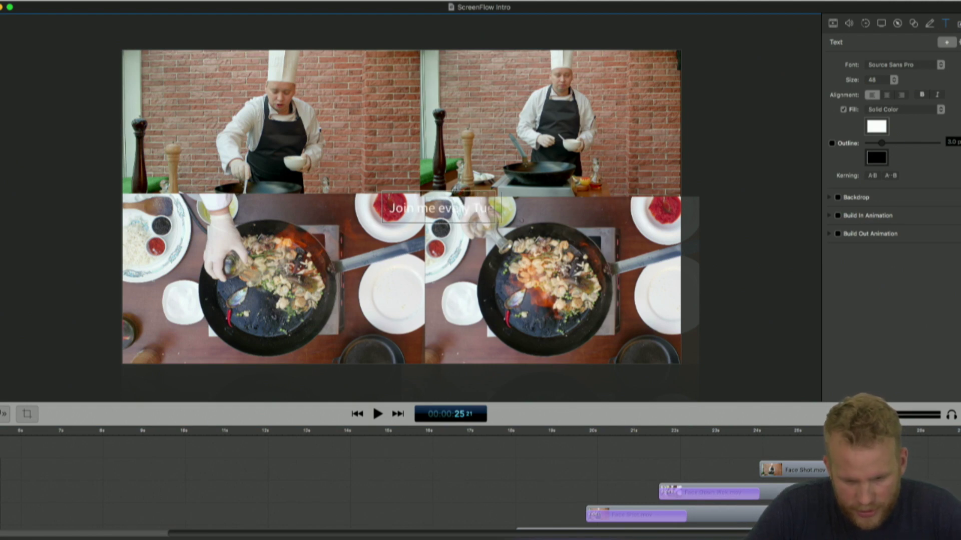
text(sday at 2:30)
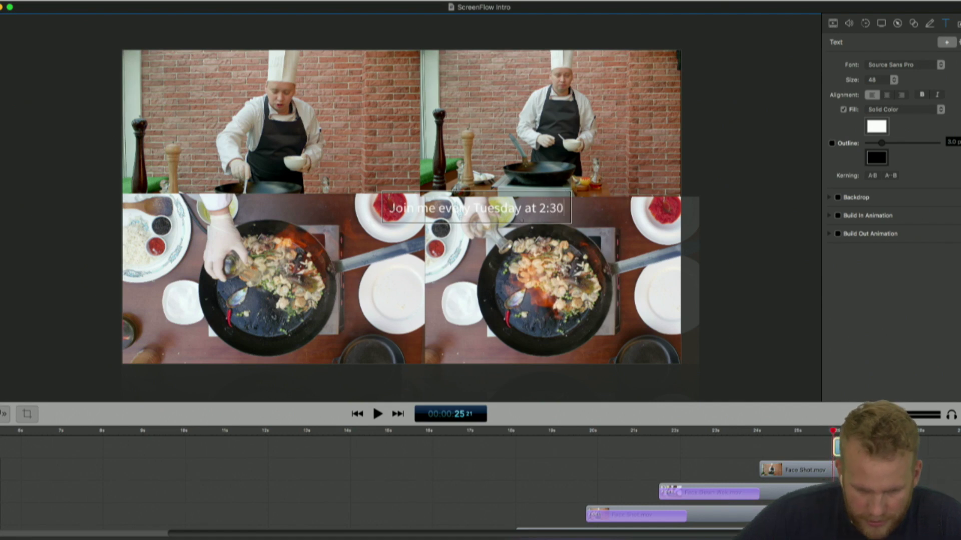
Set the font size of the caption "Join me every Tuesday at 2:30" to 144.
triple_click(498, 205)
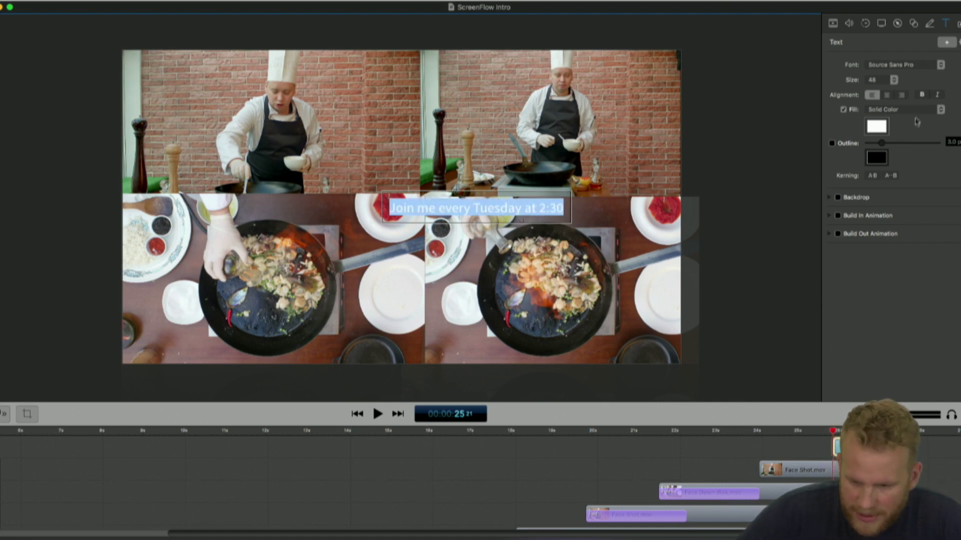
click(896, 80)
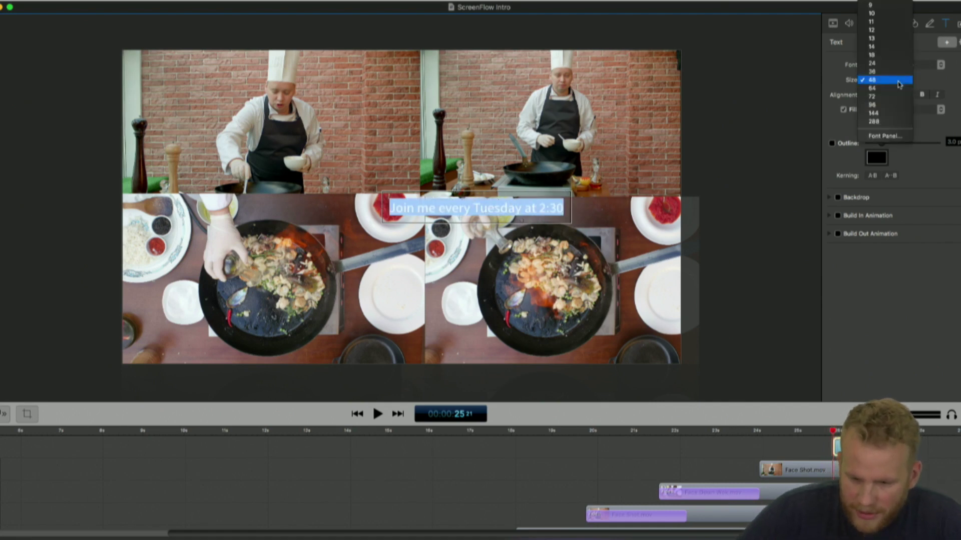
click(888, 106)
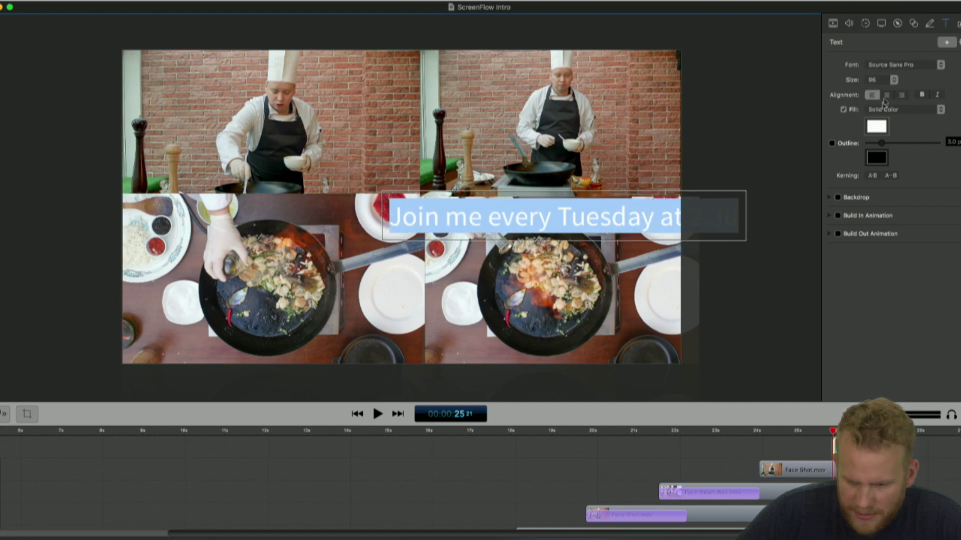
click(895, 79)
click(886, 88)
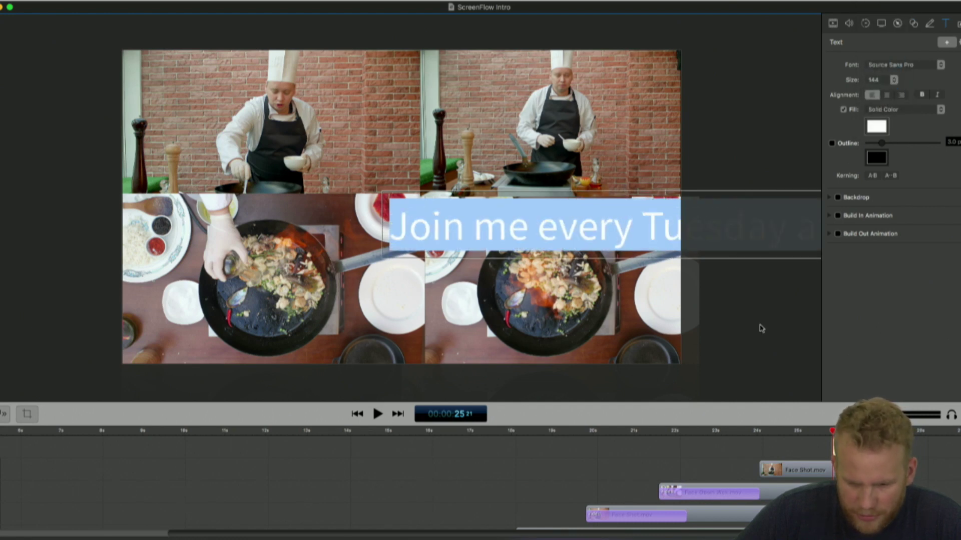
Narrow the caption box so the text wraps onto two lines, centre-align it and place it in the middle of the canvas.
click(756, 255)
drag(756, 254, 661, 237)
mouse_move(560, 167)
mouse_down()
mouse_move(509, 152)
mouse_move(548, 156)
mouse_up()
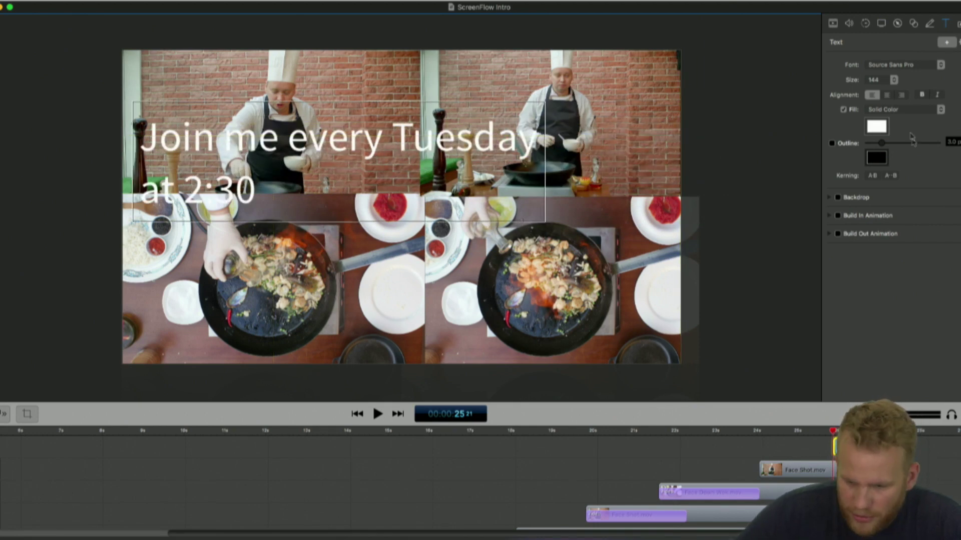
click(888, 95)
click(754, 243)
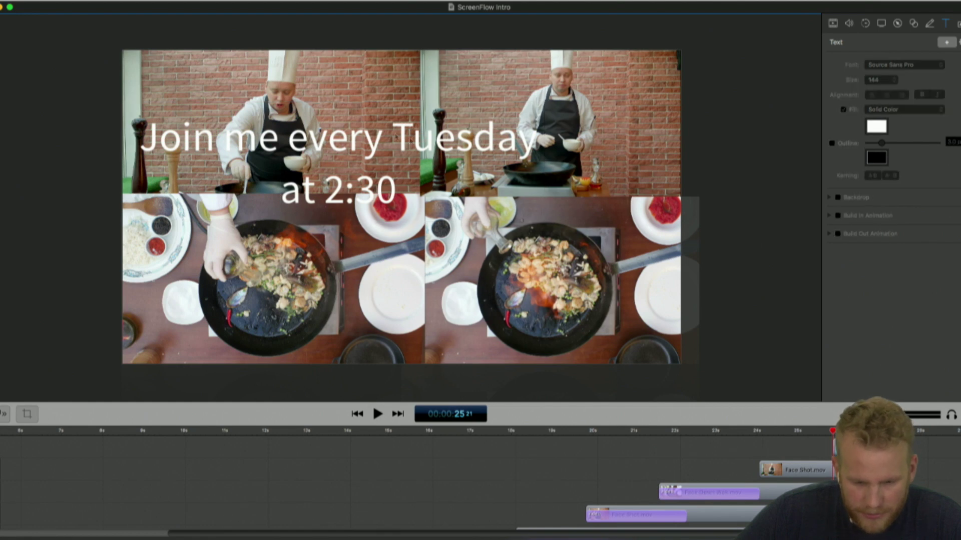
drag(363, 137, 443, 183)
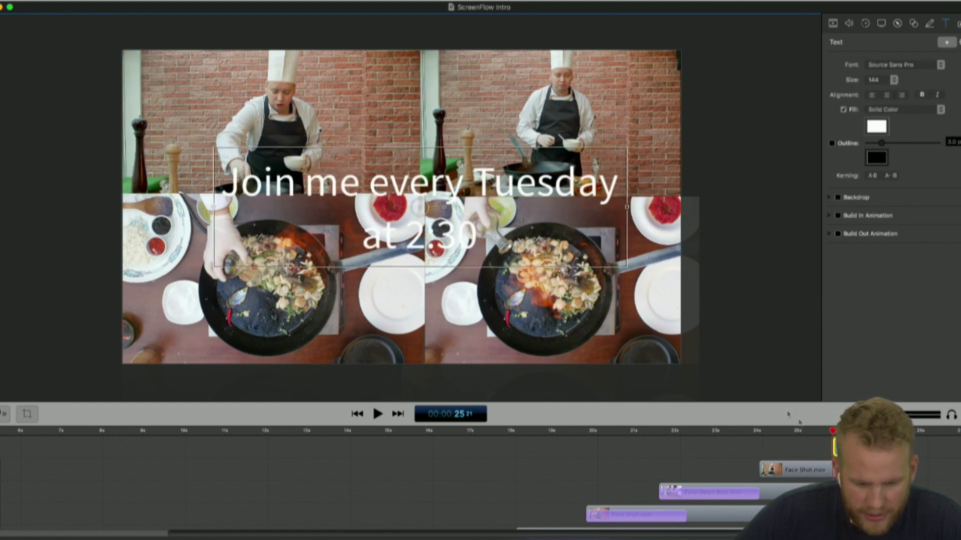
Make the caption clip start at about 25 seconds, add a starting transition to it and play that part back.
drag(851, 448, 794, 450)
right_click(795, 449)
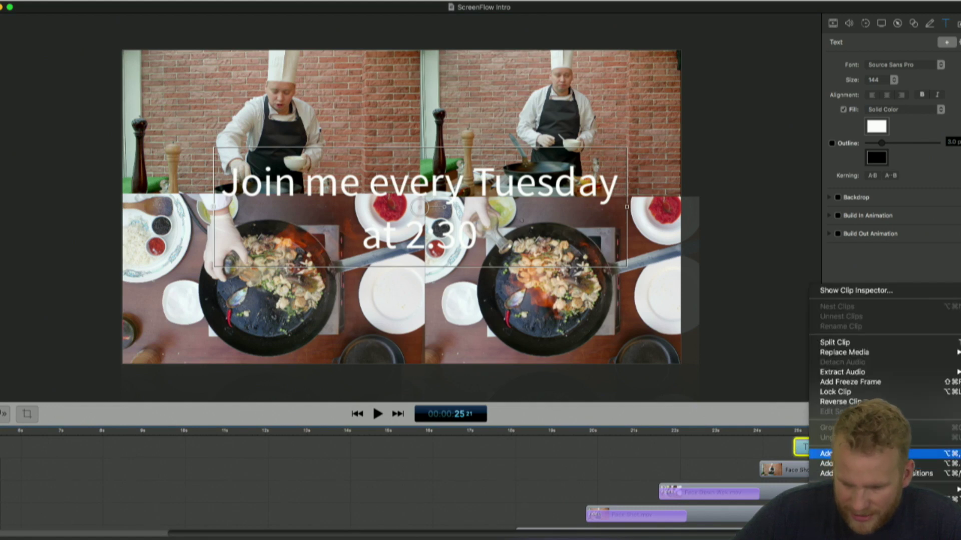
click(831, 452)
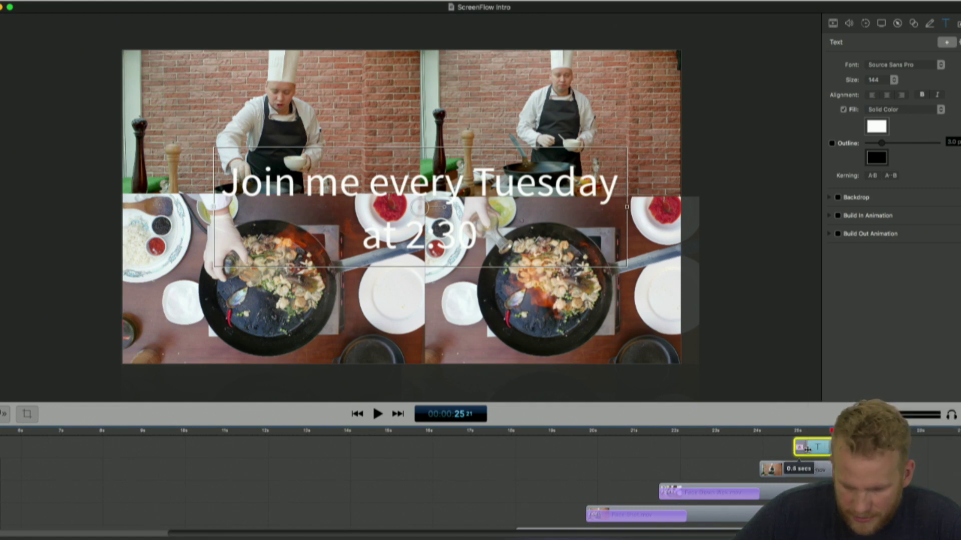
click(738, 431)
key(space)
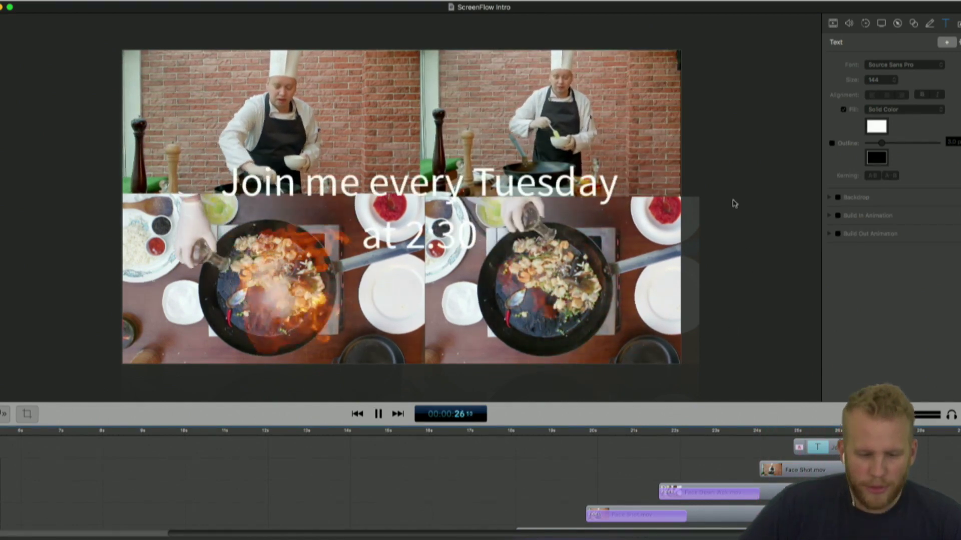
key(space)
Try a 3.0 px black outline on all of the caption text.
click(481, 188)
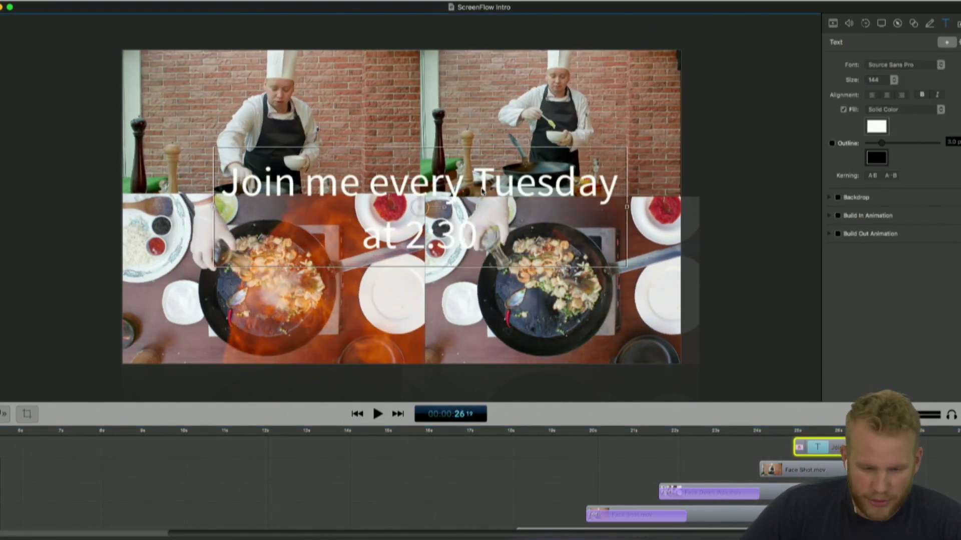
triple_click(482, 188)
click(478, 243)
drag(478, 243, 227, 162)
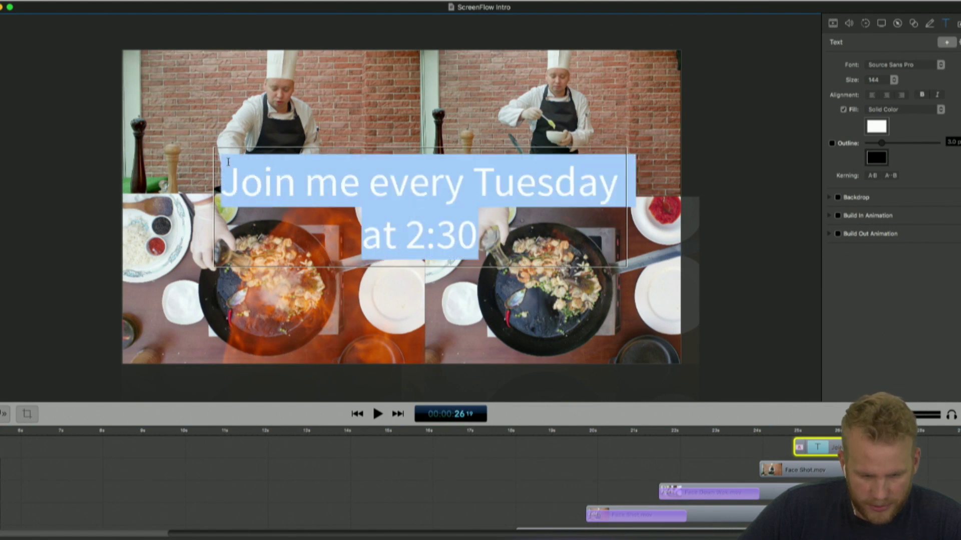
click(831, 143)
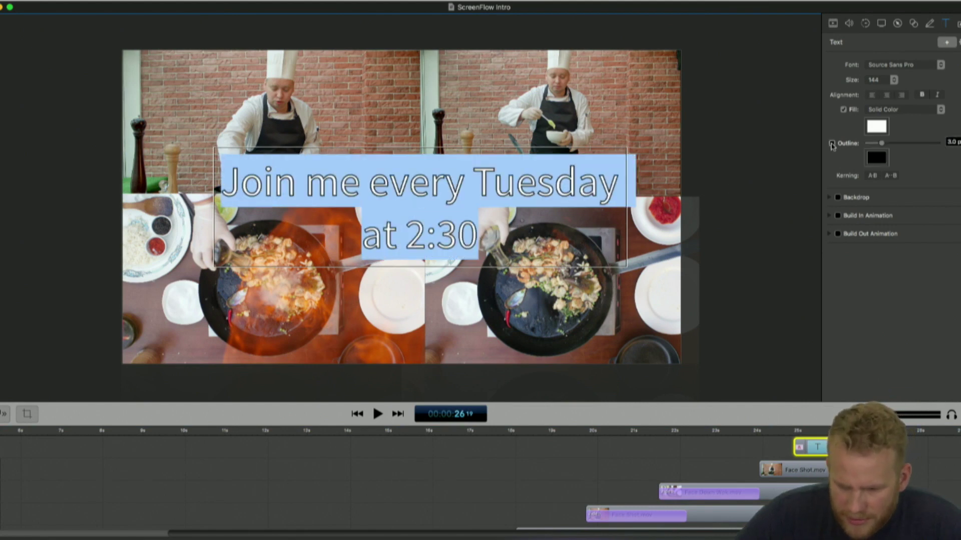
click(738, 217)
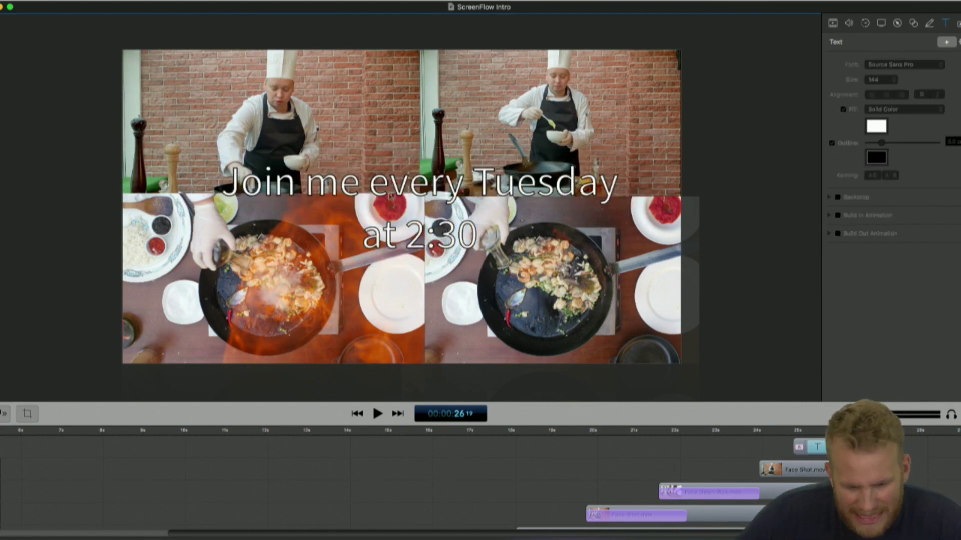
Select the whole caption text and give it a backdrop in place of the outline.
triple_click(404, 191)
triple_click(416, 222)
click(416, 222)
key(super+a)
click(635, 164)
drag(463, 224, 226, 155)
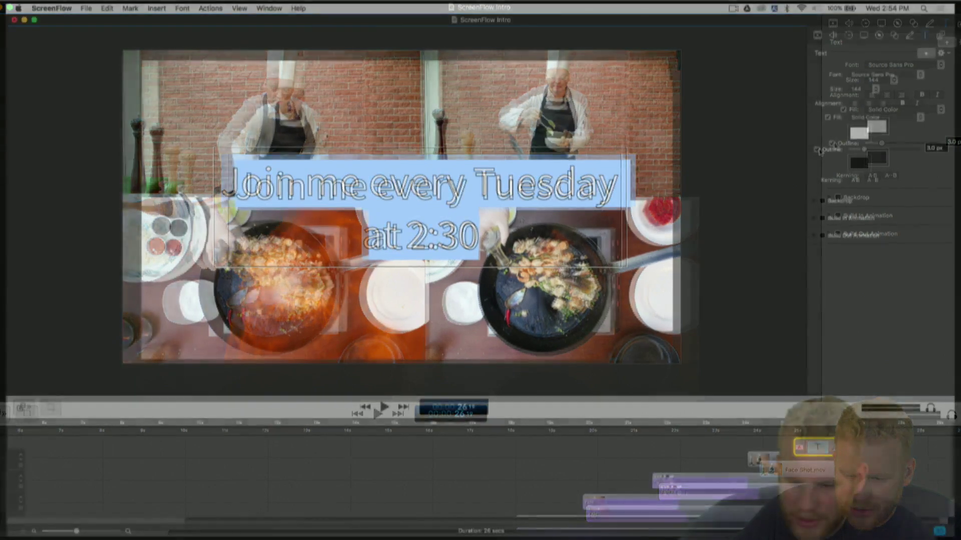
click(829, 203)
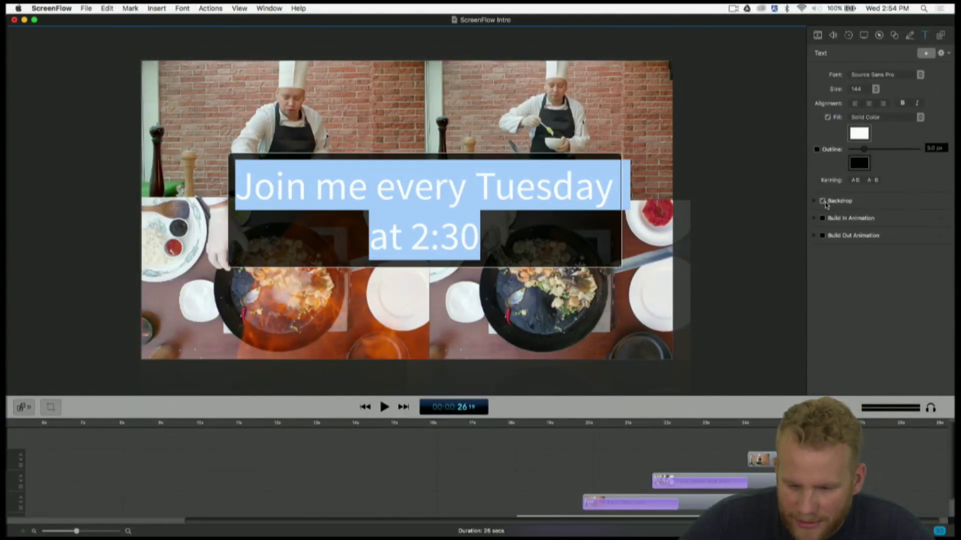
click(743, 250)
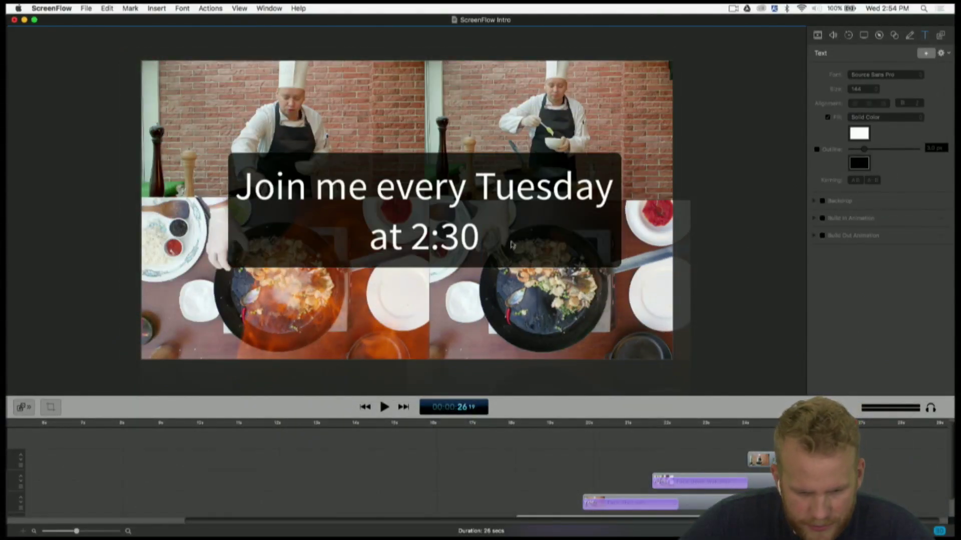
Style the caption's backdrop with roundness 62.3, margin 9.33 and an opaque dark grey colour.
click(424, 235)
click(846, 201)
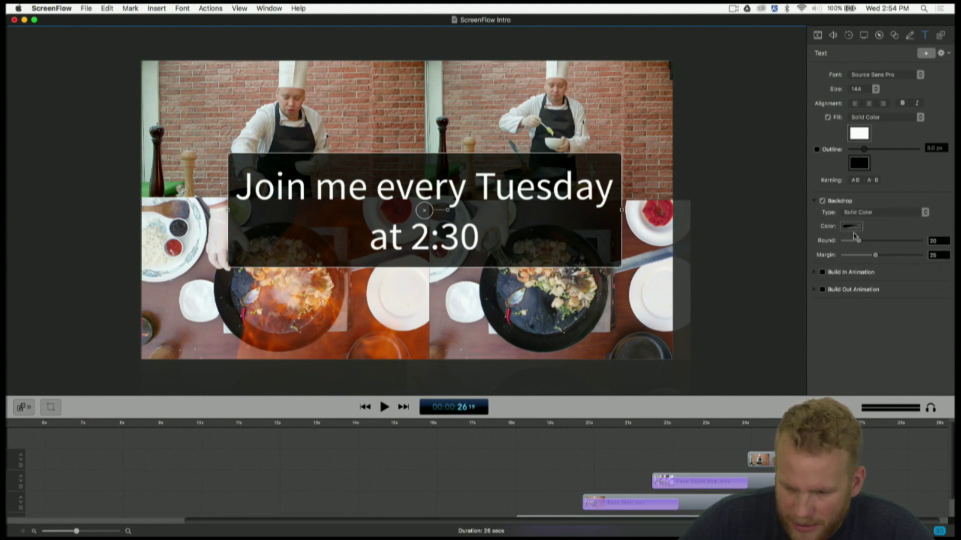
drag(876, 255, 909, 243)
click(869, 226)
drag(739, 249, 714, 250)
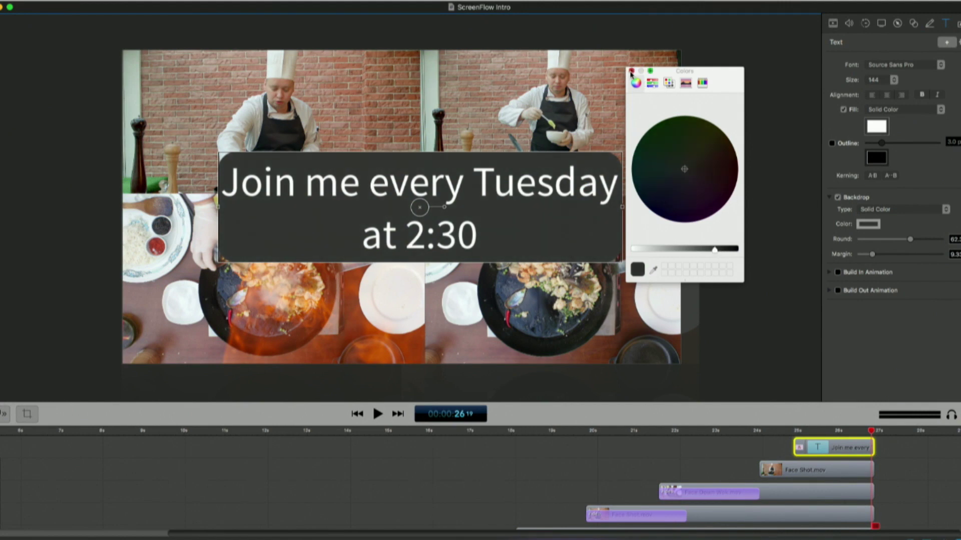
click(632, 71)
click(774, 166)
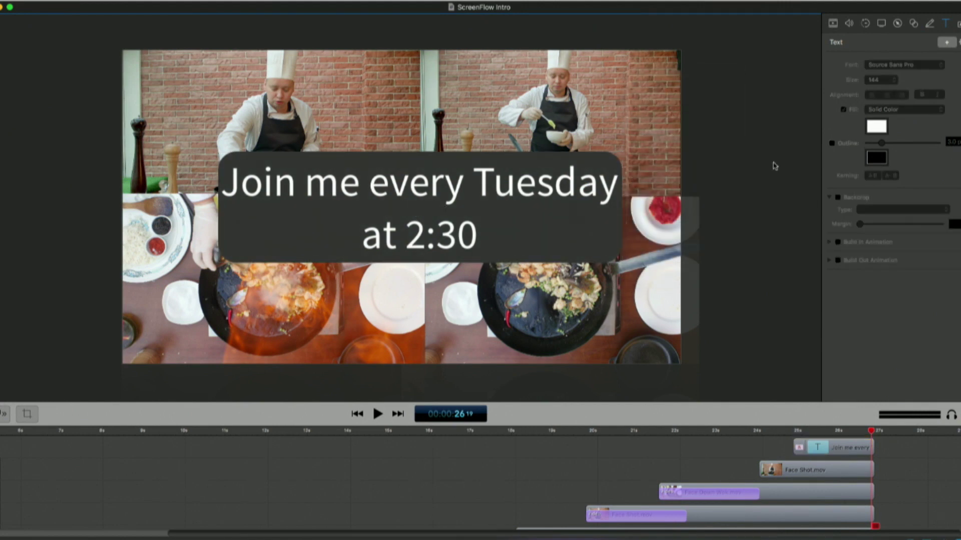
Play back the closing section up to about 26 seconds to check how the caption appears over the four clips.
click(490, 430)
key(space)
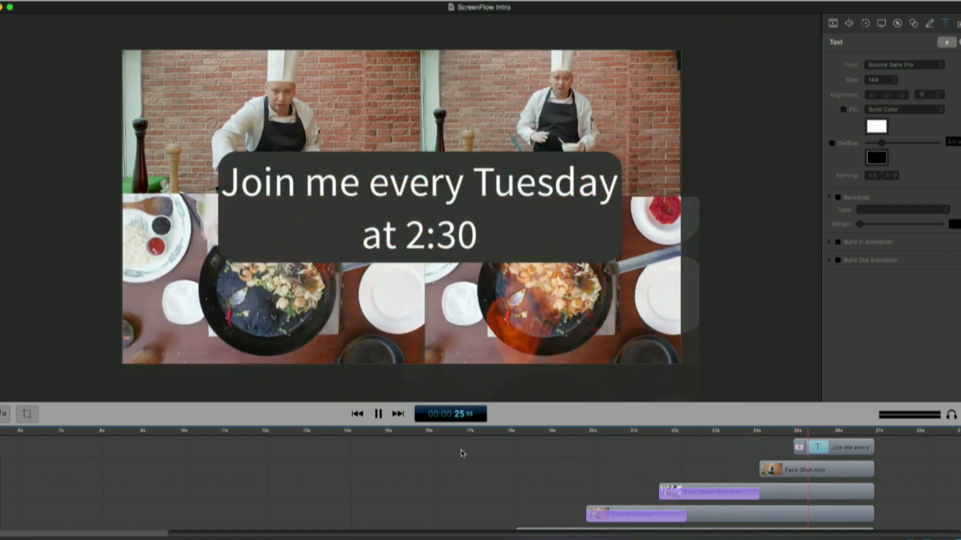
key(space)
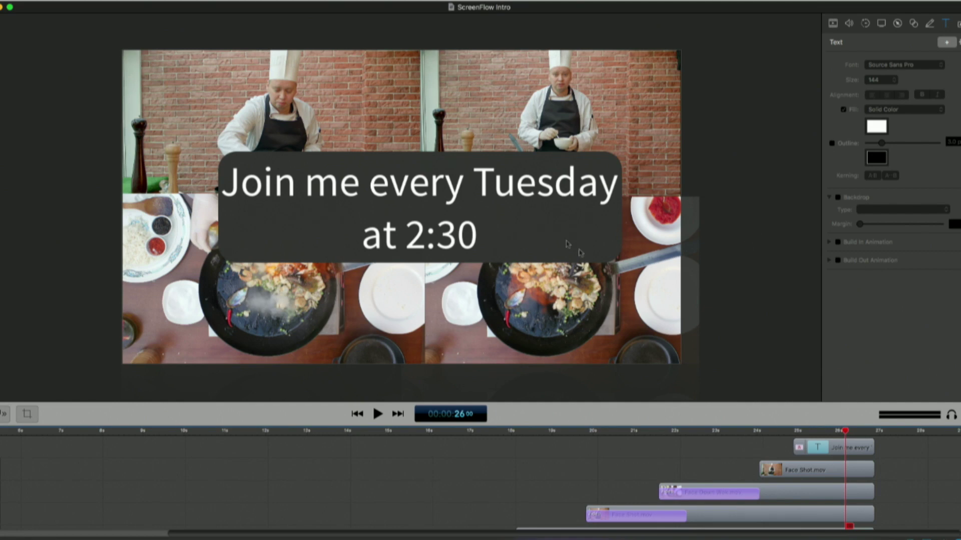
Change the fill colour of only the word "Tuesday" in the caption to red.
click(485, 220)
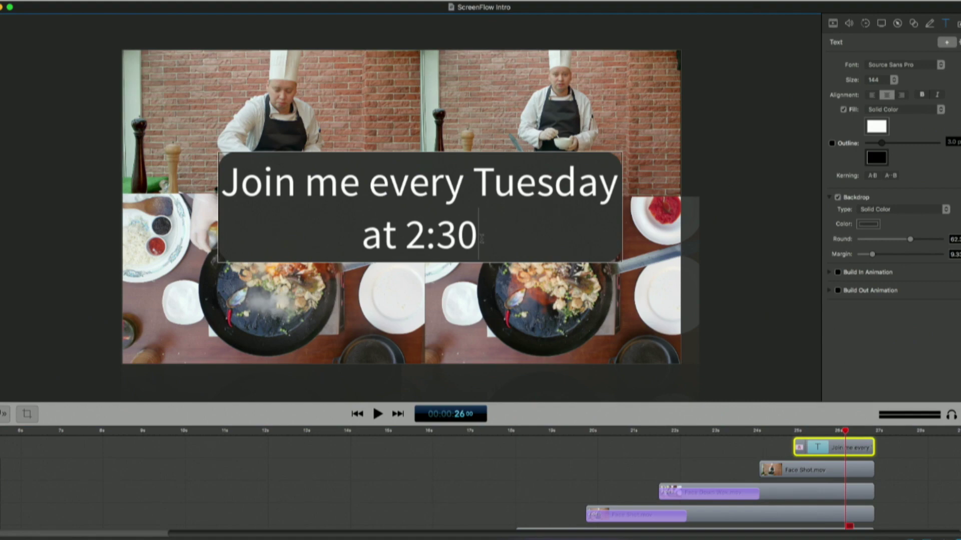
drag(481, 239, 405, 232)
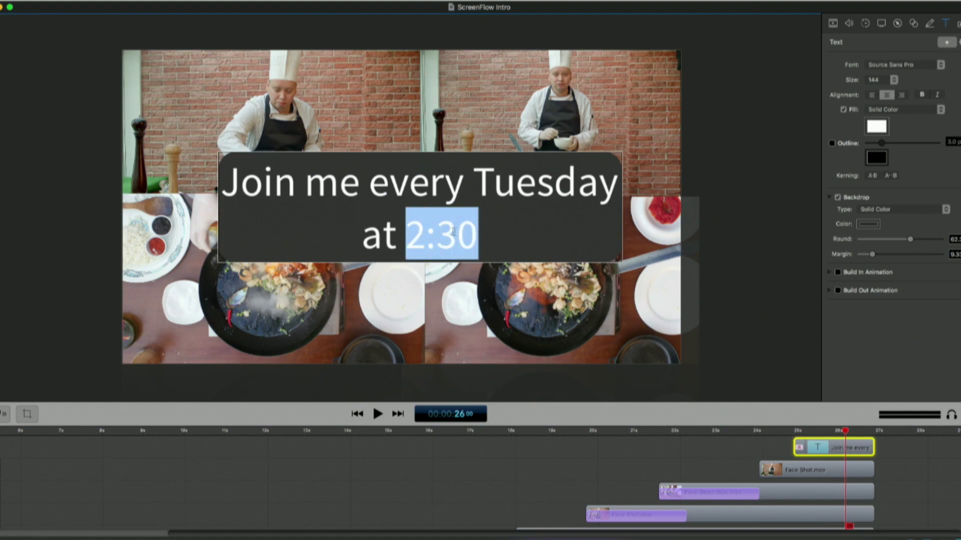
double_click(545, 183)
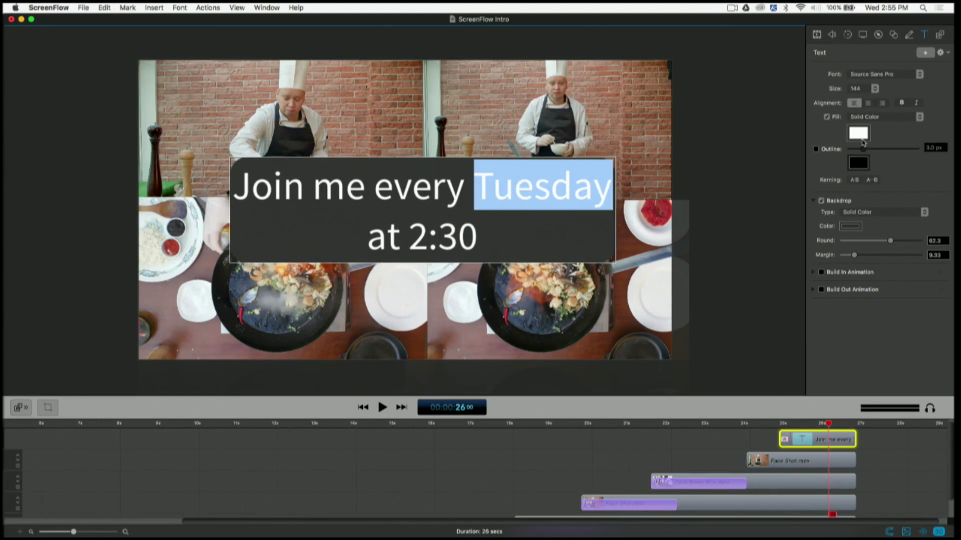
click(858, 133)
drag(698, 160, 744, 168)
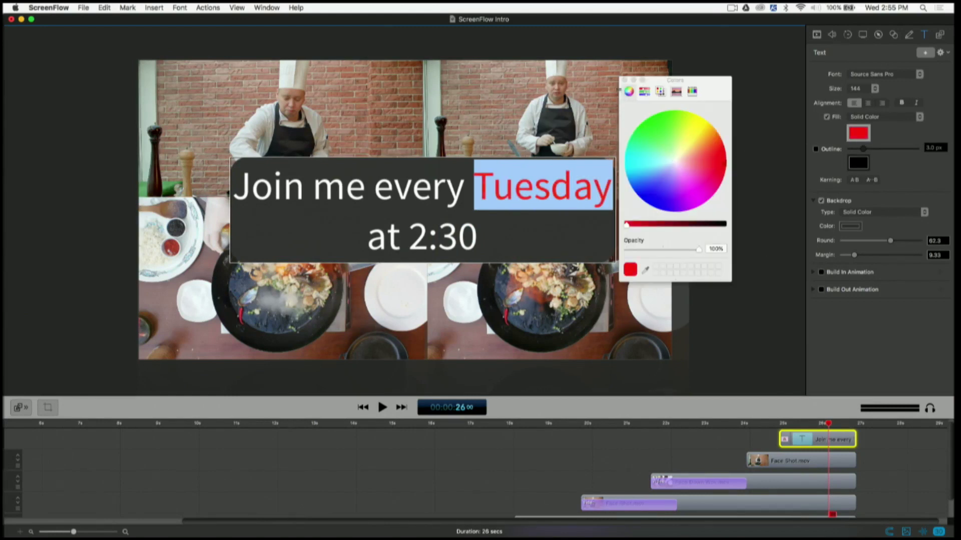
click(624, 80)
click(702, 145)
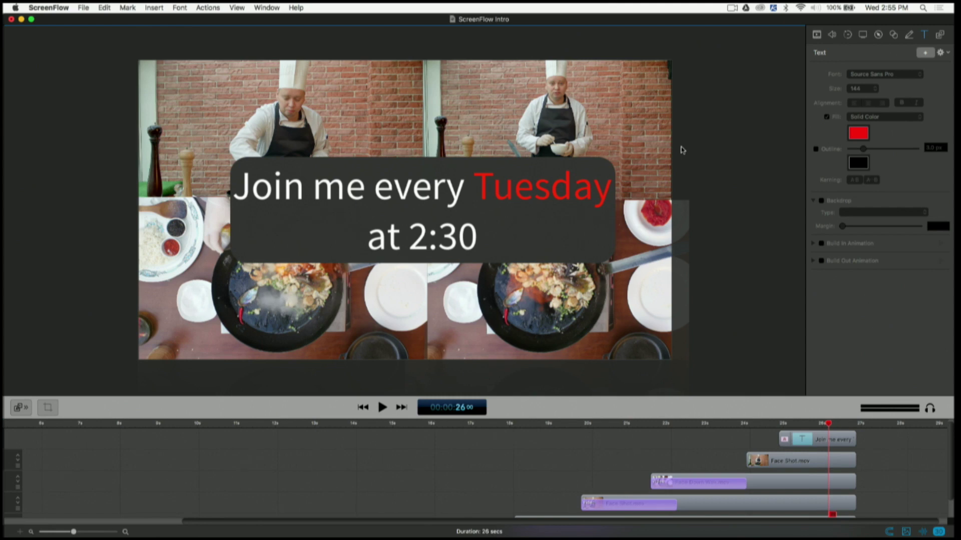
Replace "Tuesday" with "Wednesday" in the caption and recentre the caption on the canvas.
triple_click(573, 201)
click(570, 199)
drag(474, 193, 606, 198)
text(Wednesday)
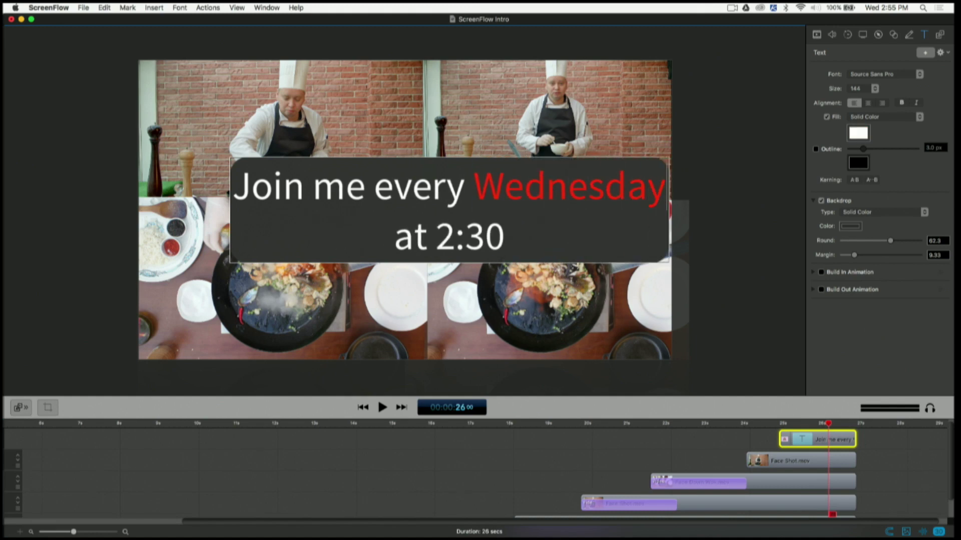
click(724, 163)
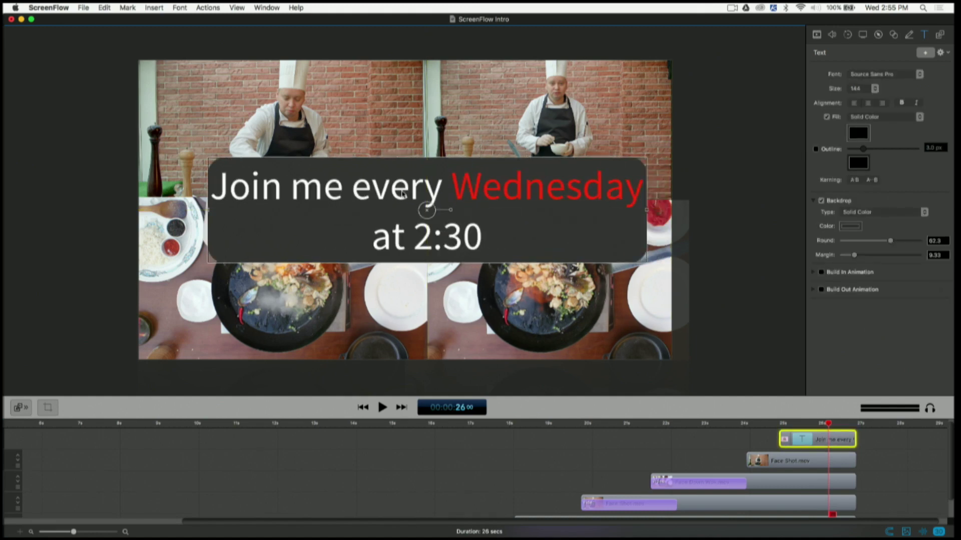
click(723, 163)
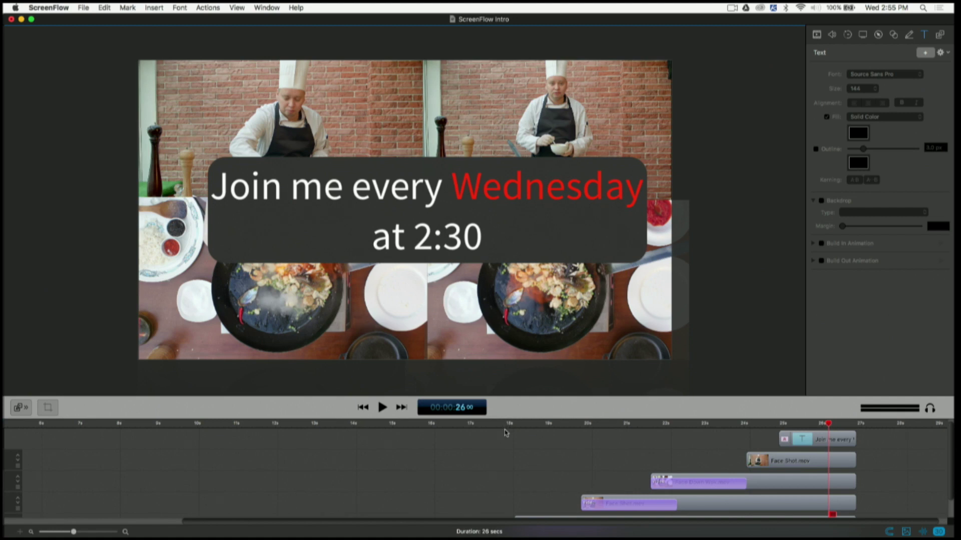
Play the video from the beginning to review the opening titles against the canvas background.
mouse_move(507, 436)
mouse_down()
mouse_move(497, 443)
mouse_move(528, 448)
mouse_move(515, 452)
mouse_up()
click(857, 424)
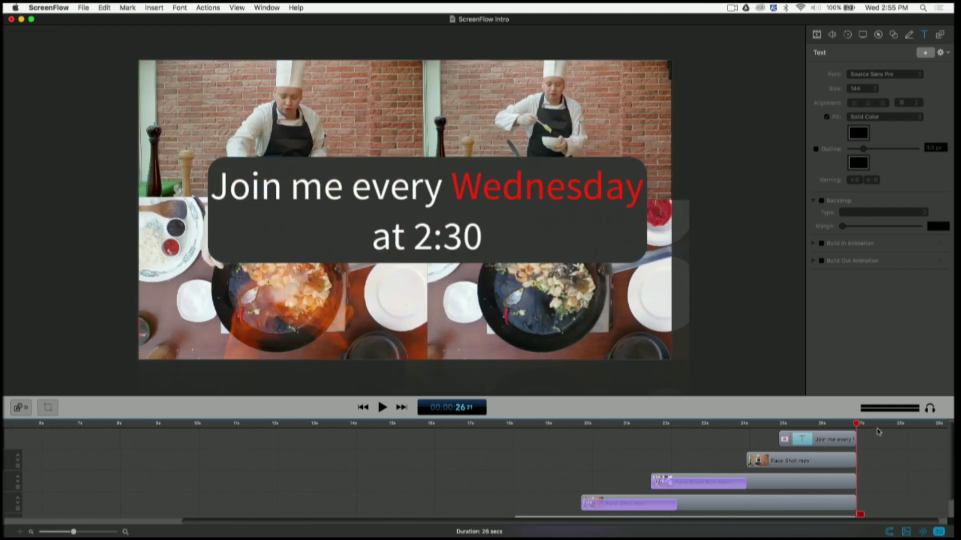
click(363, 407)
key(space)
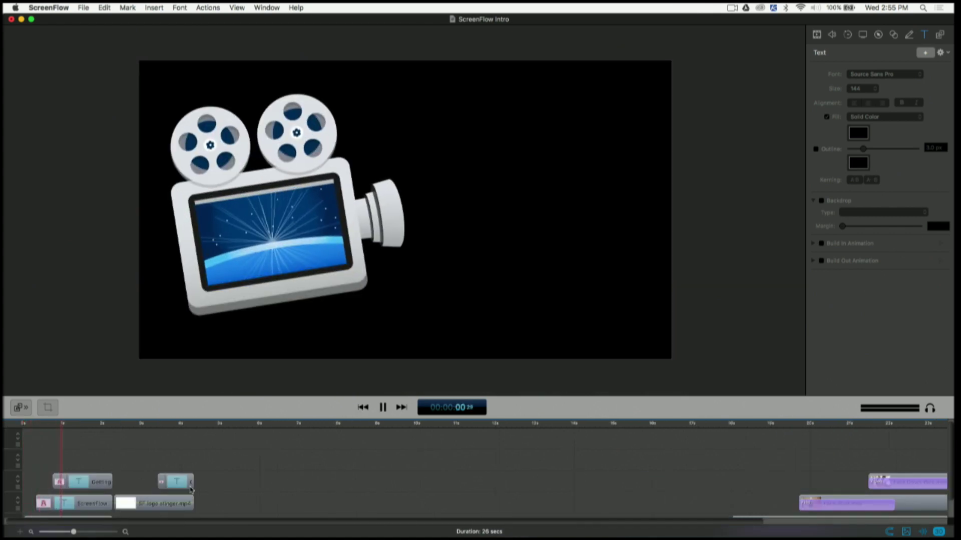
key(space)
Set the canvas background colour to white and play the video from the start.
click(48, 407)
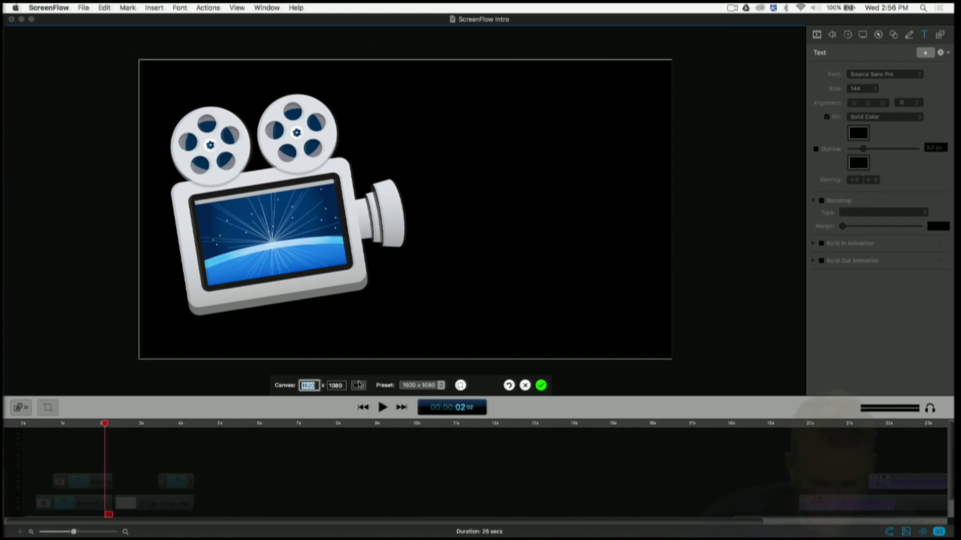
drag(698, 256, 628, 250)
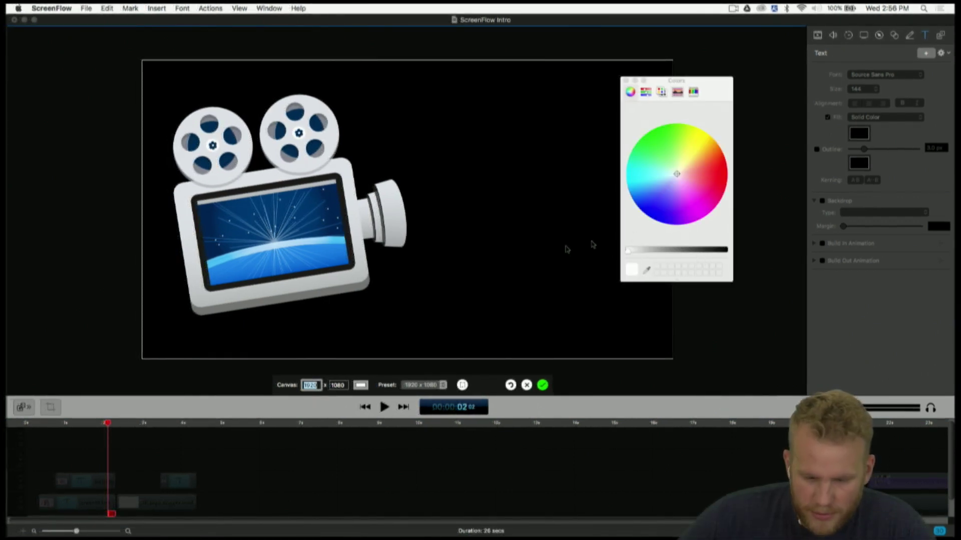
click(625, 80)
click(543, 385)
key(Home)
key(space)
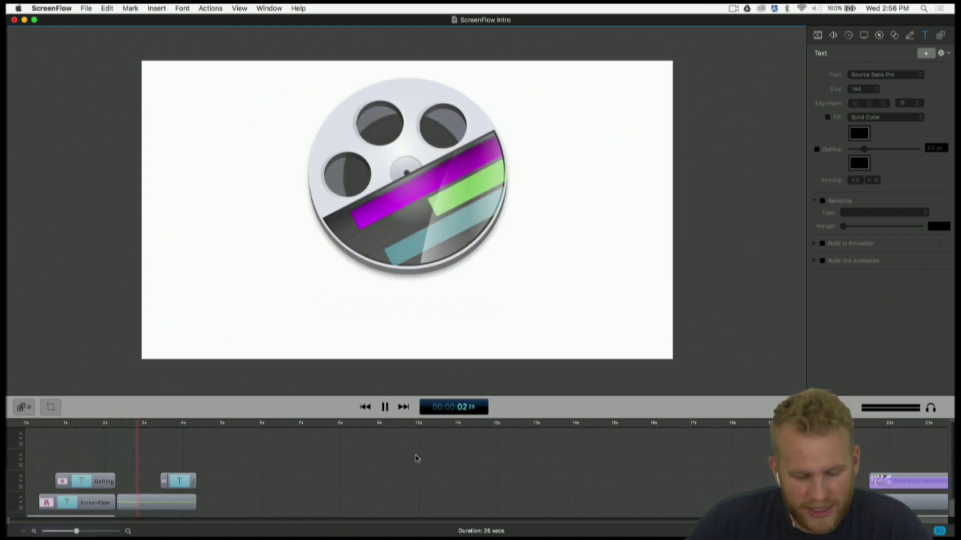
Replay the logo stinger section and play the closing section with the "Join me every Wednesday at 2:30" caption.
key(space)
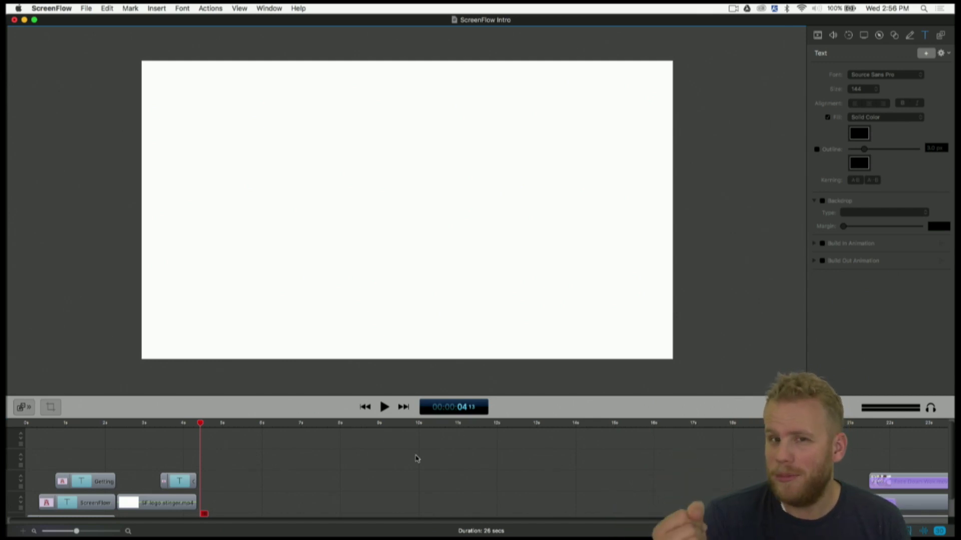
click(121, 426)
key(space)
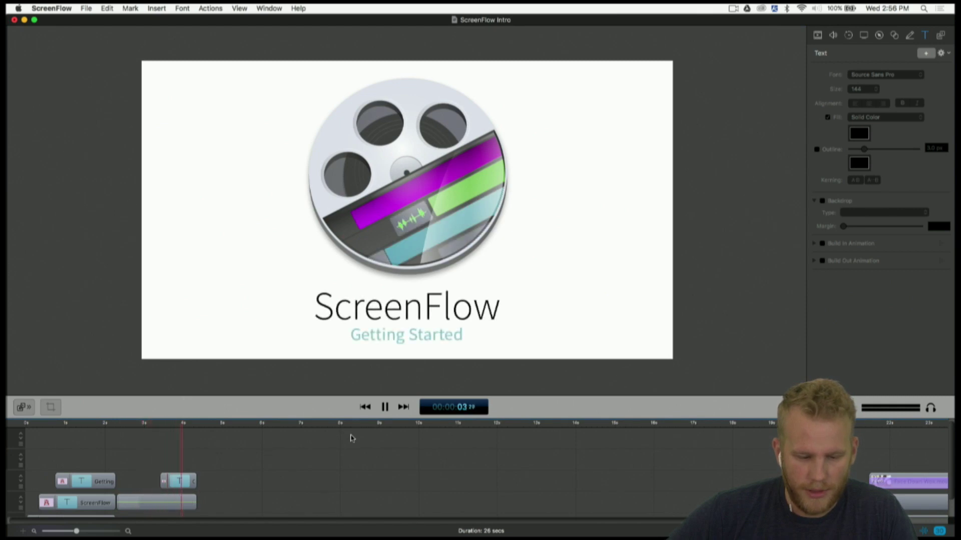
key(space)
click(729, 426)
key(space)
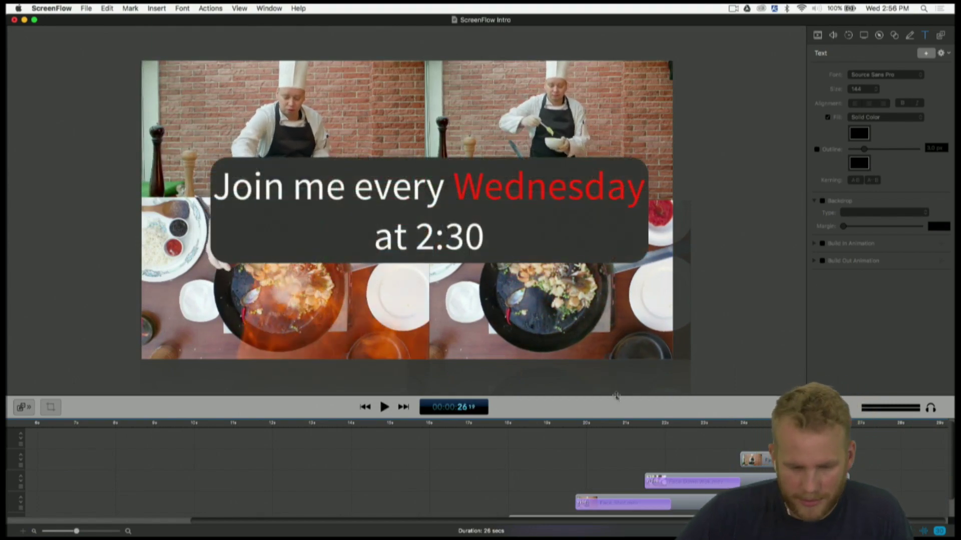
Enlarge the timeline area to show all the tracks and select the clip on the lowest occupied track.
click(521, 450)
drag(520, 419, 519, 356)
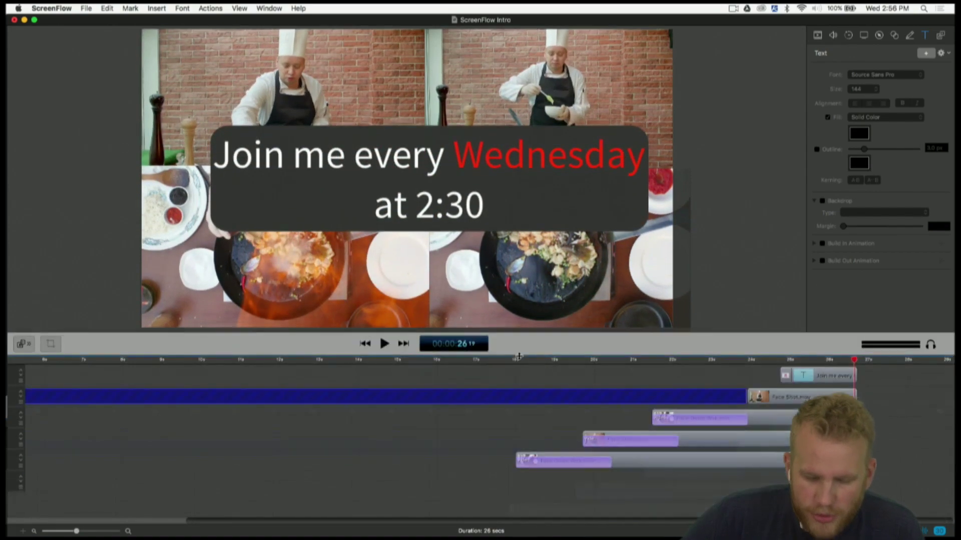
click(661, 458)
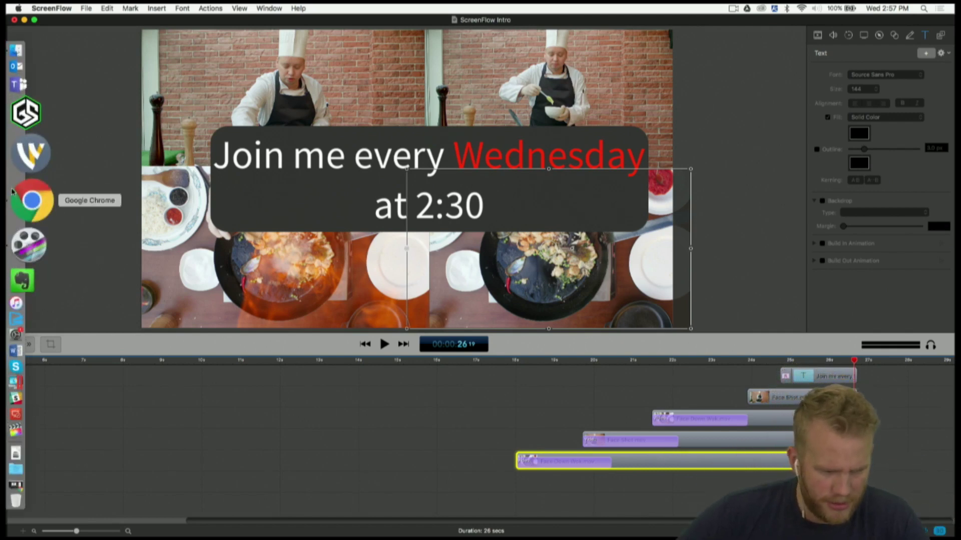
Switch to Google Chrome, read the viewer comments on the ScreenFlow Facebook live video, and close the video viewer.
click(31, 199)
scroll(785, 299, down, 10)
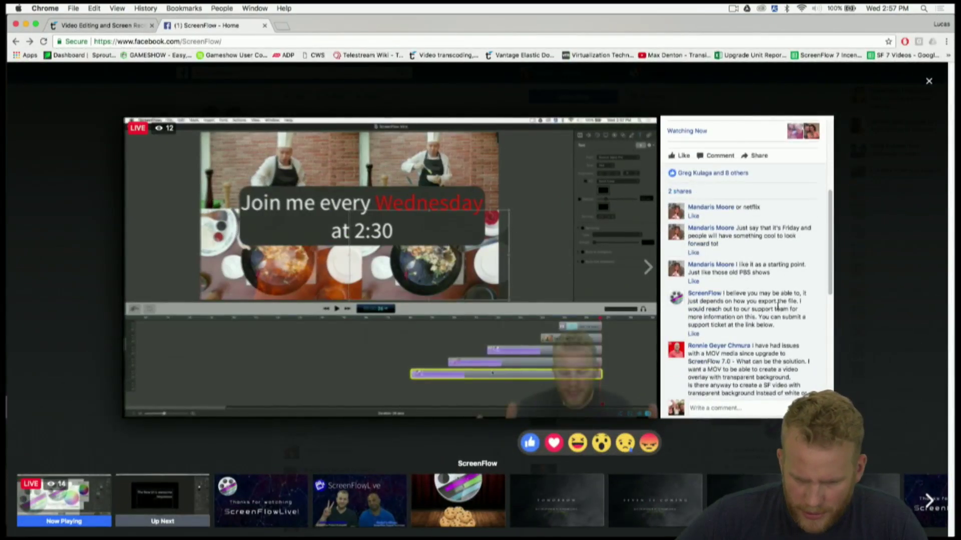
scroll(776, 306, up, 1)
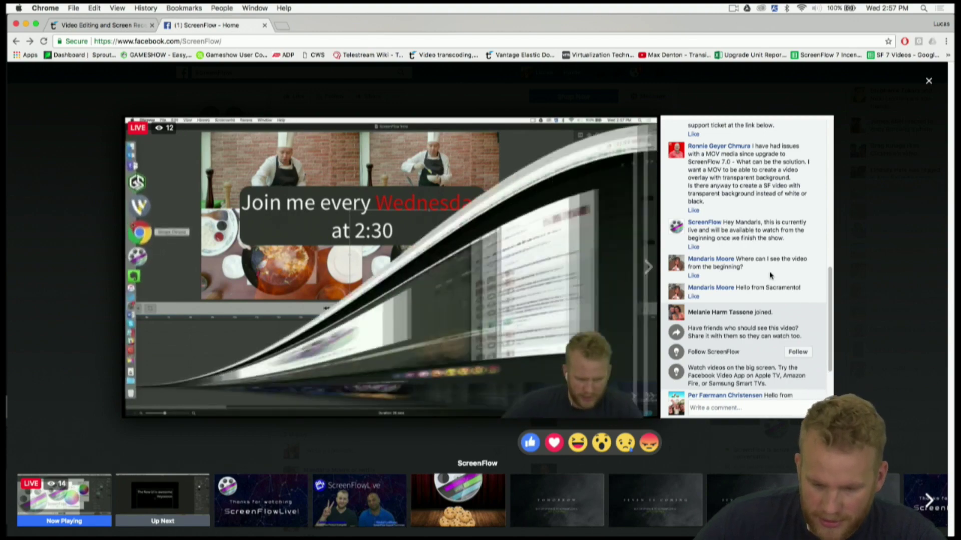
scroll(769, 268, up, 1)
scroll(769, 259, up, 10)
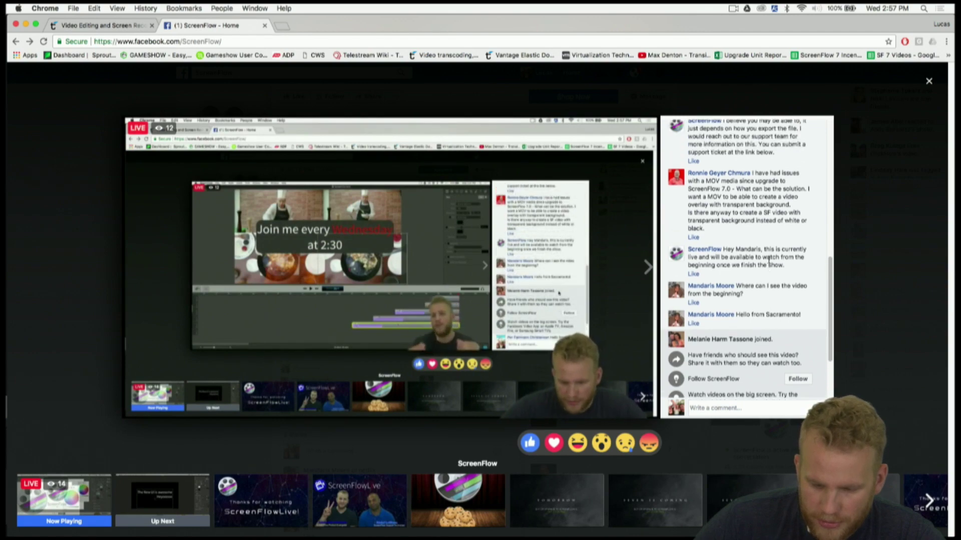
scroll(769, 260, down, 3)
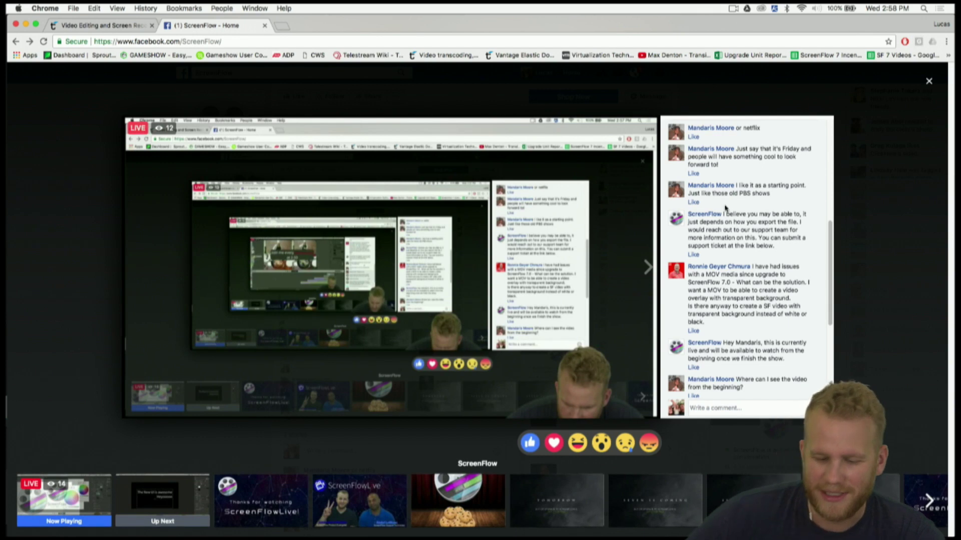
scroll(726, 215, up, 5)
scroll(729, 217, down, 3)
scroll(726, 215, up, 1)
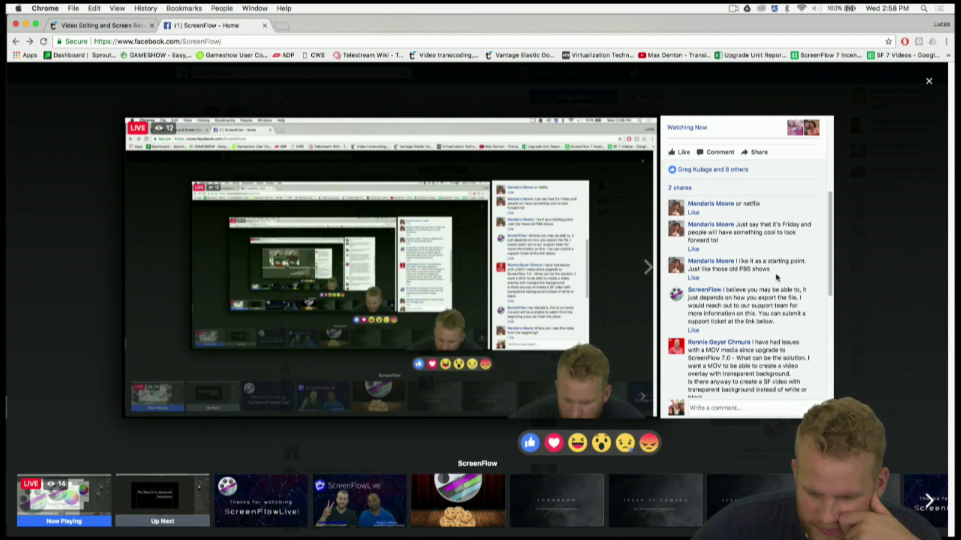
scroll(771, 254, up, 2)
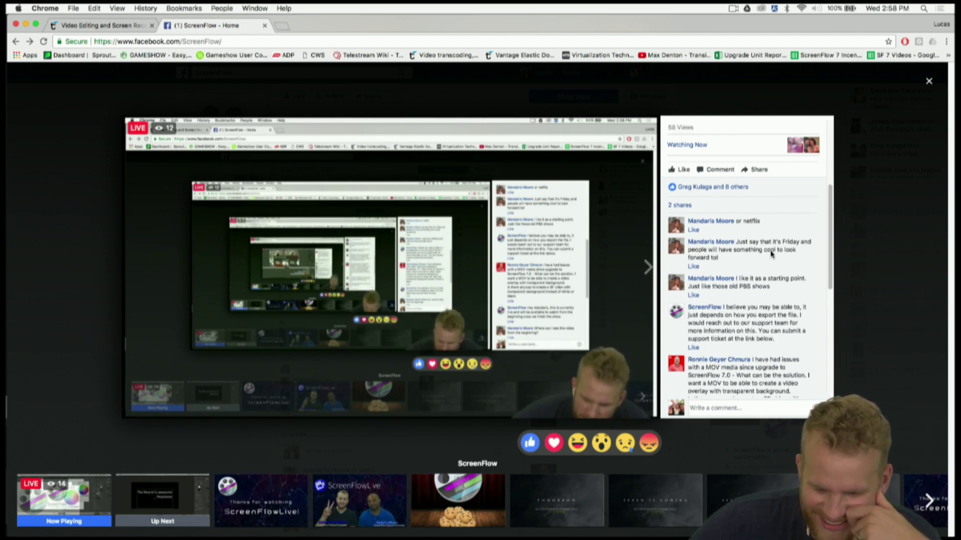
click(868, 235)
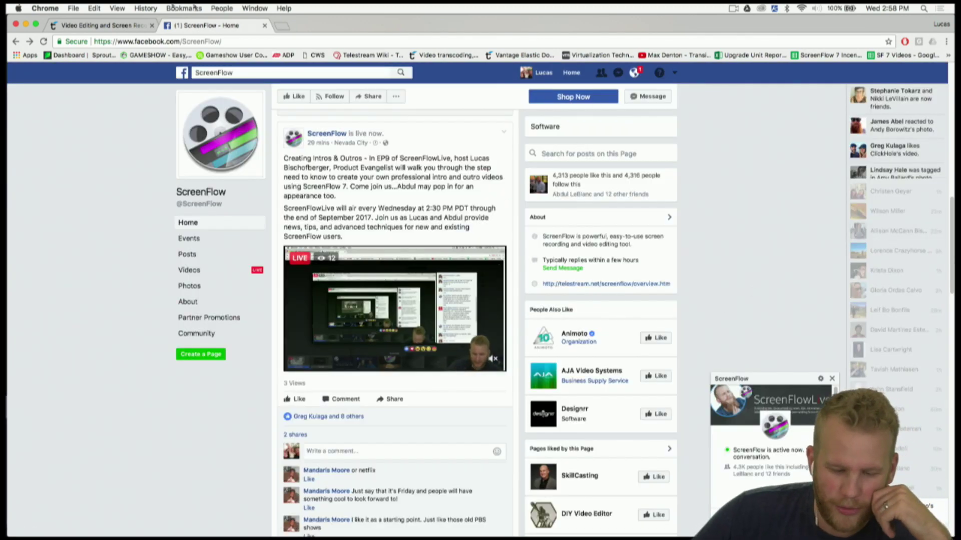
Open a new browser tab and bring up the Wirecast resources page on the Telestream site.
mouse_move(8, 150)
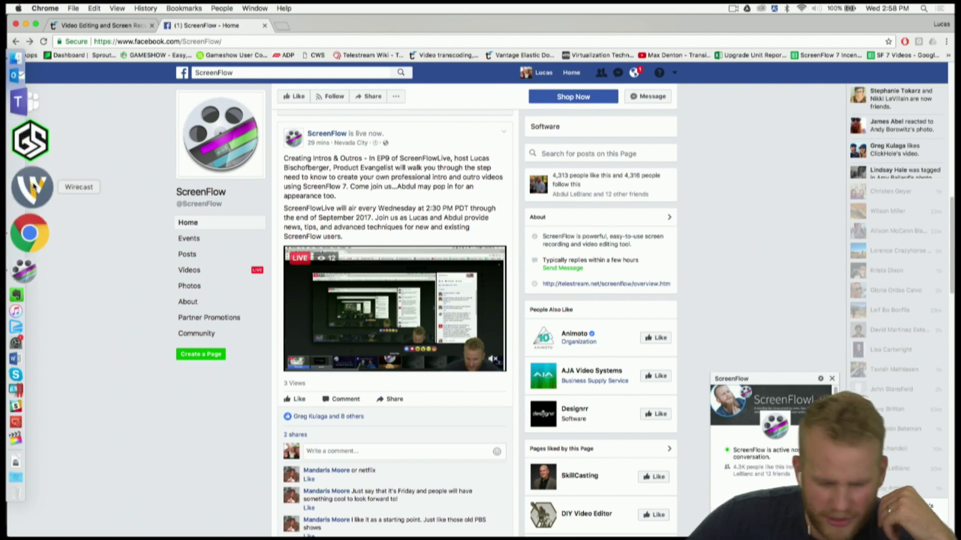
click(282, 26)
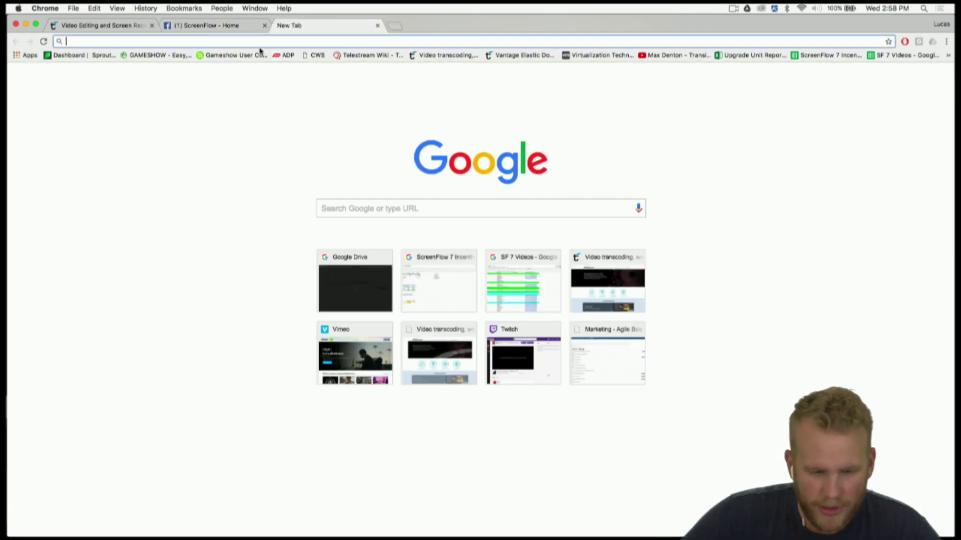
click(81, 26)
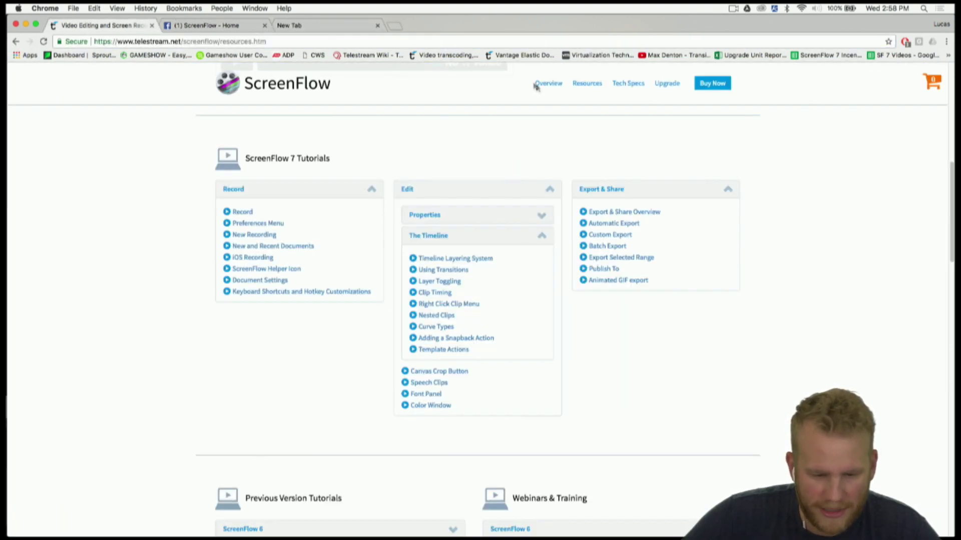
scroll(553, 95, up, 5)
mouse_move(384, 97)
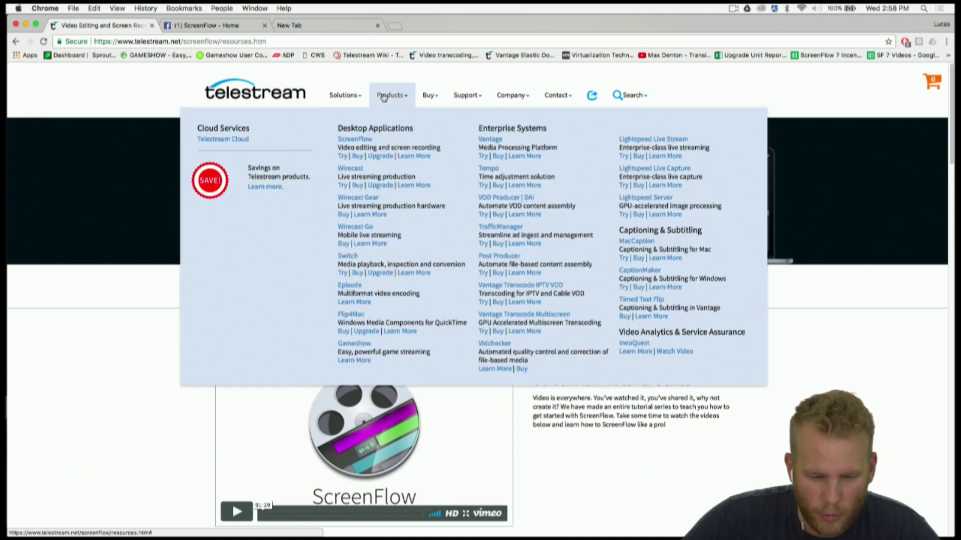
click(350, 168)
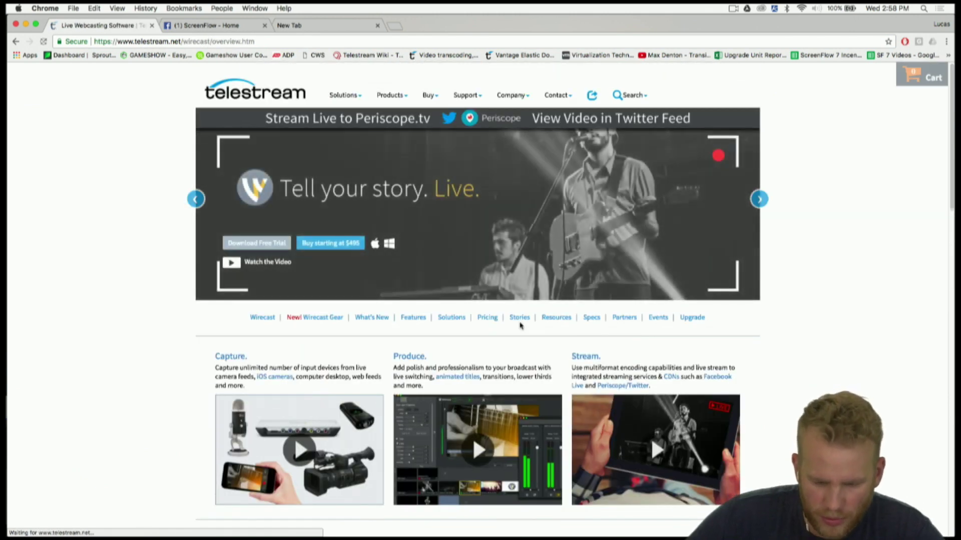
click(548, 319)
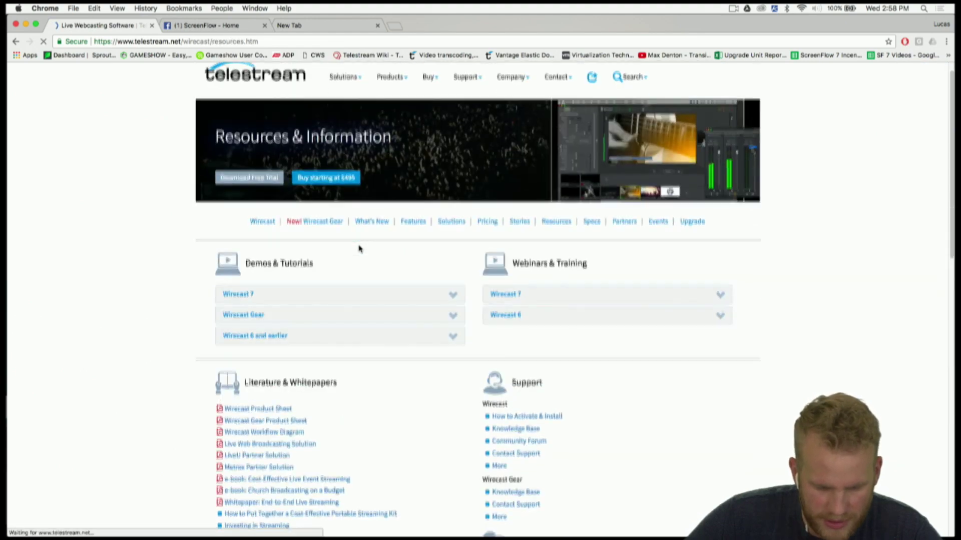
Open the "Adding a Desktop Presenter Window" video from the Wirecast 6 Tutorial Series under Wirecast 6 and earlier.
scroll(358, 247, down, 1)
click(250, 312)
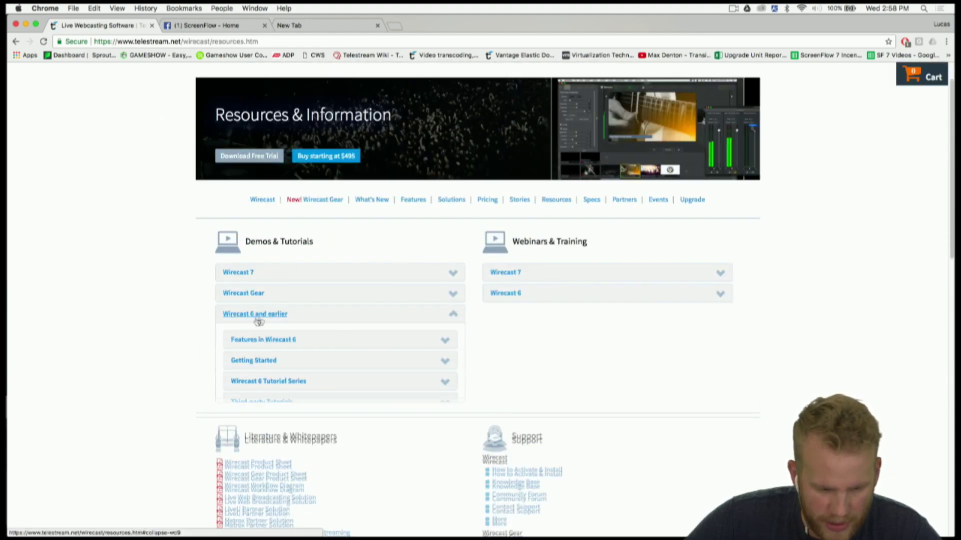
click(268, 382)
scroll(310, 337, down, 1)
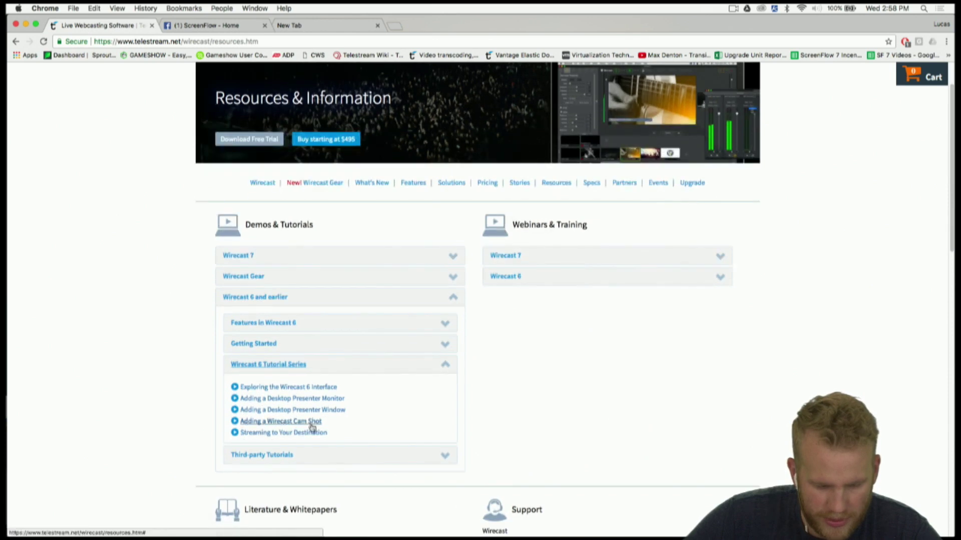
click(315, 411)
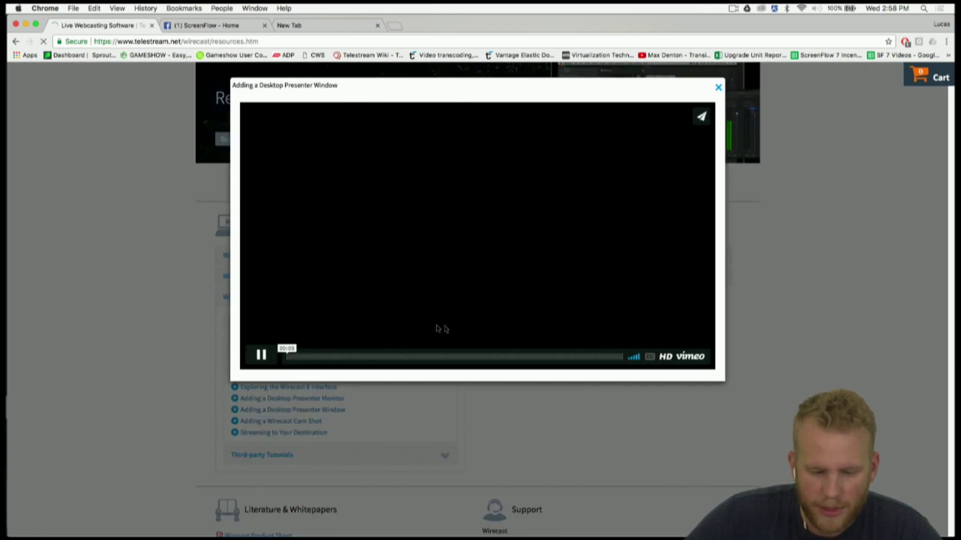
Play the opening of the "Adding a Desktop Presenter Window" video and pause it on its title.
click(259, 356)
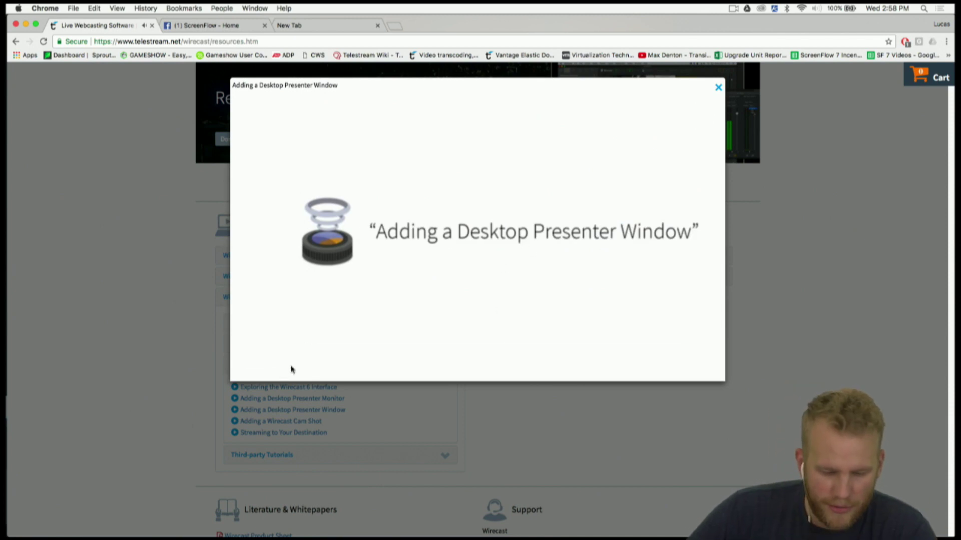
click(288, 357)
click(260, 356)
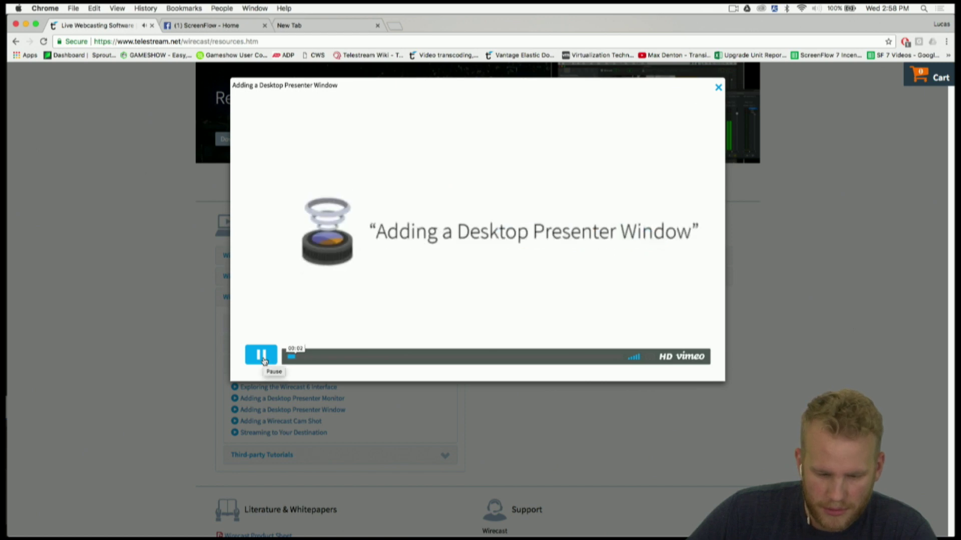
click(263, 360)
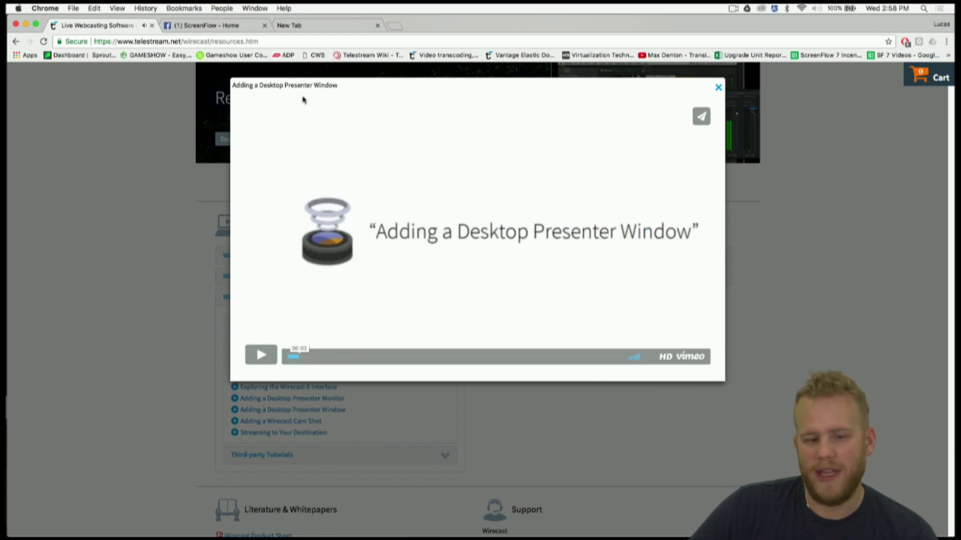
Open Freesound.org in the empty tab and search its sounds for "door closing".
click(326, 25)
text(freesound.org/home/login/)
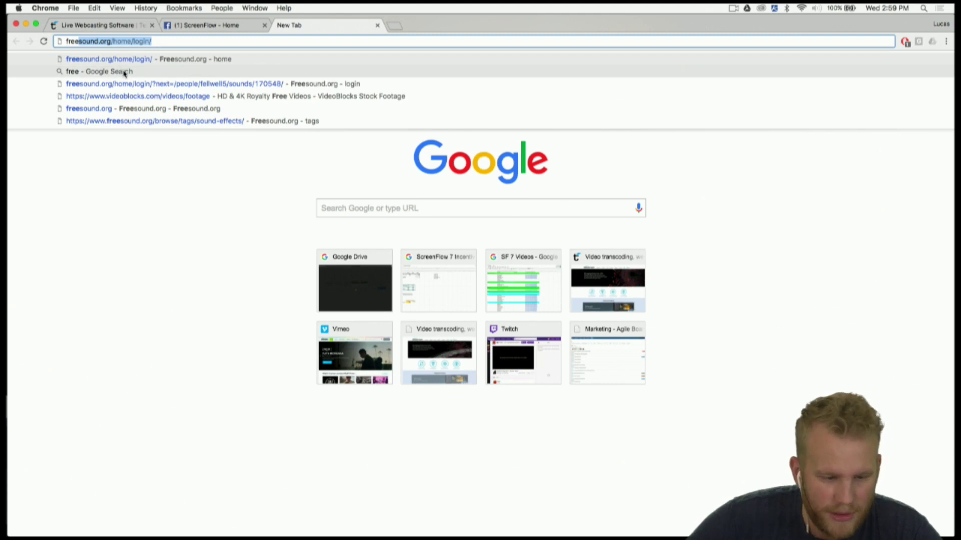
click(129, 61)
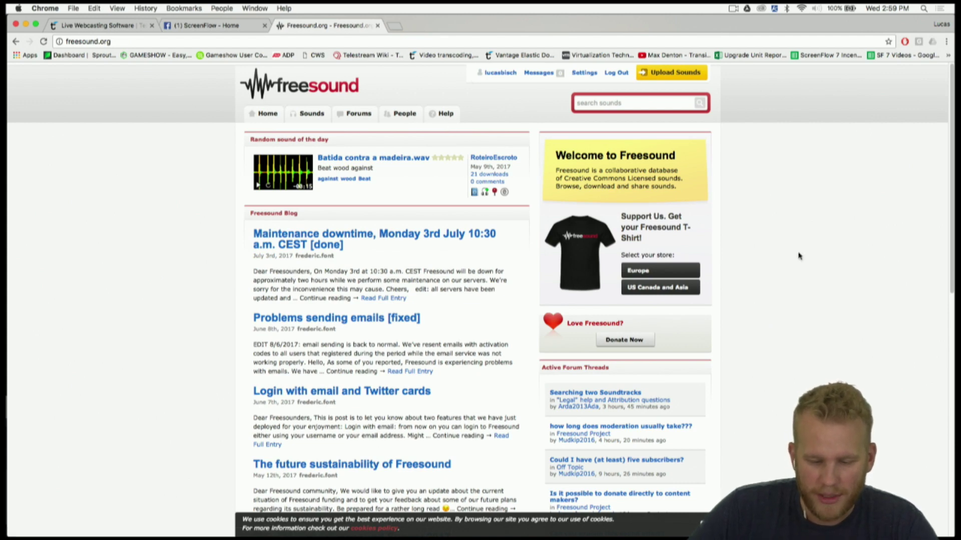
click(649, 102)
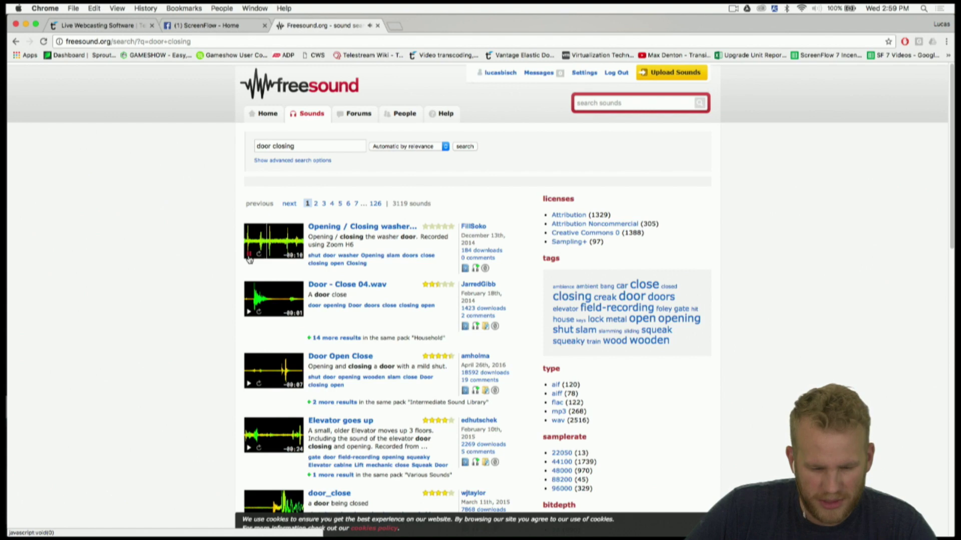
Browse the door closing sounds, and close the Freesound tab to return to the Wirecast tutorial video.
scroll(250, 260, down, 3)
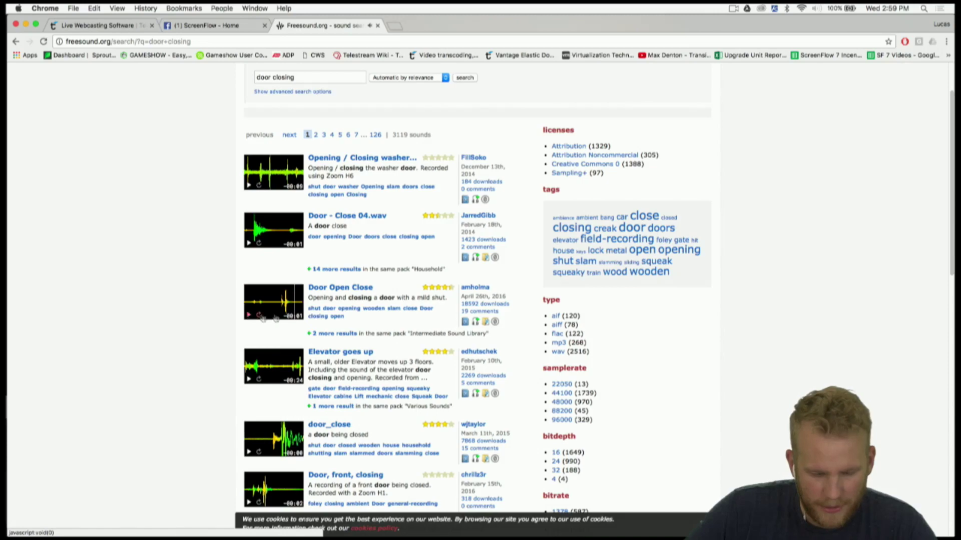
scroll(359, 308, down, 5)
scroll(359, 308, down, 4)
scroll(350, 358, down, 4)
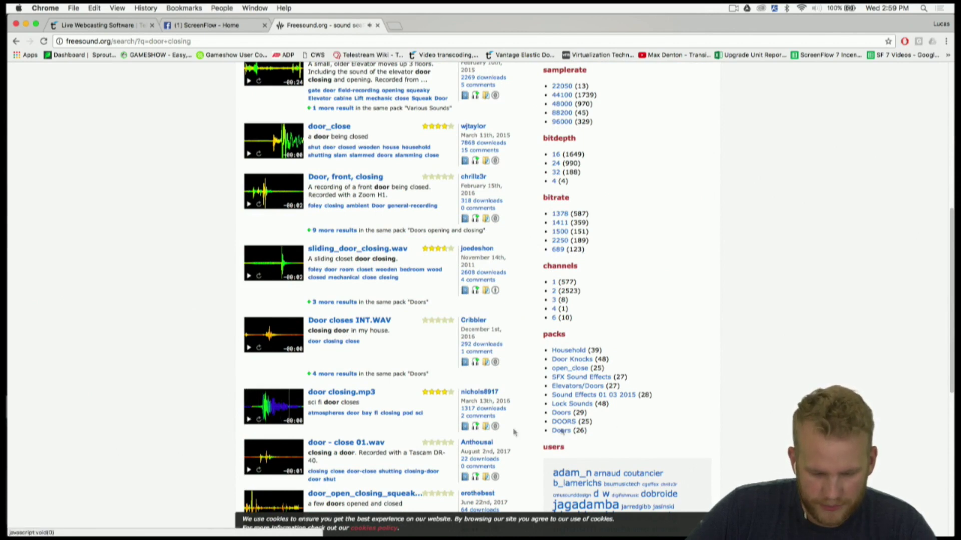
scroll(688, 380, up, 16)
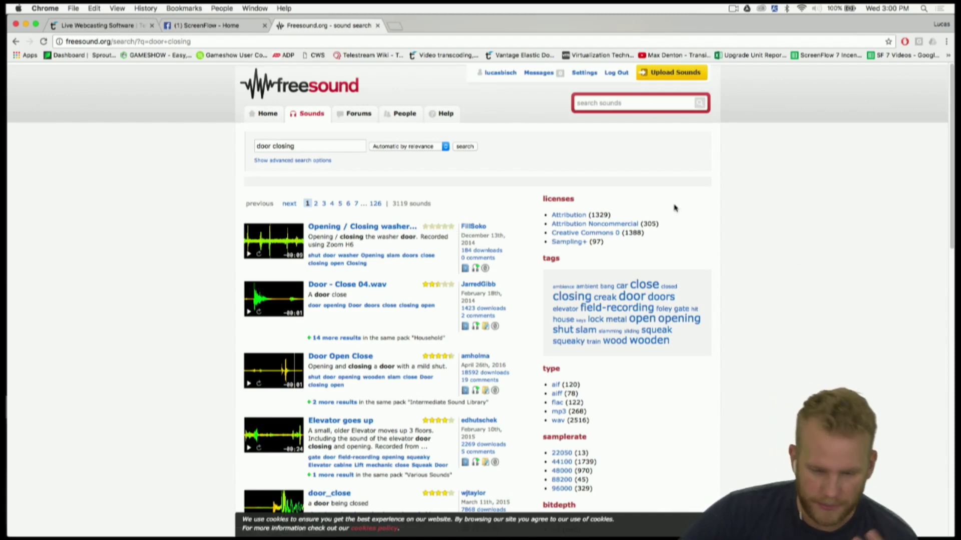
click(378, 25)
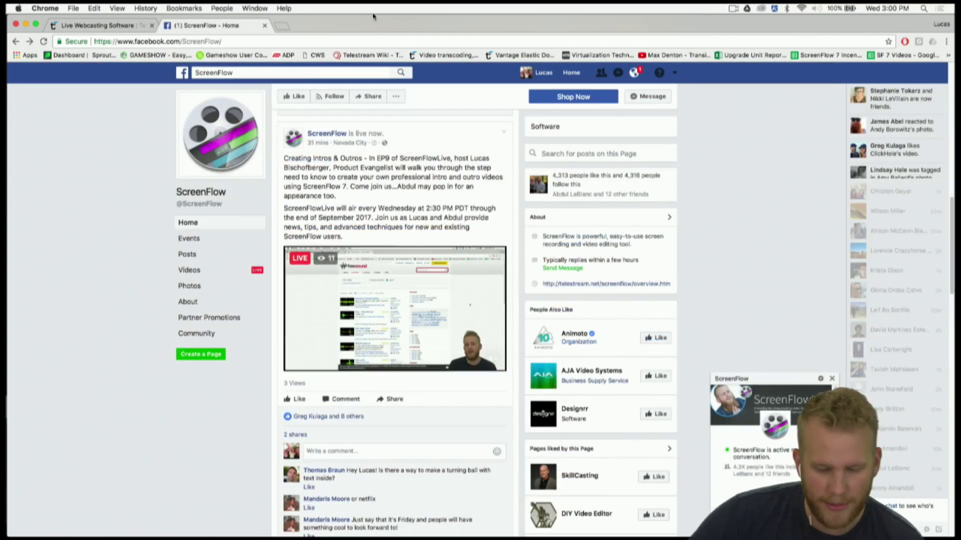
click(118, 29)
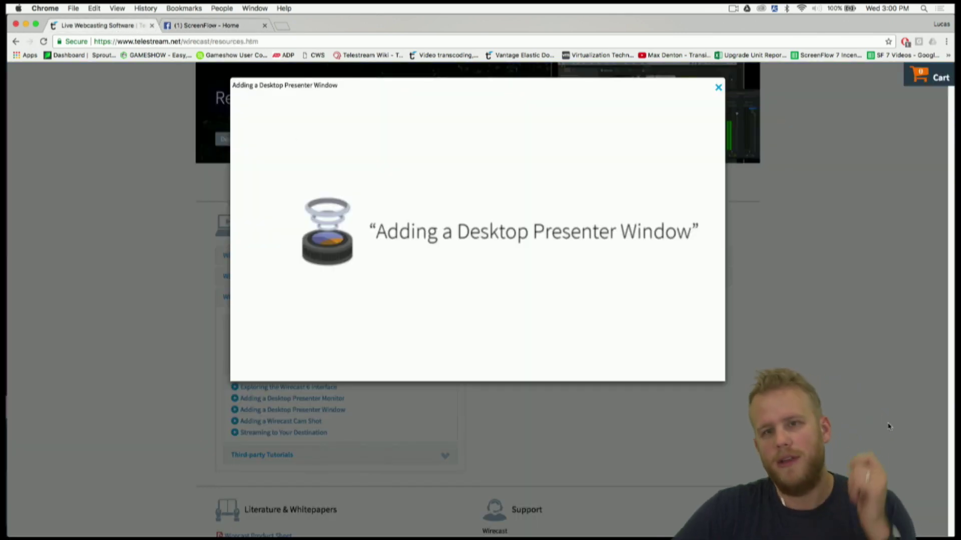
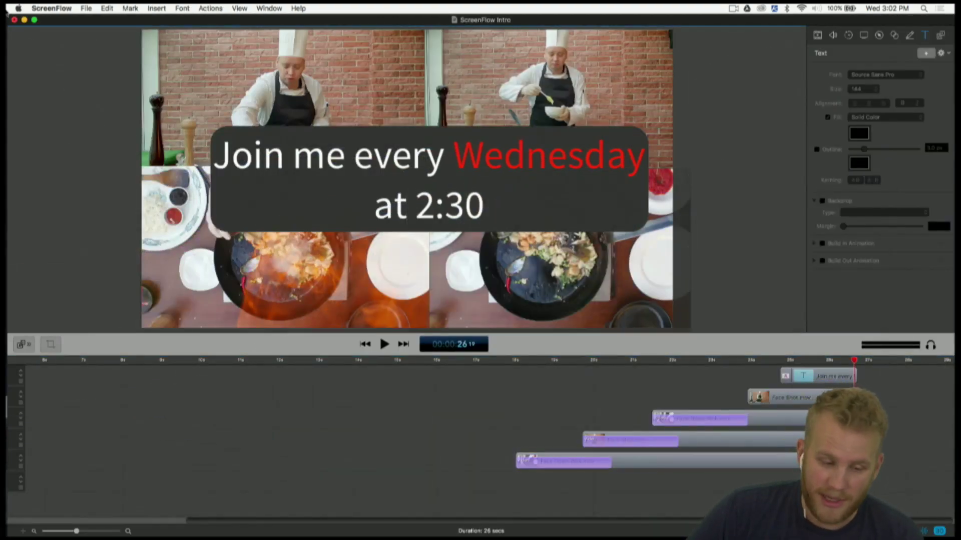
Close the ScreenFlow Intro document without saving its changes.
click(14, 20)
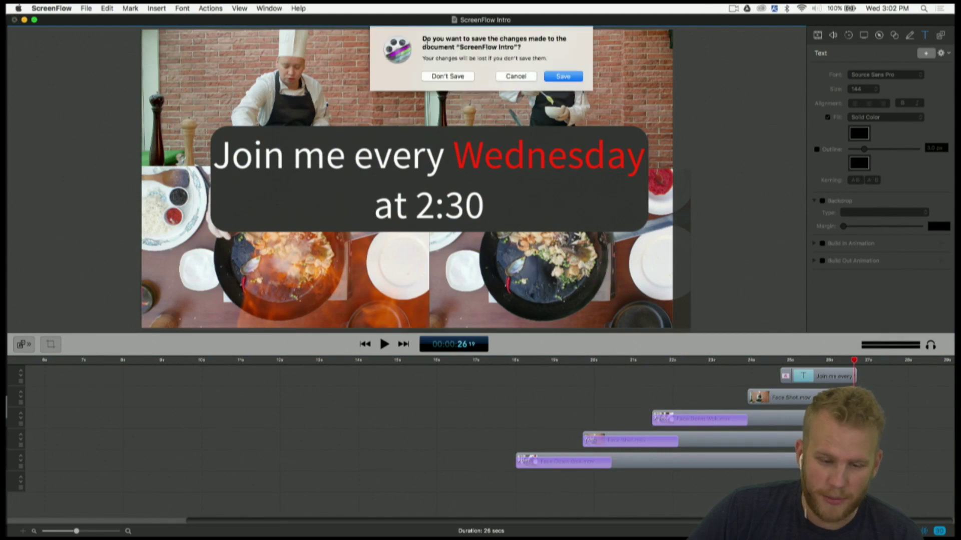
click(448, 77)
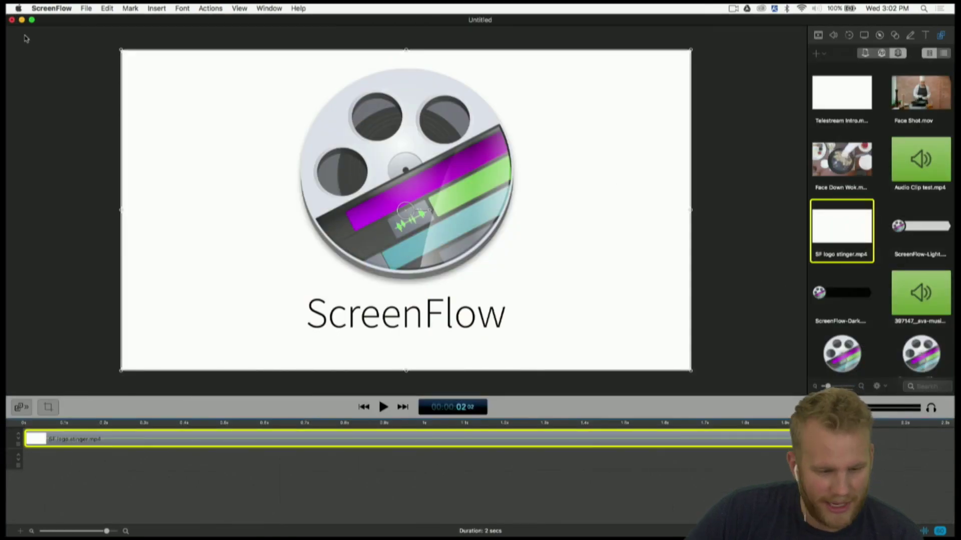
Close the Untitled document containing the SF logo stinger clip, and hide the desktop icons.
click(11, 20)
click(447, 76)
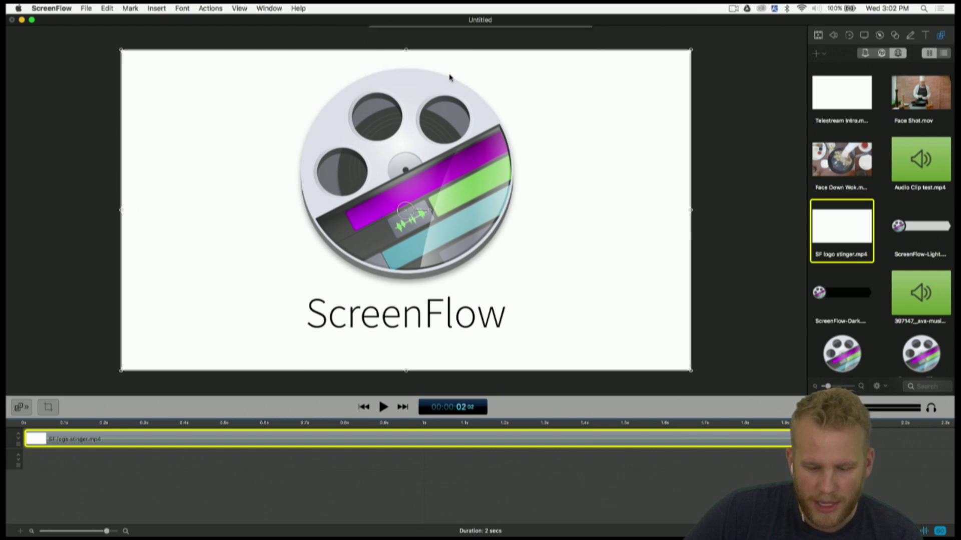
click(732, 9)
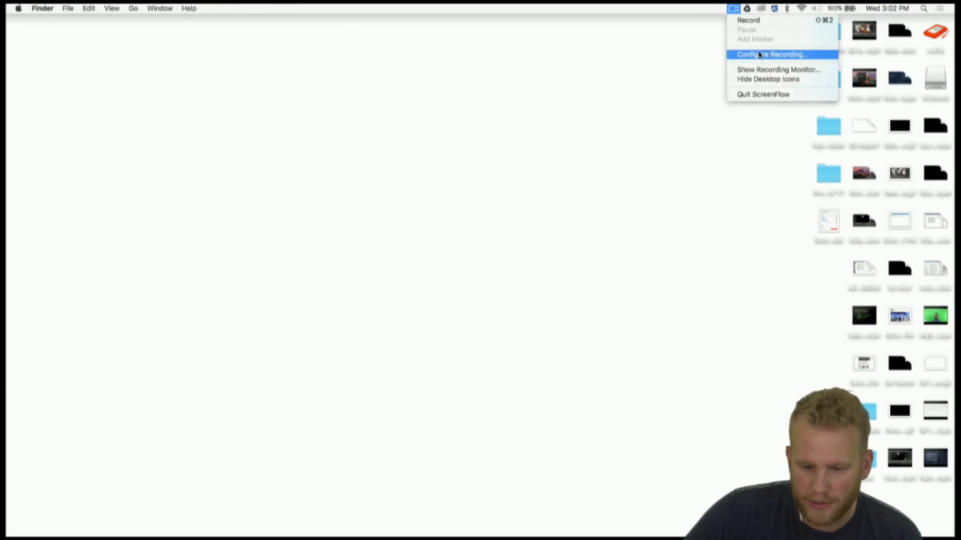
click(768, 79)
Create a new empty document and enlarge its window to fill the screen.
click(735, 8)
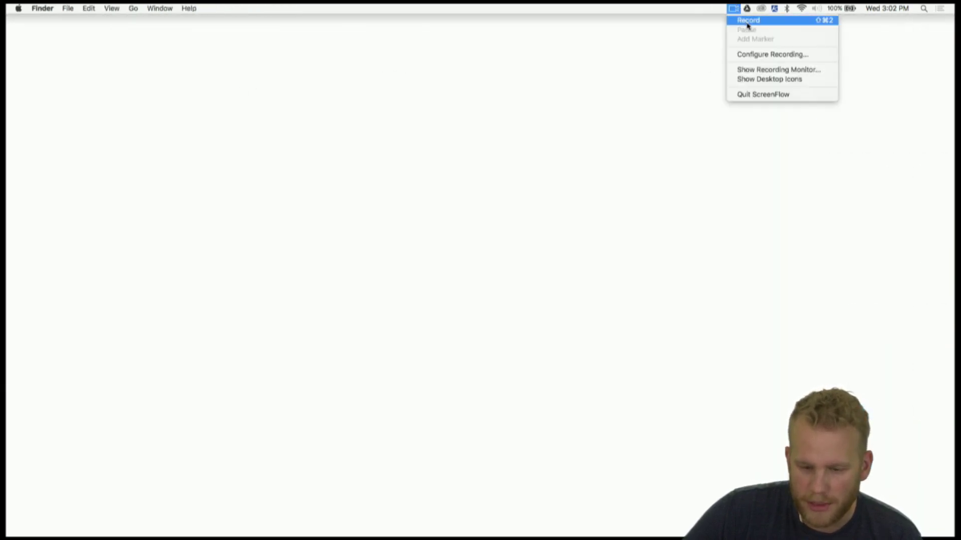
click(786, 55)
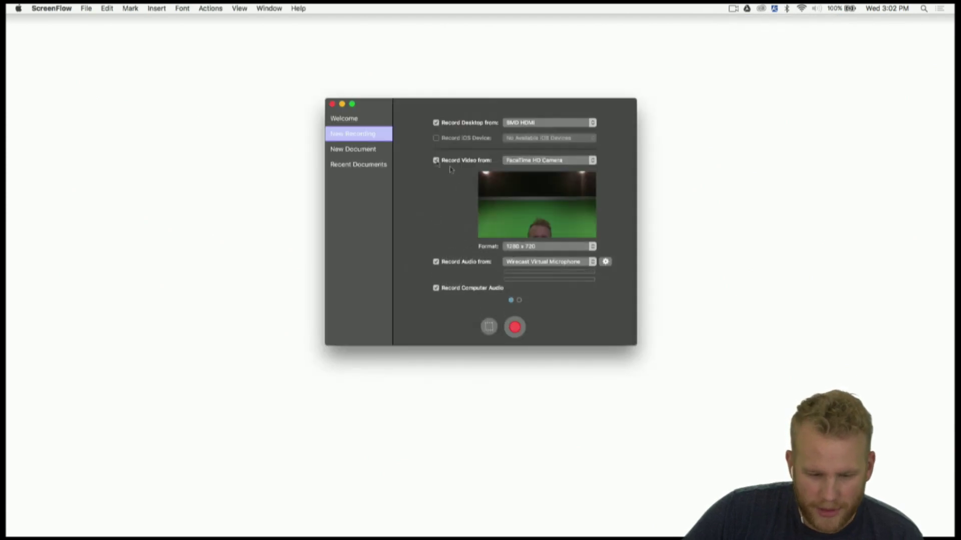
click(368, 150)
click(521, 326)
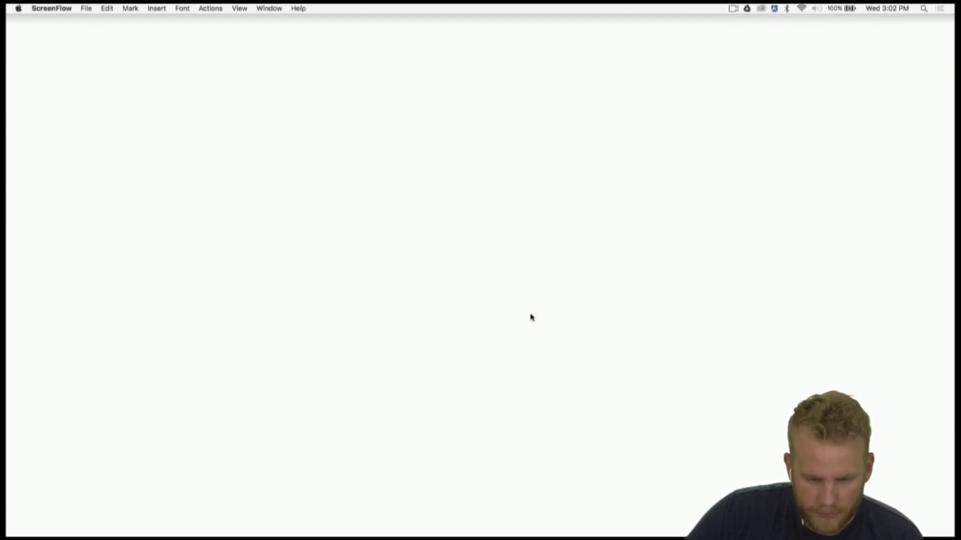
drag(211, 27, 184, 22)
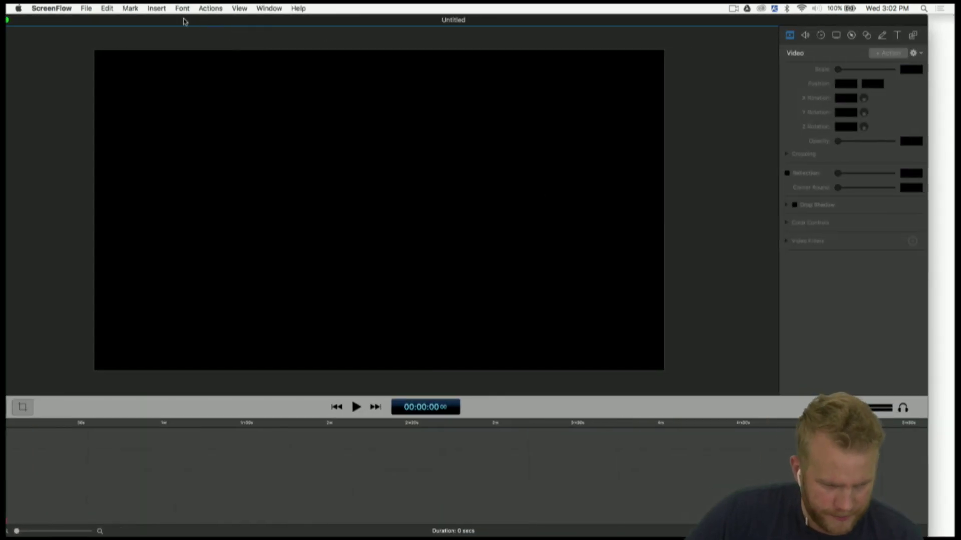
double_click(195, 19)
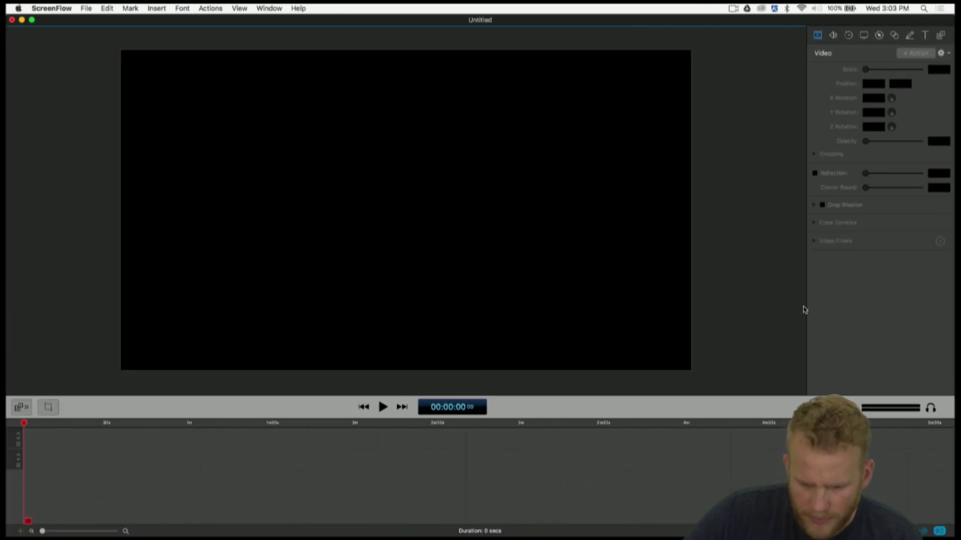
Display the media library, search the Mac for "screenflow backgrou", and show the image results in Finder.
click(939, 36)
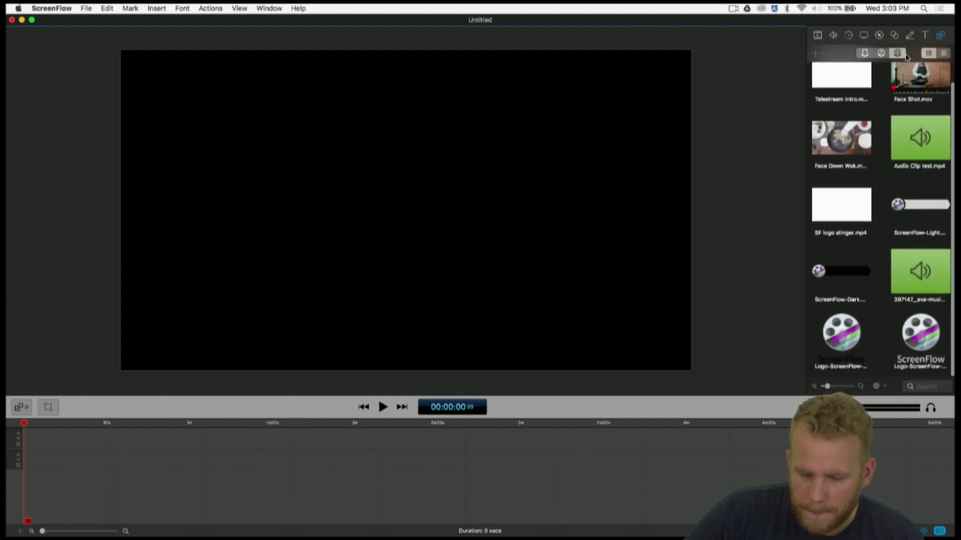
click(924, 8)
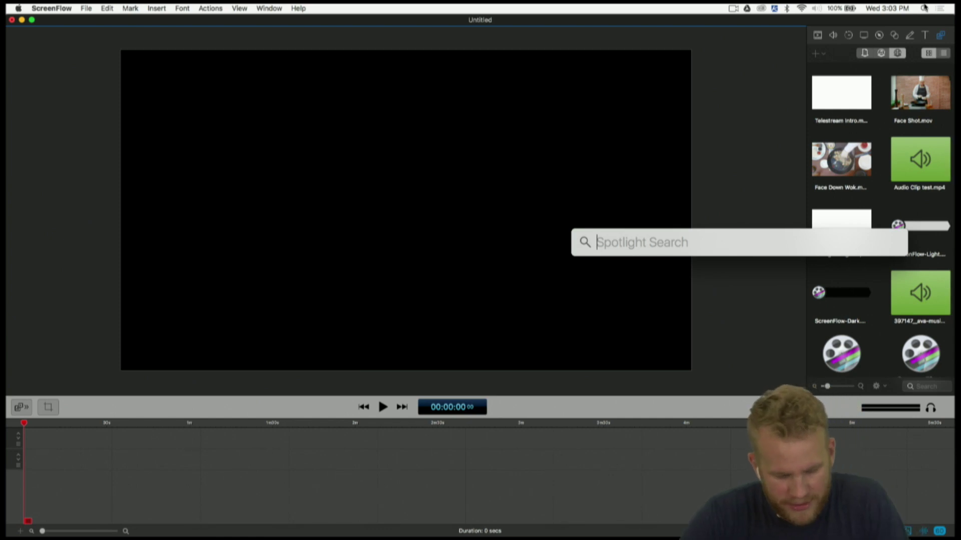
text(screenflow ba)
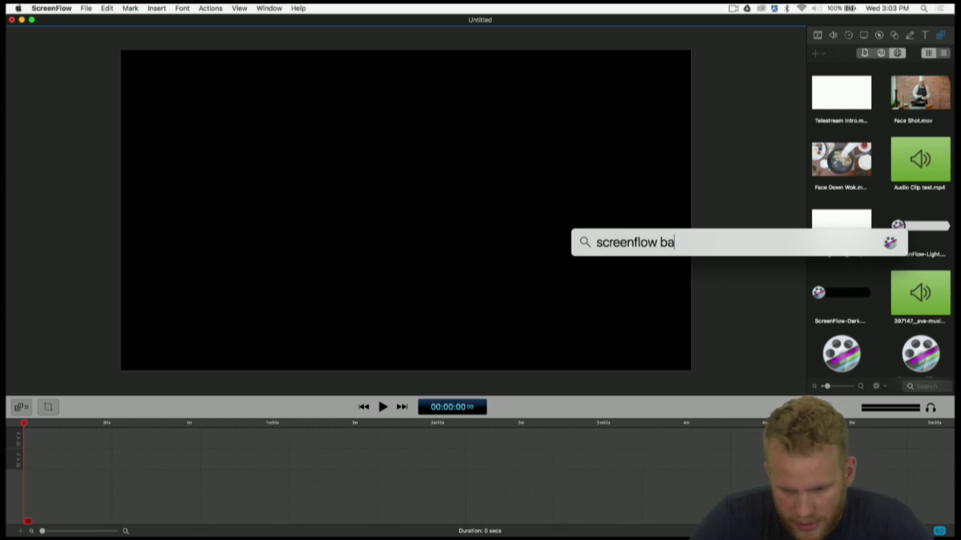
text(ck)
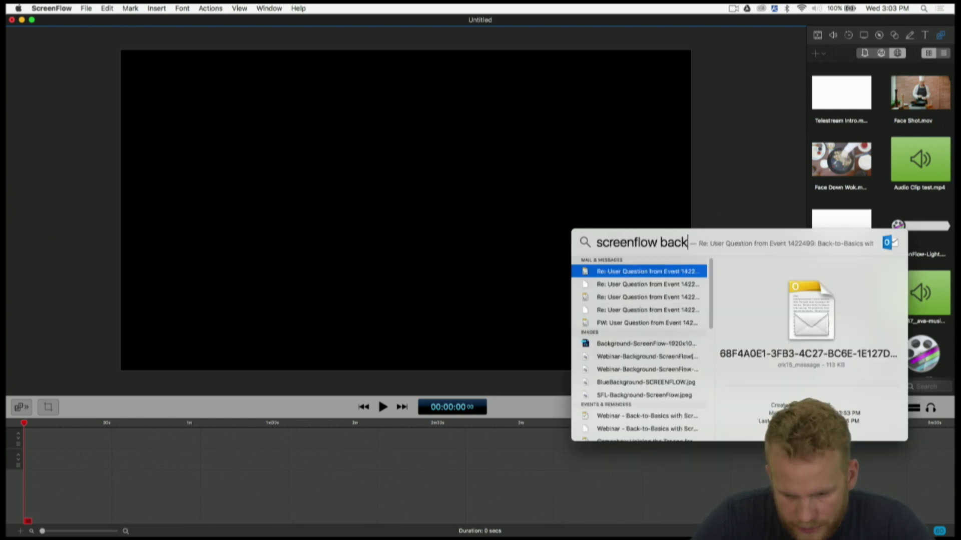
text(grou)
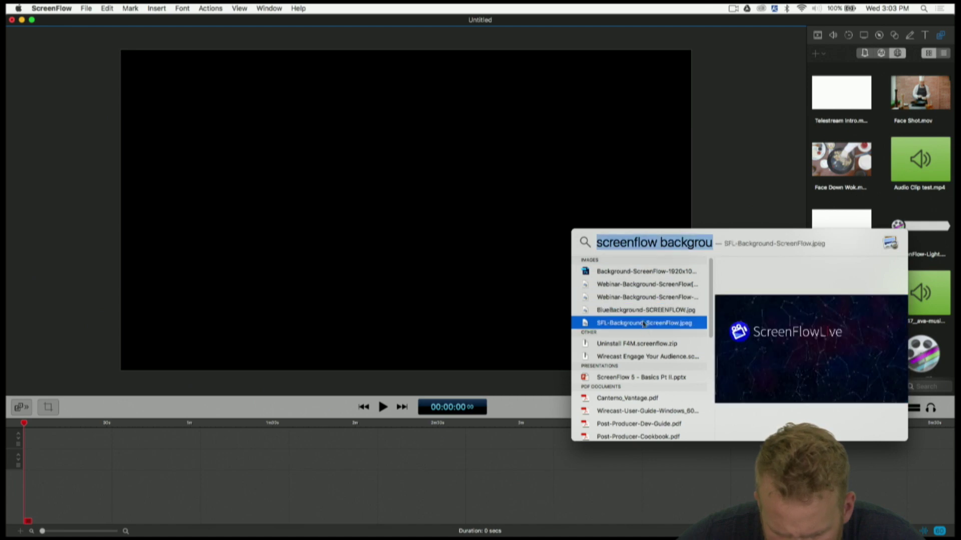
key(super+b)
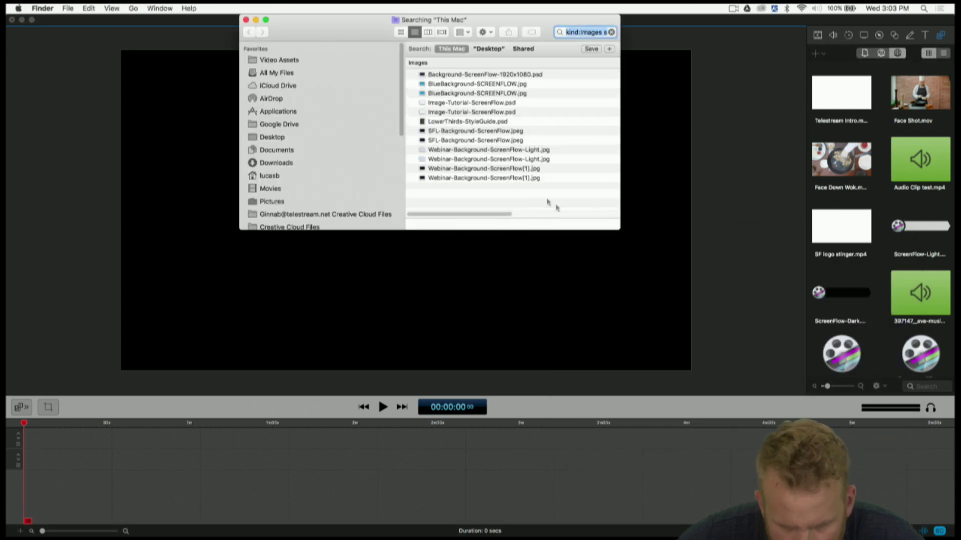
Preview the ScreenFlow background images among the Finder search results in column view.
click(469, 74)
click(469, 84)
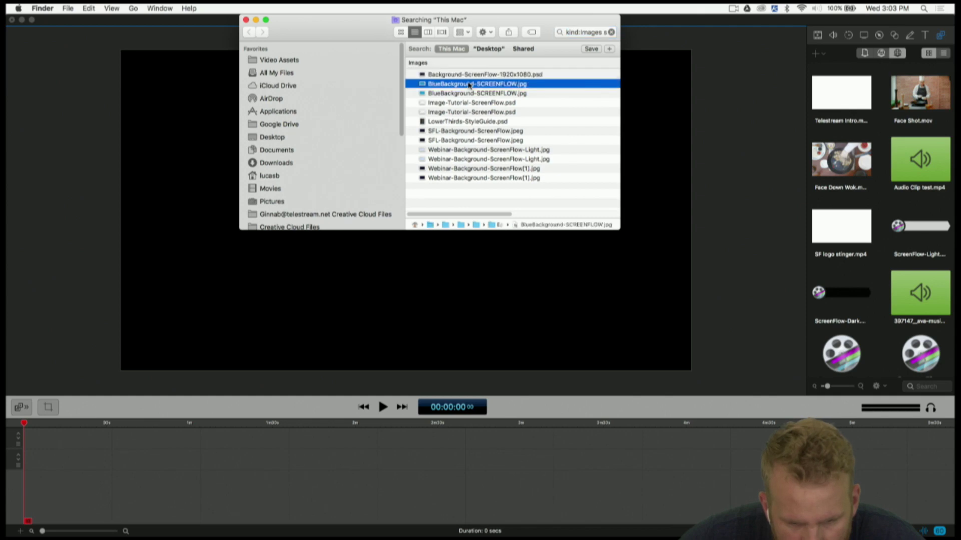
key(super+3)
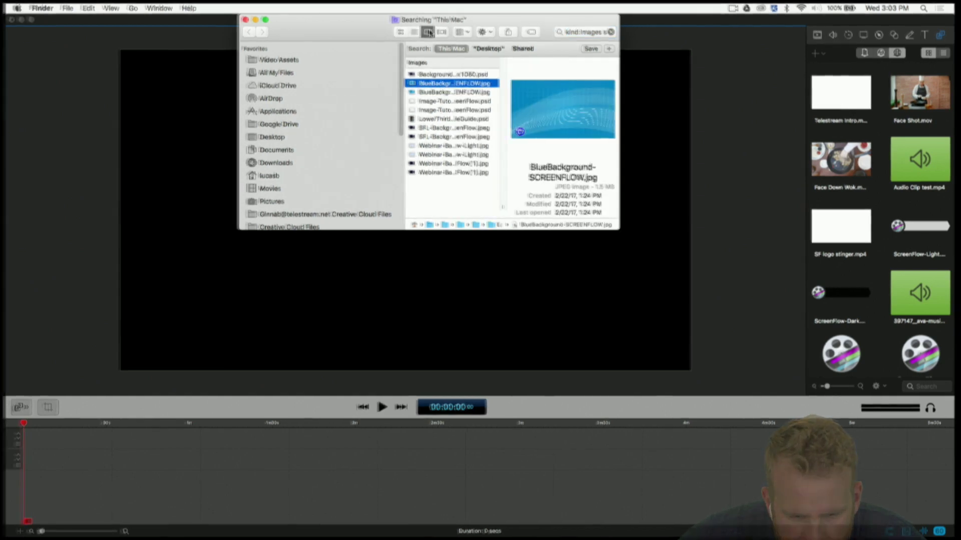
click(455, 93)
click(455, 120)
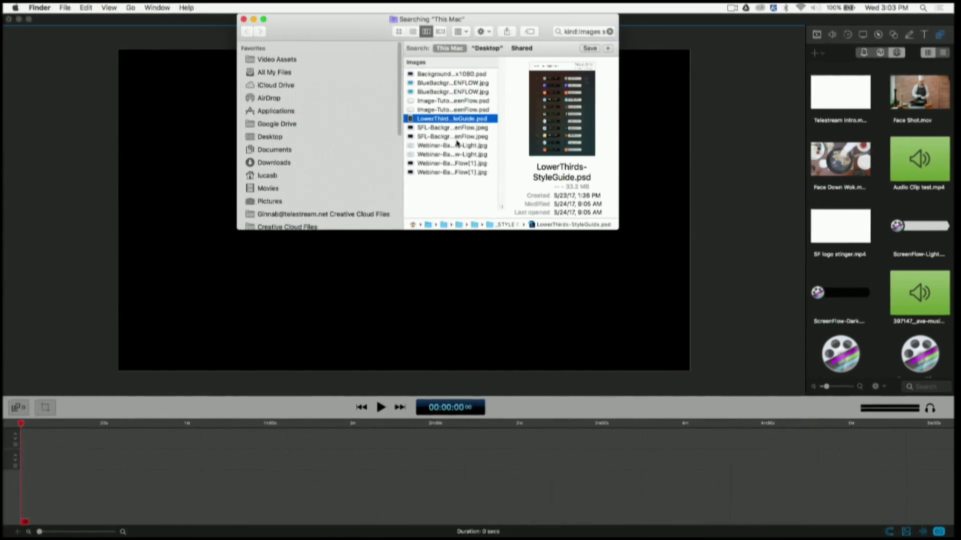
click(456, 143)
click(458, 154)
click(460, 164)
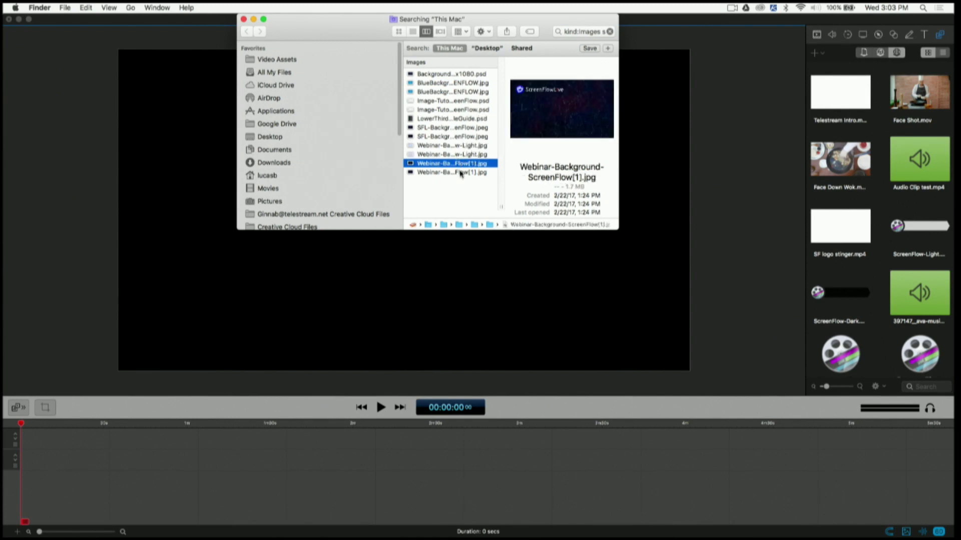
Add BlueBackground-SCREENFLOW.jpg to the timeline, starting at zero and lasting about 57 seconds.
click(442, 75)
click(442, 84)
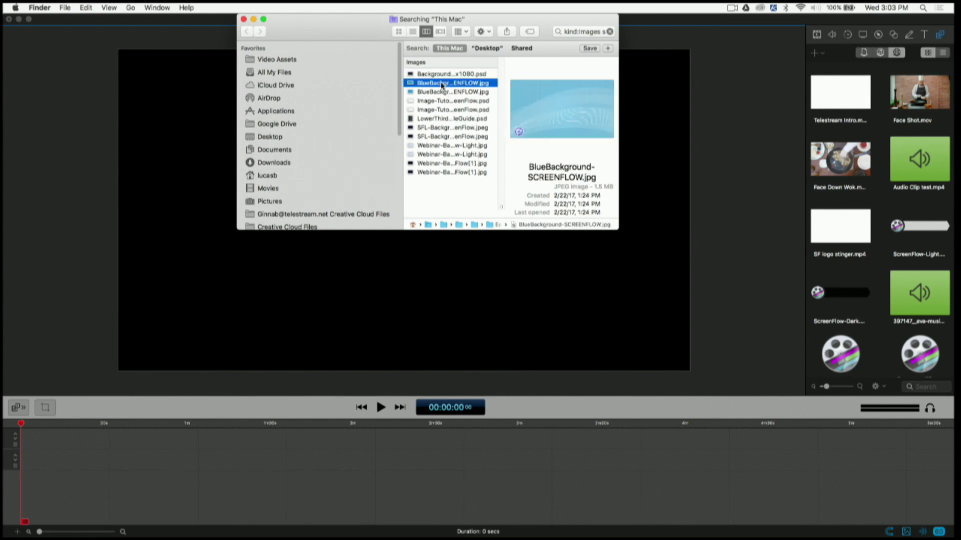
drag(442, 84, 433, 461)
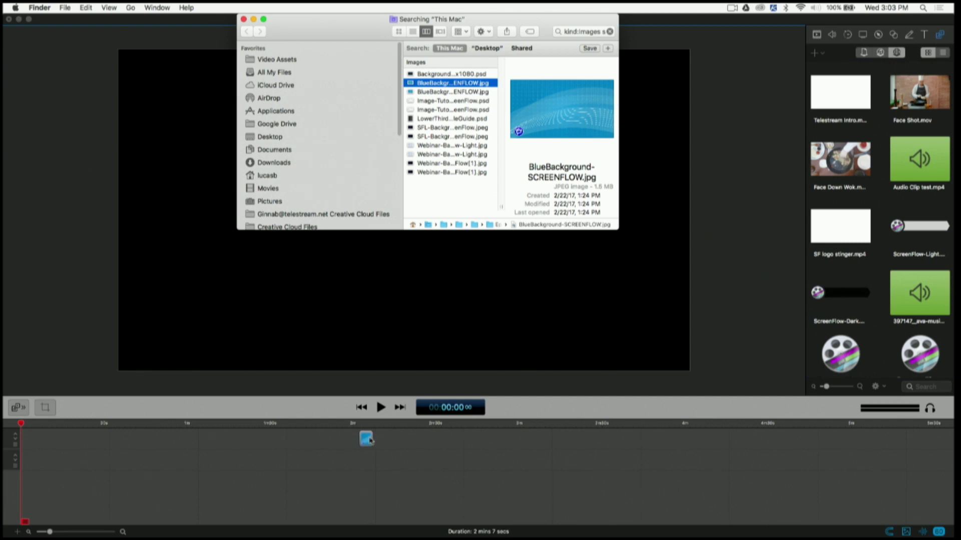
drag(369, 441, 140, 457)
Place the inverse ScreenFlow logo from the library in the canvas's lower-left corner, scaled down and with its lettering cropped off.
drag(927, 363, 317, 248)
drag(694, 280, 231, 279)
drag(421, 144, 180, 317)
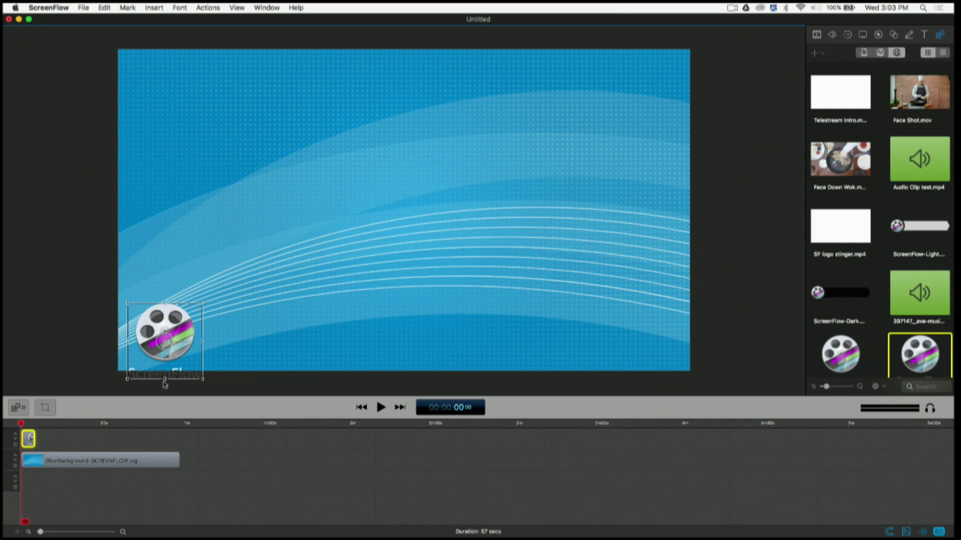
click(279, 337)
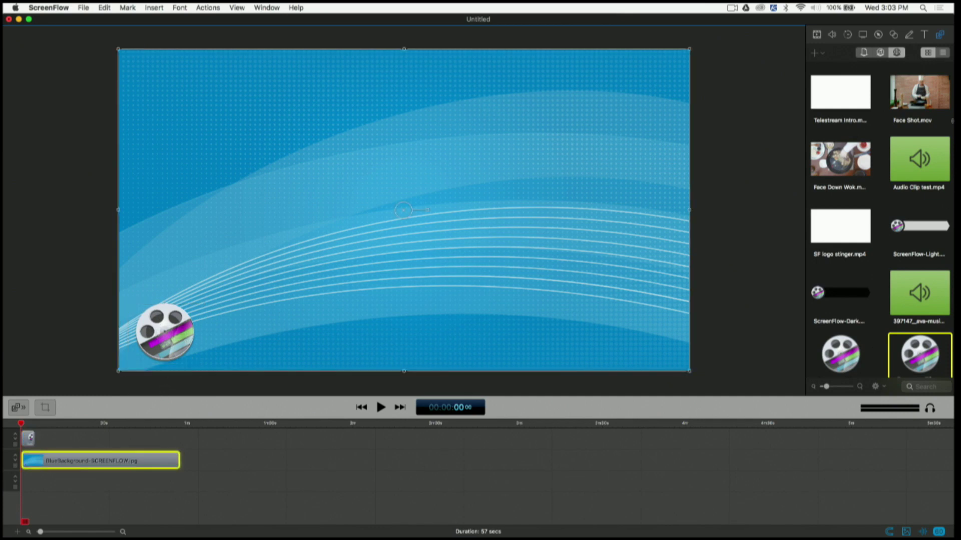
click(788, 142)
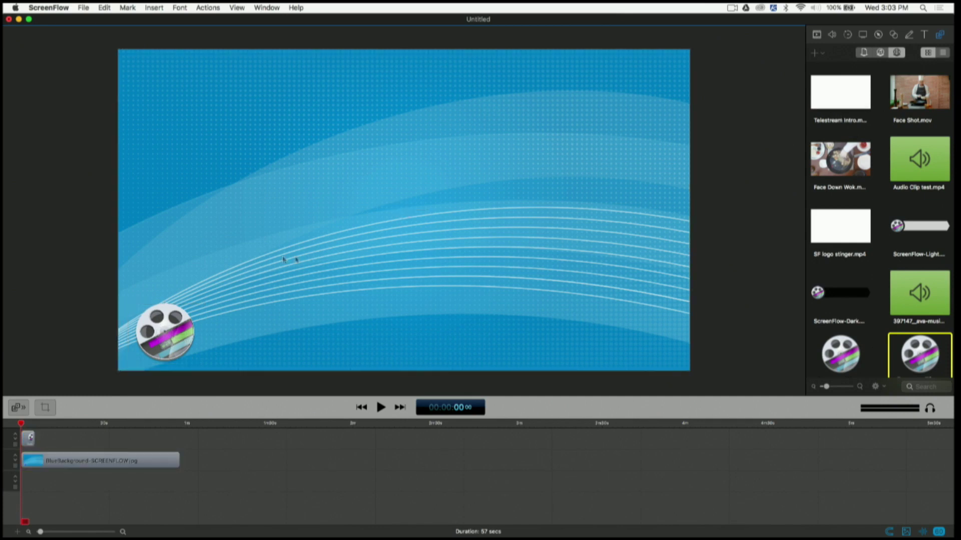
drag(156, 332, 157, 335)
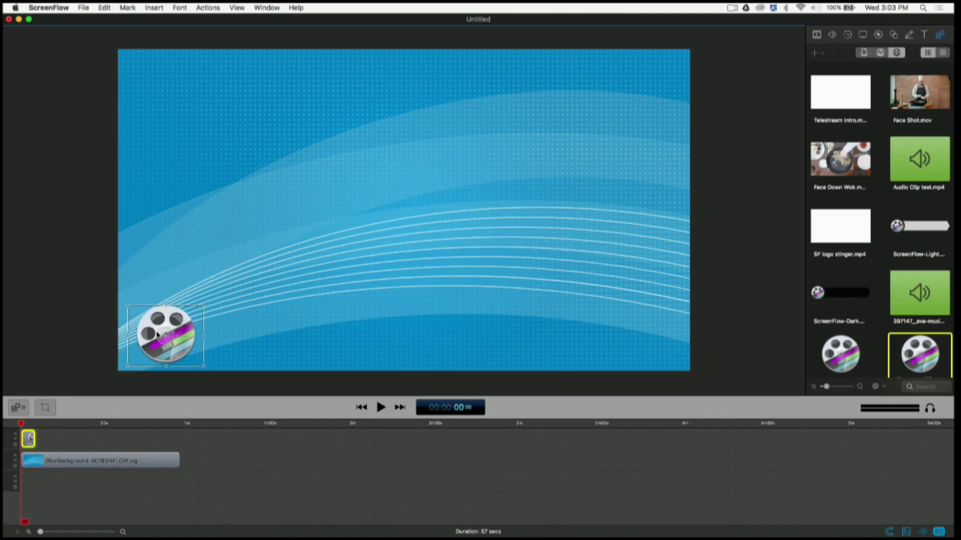
click(743, 227)
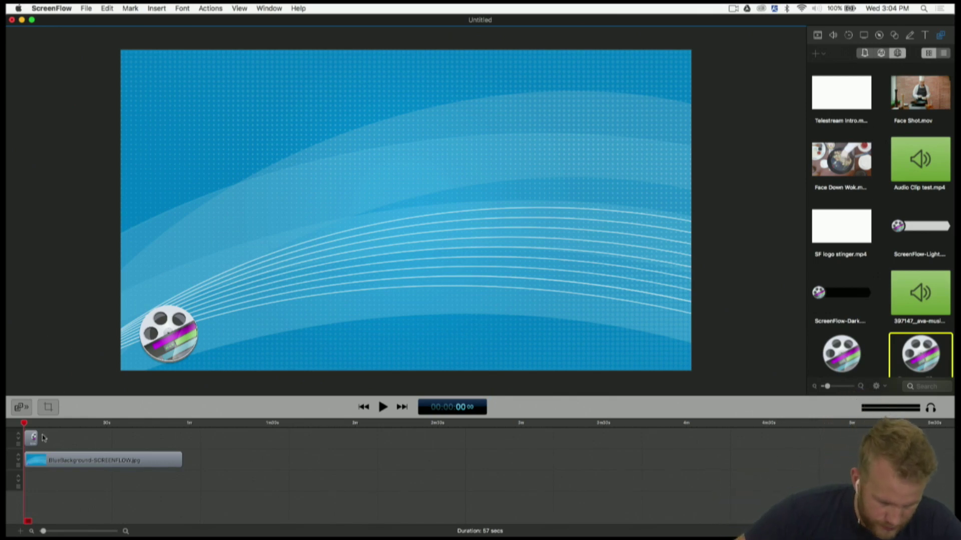
Extend the logo clip to 57.4 seconds so it ends together with the background clip.
drag(43, 439, 185, 442)
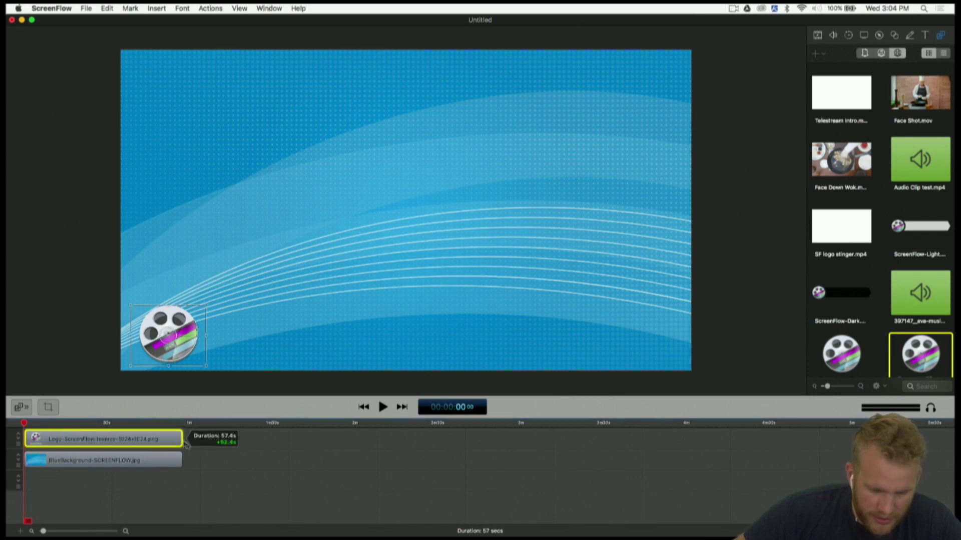
click(259, 461)
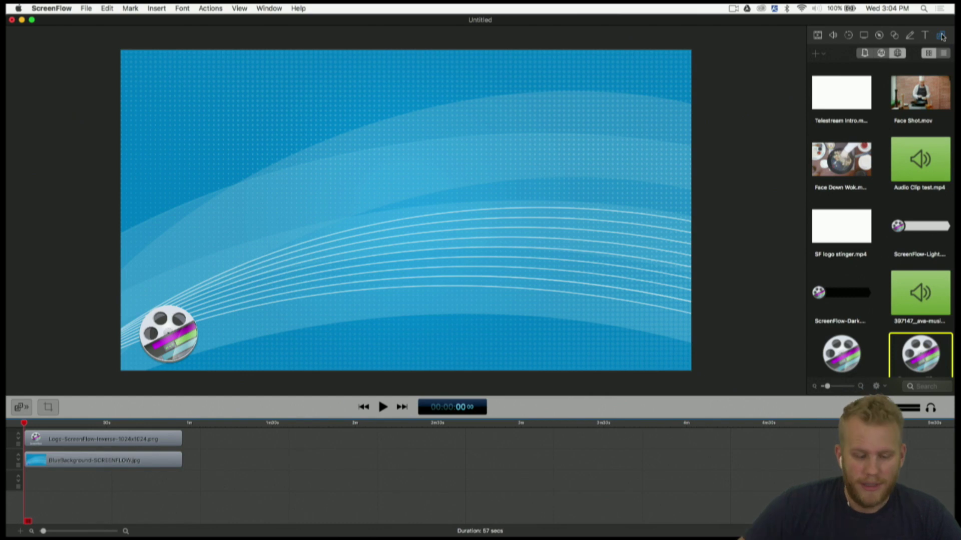
Add a text clip reading "Thanks for watching!" with a second line "Check out my other videos and dont forget to subscribe!".
click(927, 36)
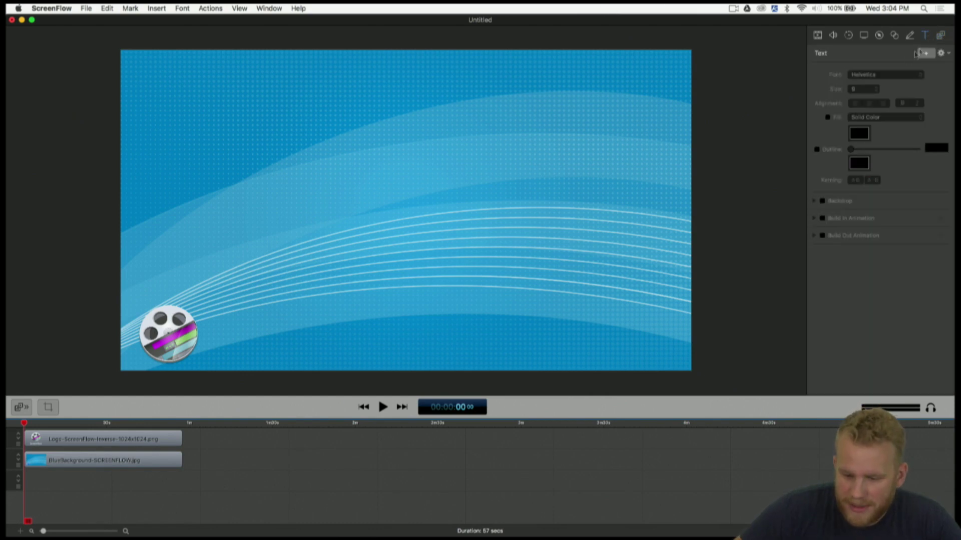
click(925, 53)
text(Thank)
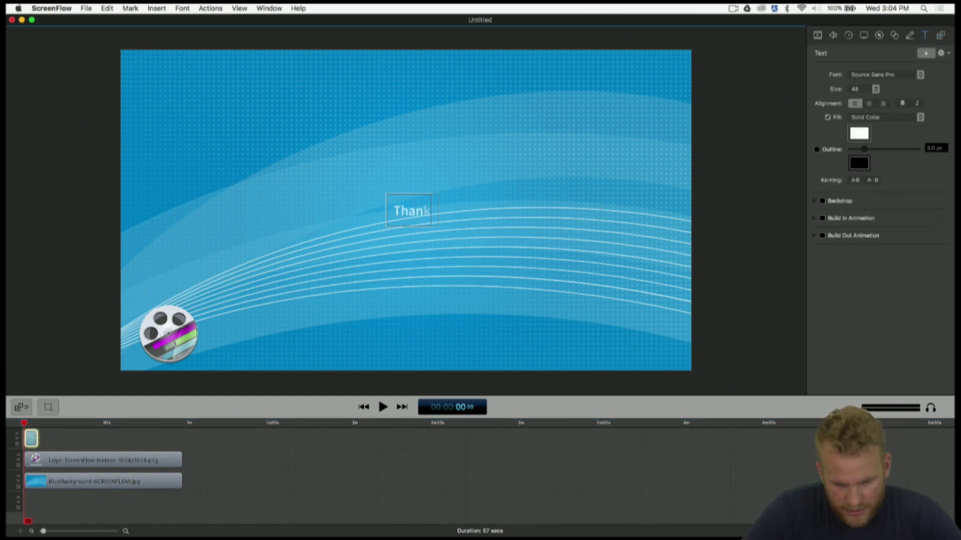
text(s for watching)
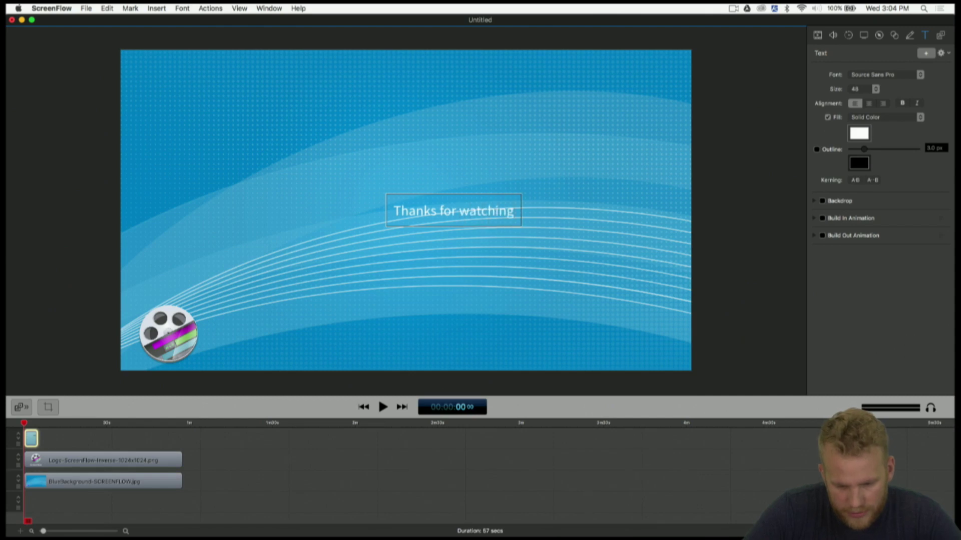
text(!)
key(Return)
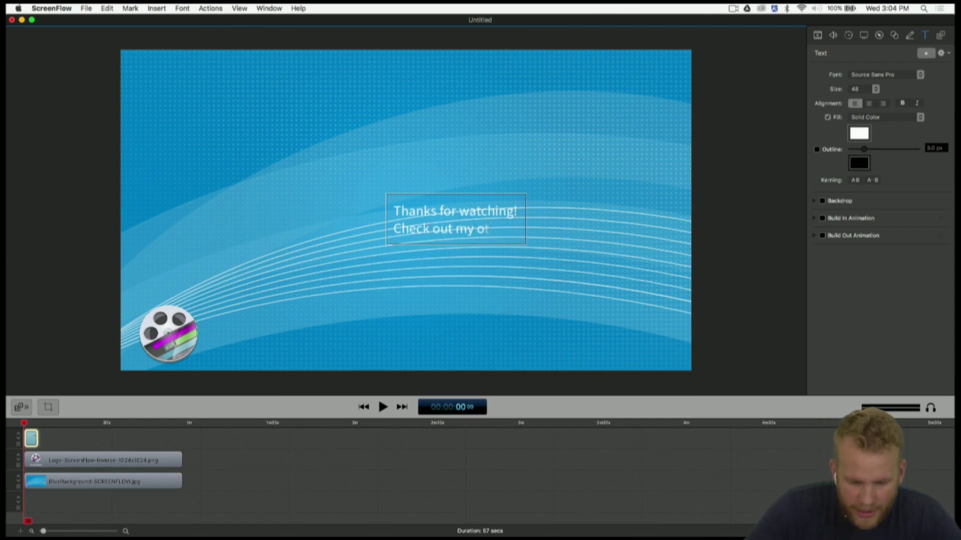
text(Check out my other videos and)
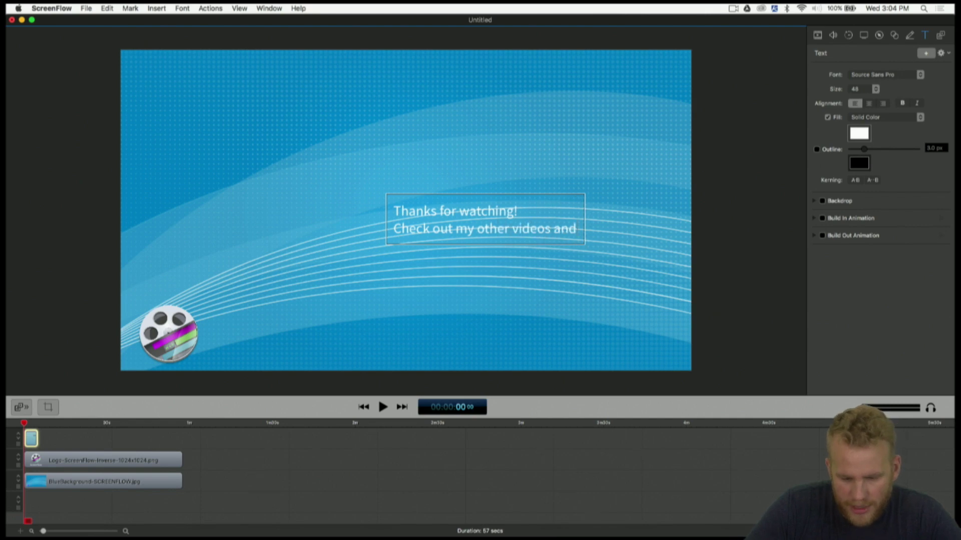
text( dont forget to)
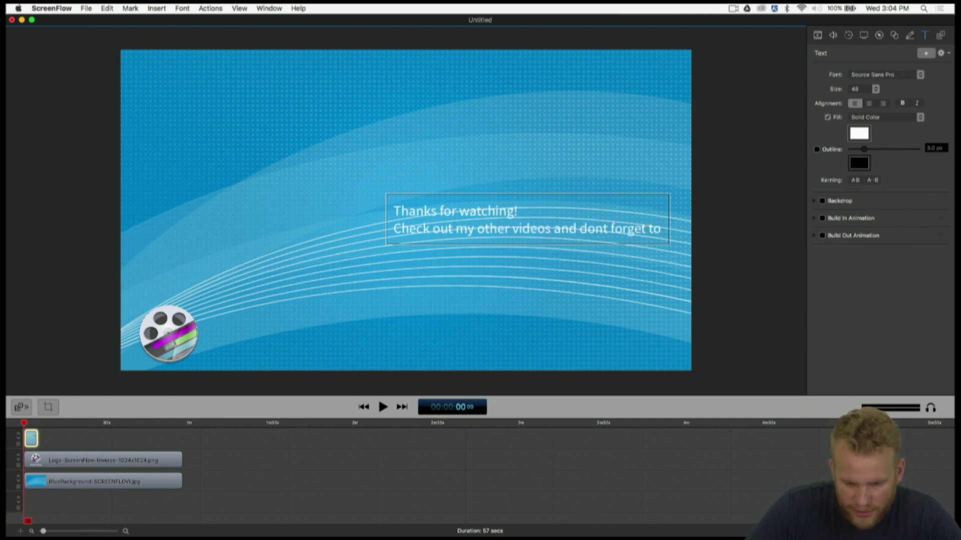
text( subscribe)
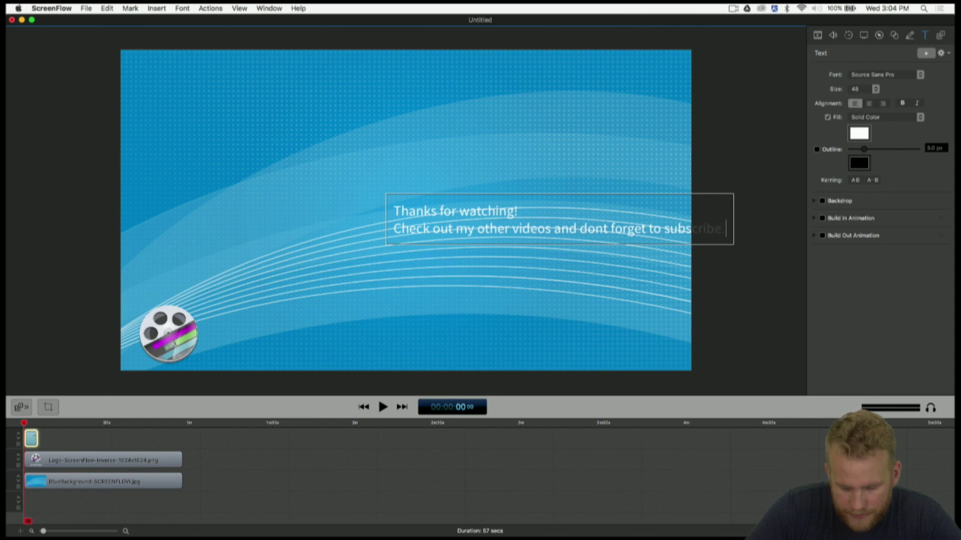
text(!)
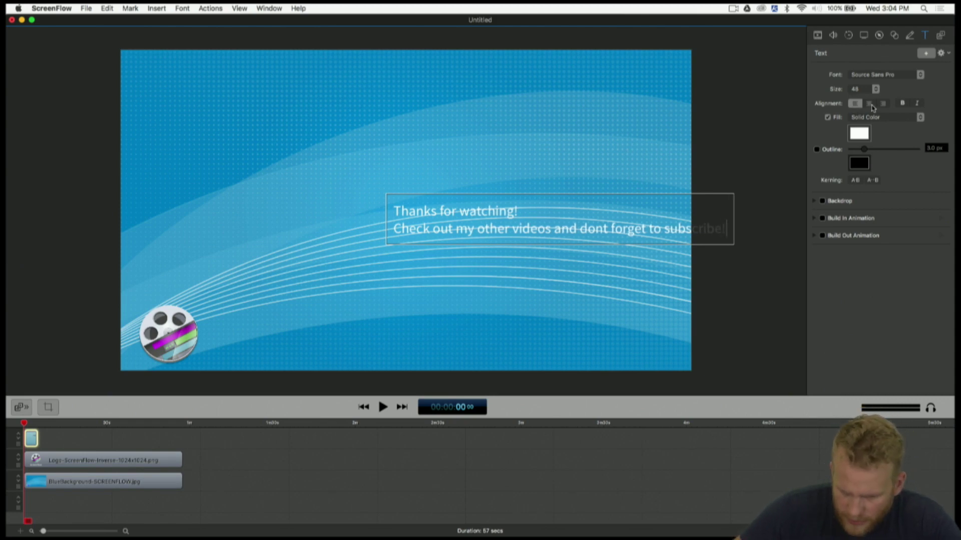
Center-align both lines of the thank-you text and move the text to the upper middle of the canvas.
triple_click(722, 229)
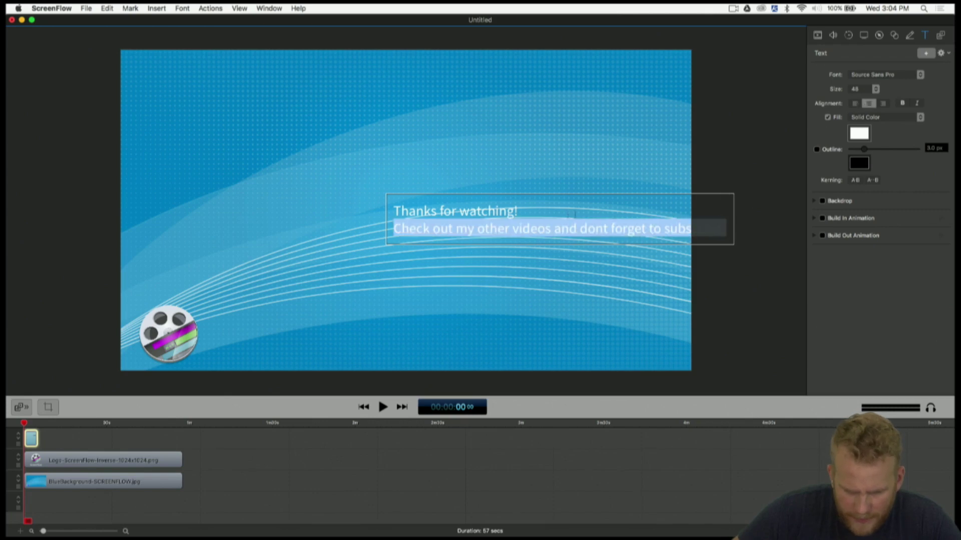
triple_click(503, 215)
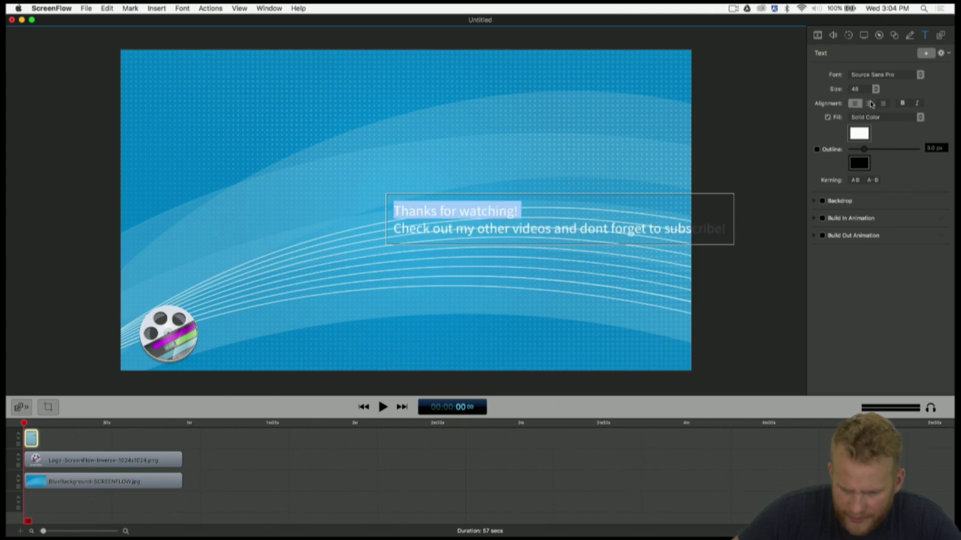
click(870, 104)
click(625, 212)
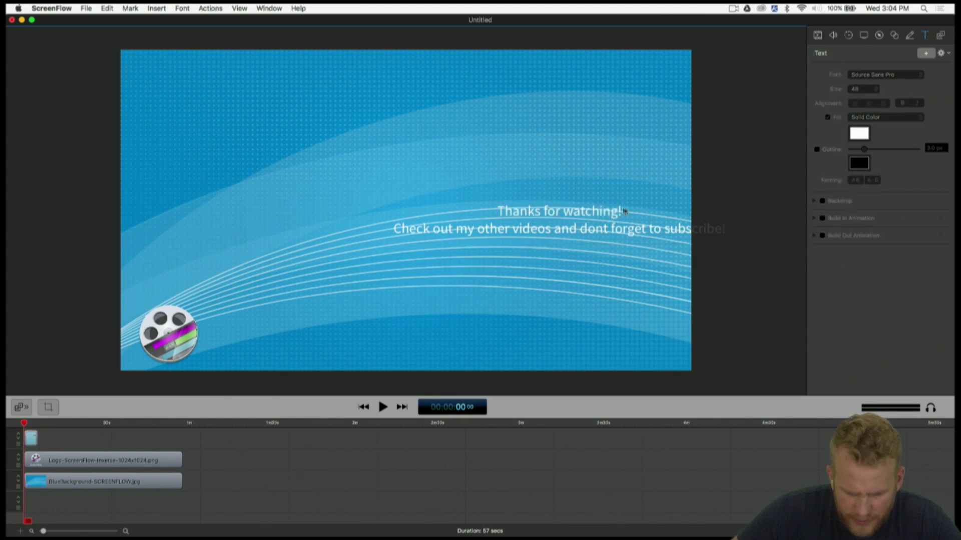
drag(624, 212, 444, 99)
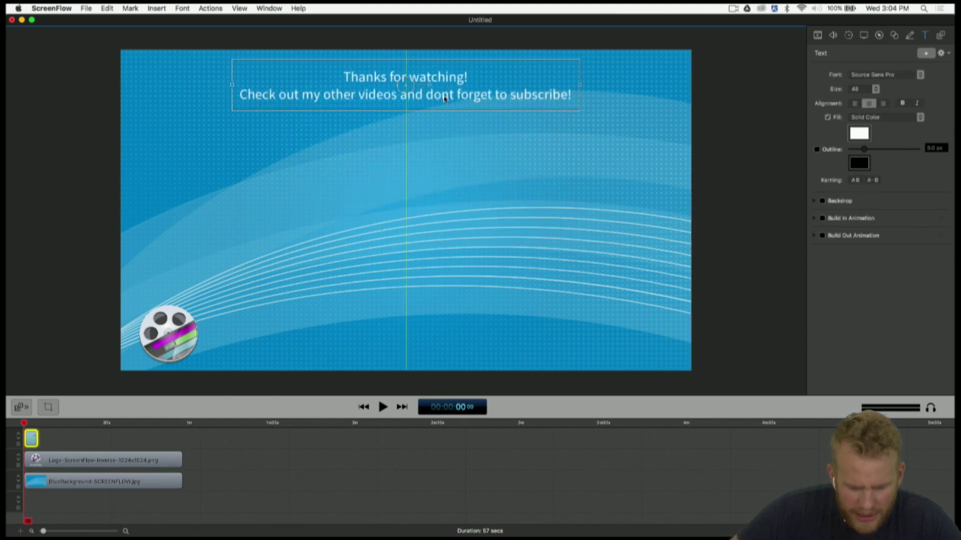
Set the font size of the whole thank-you message to 96.
triple_click(444, 98)
click(554, 94)
key(super+a)
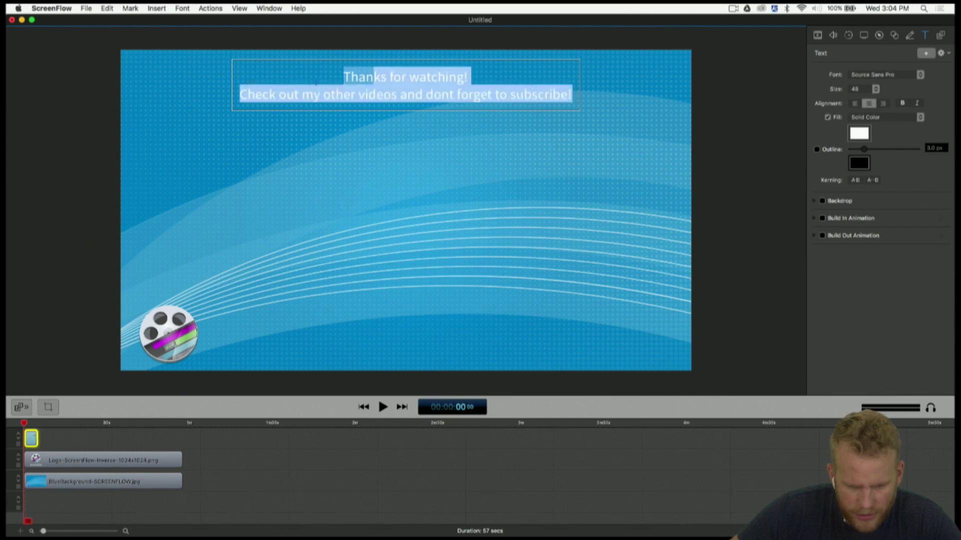
click(875, 89)
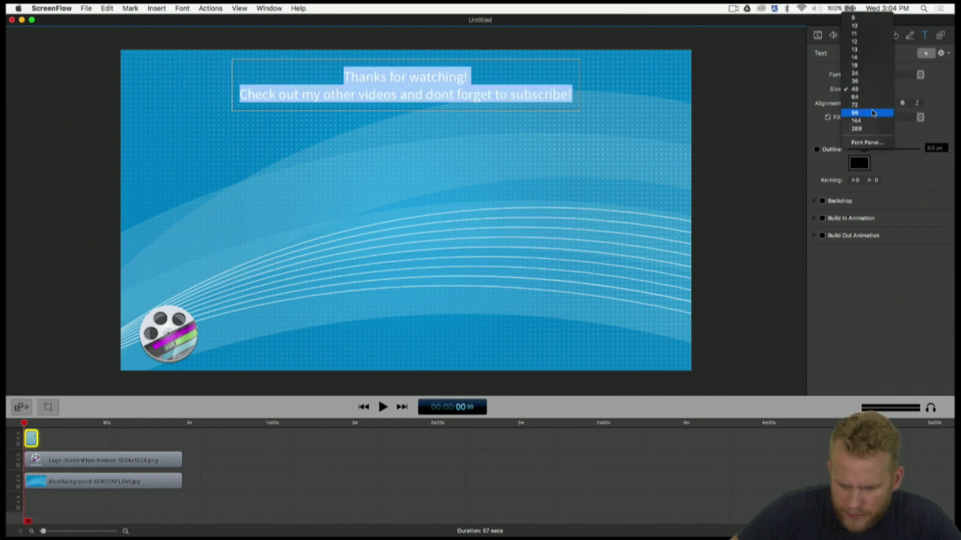
click(873, 113)
click(793, 253)
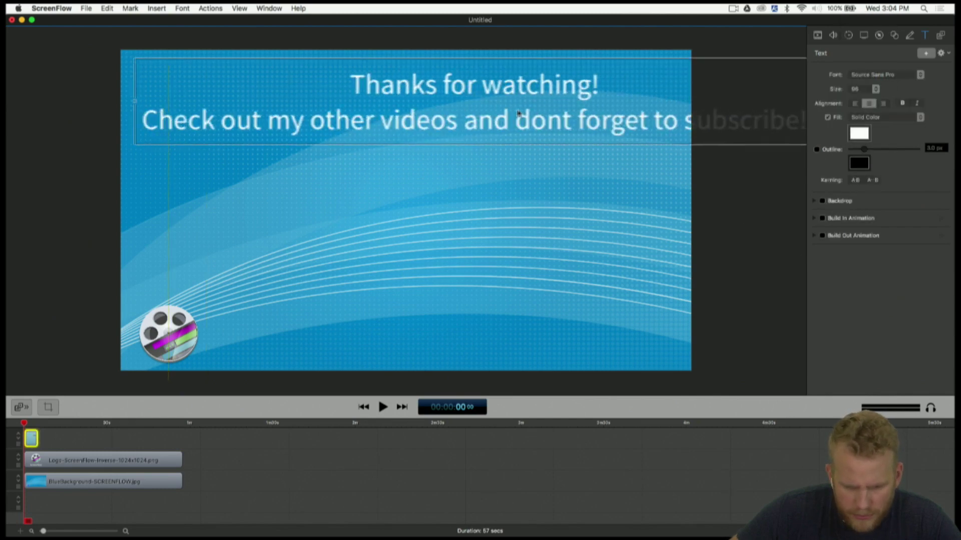
Narrow the text box so the message wraps onto three lines centered along the canvas's upper edge, and extend its clip to about 33 seconds.
click(621, 114)
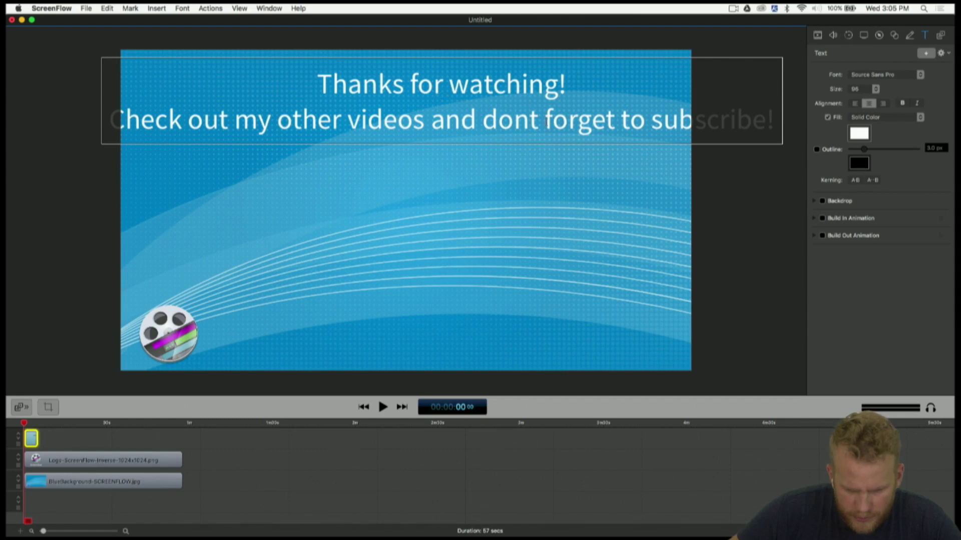
drag(782, 101, 546, 102)
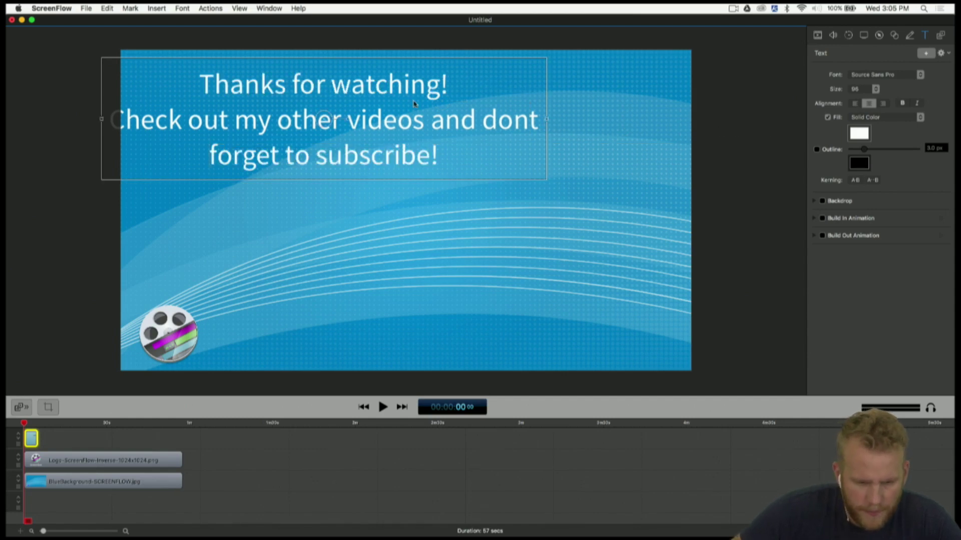
drag(326, 120, 408, 110)
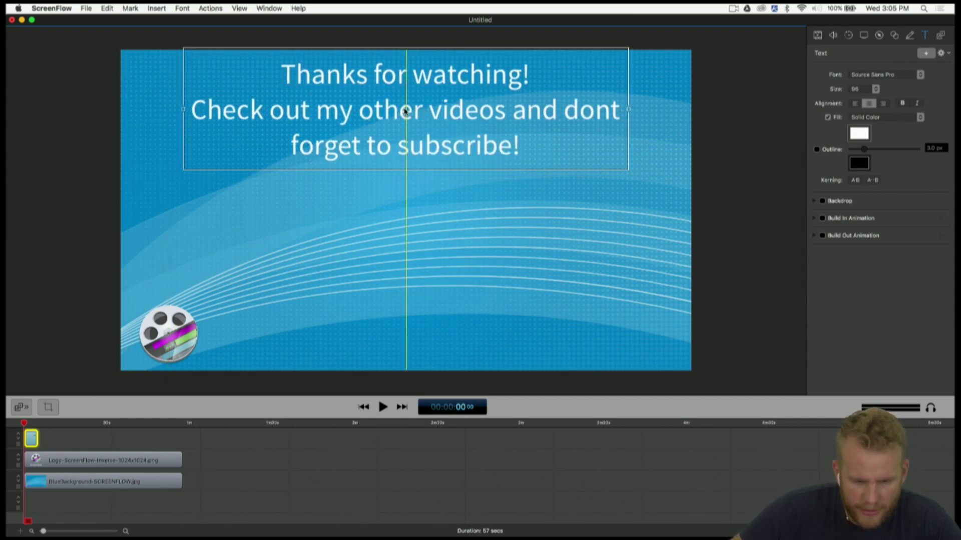
click(518, 245)
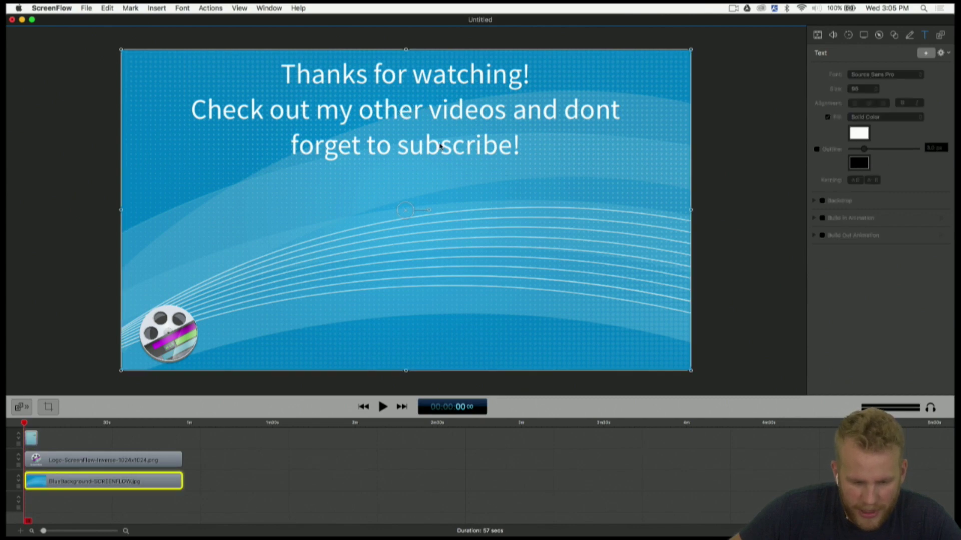
click(70, 443)
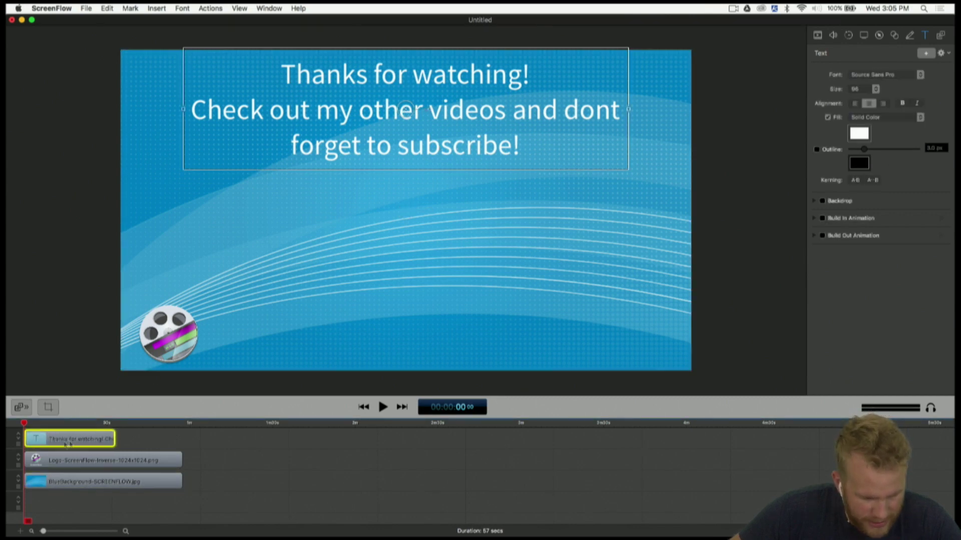
Color the word "subscribe" in the message pinkish red.
triple_click(474, 148)
click(473, 148)
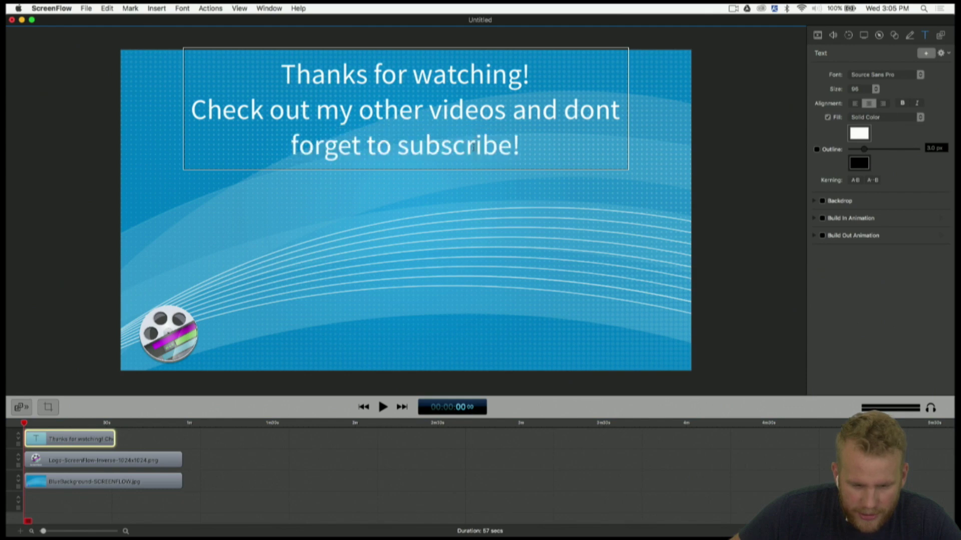
drag(402, 147, 515, 150)
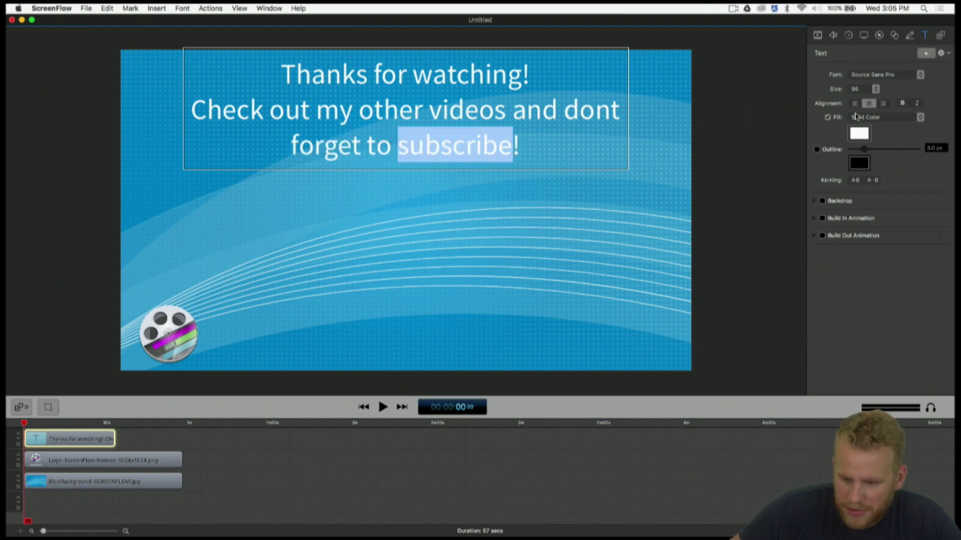
click(859, 133)
drag(678, 163, 722, 180)
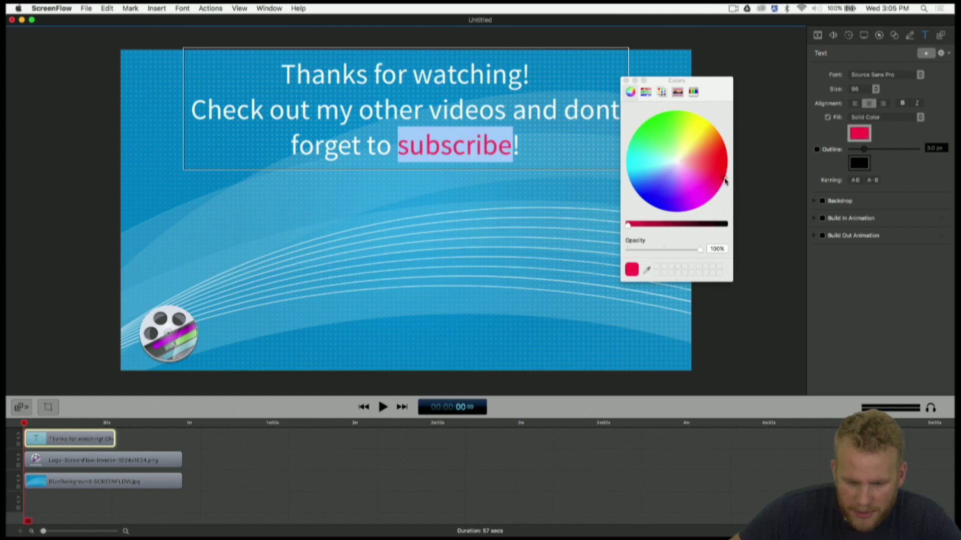
click(626, 81)
click(722, 155)
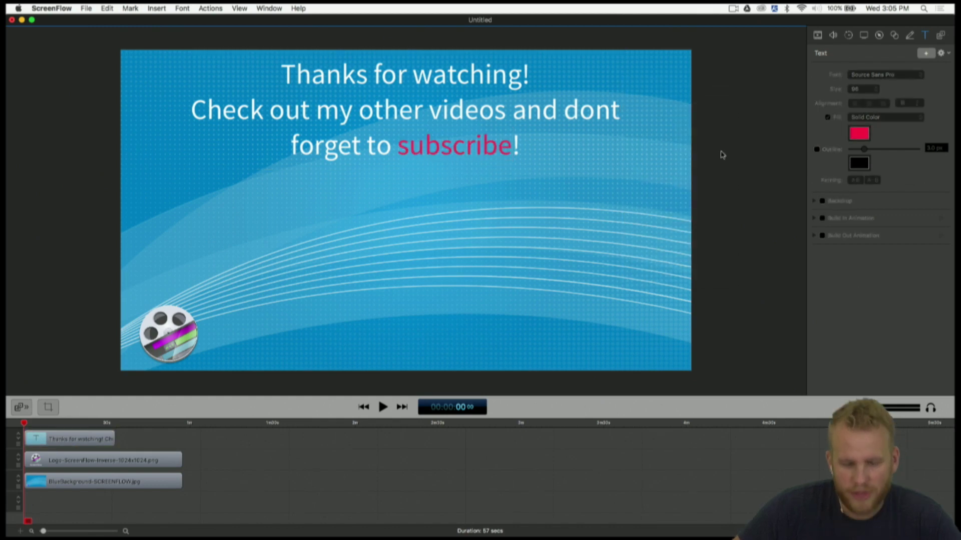
click(428, 194)
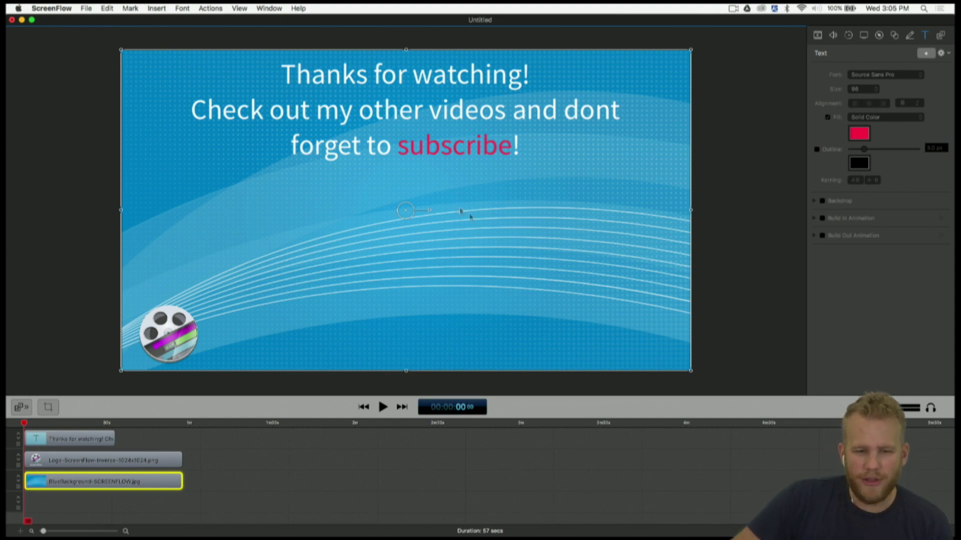
drag(555, 235, 680, 294)
key(super+z)
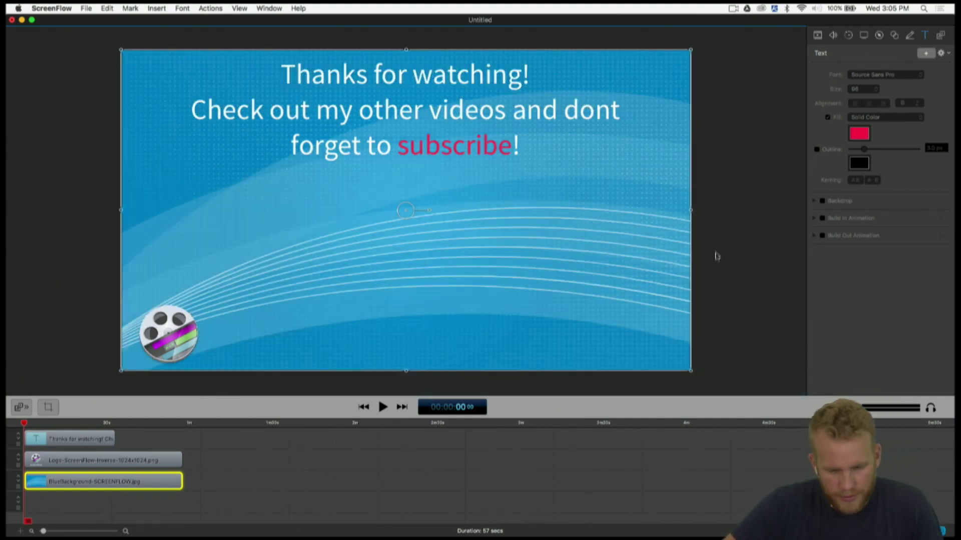
click(721, 240)
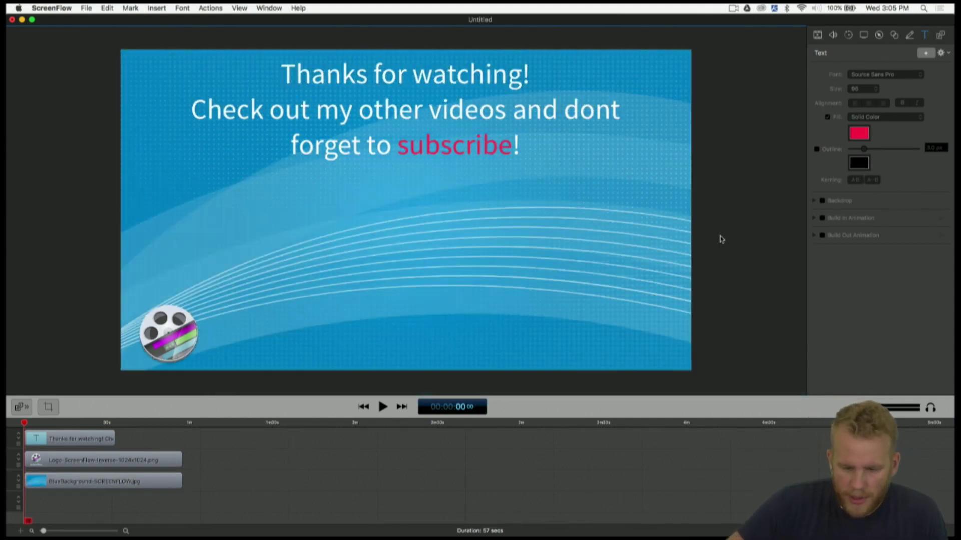
Add Face Shot.mov from the library, scaled down and placed in the right half of the canvas beneath the text.
click(941, 36)
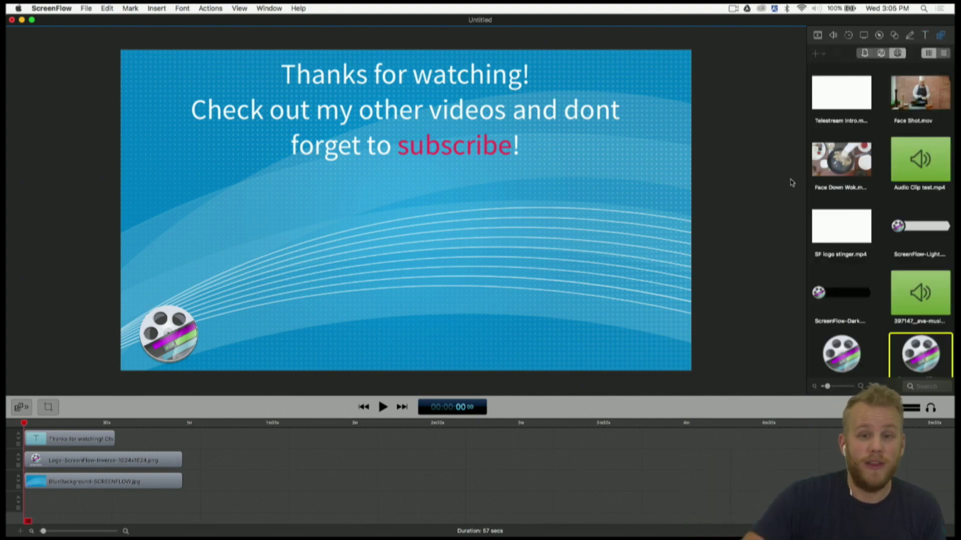
drag(910, 90, 322, 271)
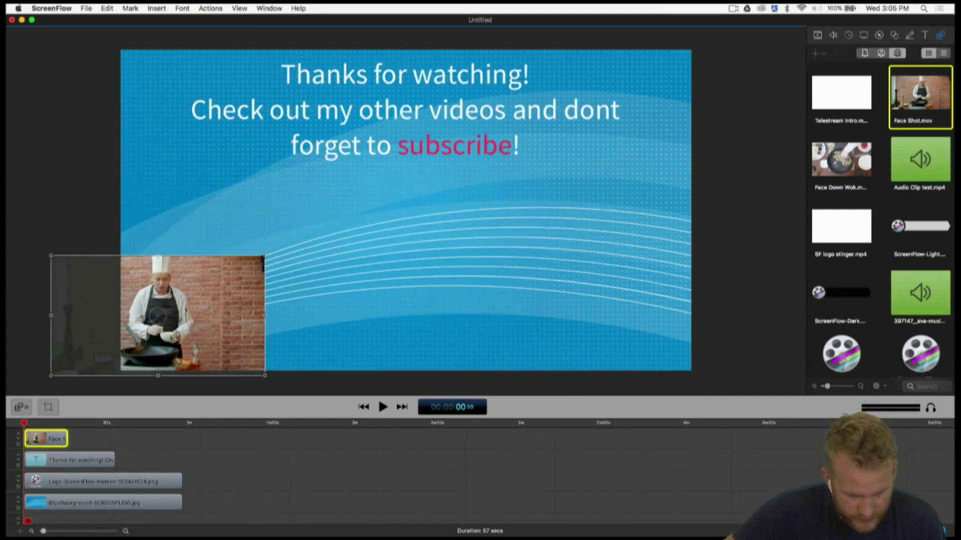
drag(261, 355, 651, 283)
Add Face Down Wok.mov scaled to match the chef video, and arrange the two side by side beneath the text.
drag(846, 150, 292, 226)
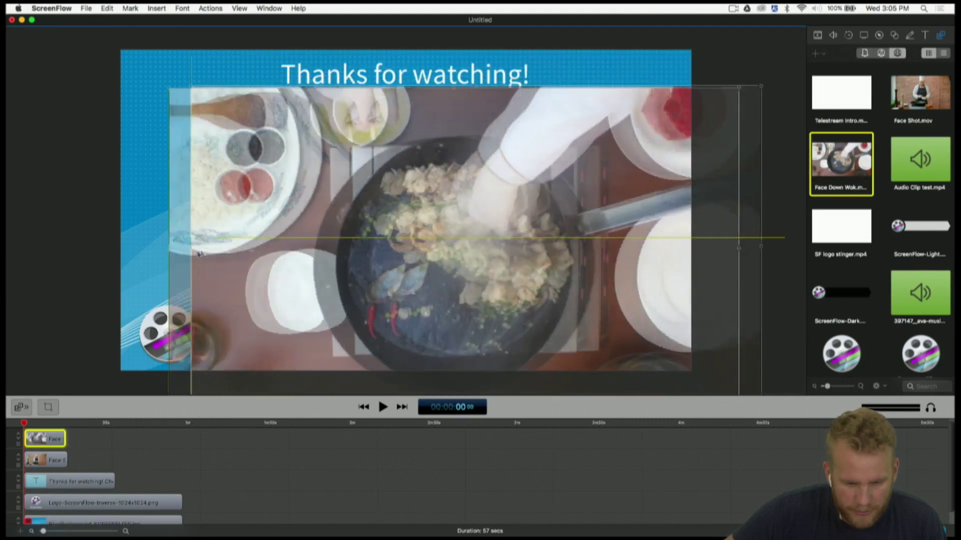
drag(170, 92, 494, 272)
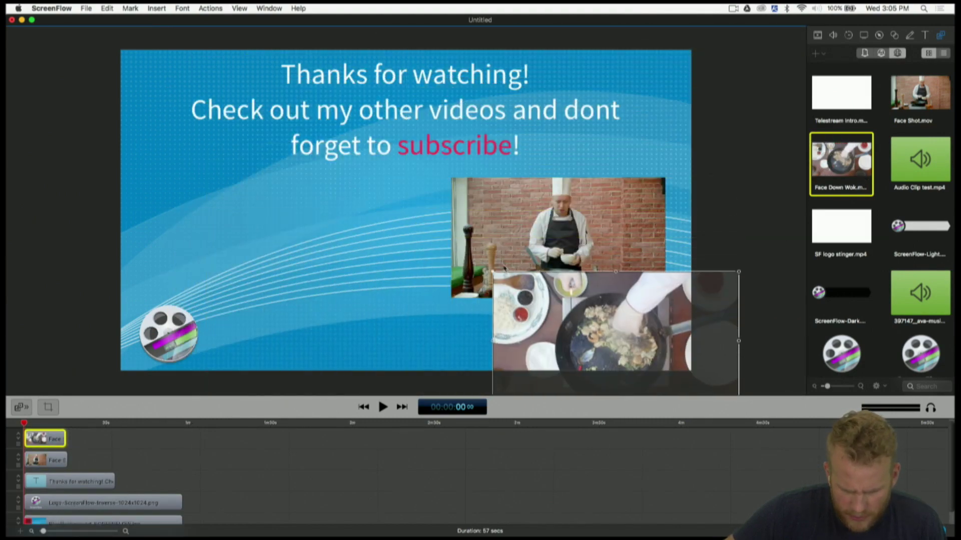
drag(633, 341, 590, 251)
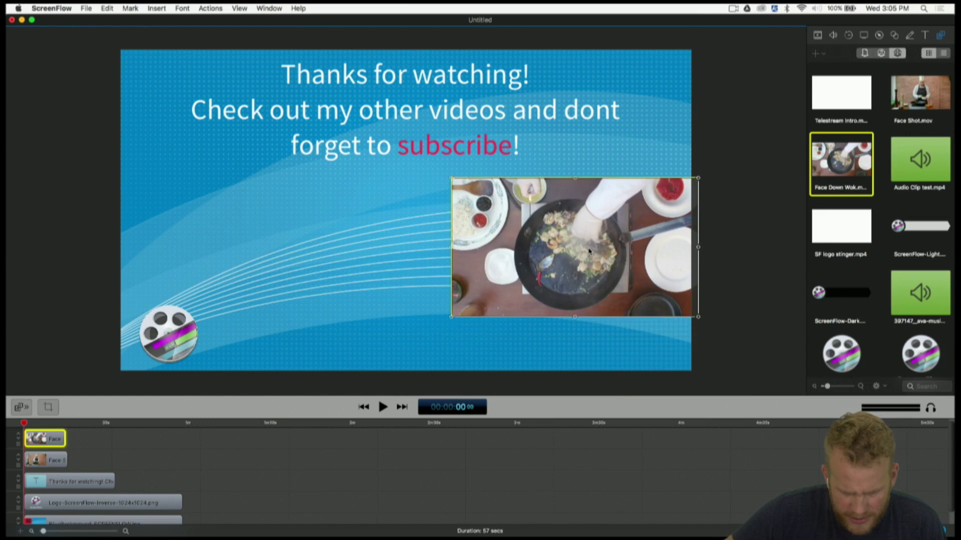
drag(699, 320, 662, 299)
drag(615, 256, 332, 255)
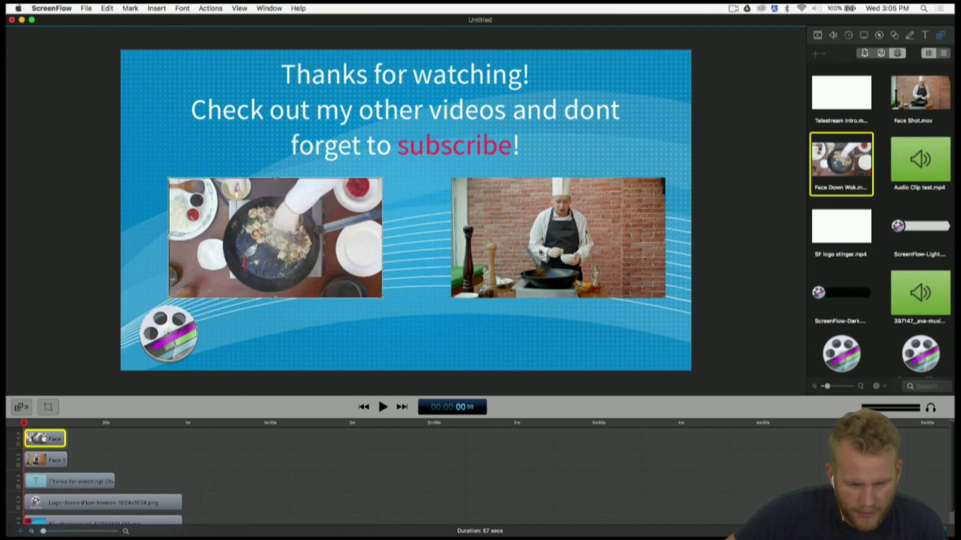
drag(544, 253, 528, 251)
click(721, 239)
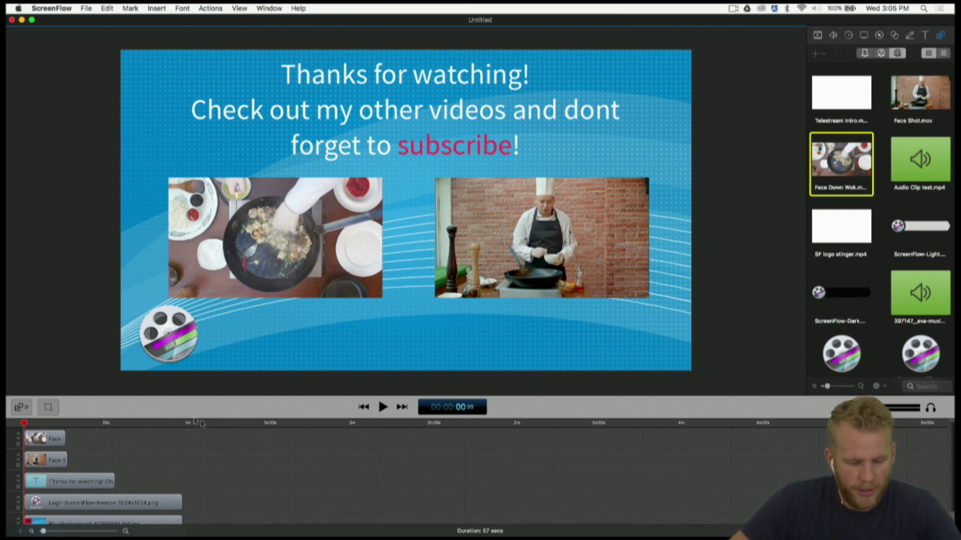
Zoom in on the timeline, enlarge its area until all clip tracks show, and place the playhead at about 8 seconds.
click(67, 531)
drag(67, 532, 73, 532)
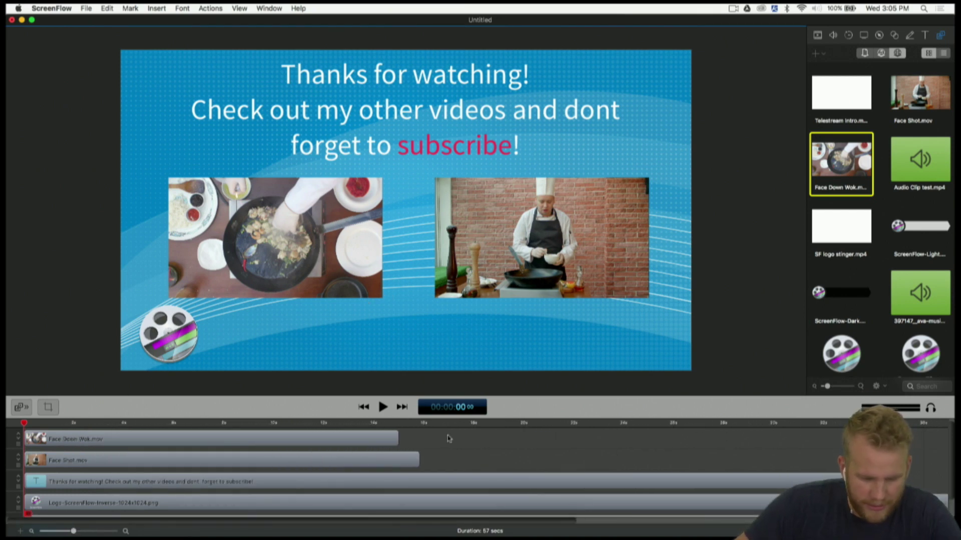
drag(461, 420, 450, 227)
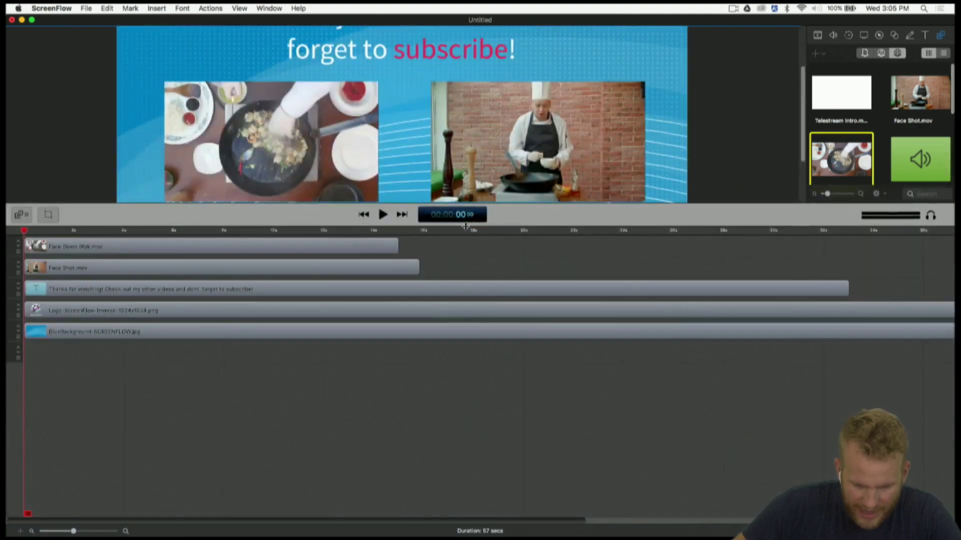
click(225, 230)
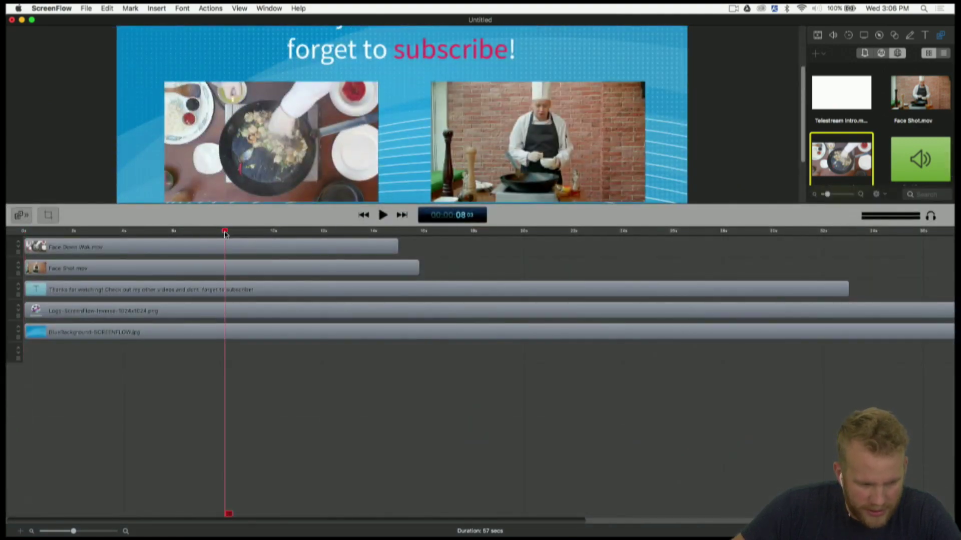
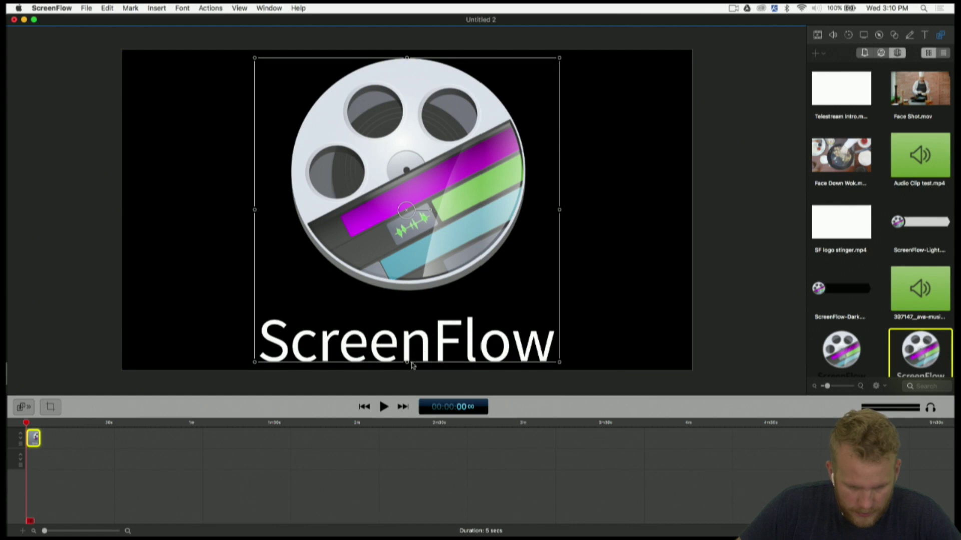
Crop the lettering off the ScreenFlow logo, center the reel on the canvas and extend the logo clip to 8 seconds.
drag(407, 368, 425, 284)
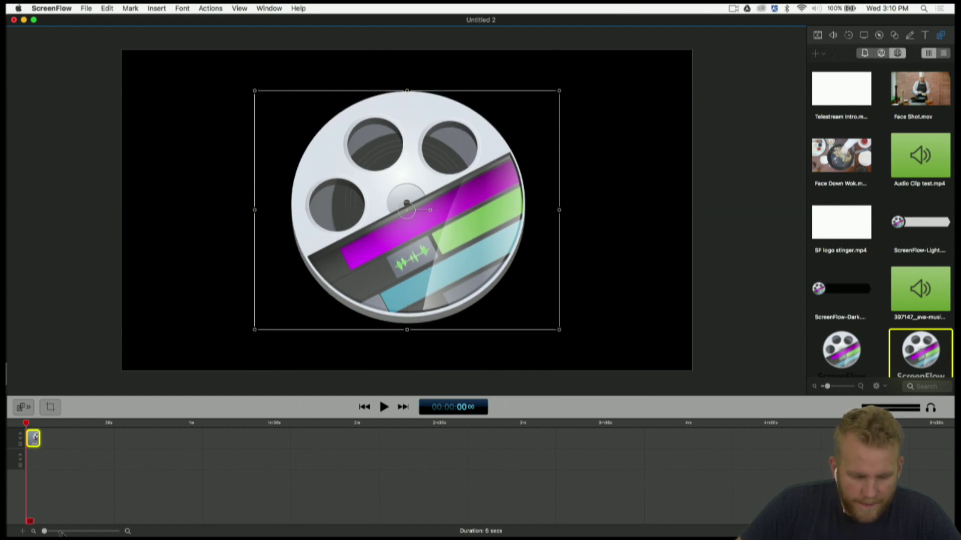
drag(60, 534, 65, 531)
drag(355, 442, 554, 441)
click(496, 486)
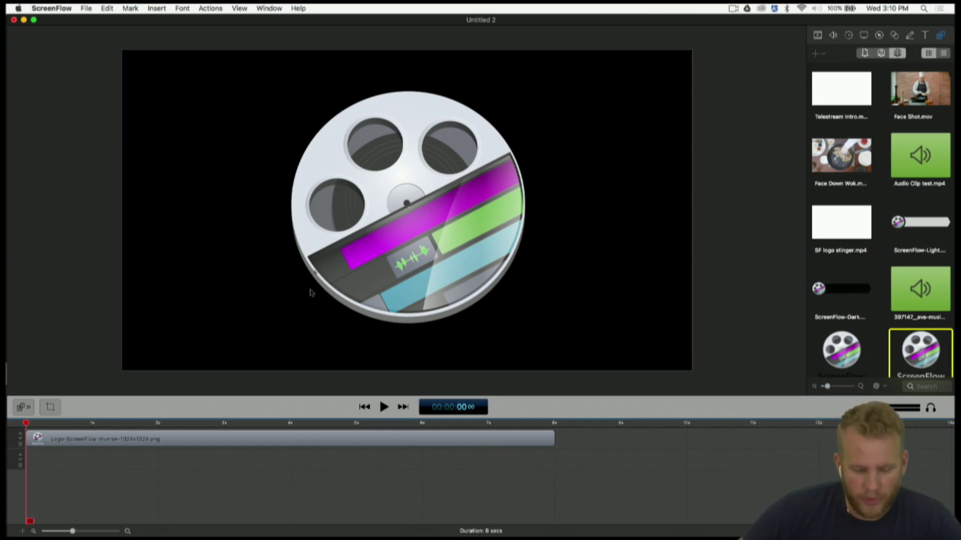
Add a video action to the logo clip at about 3.7 seconds.
click(273, 424)
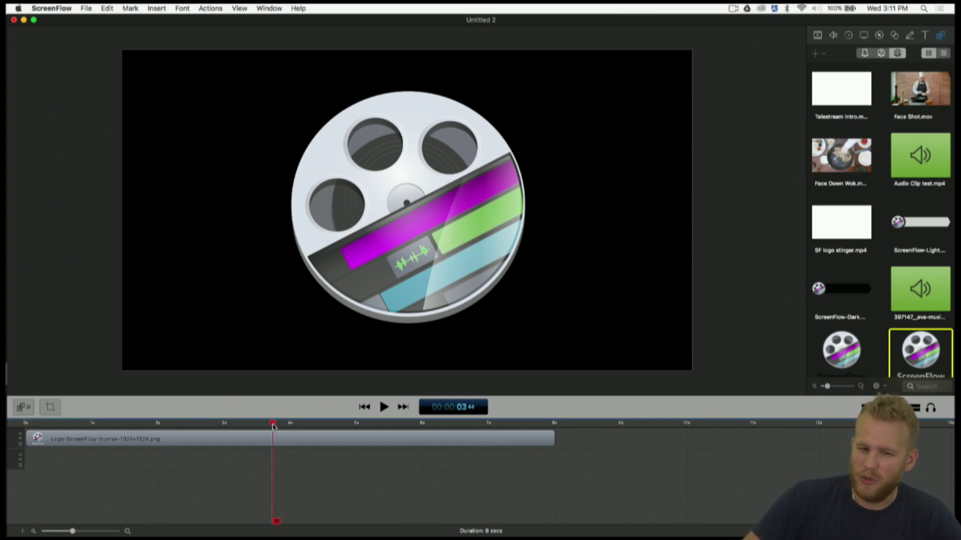
click(331, 440)
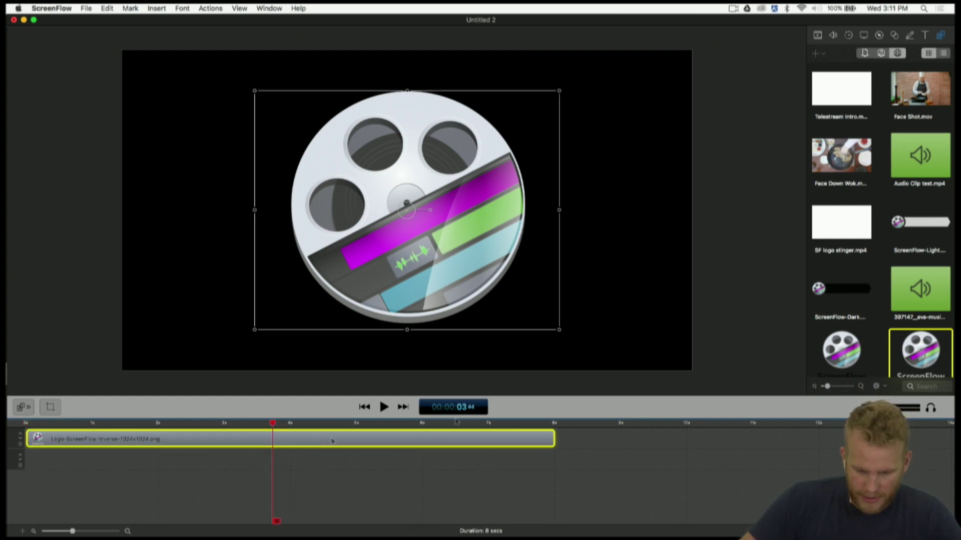
click(816, 35)
click(915, 55)
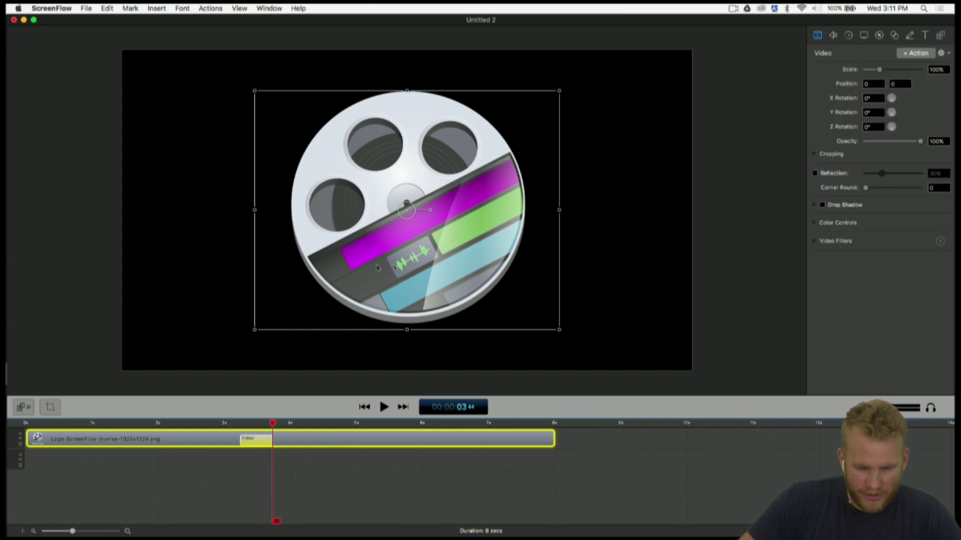
Set the logo action's Z rotation to 1080° and stretch the action across the clip's full 8 seconds.
click(875, 128)
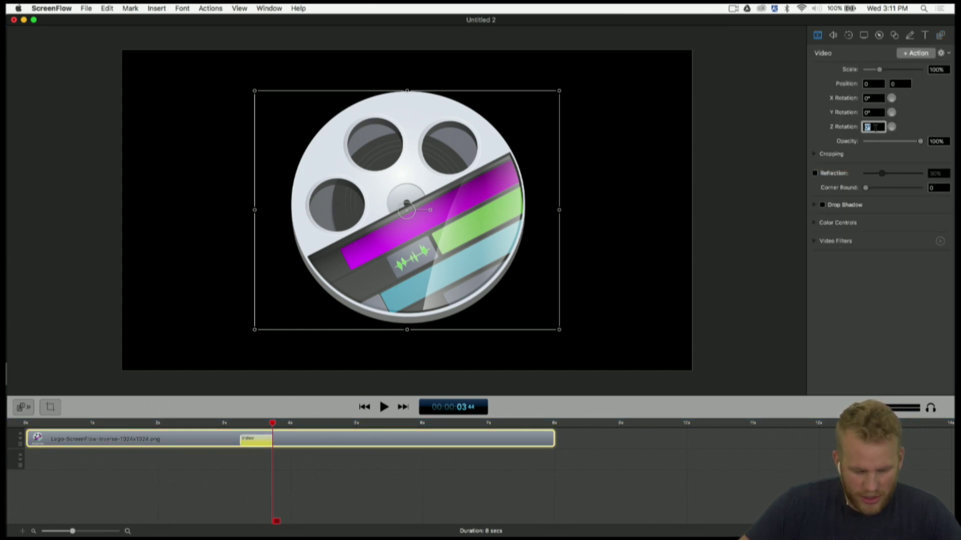
text(108)
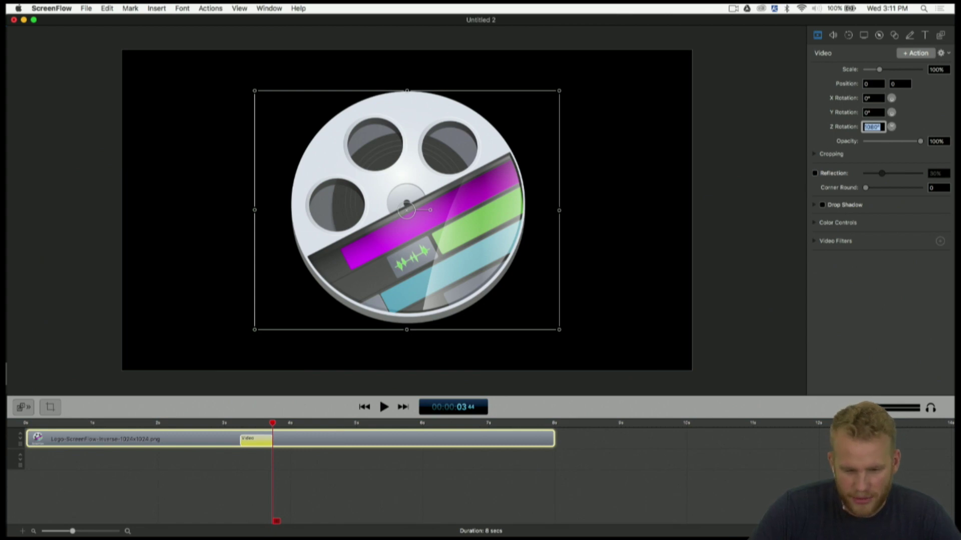
drag(241, 444, 28, 440)
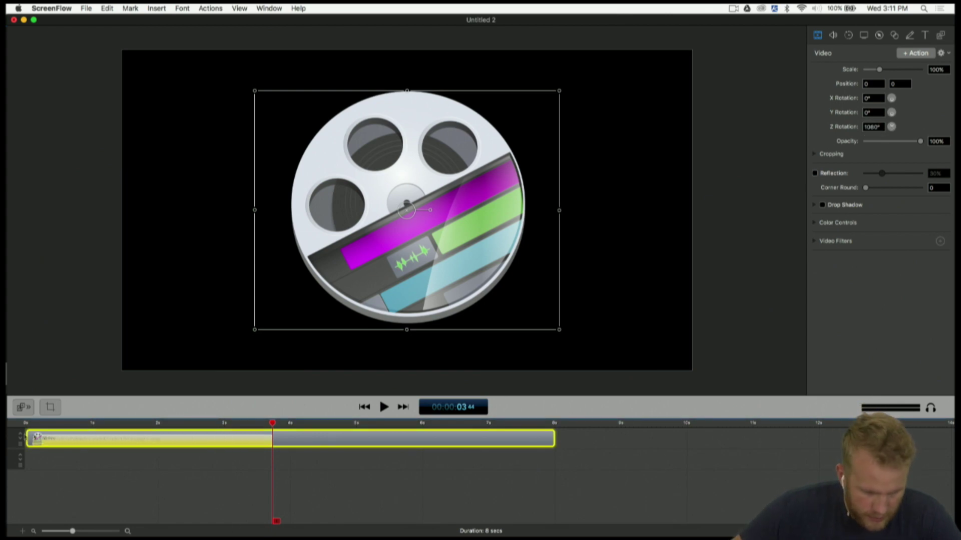
drag(278, 442, 472, 443)
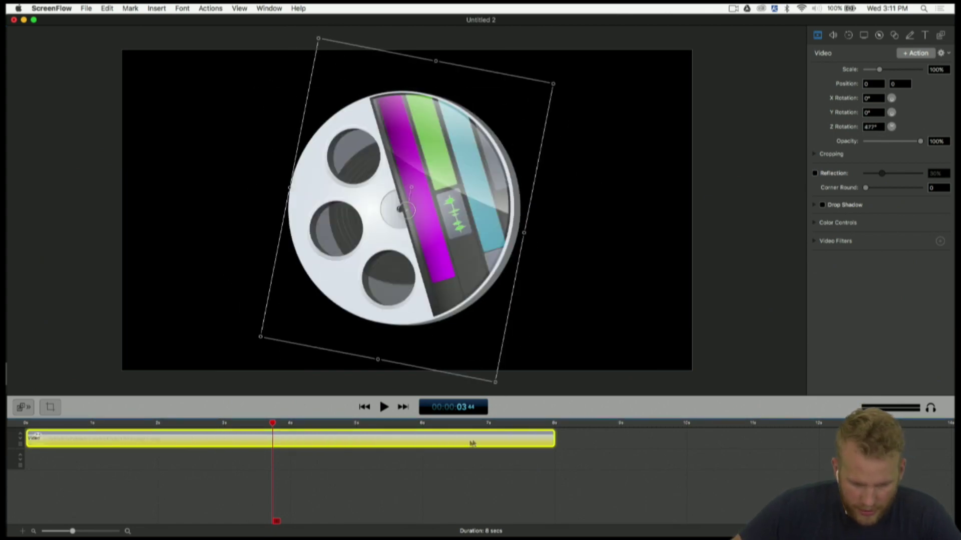
Change the logo action's curve type to Linear and play the animation from the start.
right_click(471, 443)
mouse_move(553, 470)
click(618, 462)
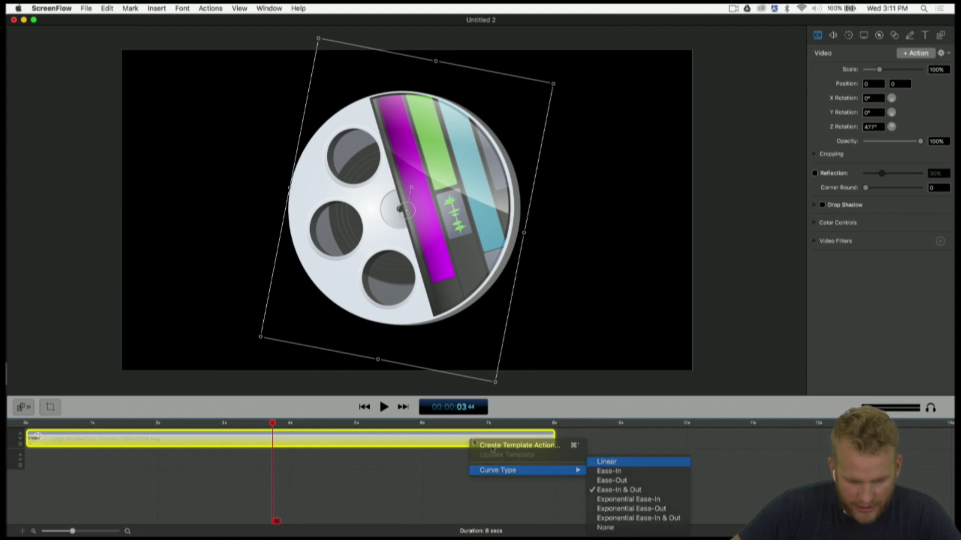
key(Home)
key(space)
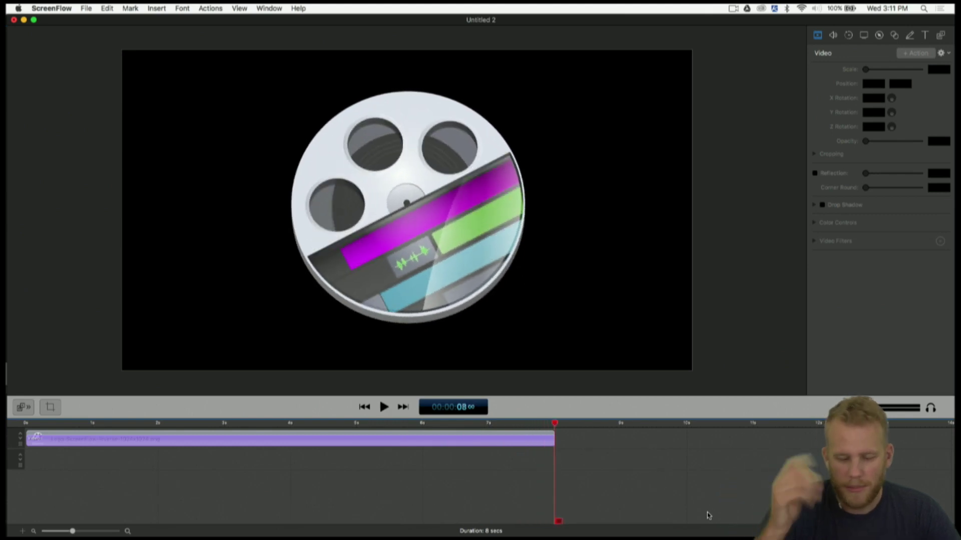
key(space)
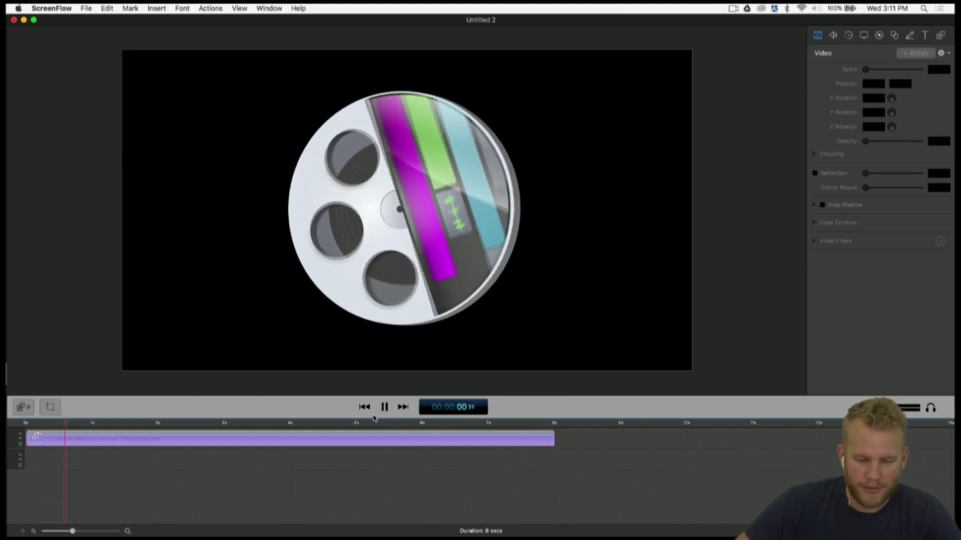
click(403, 436)
key(space)
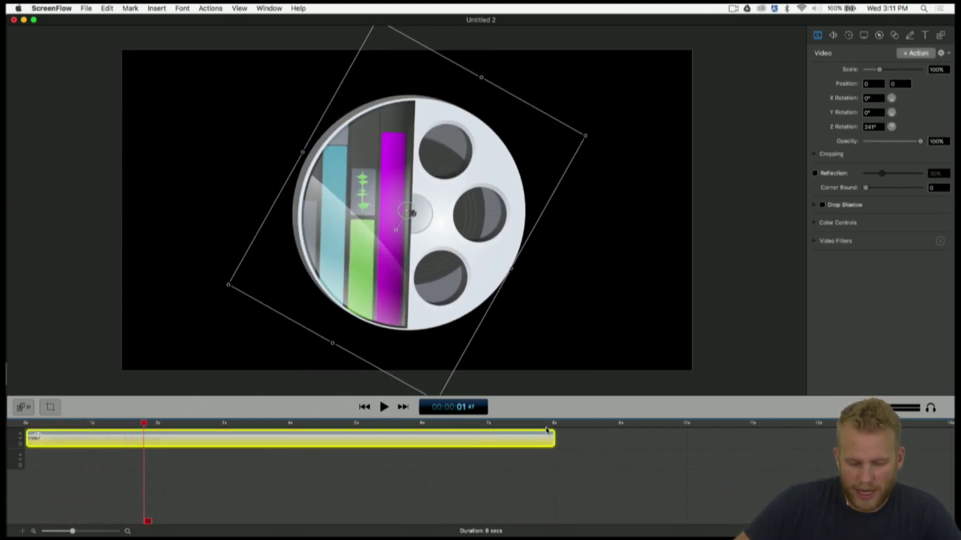
Try rotating the logo by hand on the canvas at 8 seconds, and undo the rotation.
click(552, 424)
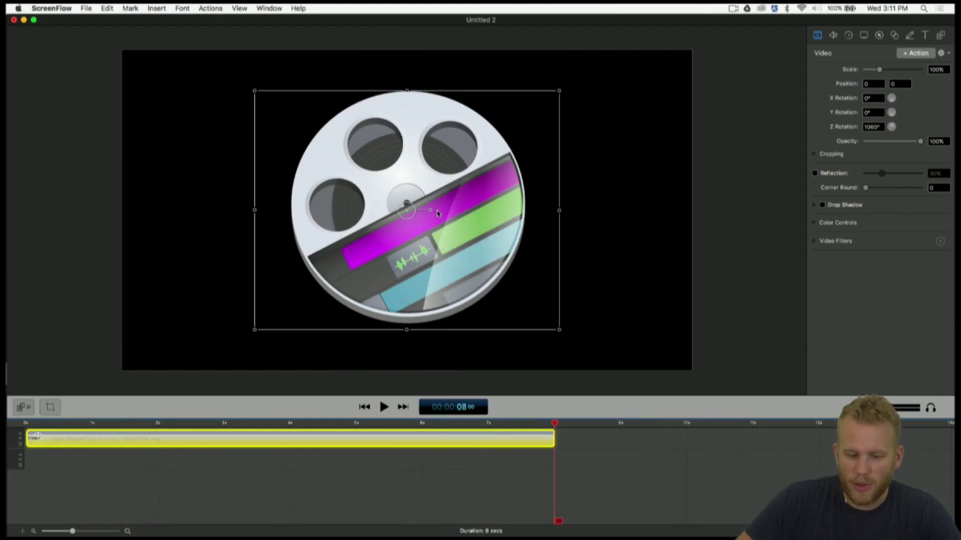
drag(433, 214, 426, 234)
key(super+z)
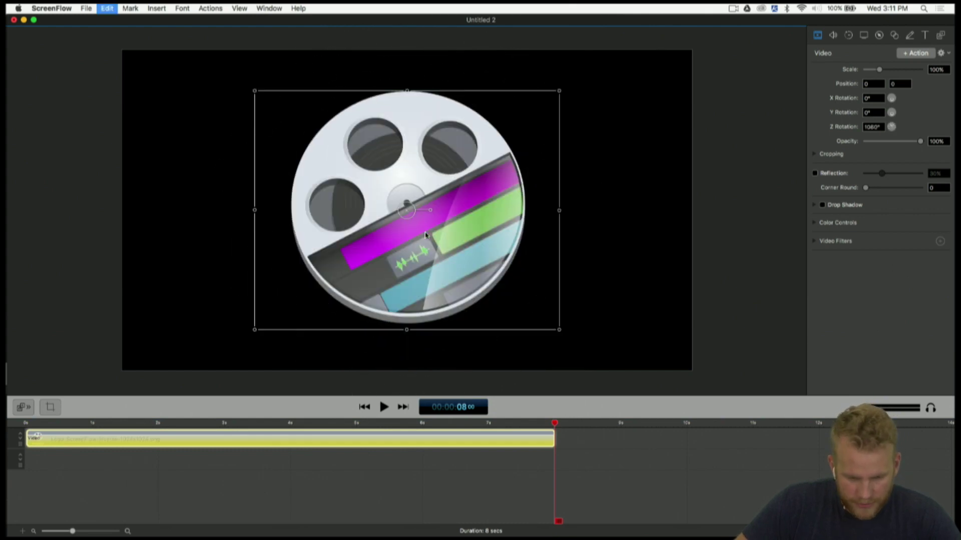
Set the logo's Z rotation at the 8-second end of the action to 1260° and play the animation from the start.
click(874, 127)
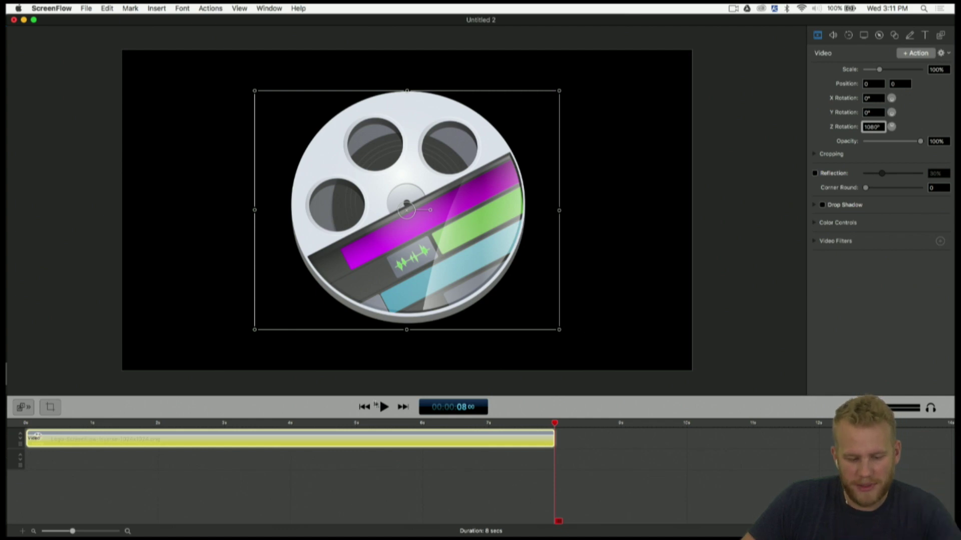
click(364, 407)
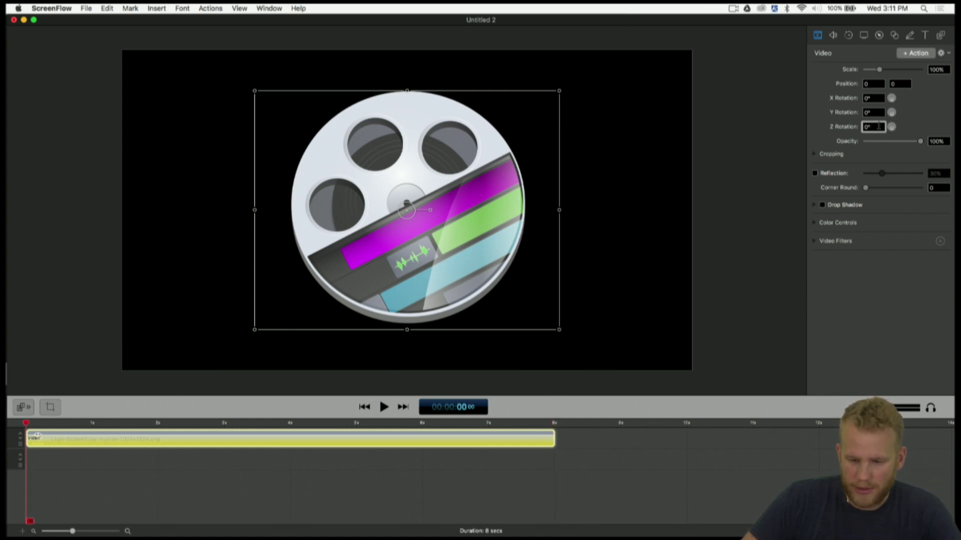
click(554, 423)
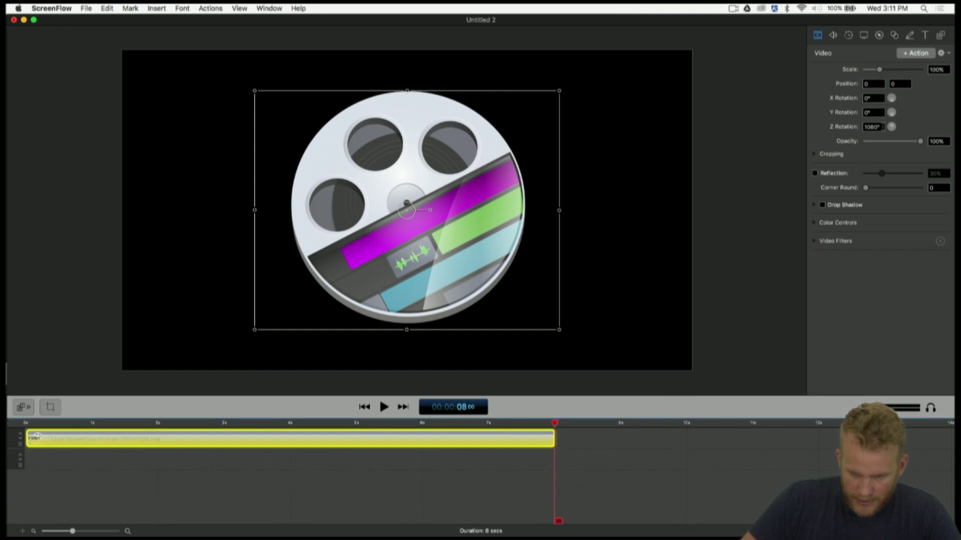
drag(871, 128, 810, 123)
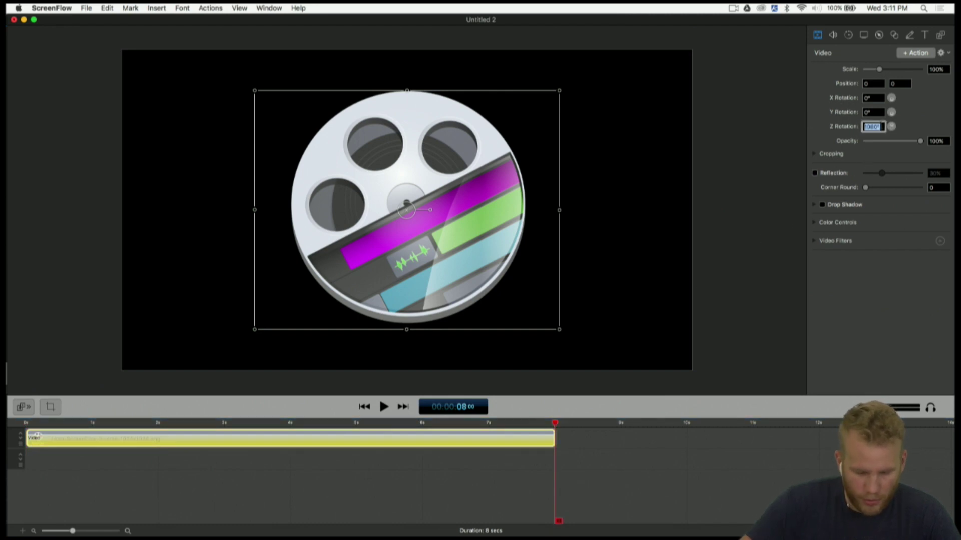
text(1260)
key(Return)
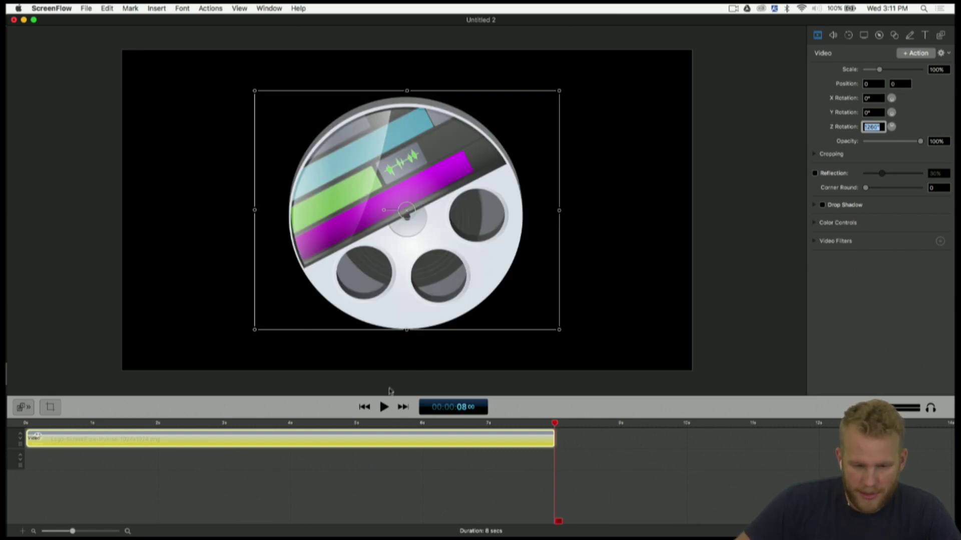
key(Home)
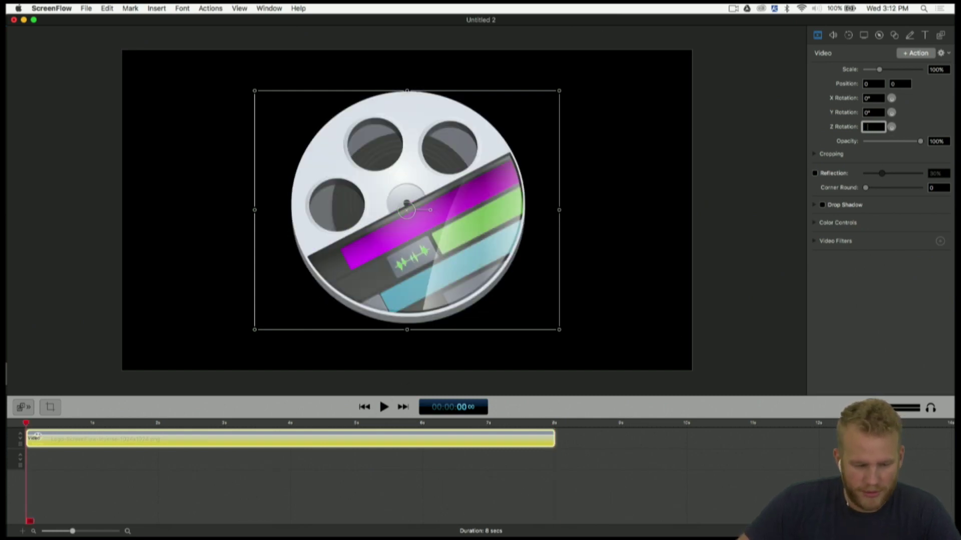
click(384, 407)
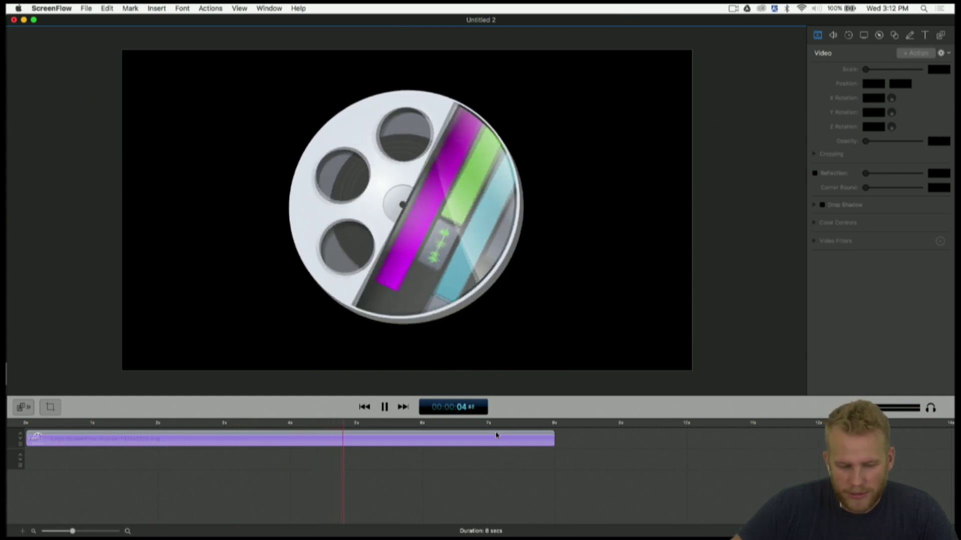
key(space)
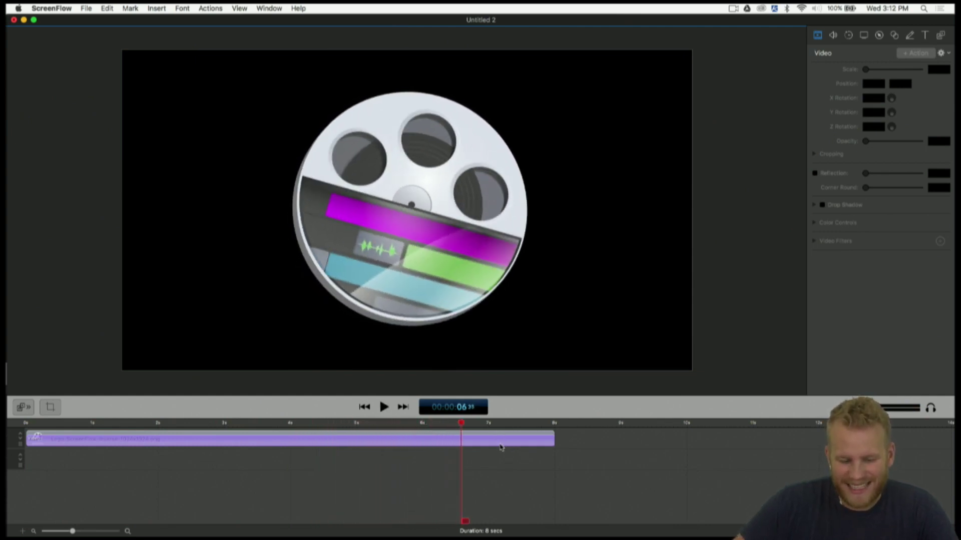
Move the logo clip down one track and add a text clip above it reading "Check out my spinnnig text".
click(22, 447)
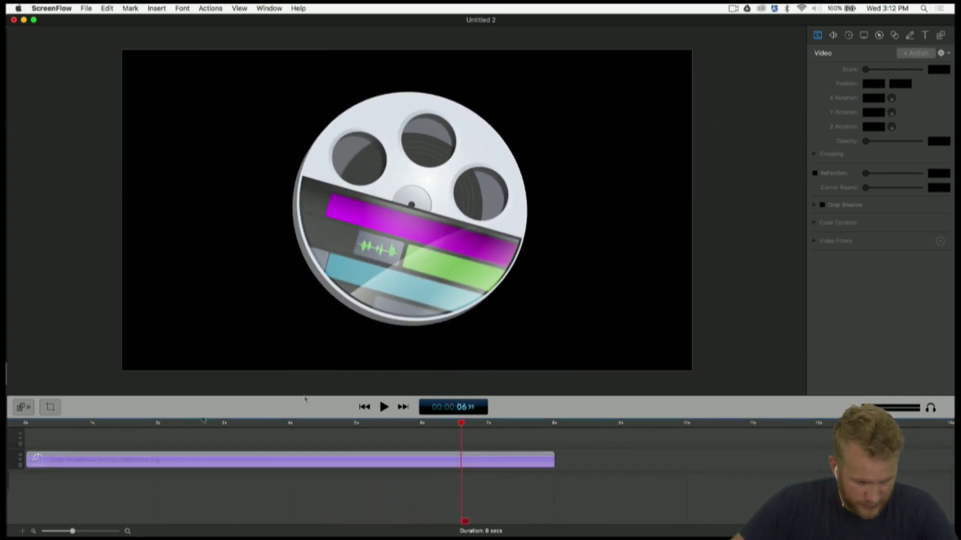
click(925, 35)
click(925, 53)
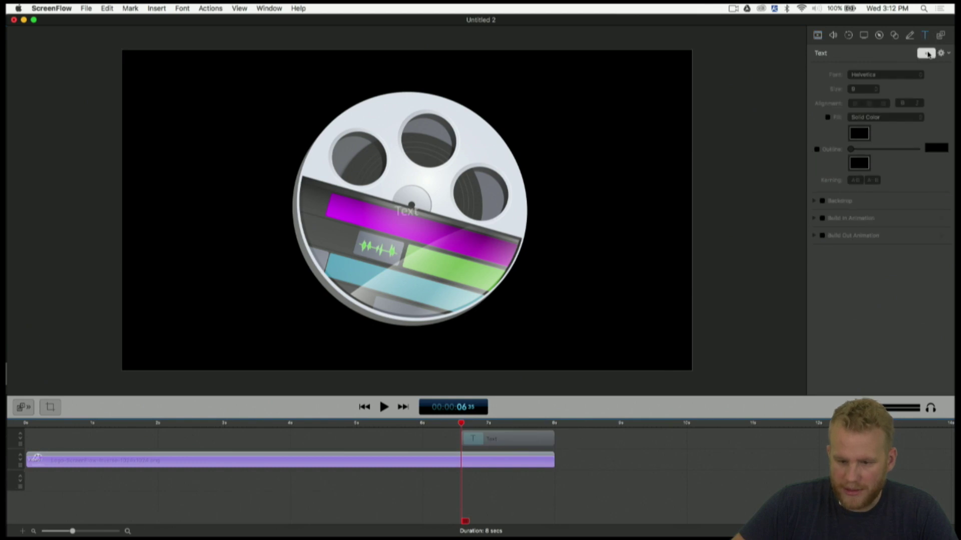
double_click(406, 211)
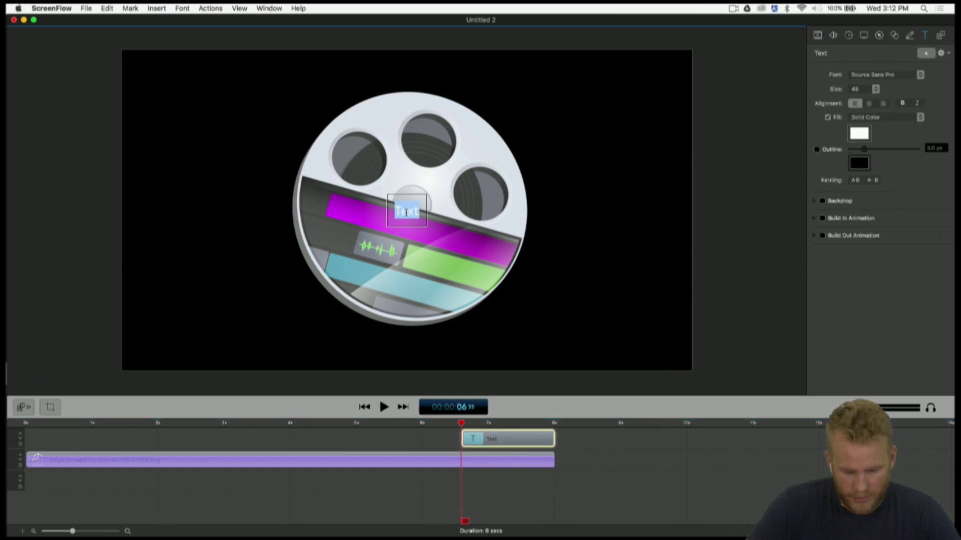
text(Check out my s)
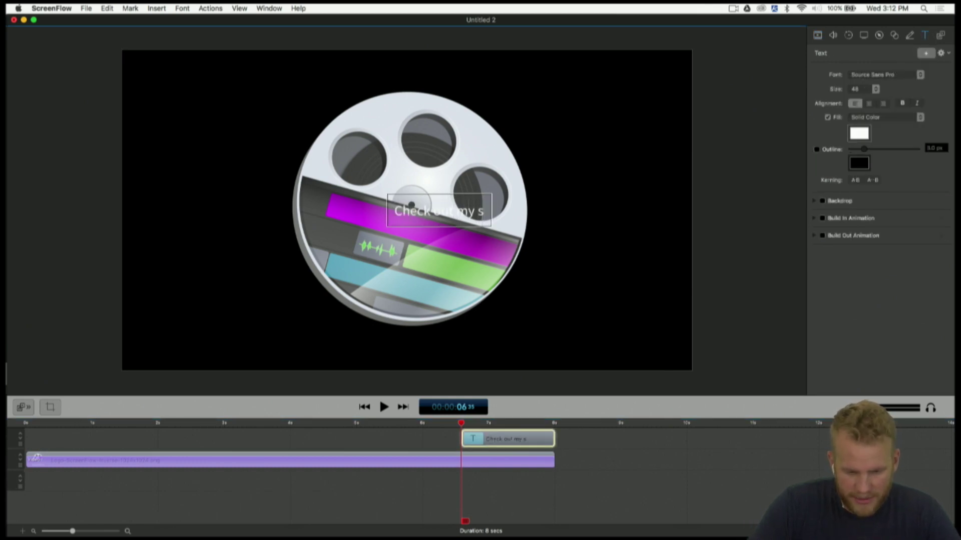
text(pinnnig text)
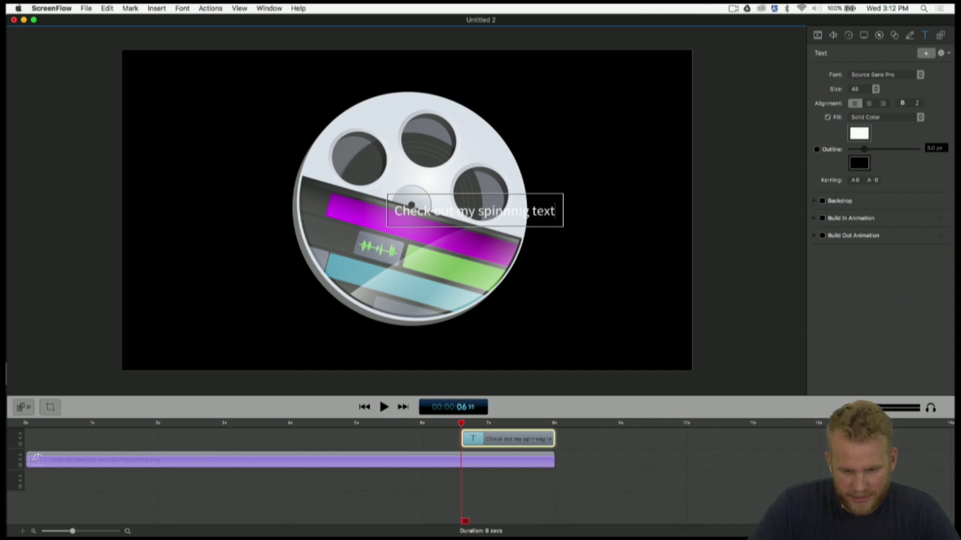
key(super+equal)
key(Escape)
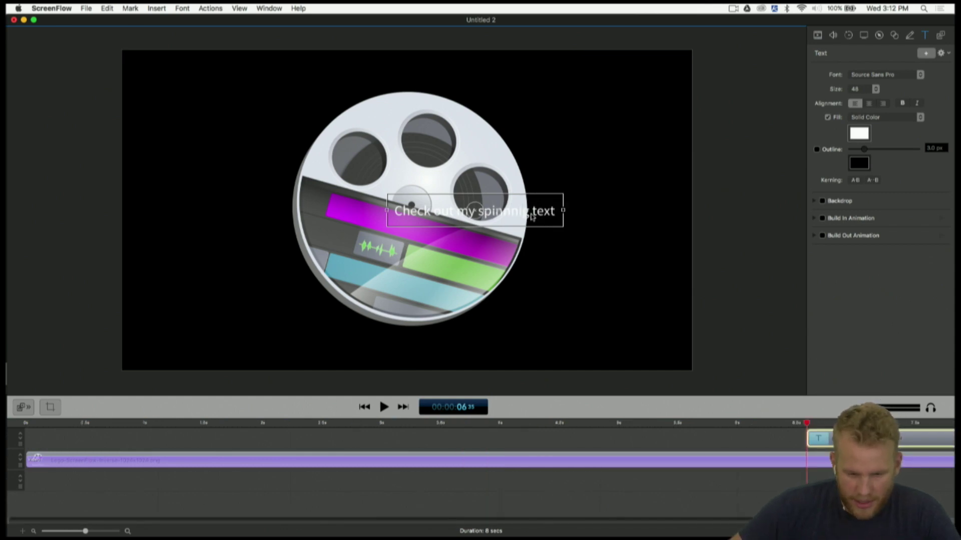
Fill all of the text with turquoise and enable its black outline.
double_click(531, 216)
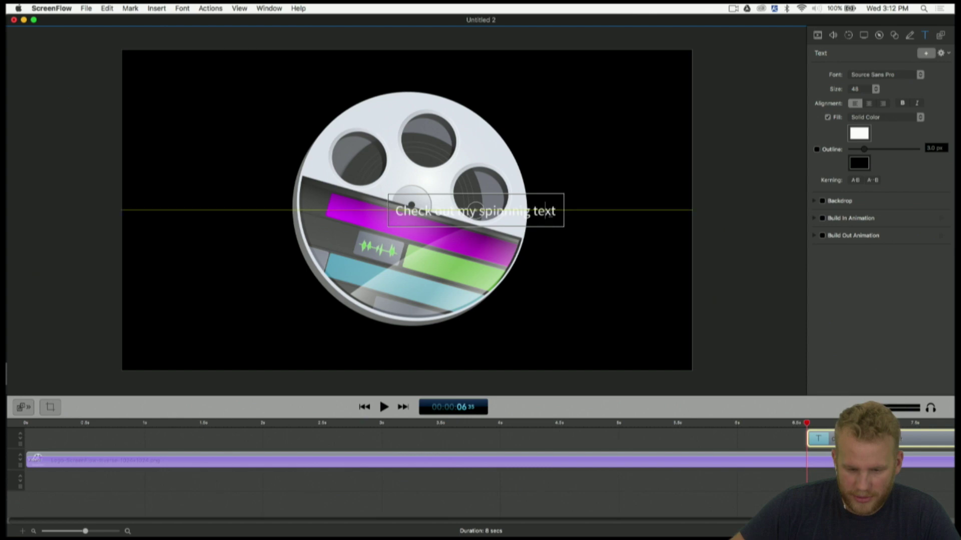
drag(556, 212, 382, 215)
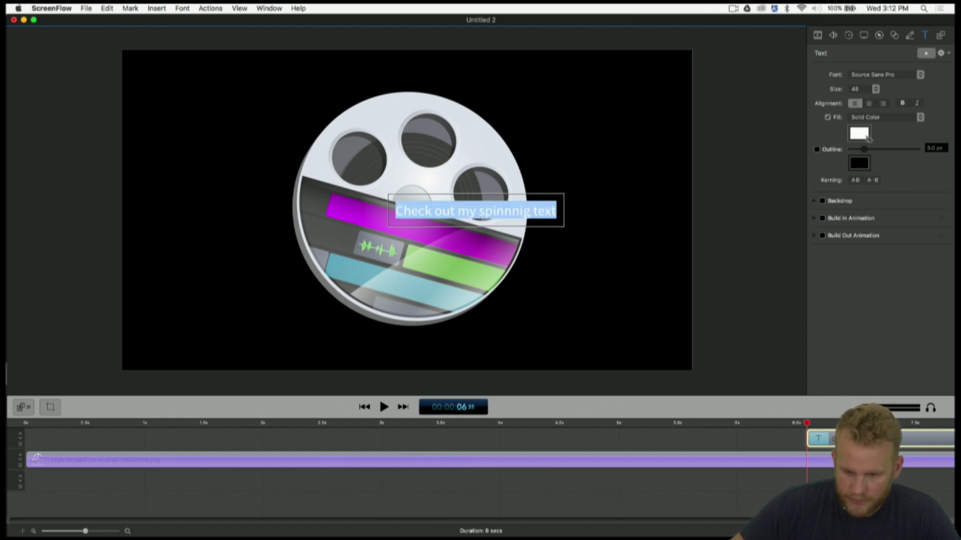
click(859, 134)
click(656, 150)
click(654, 148)
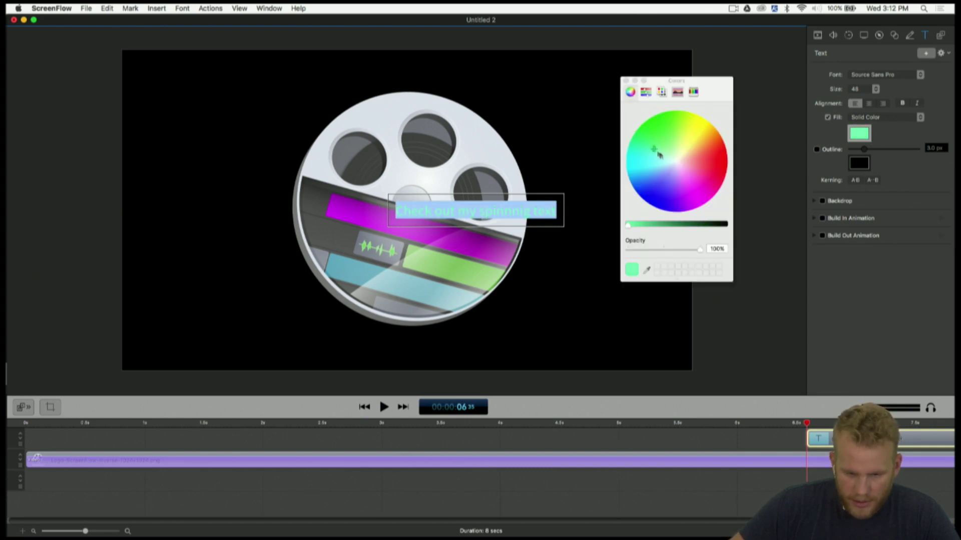
drag(659, 154, 647, 147)
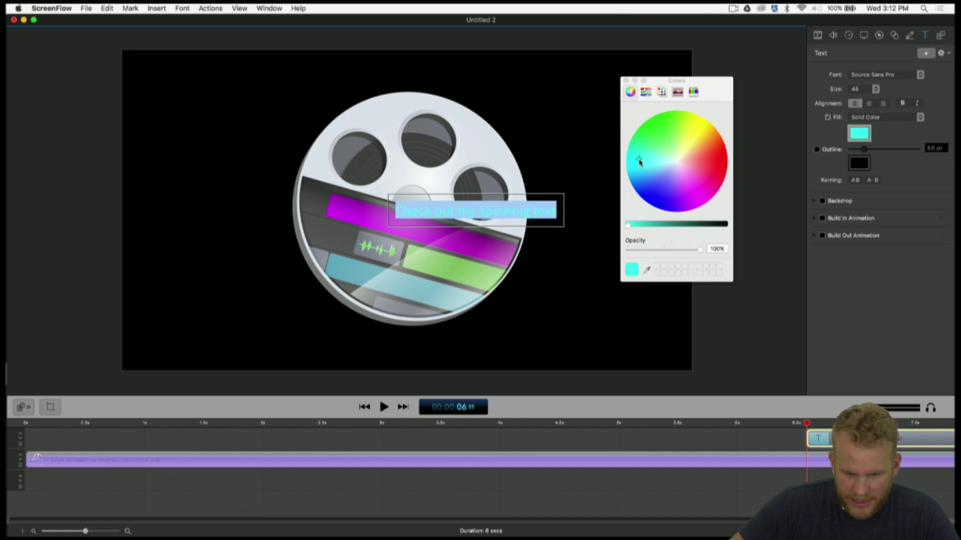
click(816, 150)
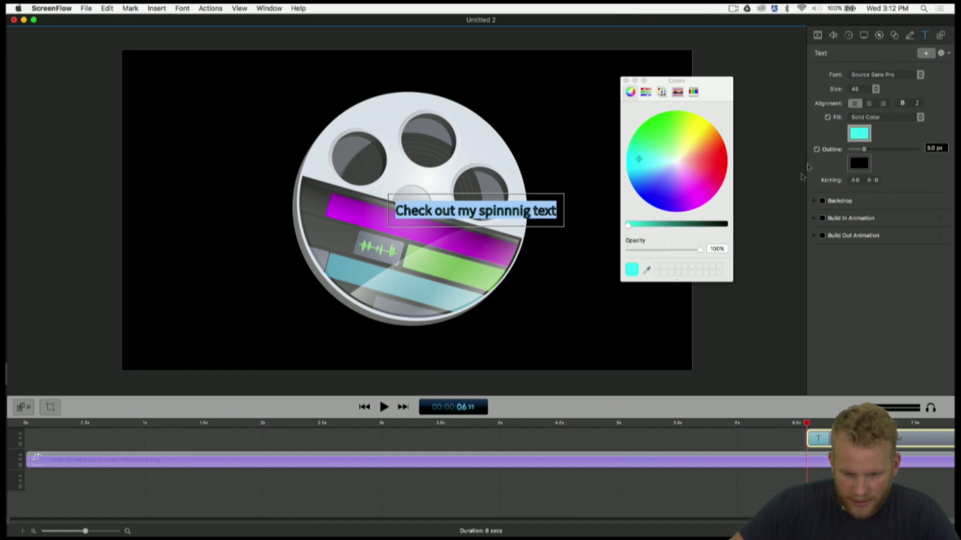
Shift the text toward the middle of the reel and set its size to 144.
drag(478, 214, 439, 212)
click(877, 88)
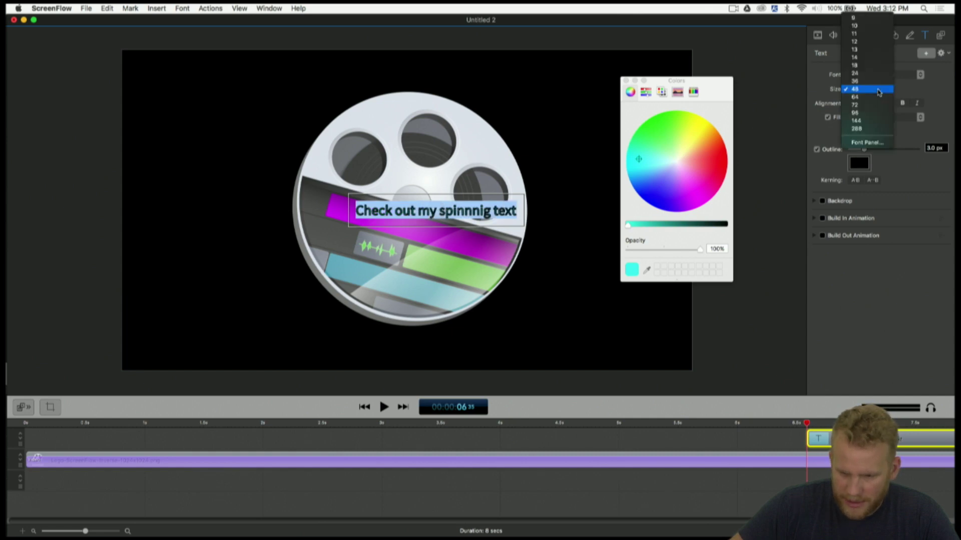
click(870, 120)
click(575, 315)
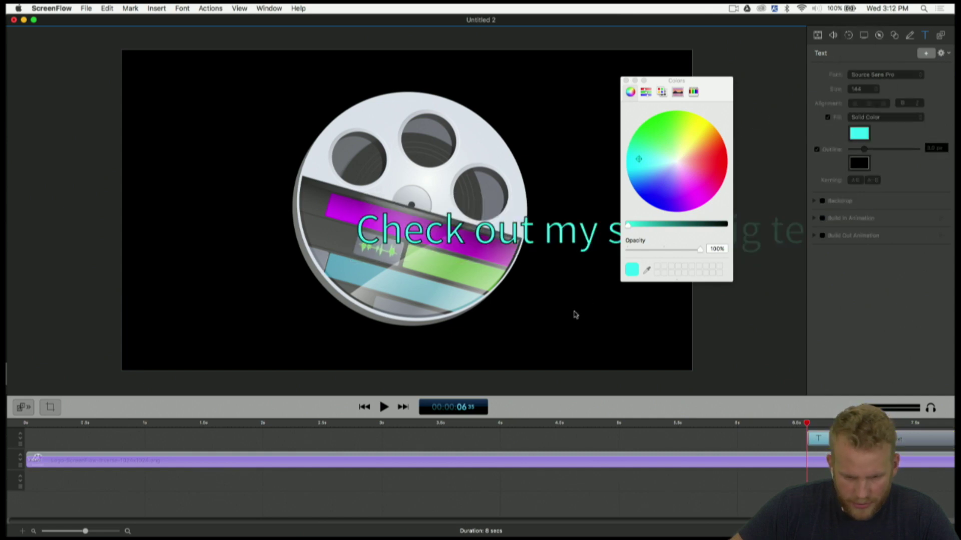
Break the text into two lines after "my" and center the text block on the canvas.
drag(579, 244, 467, 209)
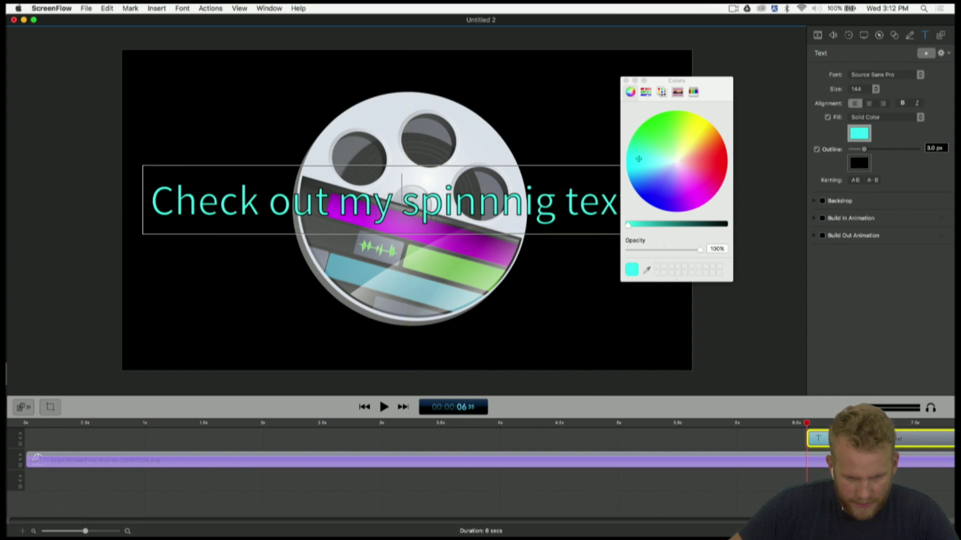
key(Return)
click(536, 201)
drag(270, 219, 405, 204)
Make the text clip span the full timeline alongside the logo clip and add a video action to it with a Z rotation of 1260°.
drag(850, 439, 324, 438)
click(59, 532)
click(818, 35)
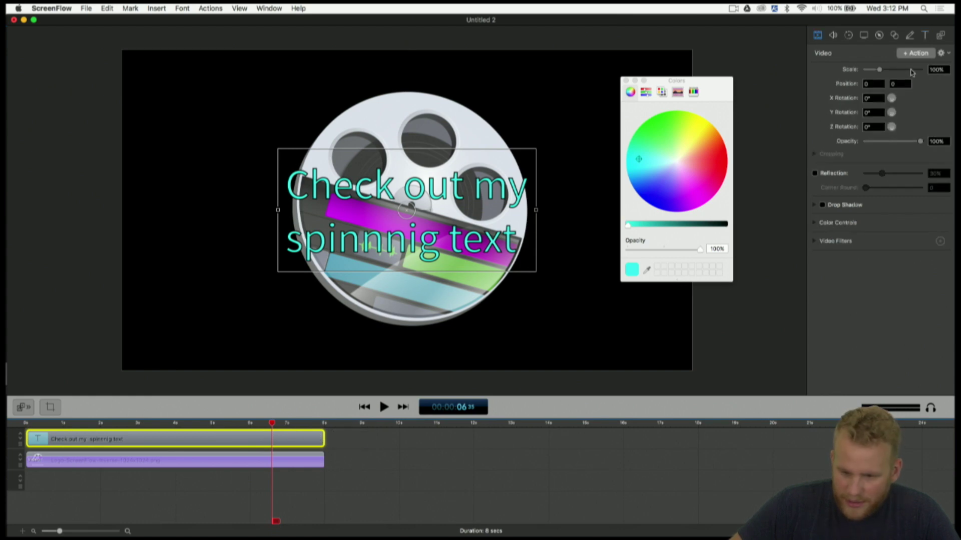
click(912, 55)
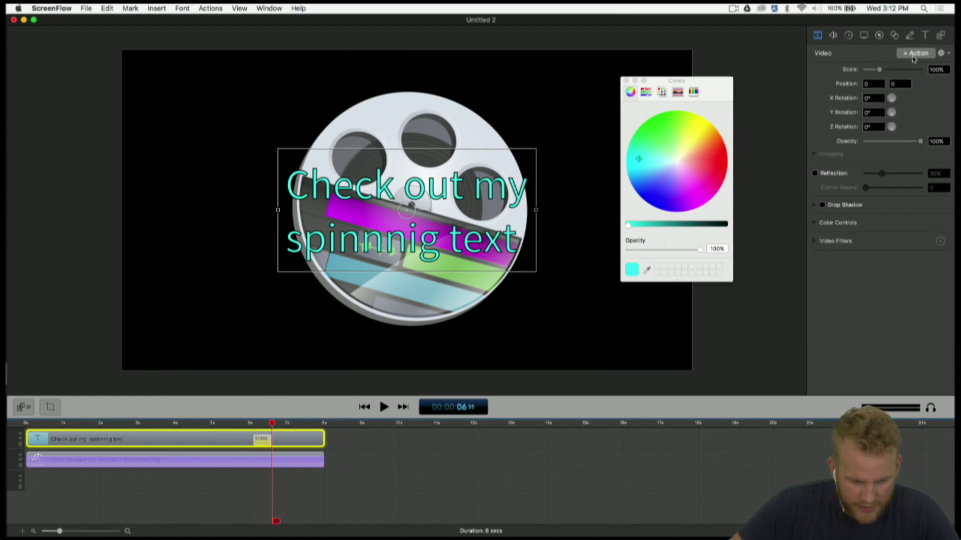
click(873, 127)
text(126)
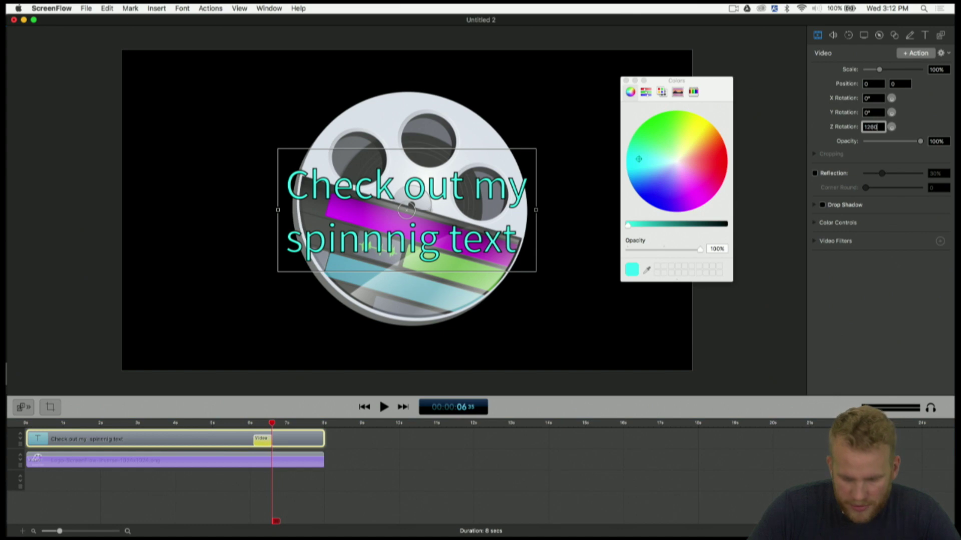
key(Return)
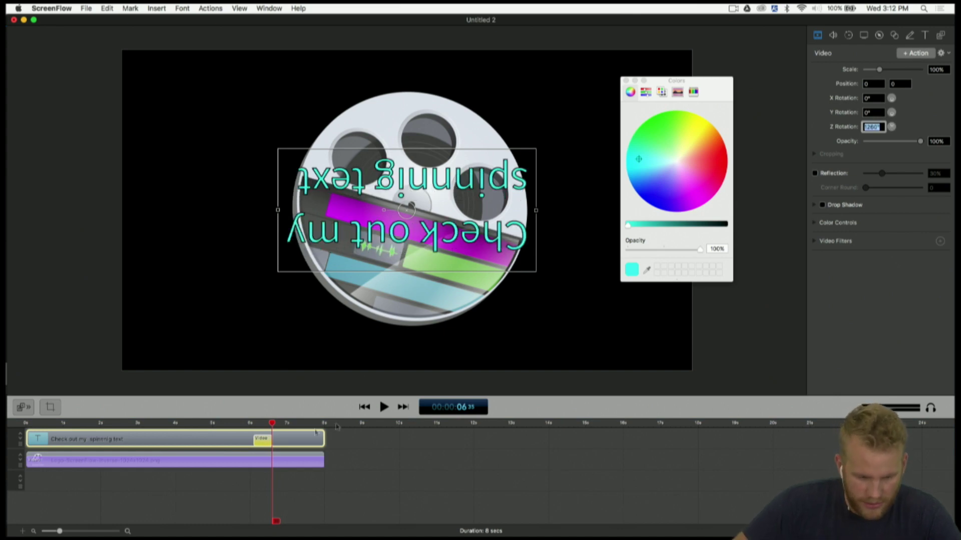
Stretch the rotation action over the entire text clip and set its curve type to Linear.
mouse_move(261, 439)
mouse_down()
mouse_move(34, 439)
mouse_move(427, 426)
mouse_up()
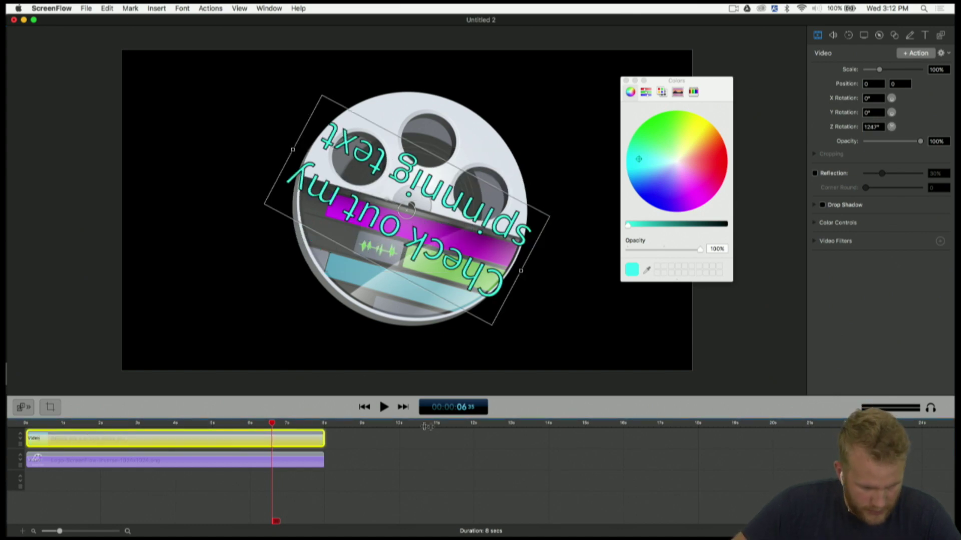
right_click(214, 441)
mouse_move(257, 465)
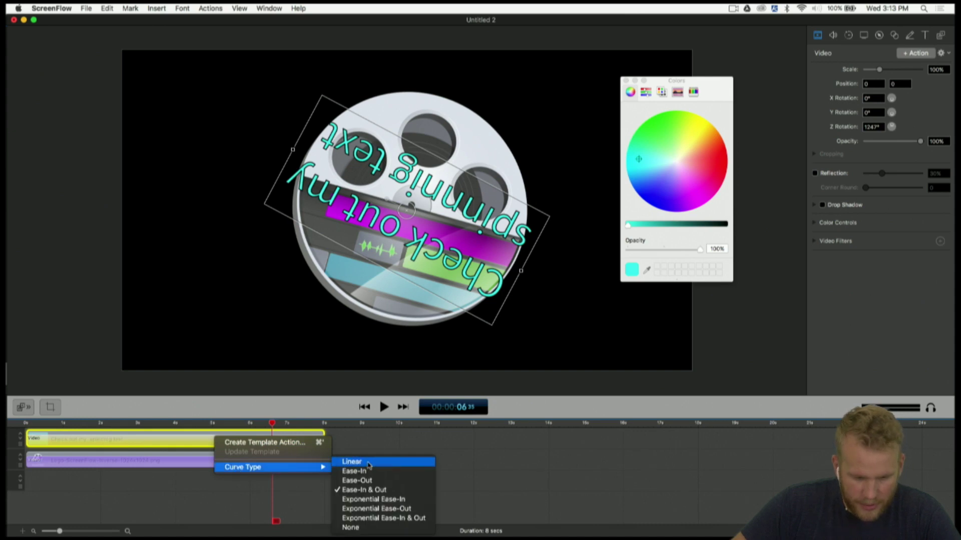
click(350, 459)
Play the spinning logo and text animation from the start and close the color picker.
click(365, 407)
key(space)
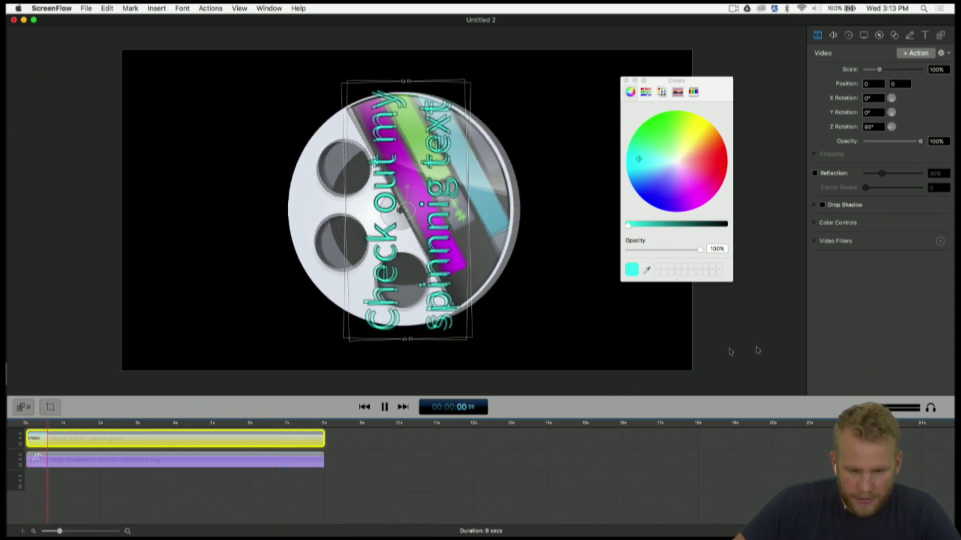
click(625, 80)
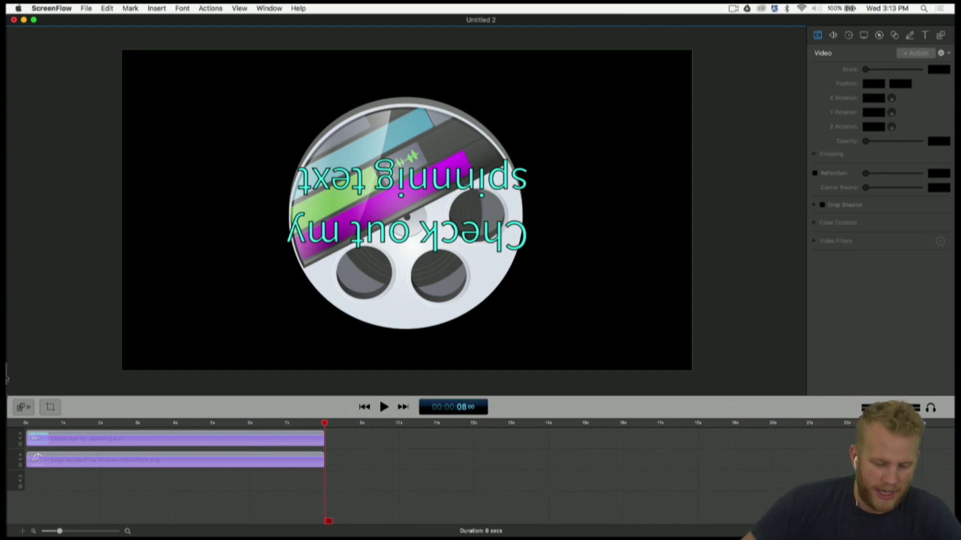
Switch to Chrome and read the viewers' comments on the ScreenFlow live video, then close the video view.
mouse_move(8, 256)
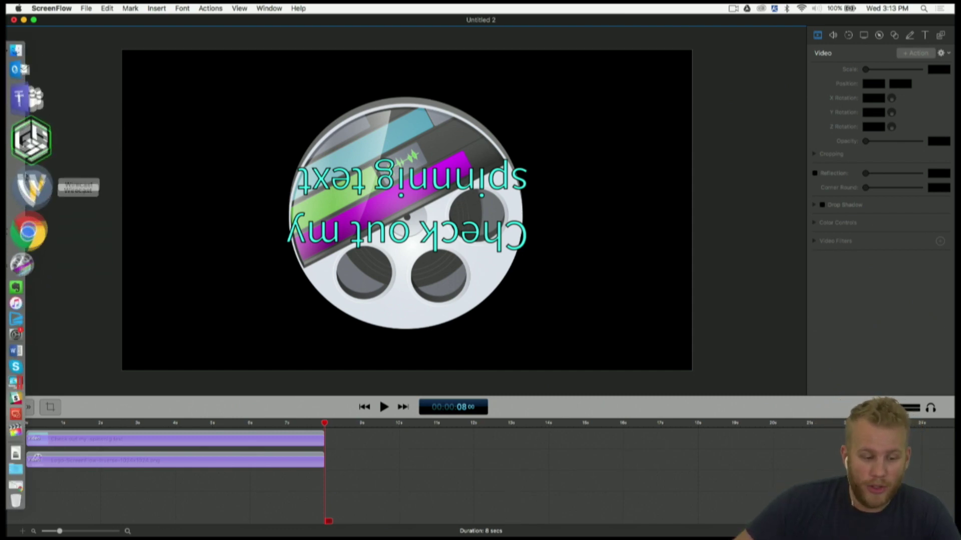
click(27, 196)
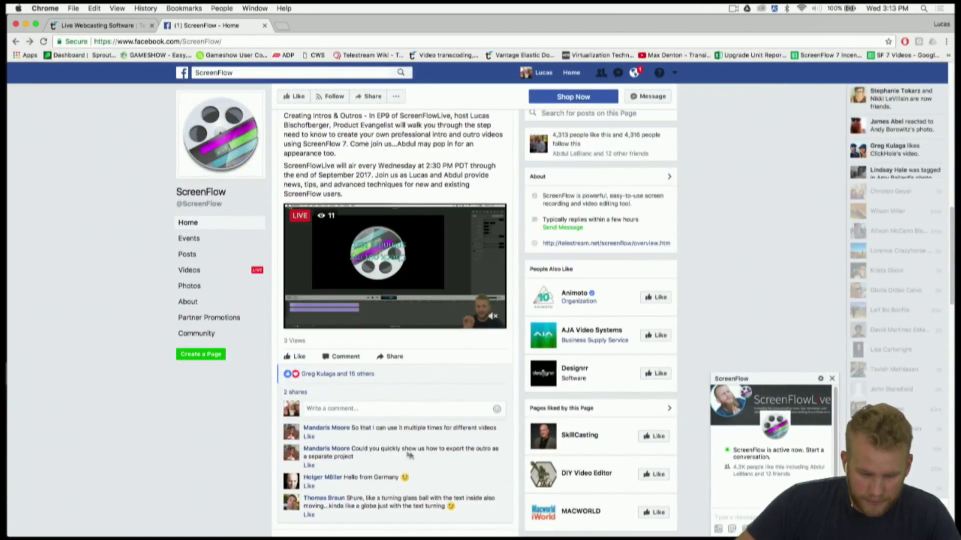
scroll(401, 456, down, 1)
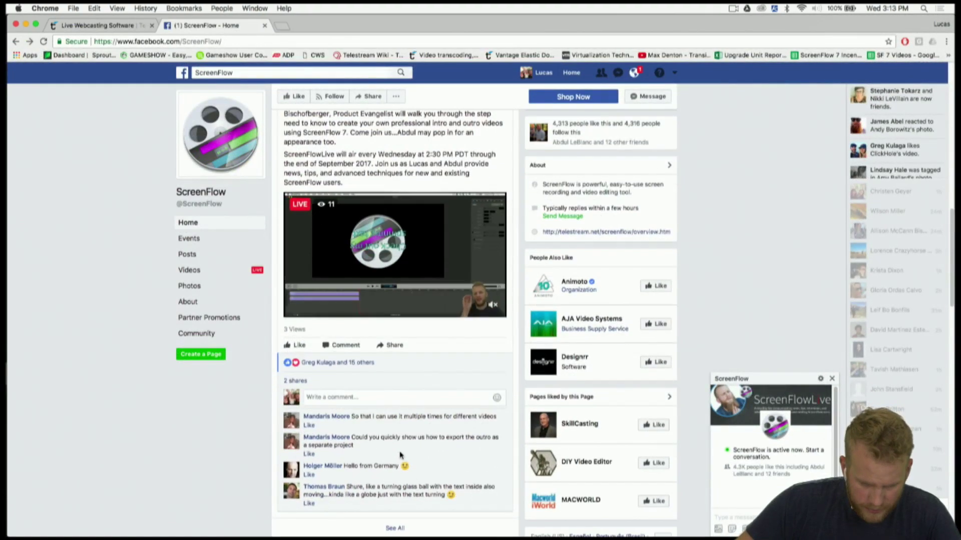
click(431, 268)
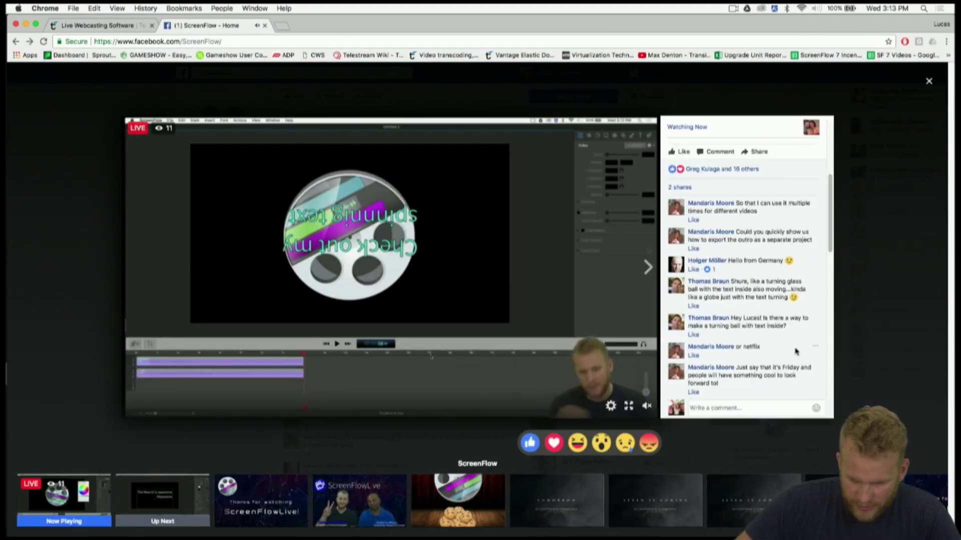
scroll(795, 350, down, 5)
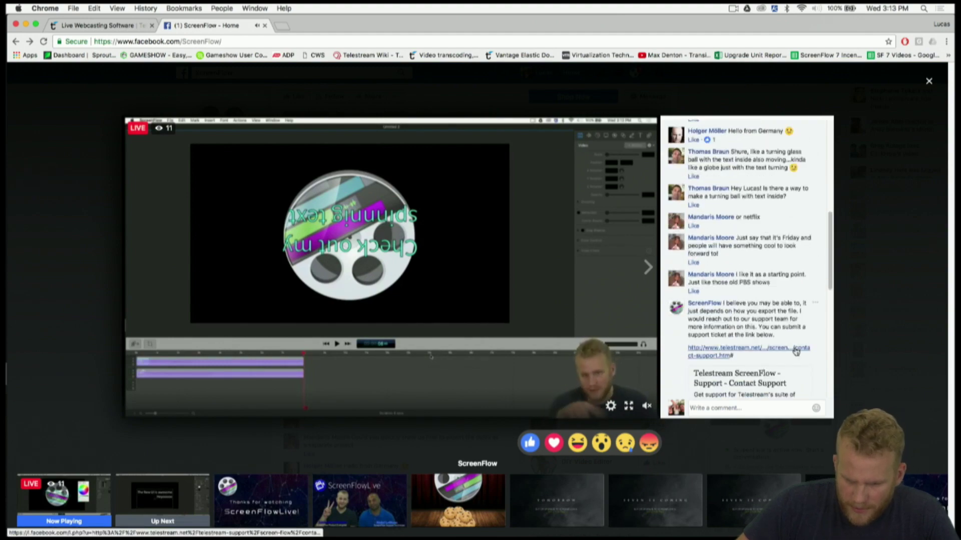
scroll(783, 348, up, 10)
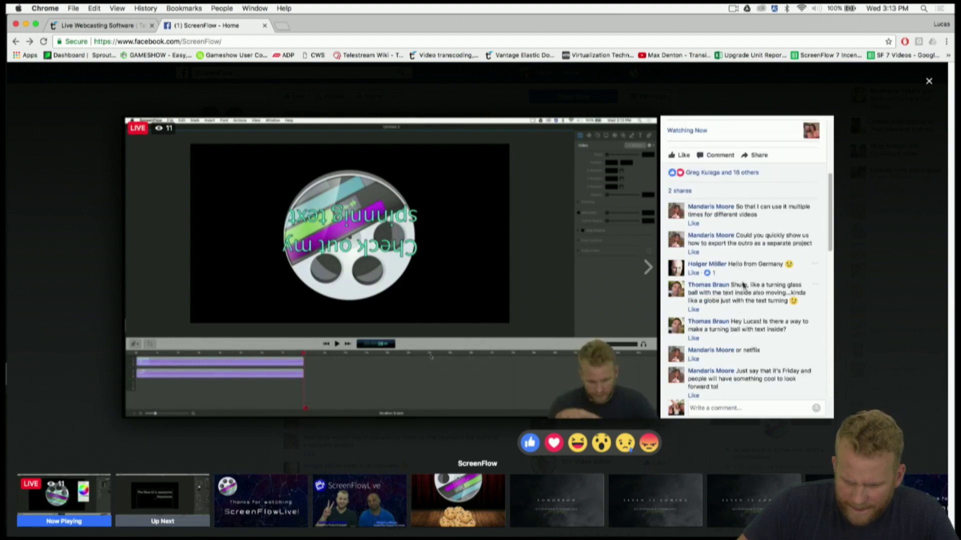
scroll(744, 285, up, 2)
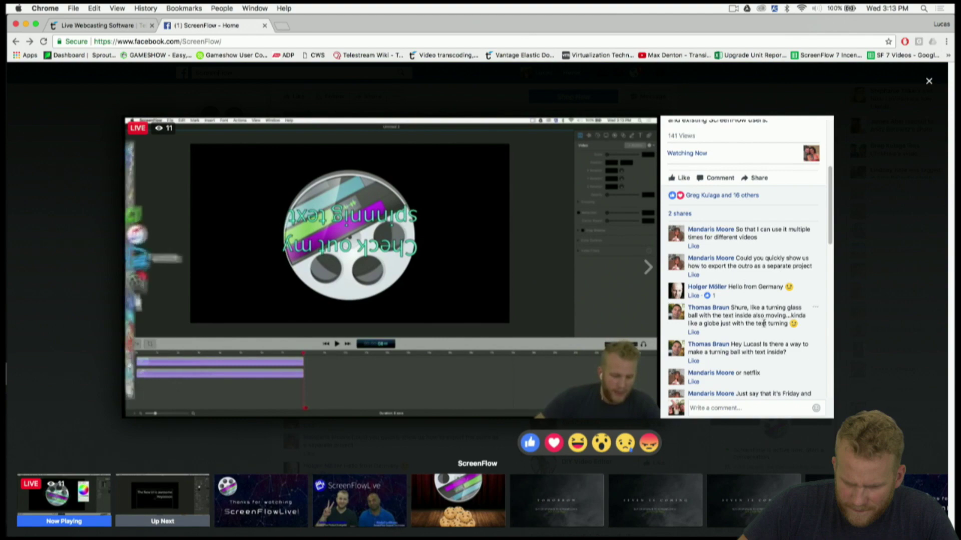
scroll(767, 317, up, 1)
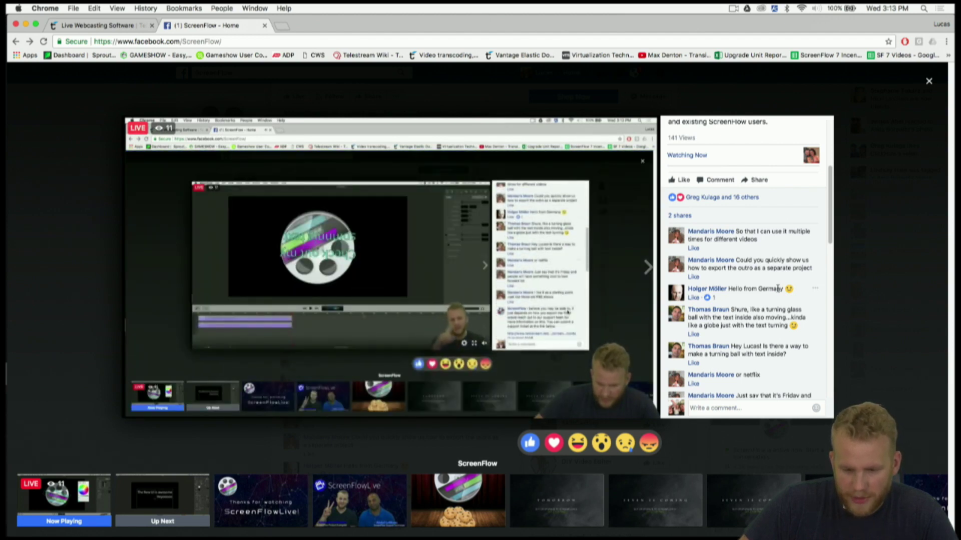
scroll(761, 320, down, 1)
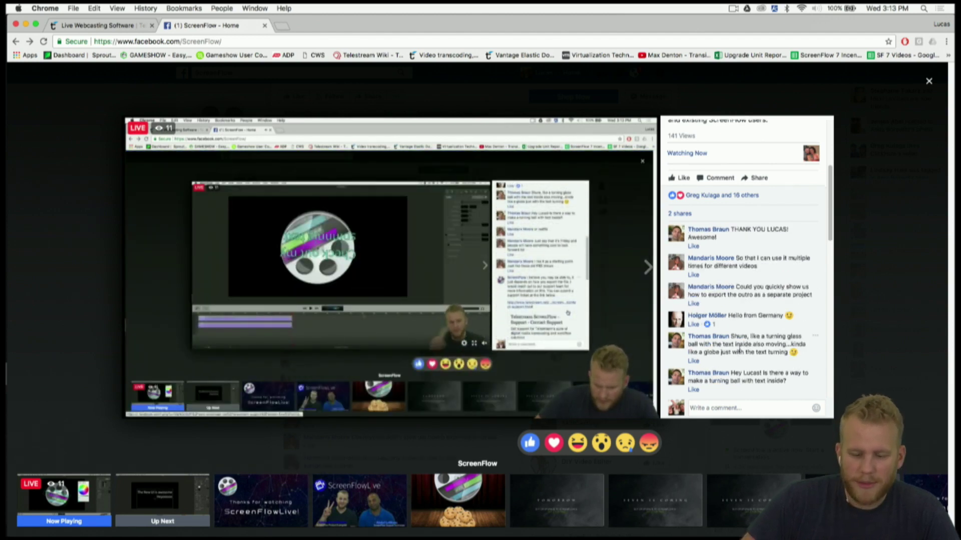
scroll(751, 325, up, 1)
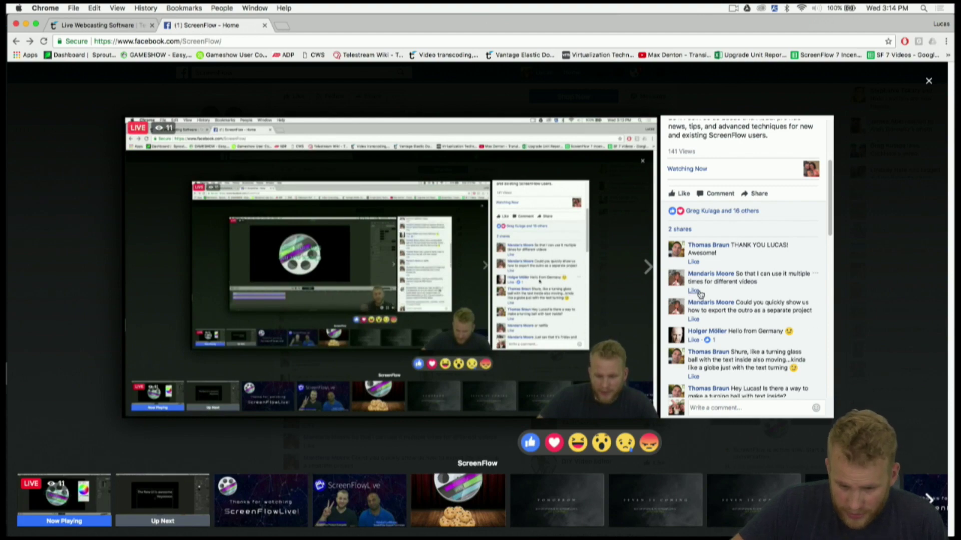
click(909, 317)
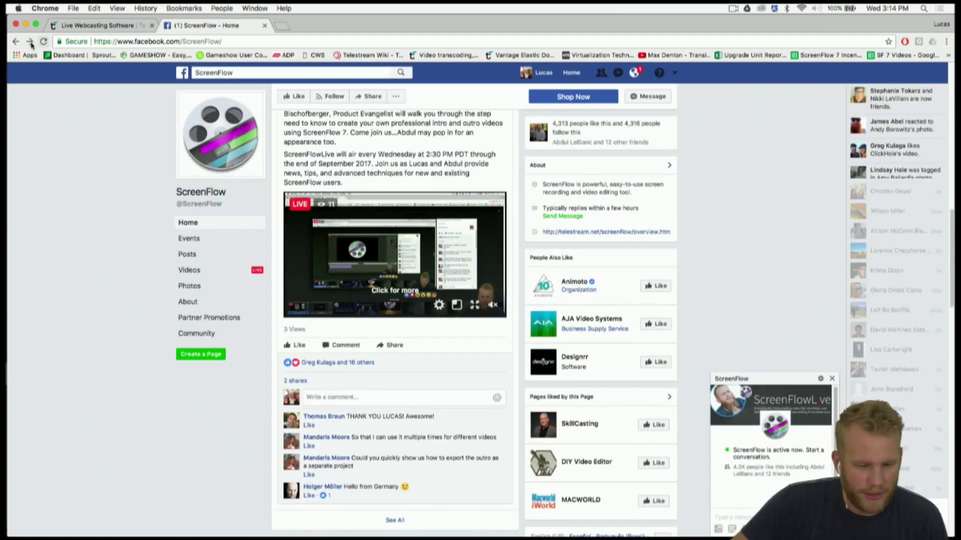
Close the Facebook page and return to the outro document in ScreenFlow.
click(264, 26)
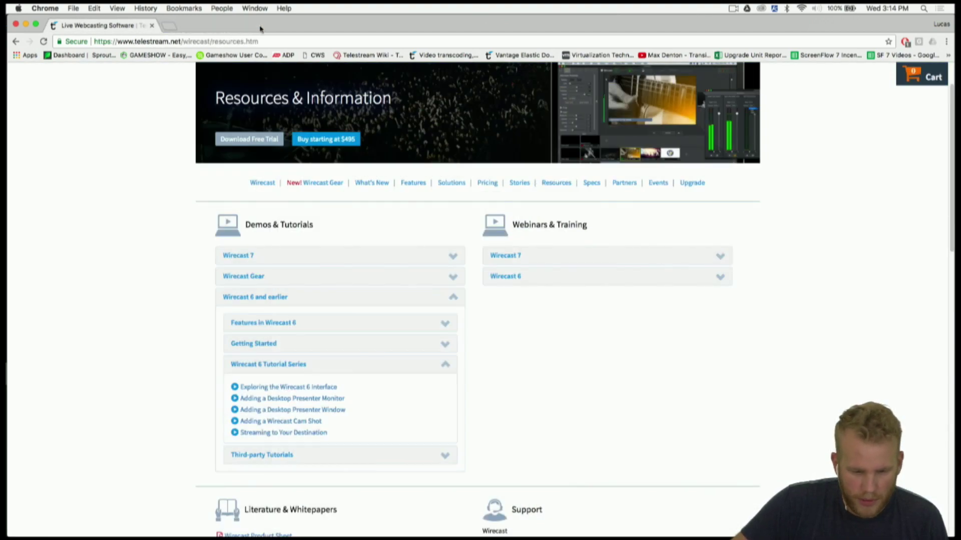
click(26, 24)
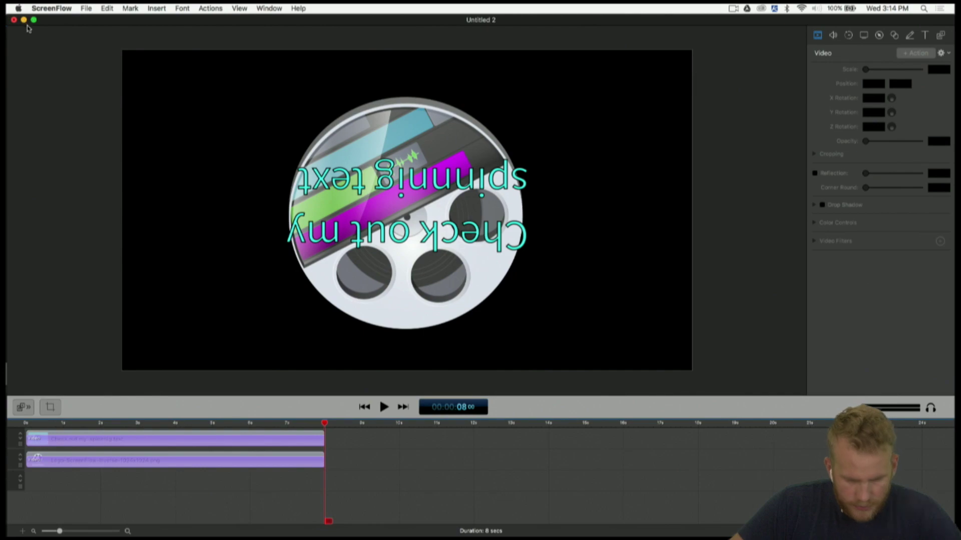
key(ctrl+Up)
click(670, 160)
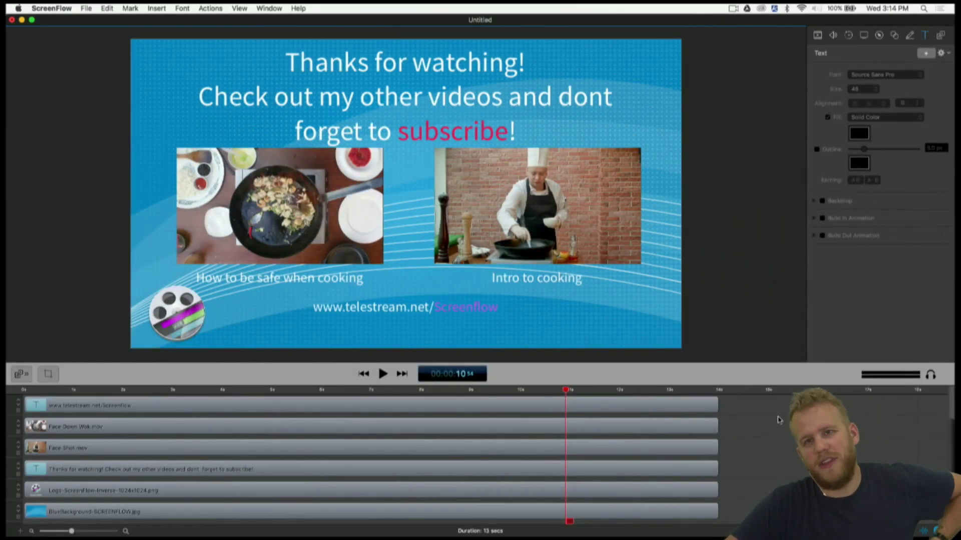
Export the outro to the Desktop as ScreenFlow.mp4, using the Automatic type with Fastest encoding quality.
drag(780, 411, 589, 537)
click(589, 348)
click(80, 8)
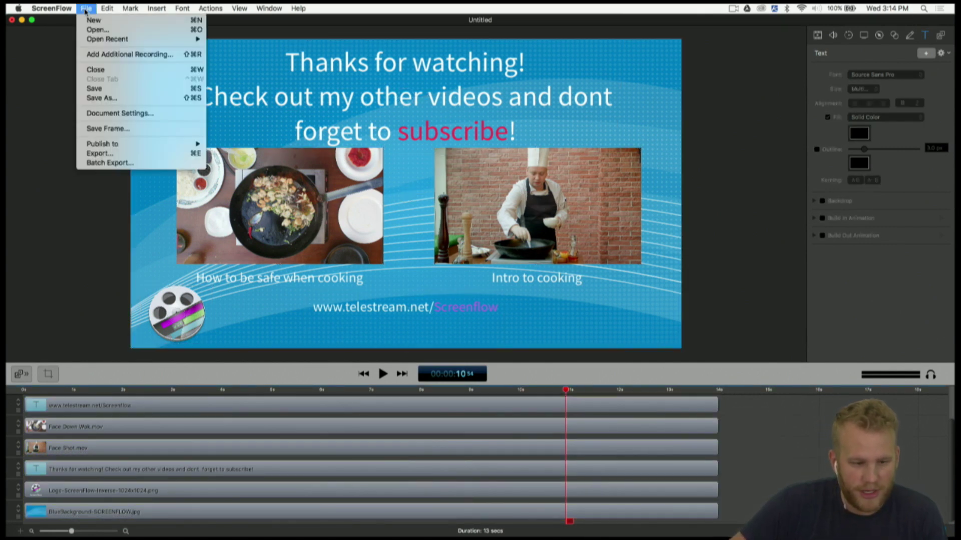
click(138, 156)
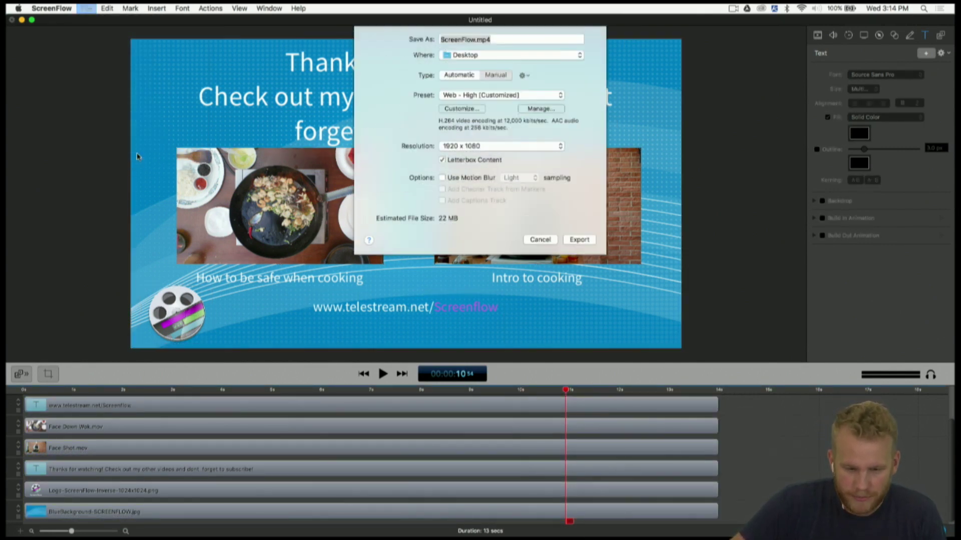
click(474, 75)
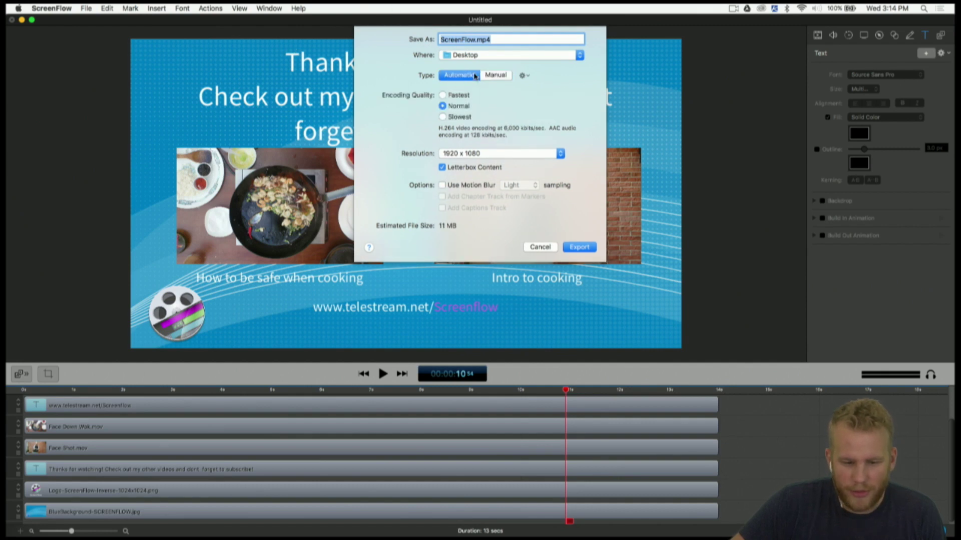
click(443, 95)
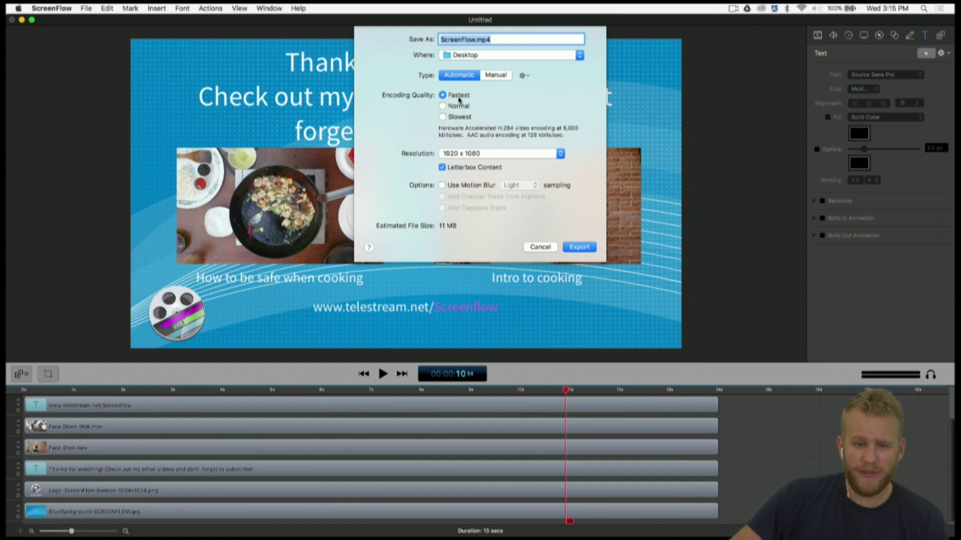
click(579, 247)
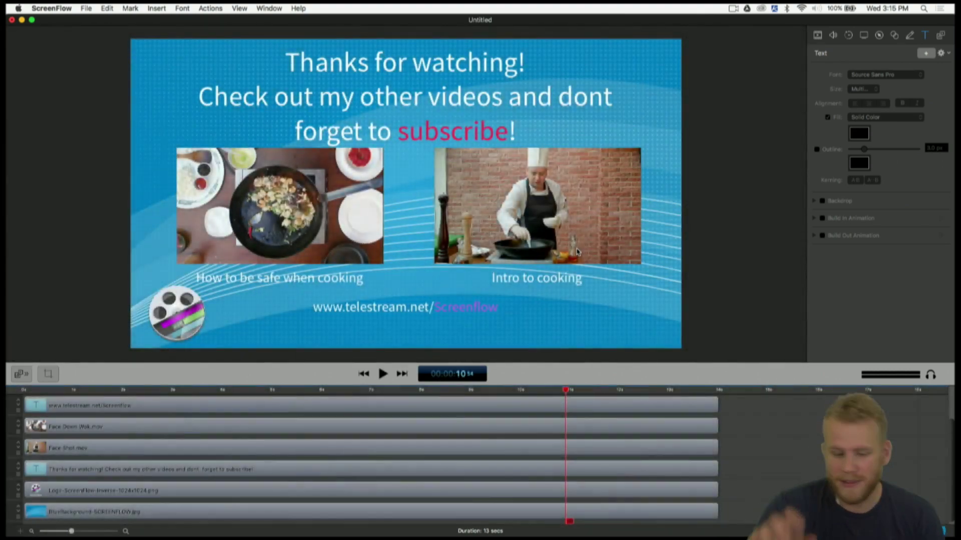
Examine the Manual export type and the encoding customization options of the Web - High preset, and close the export settings.
click(86, 9)
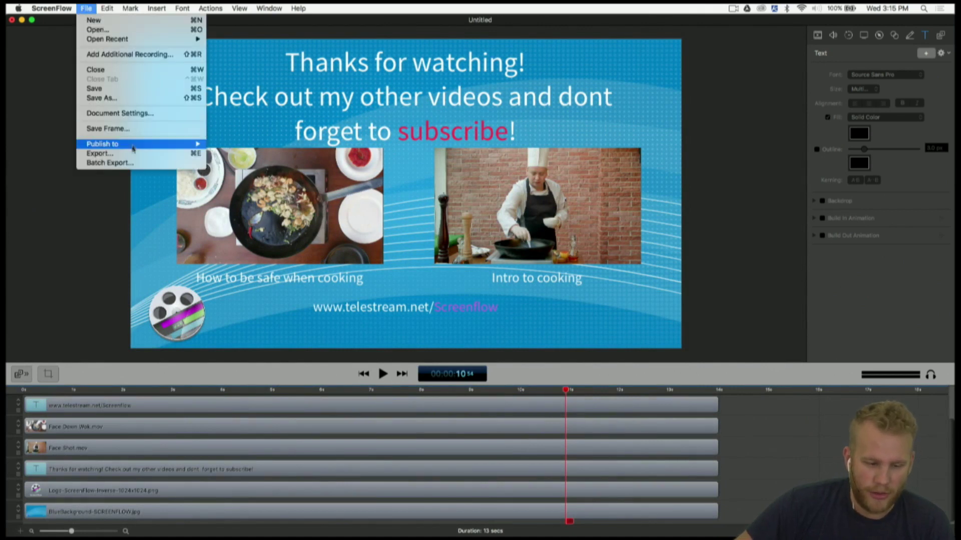
click(115, 155)
click(500, 76)
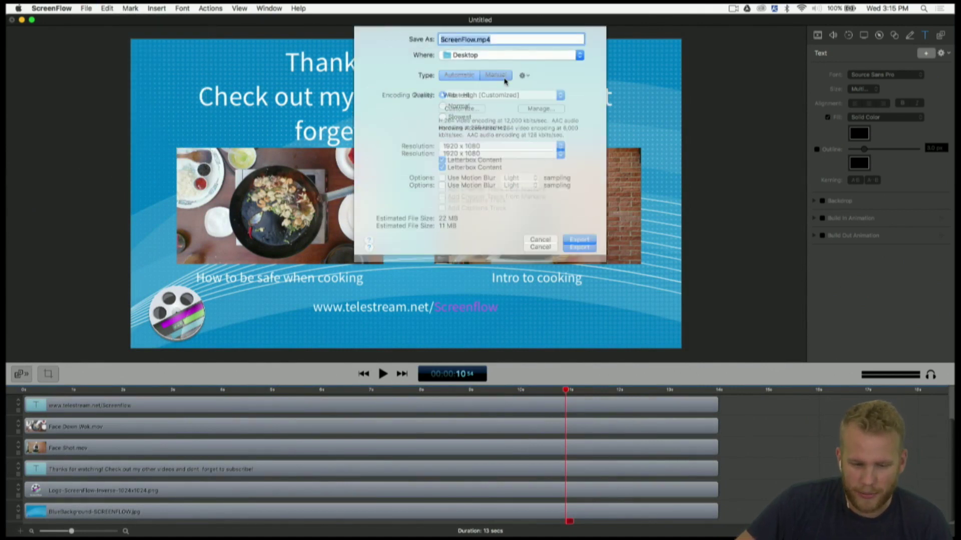
click(470, 111)
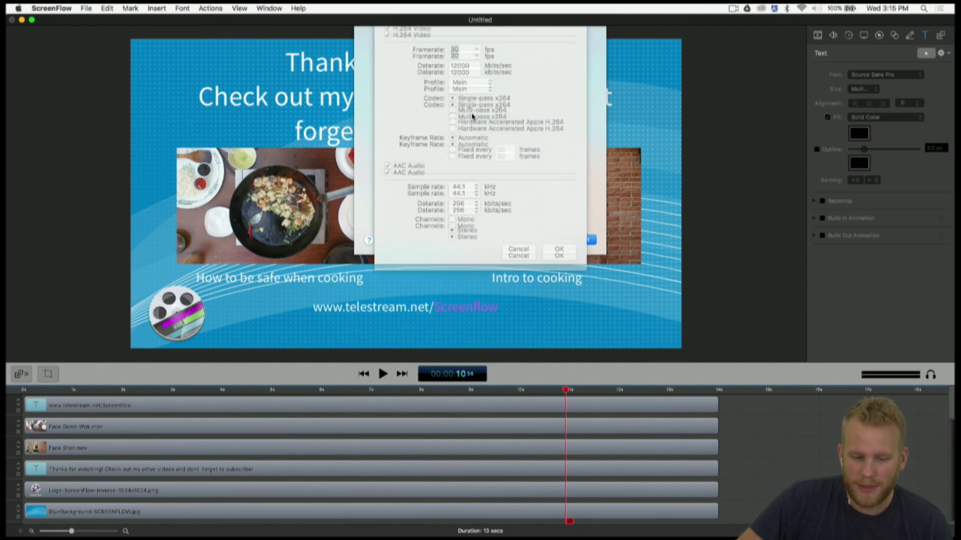
double_click(470, 76)
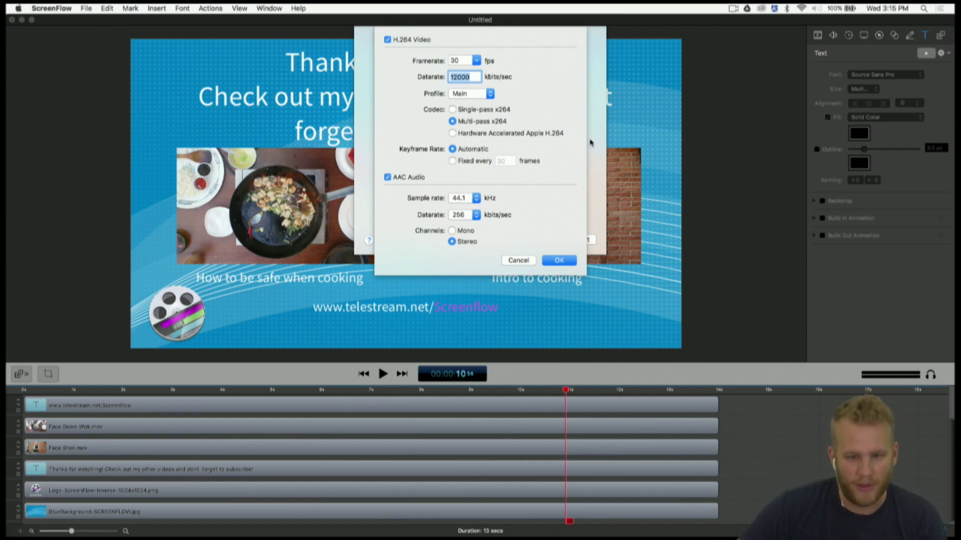
click(518, 260)
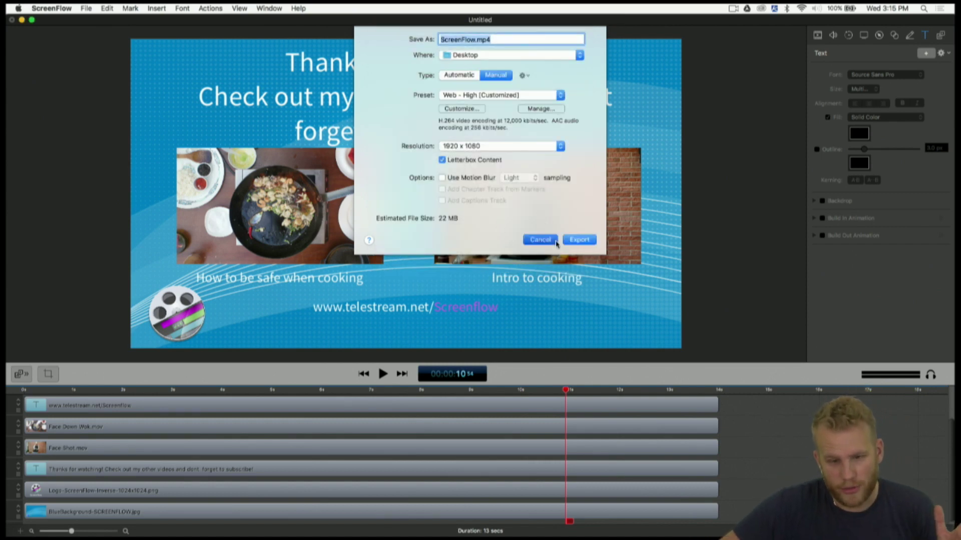
click(577, 240)
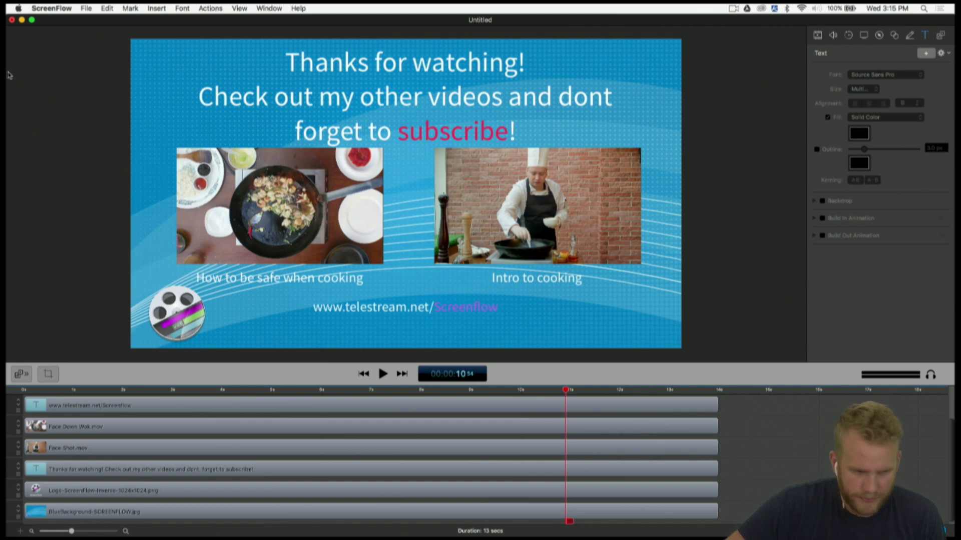
Close the outro document without saving its changes.
click(11, 20)
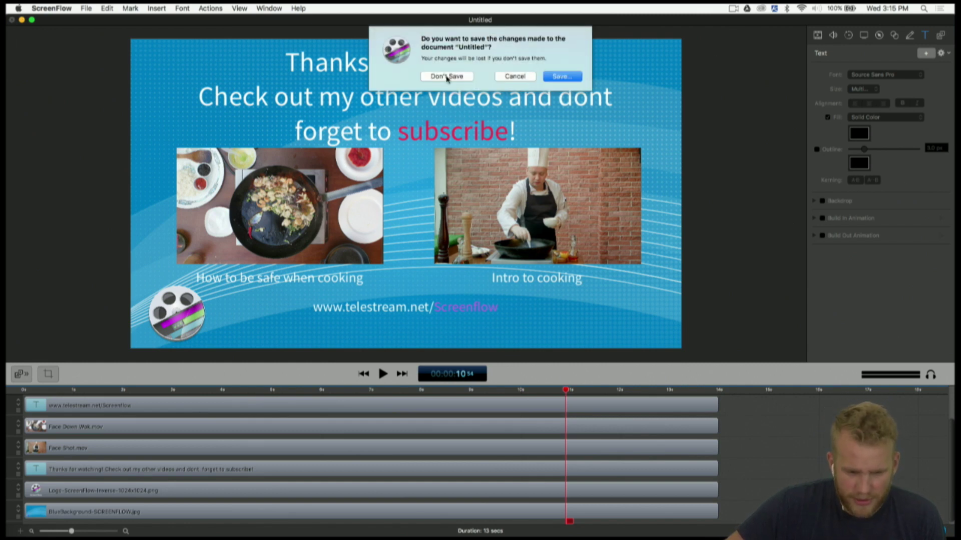
click(504, 77)
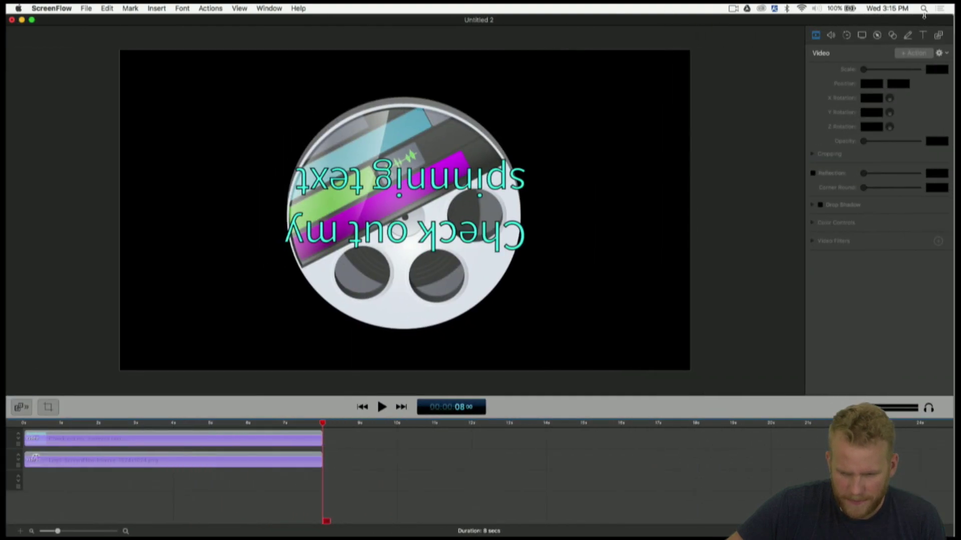
click(923, 9)
text(screenfl)
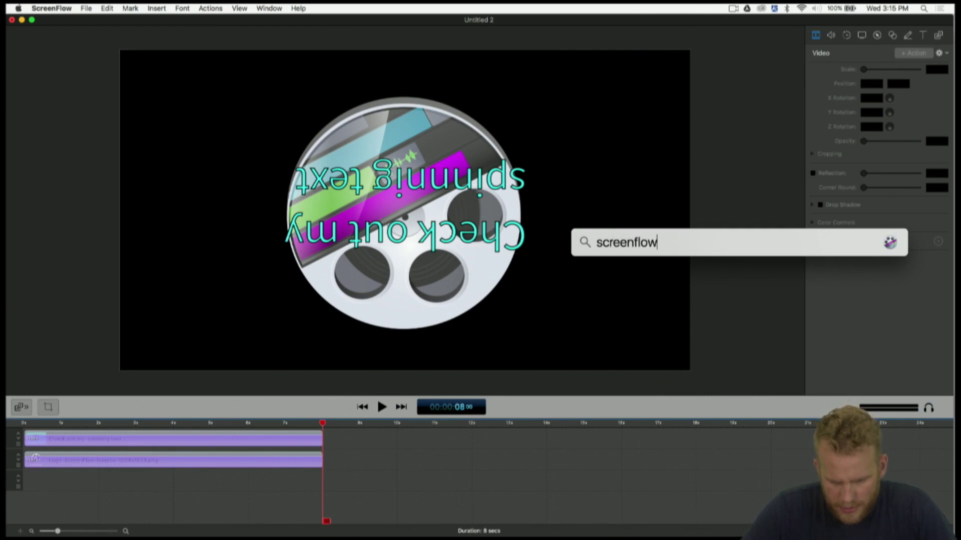
text(ow)
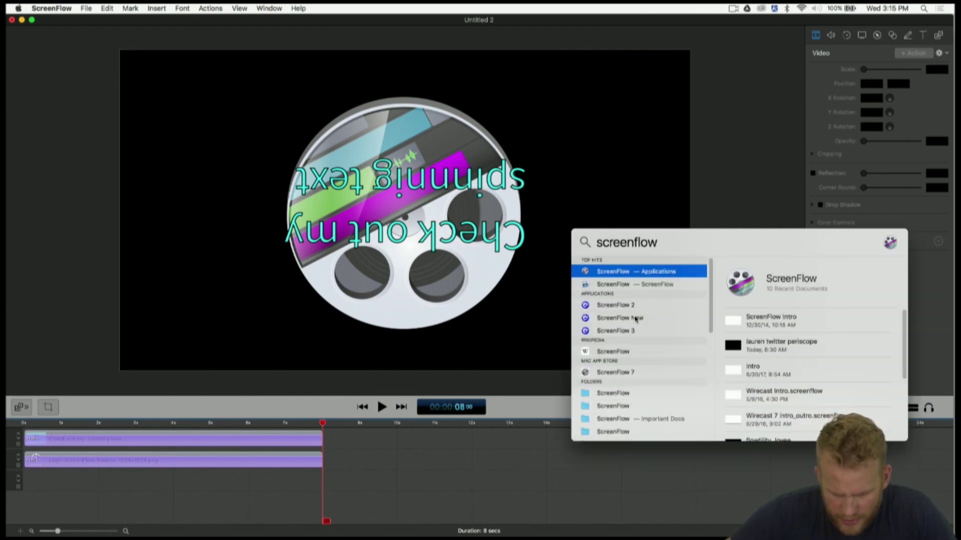
scroll(643, 299, down, 10)
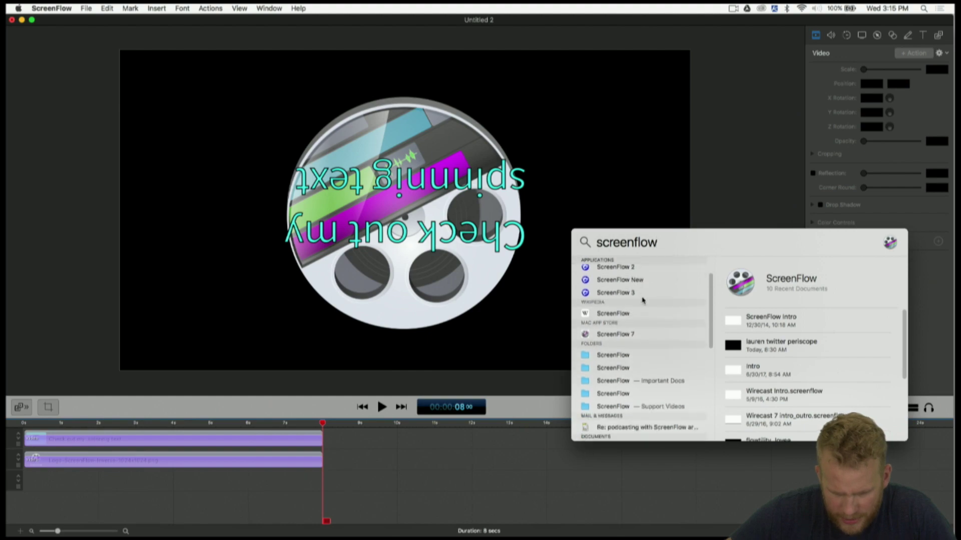
key(Escape)
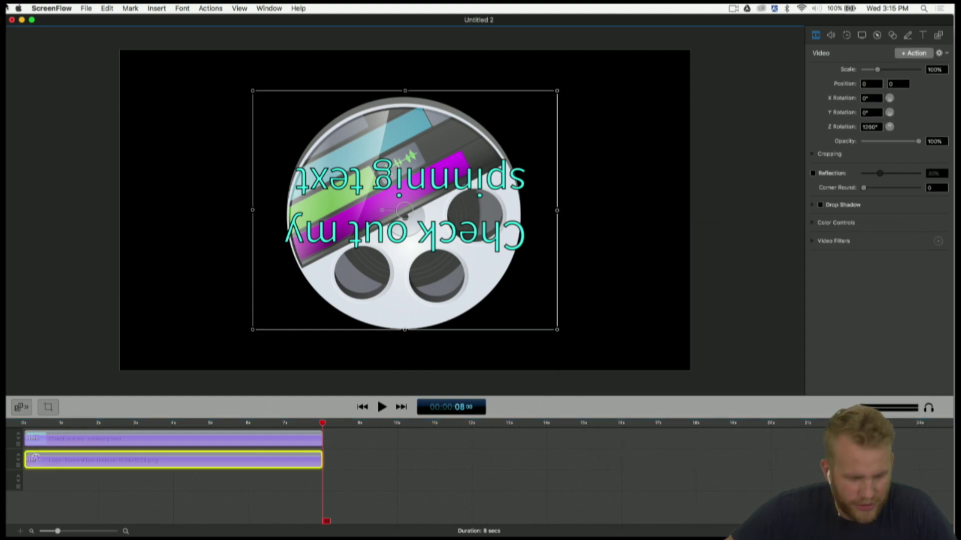
Minimize the Untitled 2 document and locate the exported ScreenFlow.mp4 among All My Files in Finder.
click(21, 20)
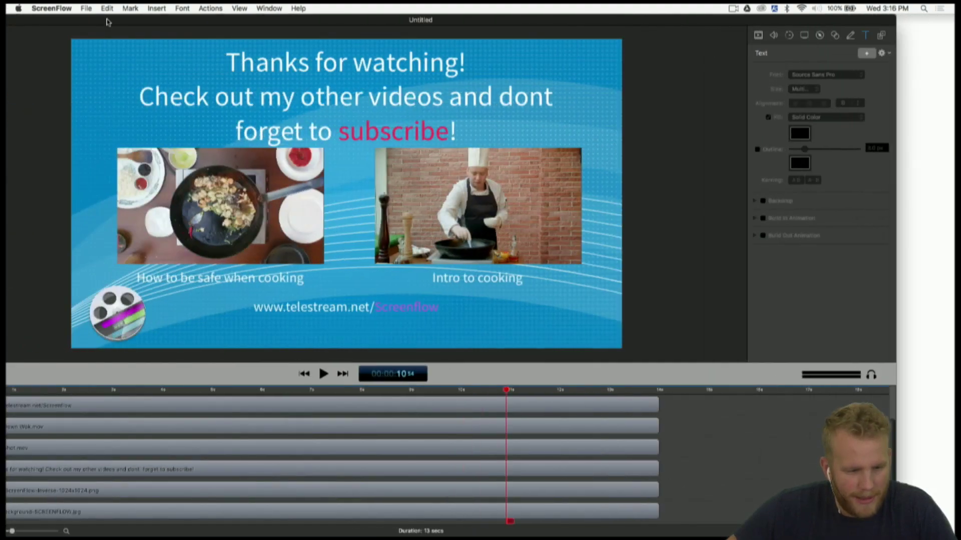
click(20, 103)
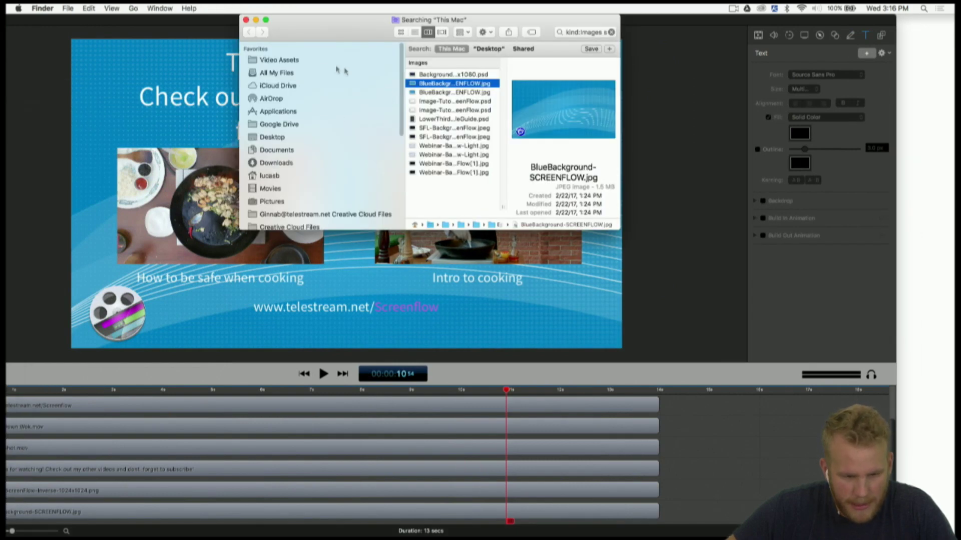
click(275, 74)
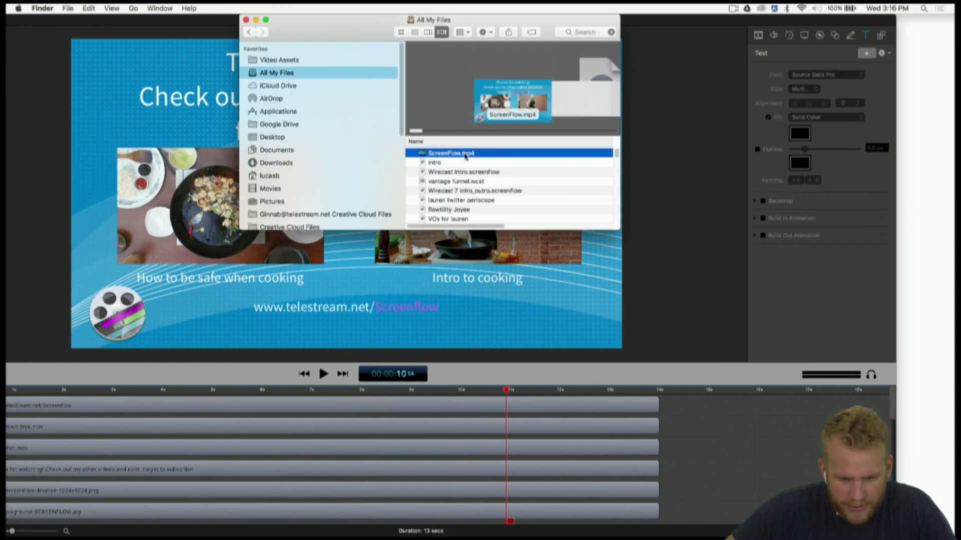
drag(465, 156, 930, 182)
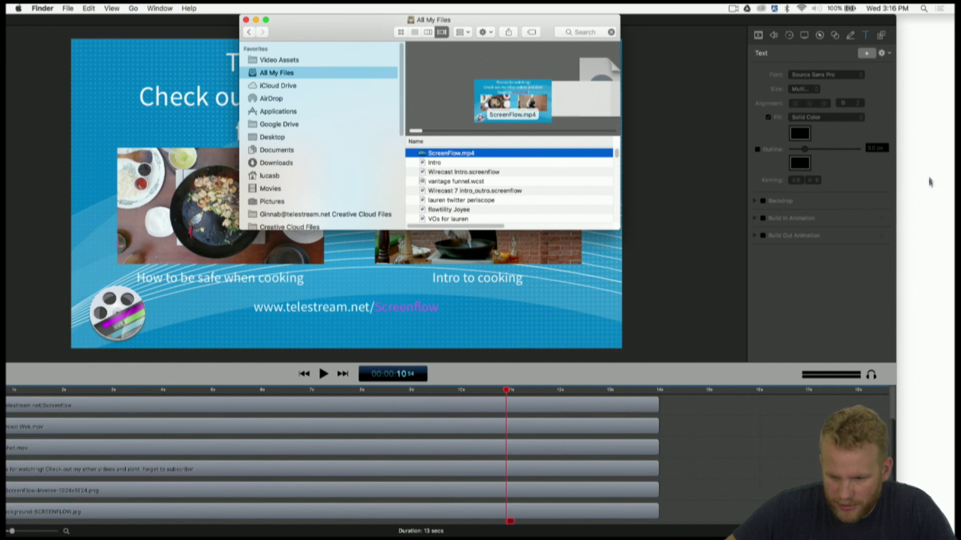
Show the desktop icons, close the Finder window and shift the outro document window aside to uncover them.
click(733, 8)
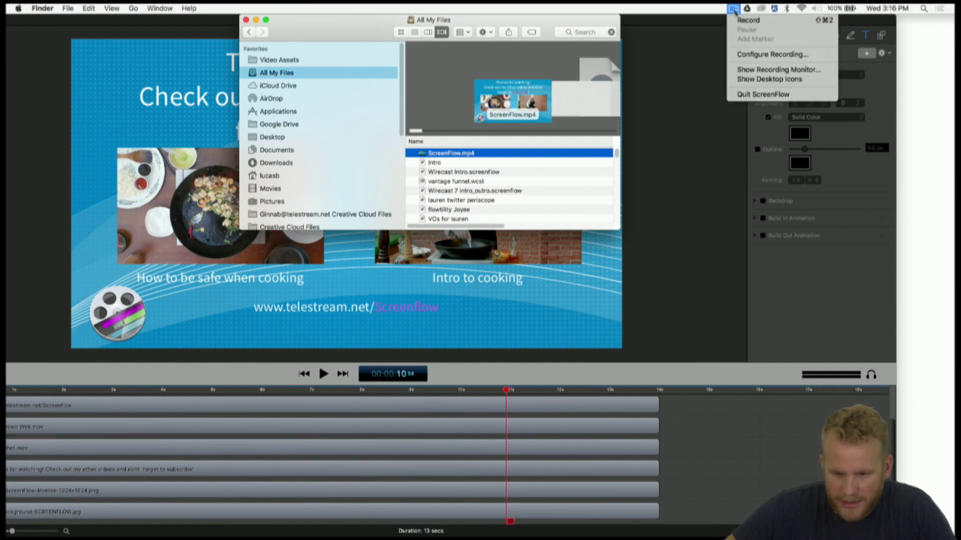
click(780, 78)
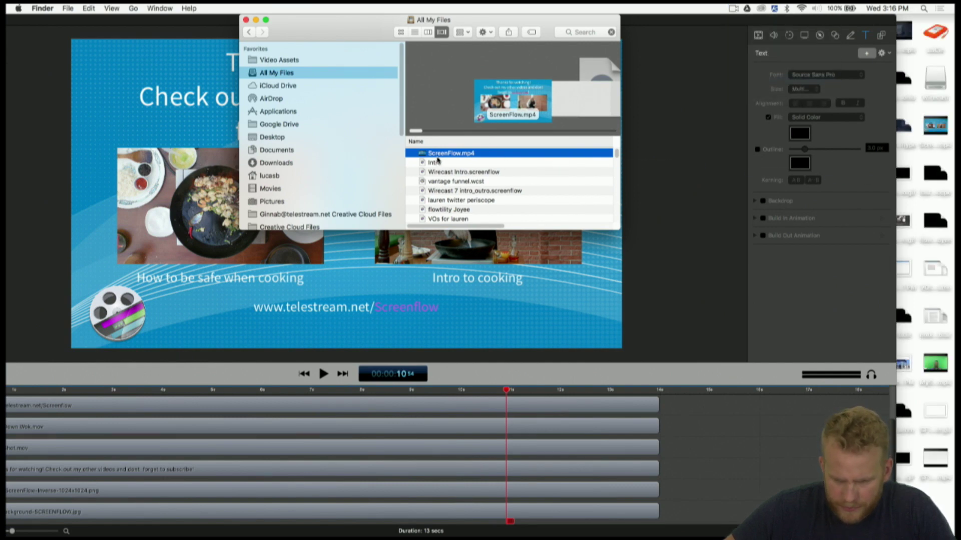
click(245, 19)
double_click(188, 23)
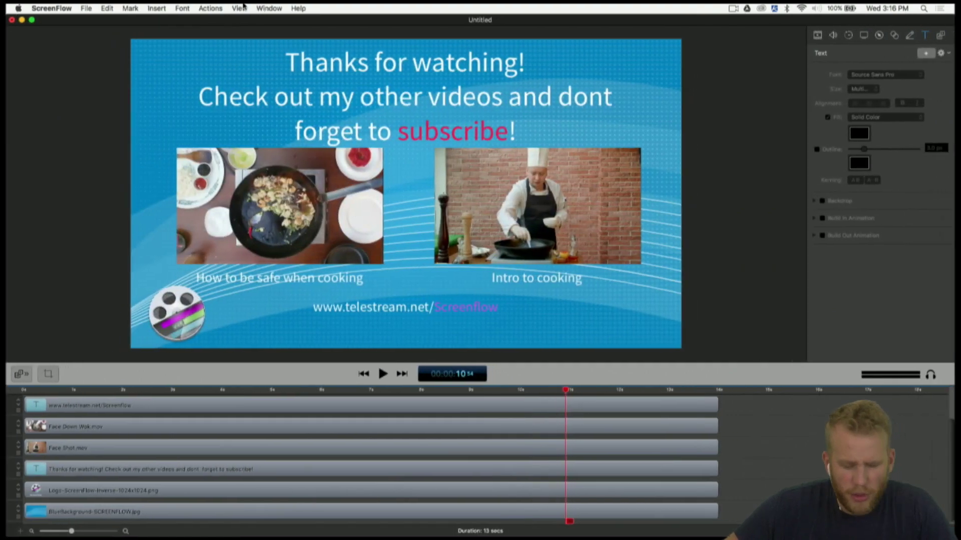
double_click(788, 22)
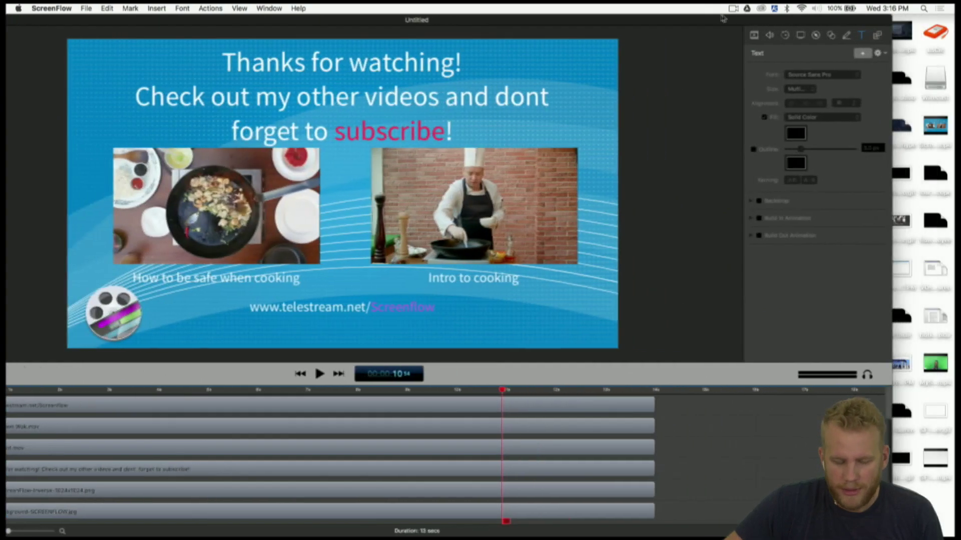
Look through the document library and the Photo Booth, iTunes and Photos media, ending in the global library.
click(868, 34)
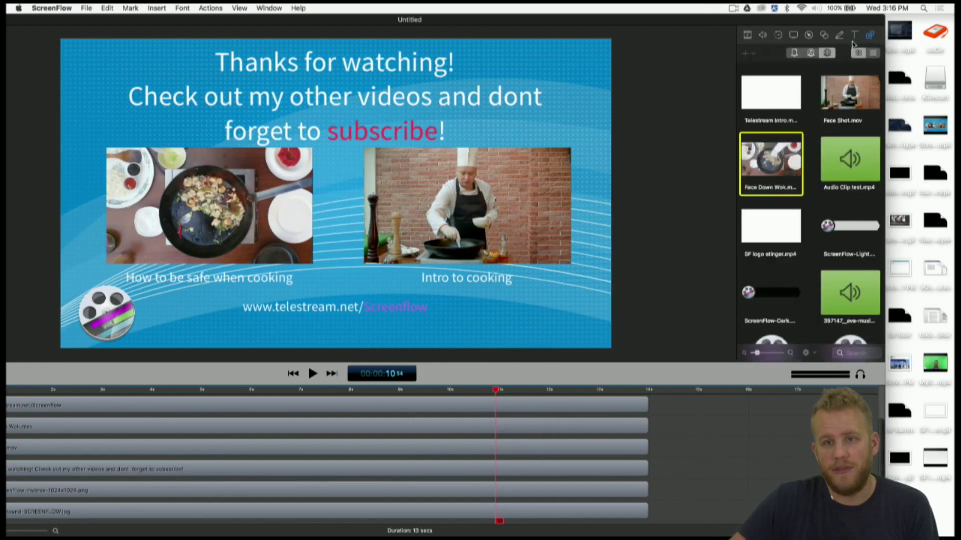
scroll(833, 101, down, 3)
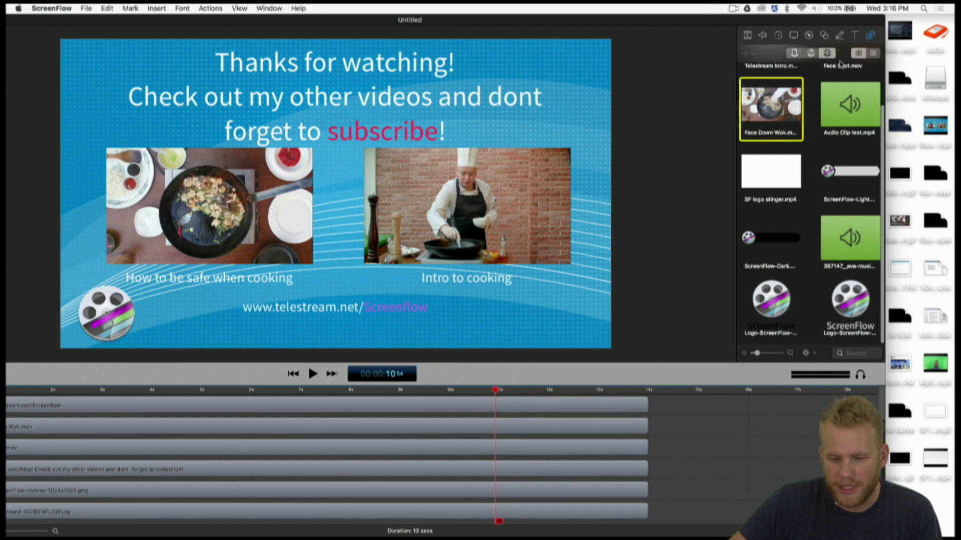
click(808, 54)
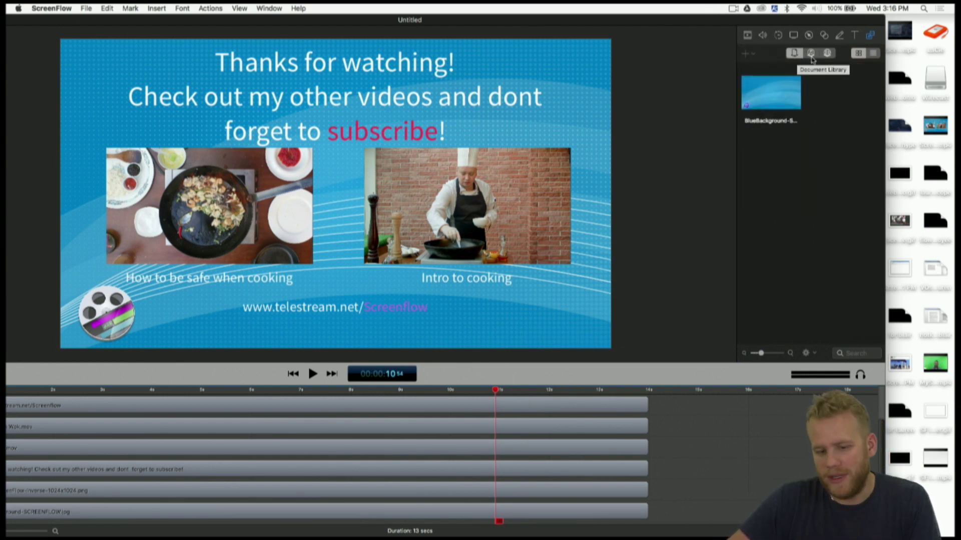
click(811, 53)
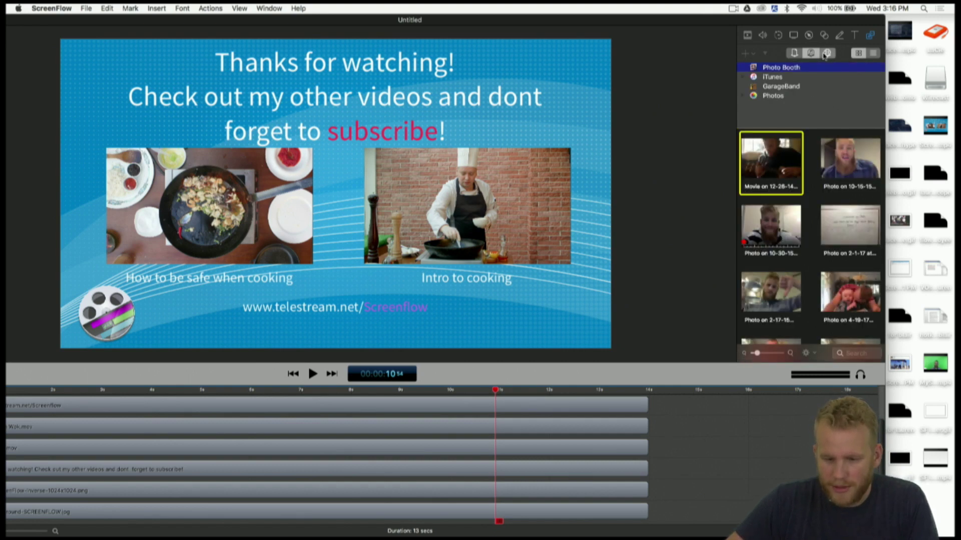
click(826, 55)
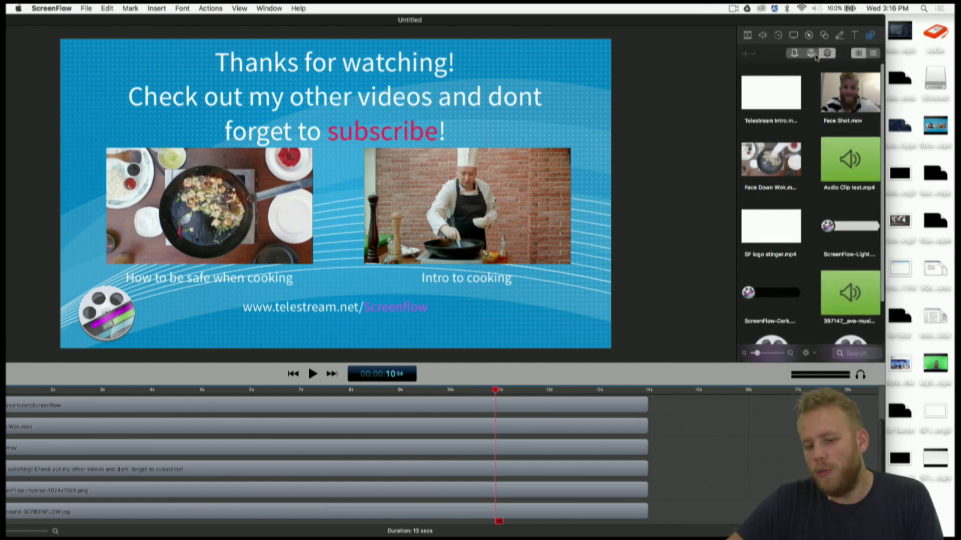
Add ScreenFlow.mp4 from the desktop to the global media library and preview the Telestream Intro clip there.
scroll(835, 114, down, 2)
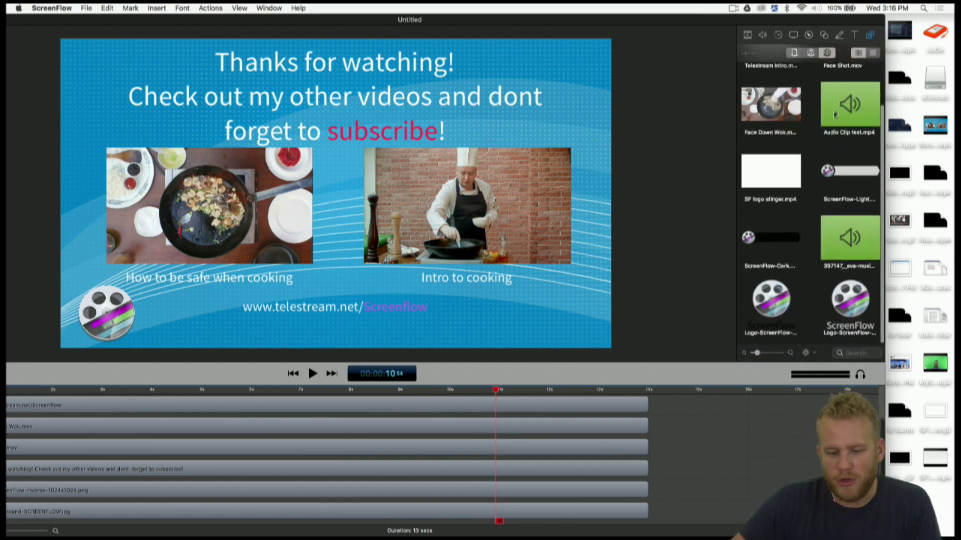
scroll(828, 121, up, 2)
scroll(816, 131, down, 2)
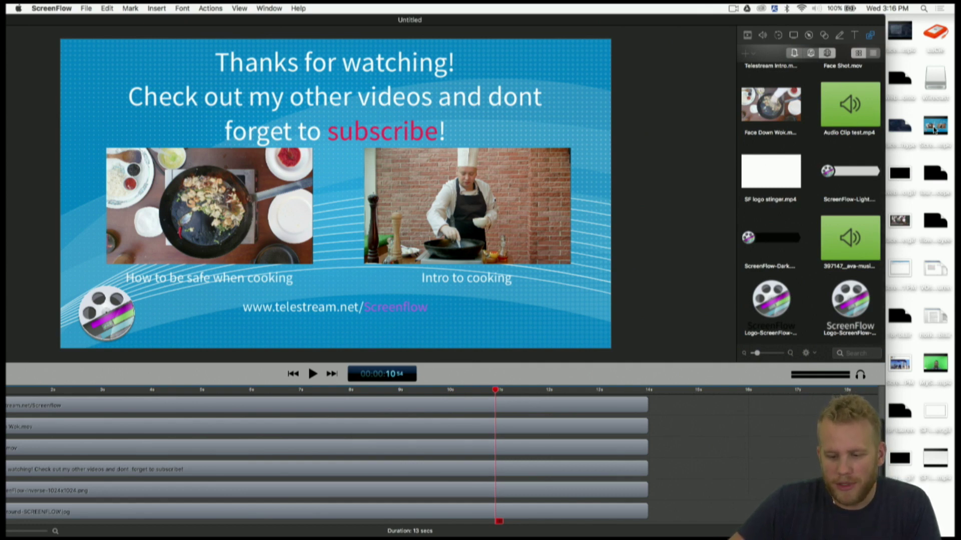
drag(934, 129, 817, 220)
drag(925, 171, 820, 333)
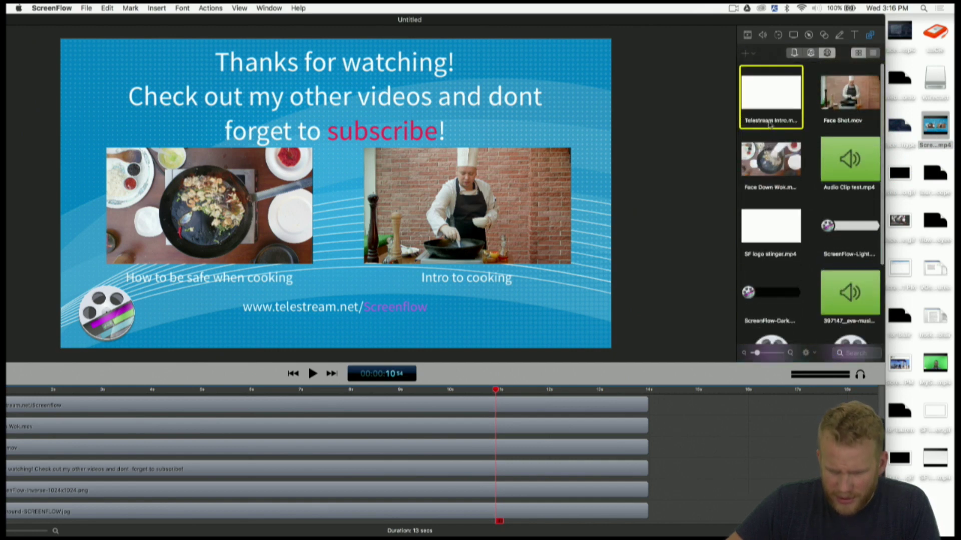
click(771, 120)
click(783, 99)
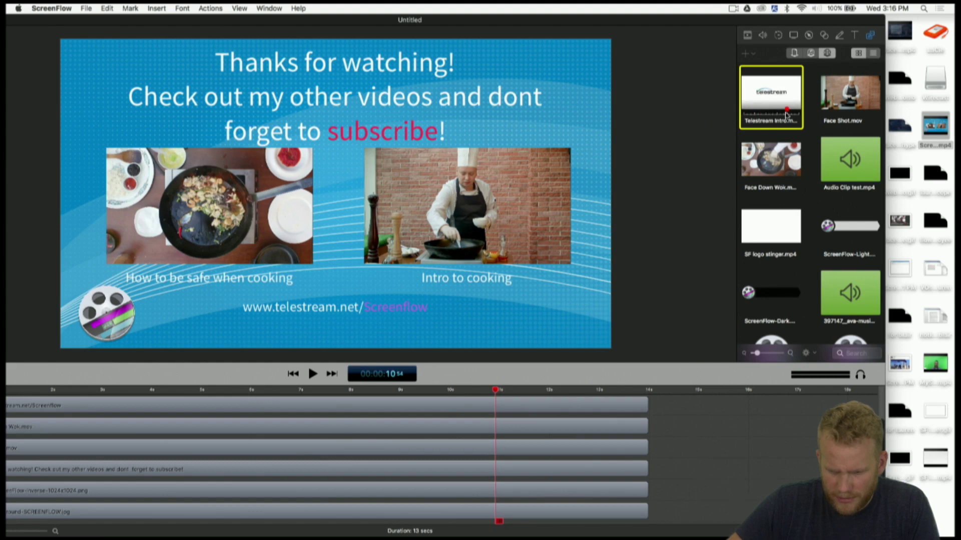
Rename the ScreenFlow.mp4 clip in the global library as Outro.mp4.
scroll(786, 115, down, 3)
click(772, 320)
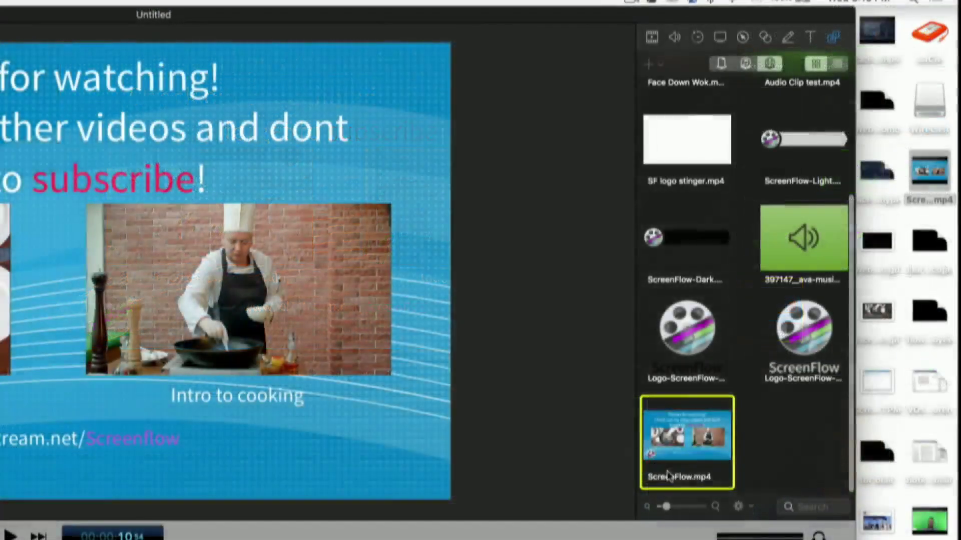
click(680, 477)
right_click(690, 481)
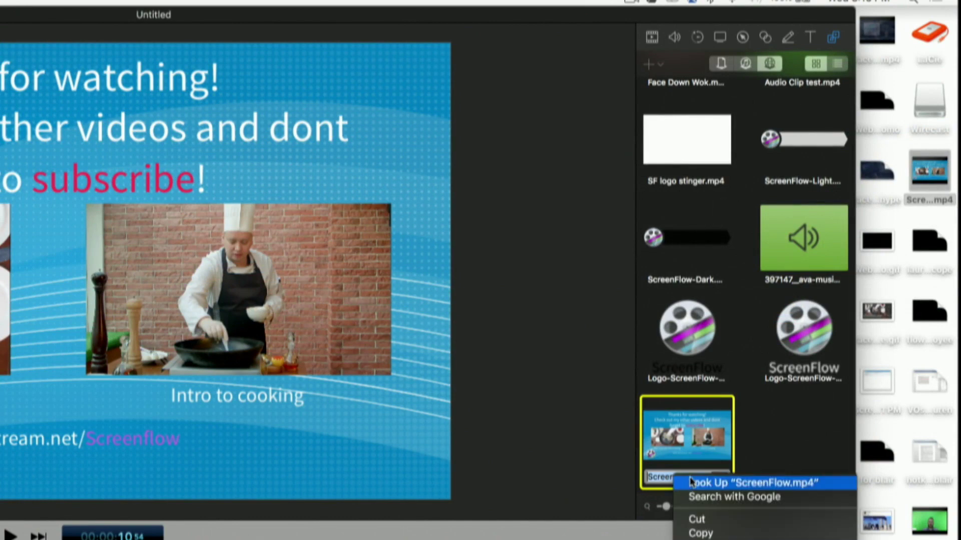
click(700, 482)
click(494, 292)
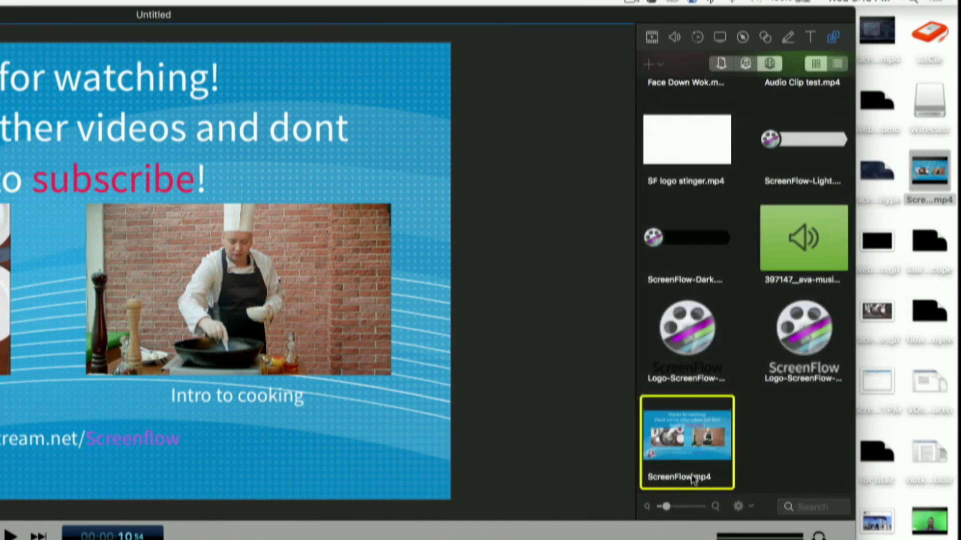
click(692, 479)
key(BackSpace)
key(BackSpace)
key(BackSpace)
key(BackSpace)
key(BackSpace)
key(BackSpace)
key(BackSpace)
key(BackSpace)
key(BackSpace)
key(BackSpace)
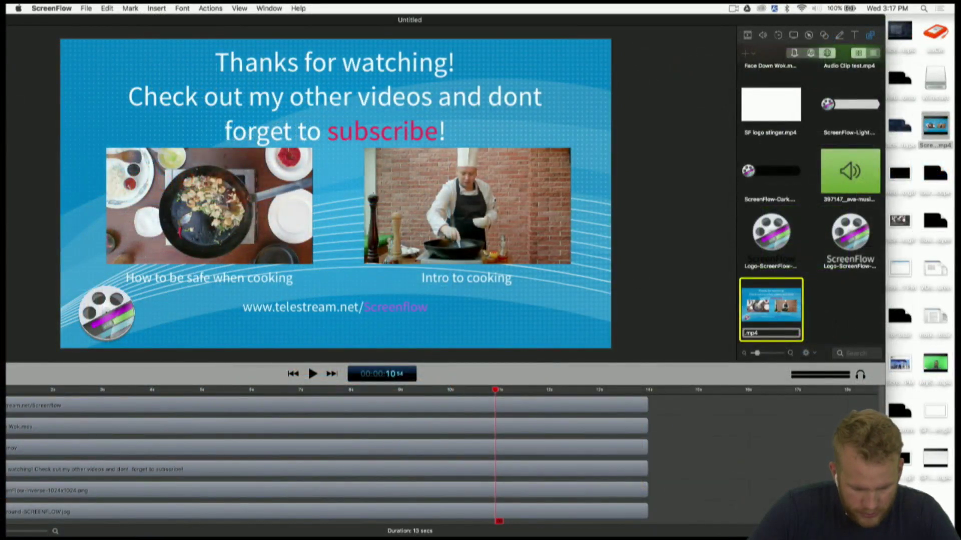
text(Outro)
key(Return)
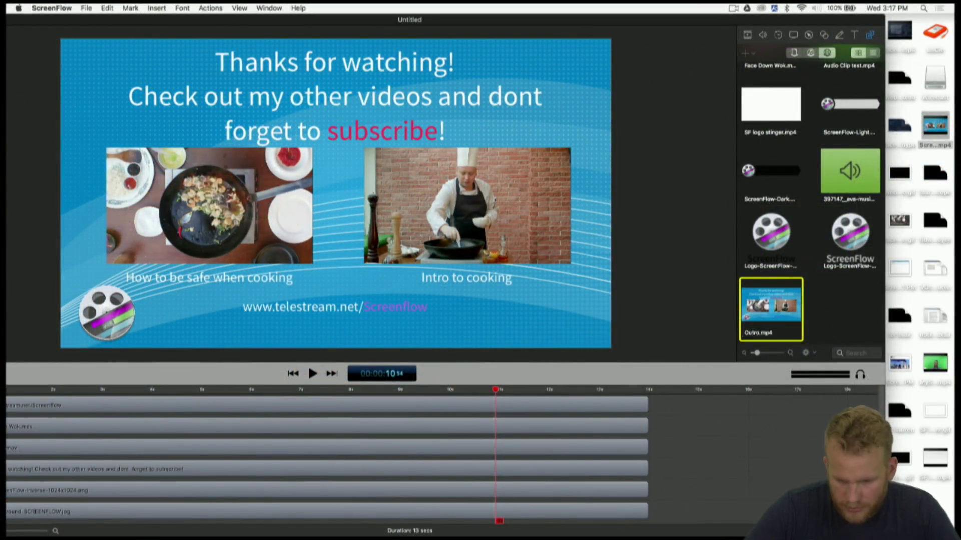
Place SF logo stinger.mp4 from the library on the timeline at about 15 seconds and play it.
click(772, 111)
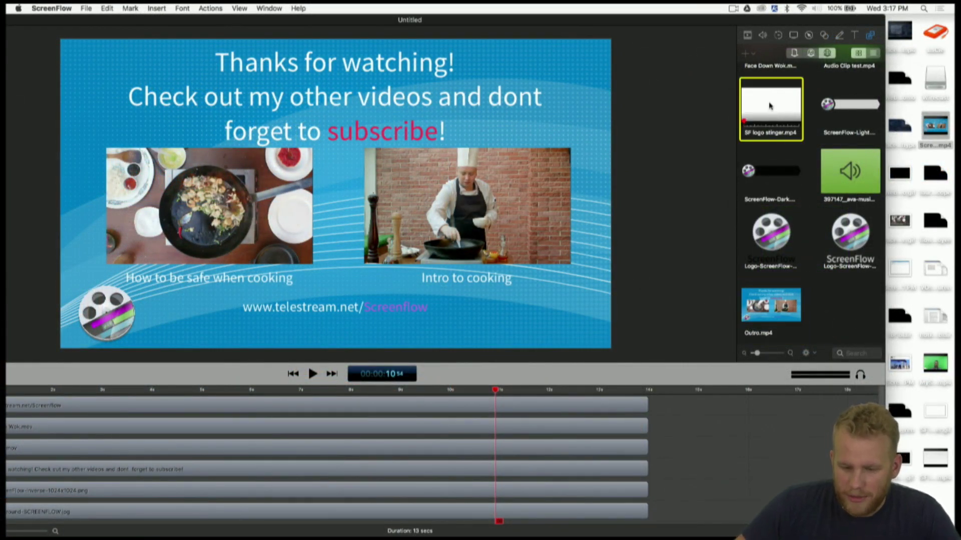
drag(770, 106, 714, 425)
click(708, 391)
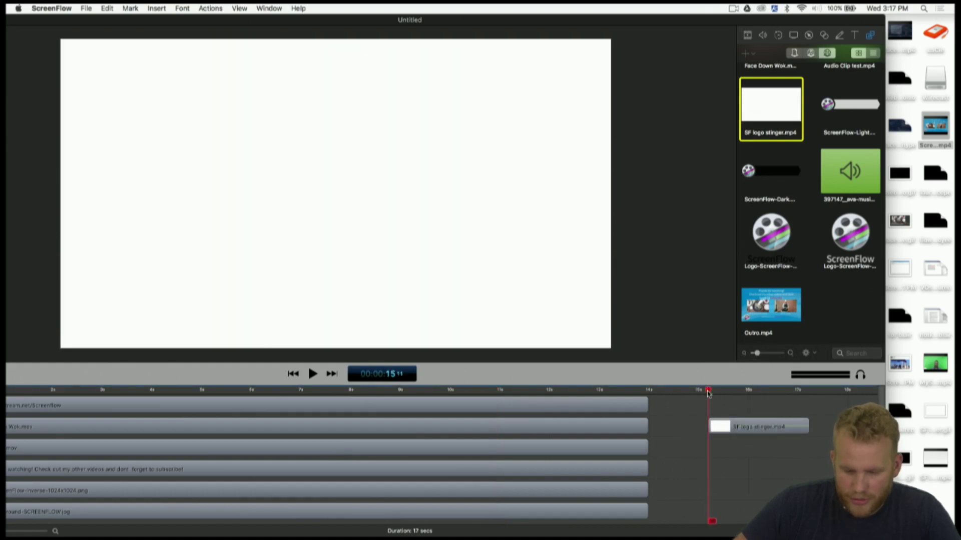
key(space)
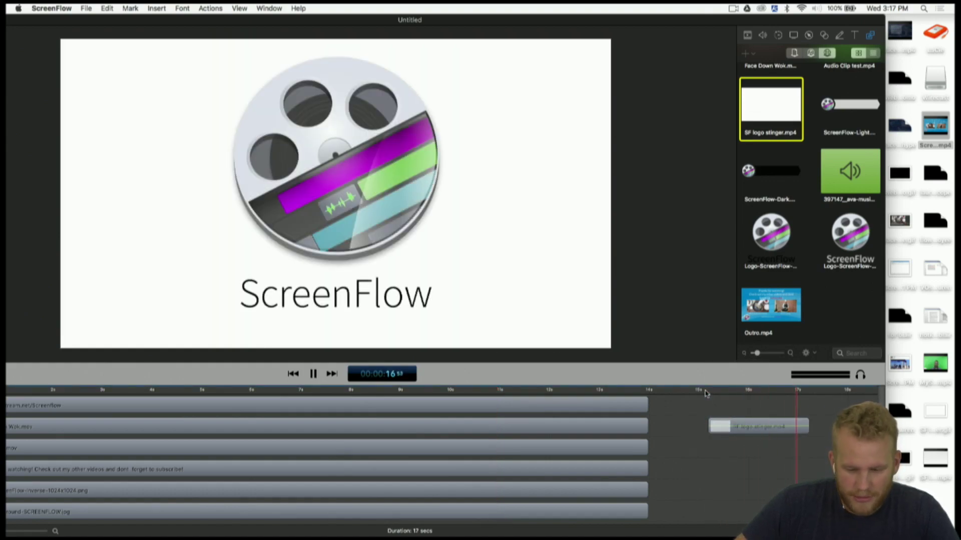
Place Outro.mp4 from the library on the timeline just after the logo stinger and play its beginning.
drag(771, 306, 826, 369)
drag(822, 425, 822, 428)
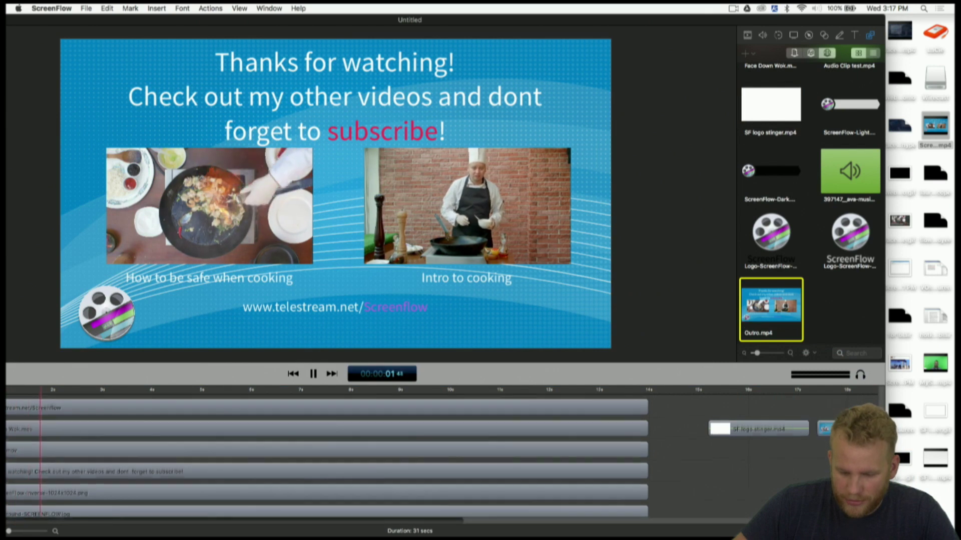
click(818, 394)
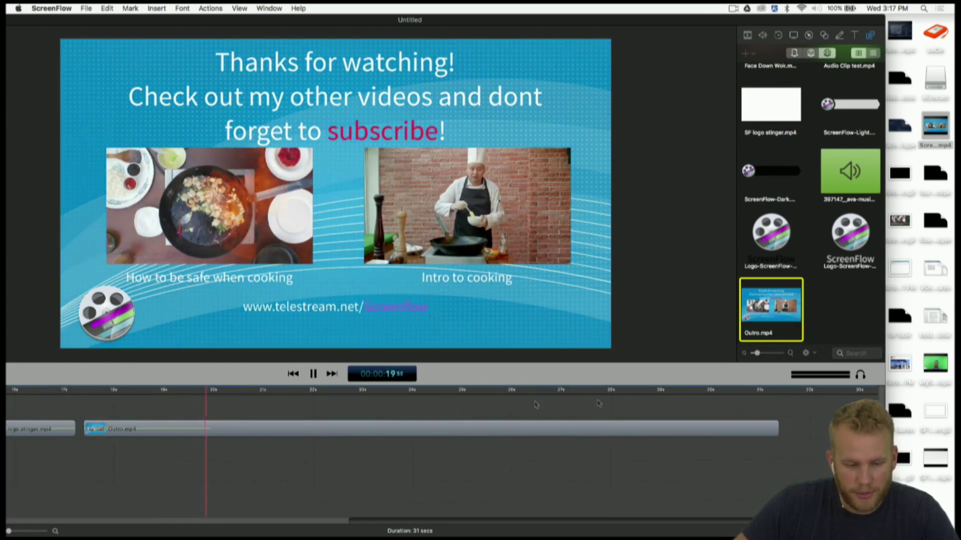
key(space)
Close the outro document, discarding its unsaved changes.
key(super+w)
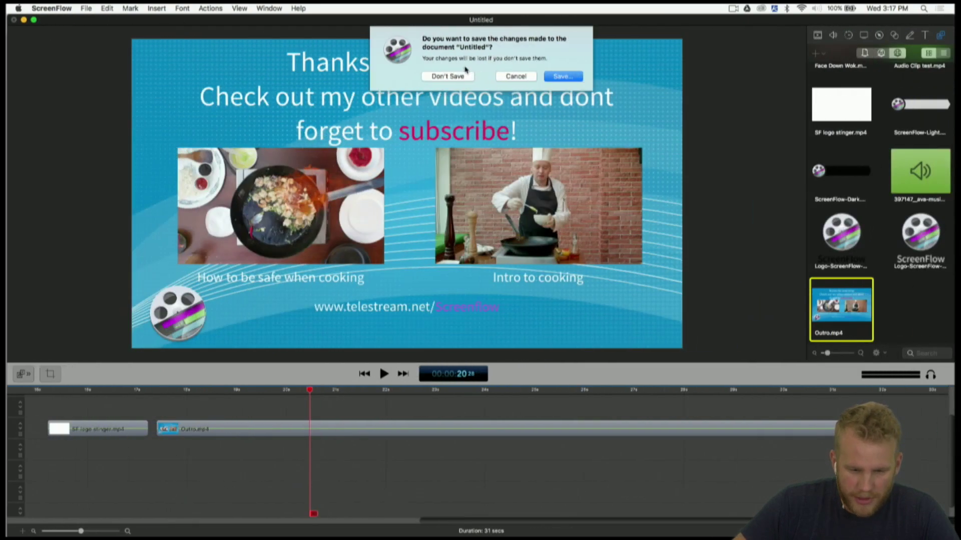
click(463, 76)
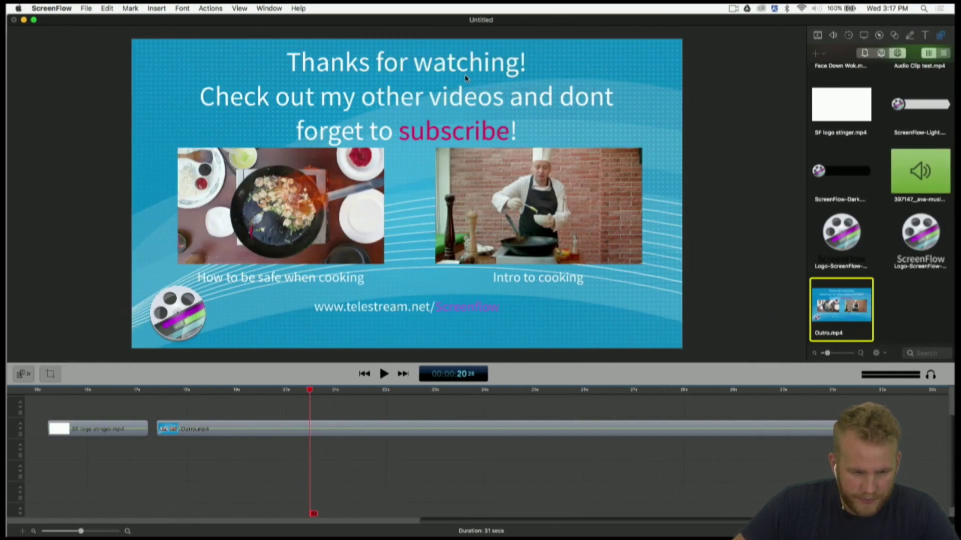
Create a new document with the 1080p HD preset, 1920 by 1080, at a 60 fps timeline framerate.
click(86, 8)
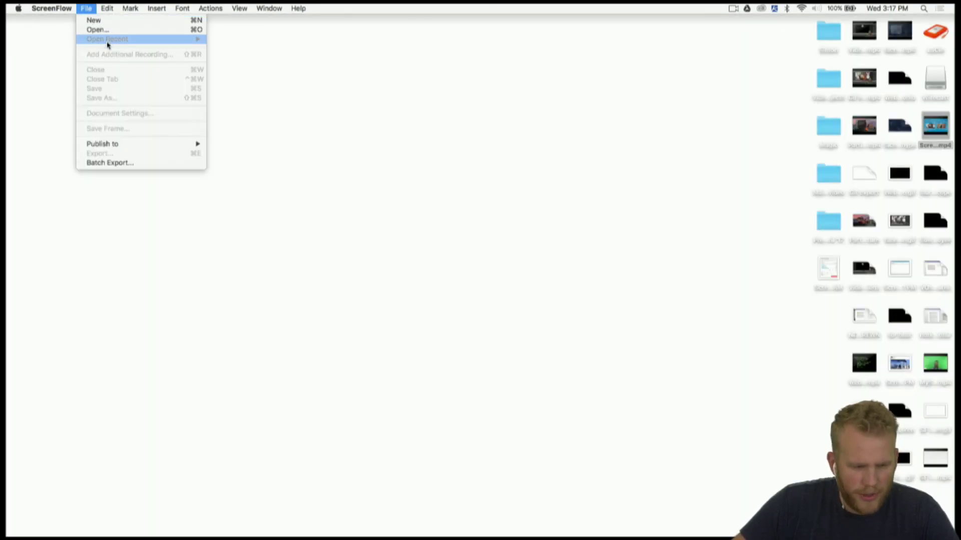
click(106, 21)
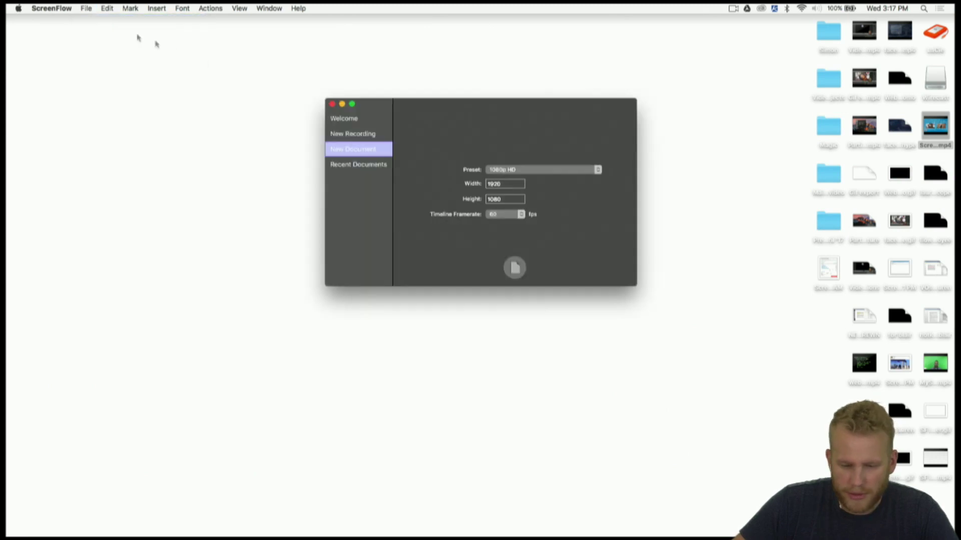
click(514, 276)
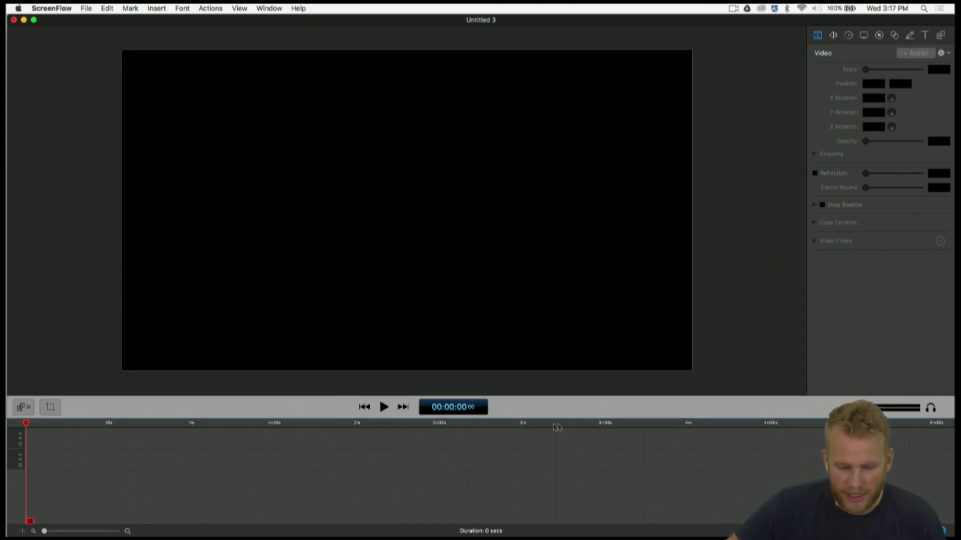
Place Face Down Wok.mov from the global media library on the timeline, starting at about 3 seconds.
click(940, 34)
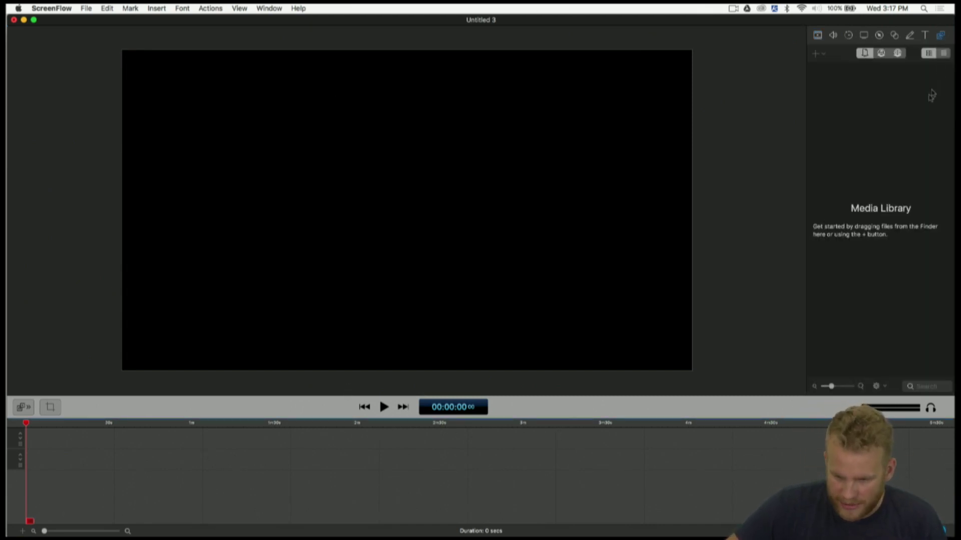
click(901, 53)
drag(841, 161, 140, 424)
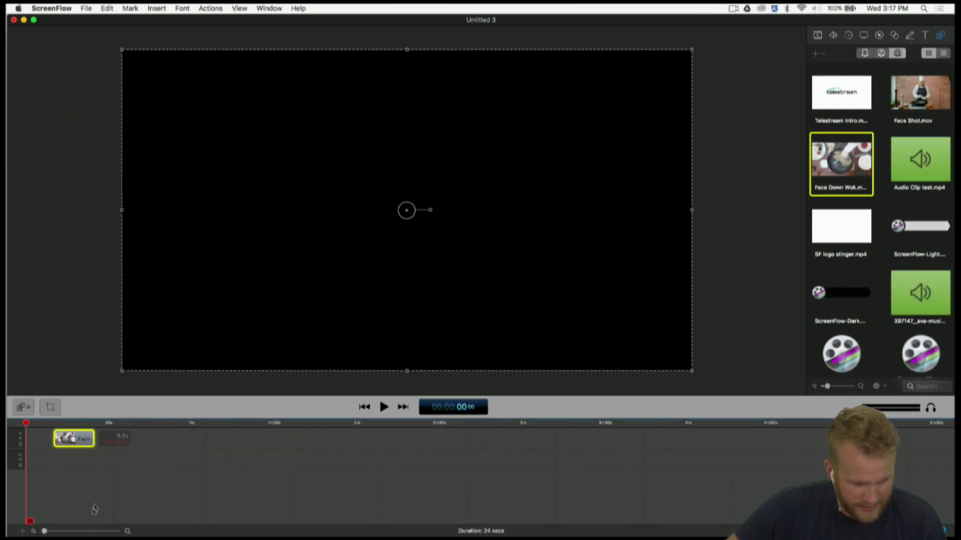
click(99, 530)
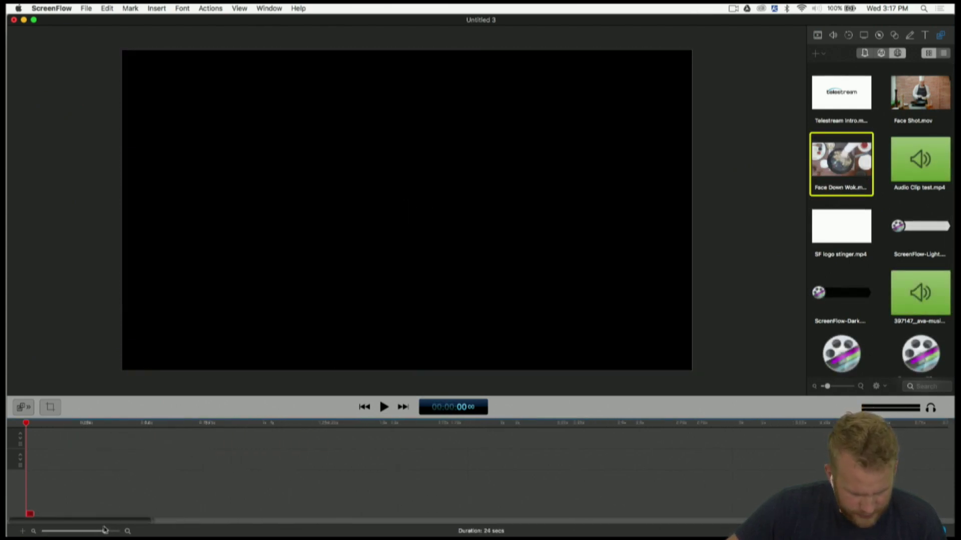
click(77, 532)
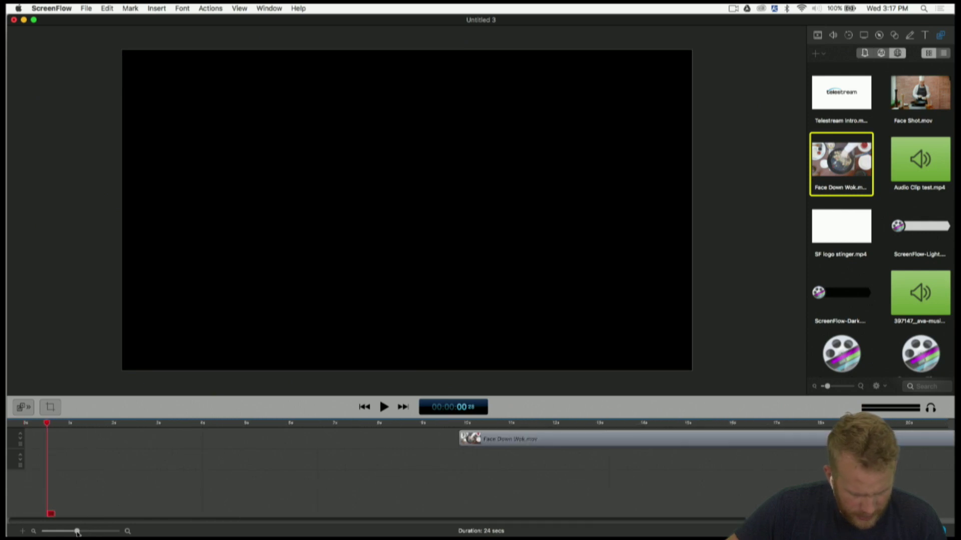
drag(469, 448, 218, 444)
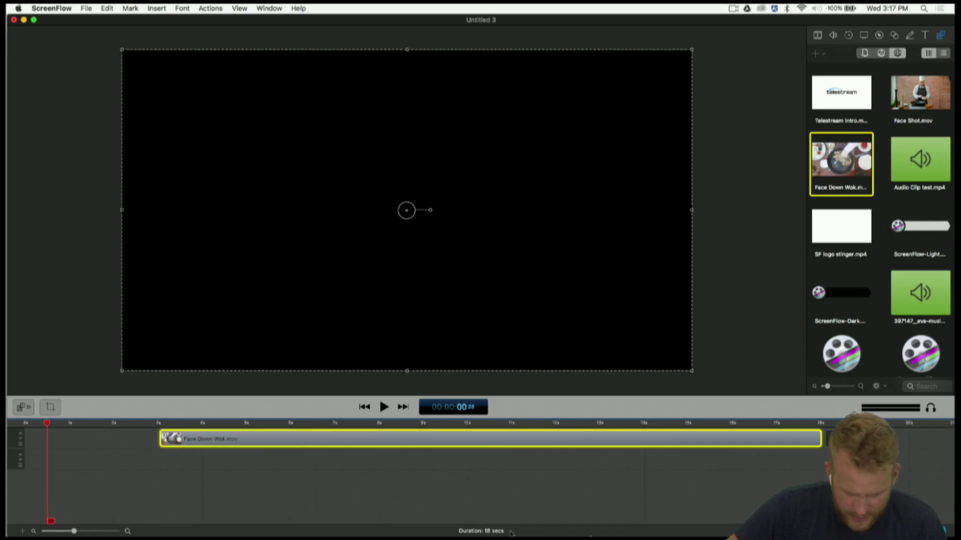
click(796, 482)
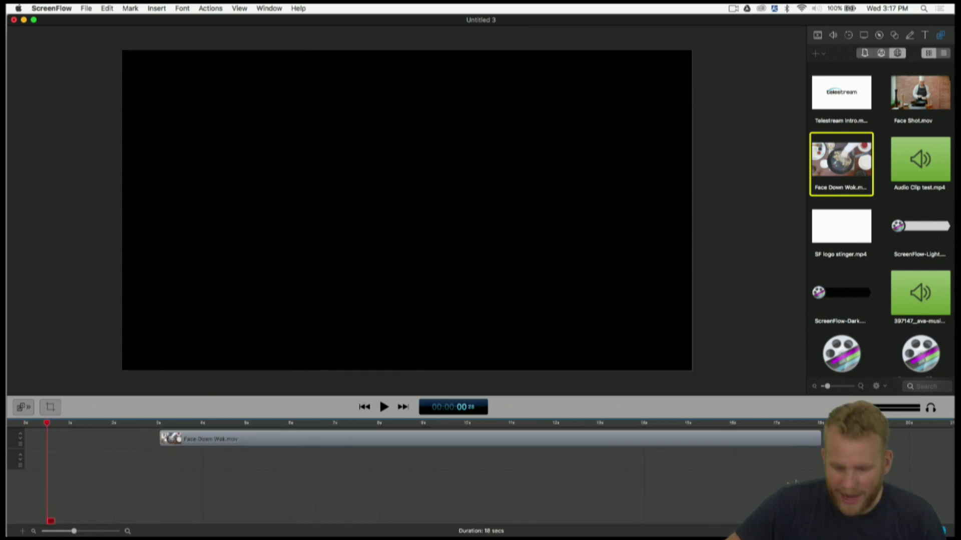
Place SF logo stinger.mp4 from the global library at the timeline start, overlap Face Down Wok.mov with its end as a transition, and play the join.
click(865, 53)
click(899, 54)
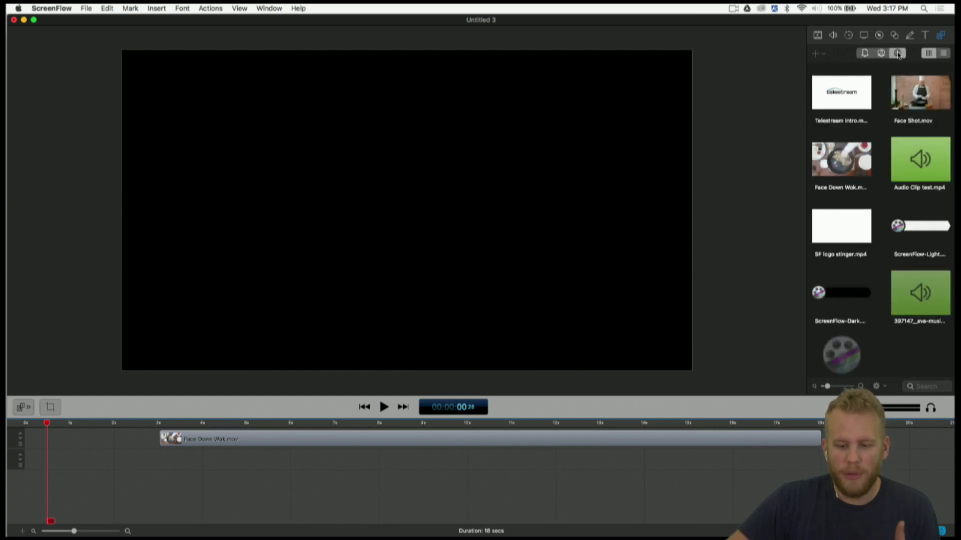
scroll(902, 126, down, 1)
drag(869, 209, 30, 440)
drag(165, 443, 127, 439)
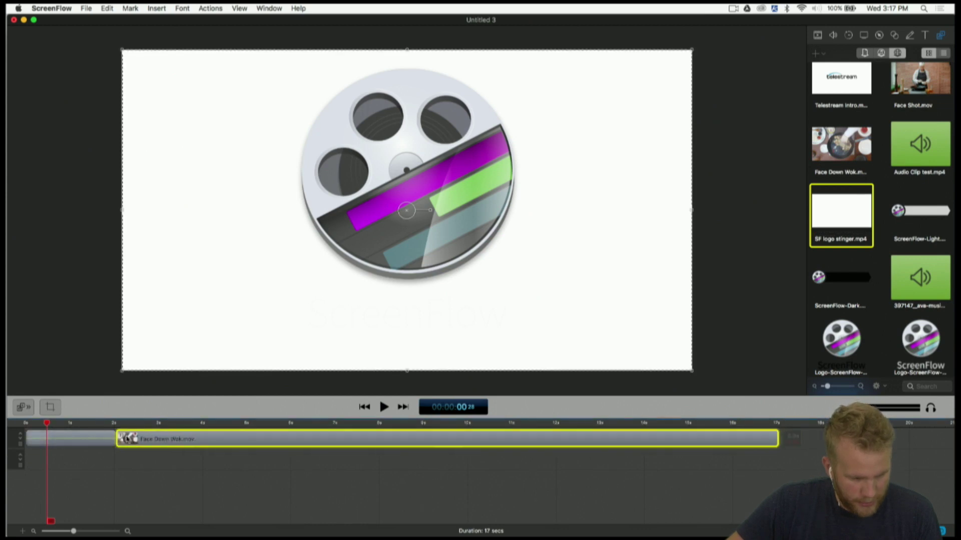
click(122, 461)
key(space)
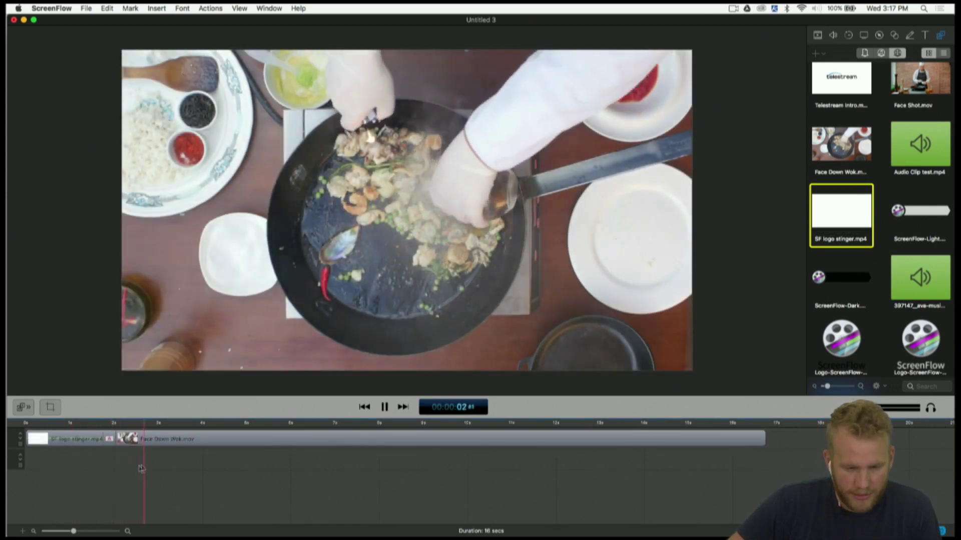
key(space)
Place Outro.mp4 from the library over the end of Face Down Wok.mov with a transition, and play from about 15 seconds to the end.
scroll(863, 317, down, 3)
drag(834, 345, 735, 434)
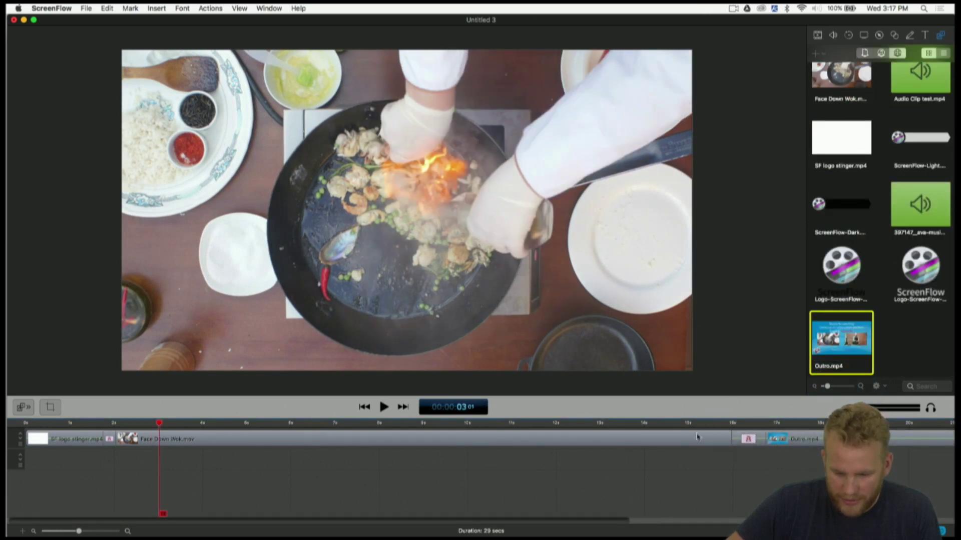
click(697, 453)
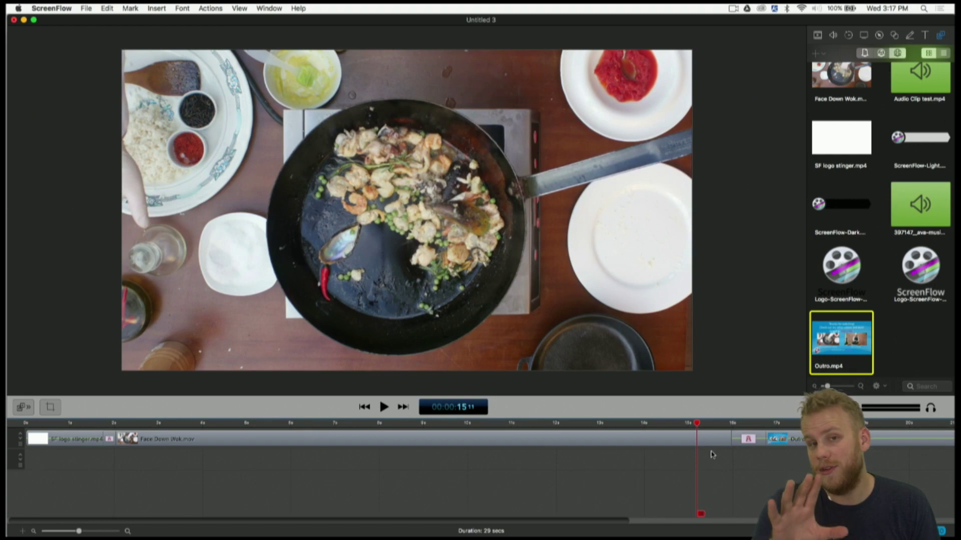
click(877, 426)
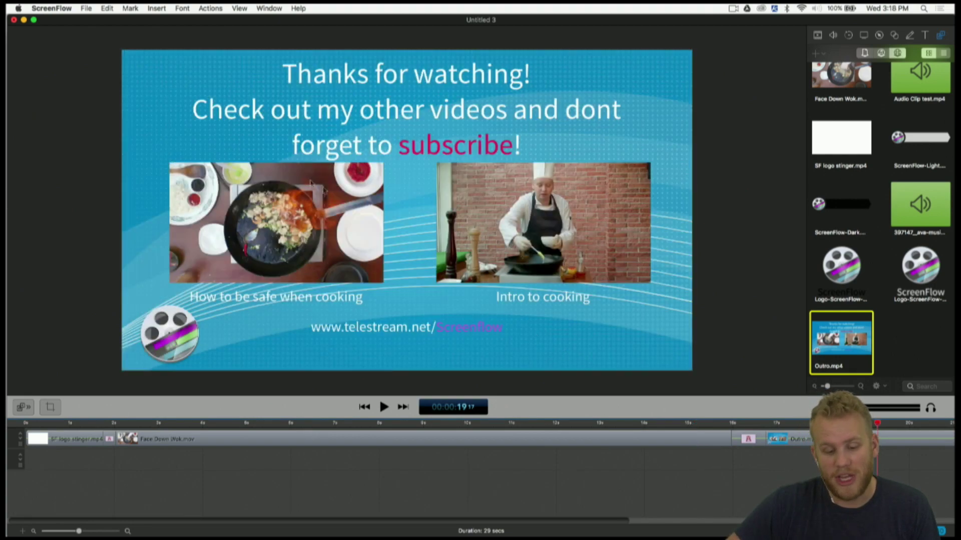
click(699, 426)
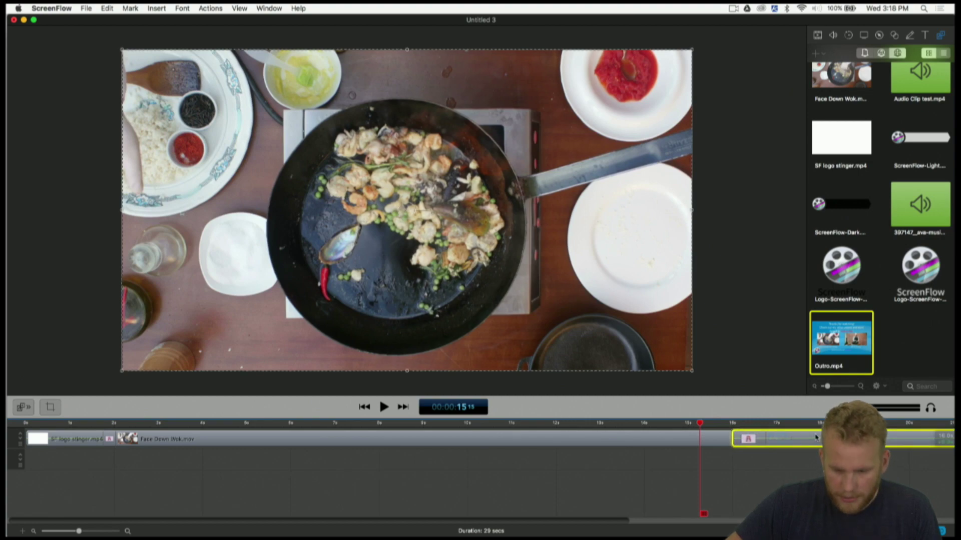
key(space)
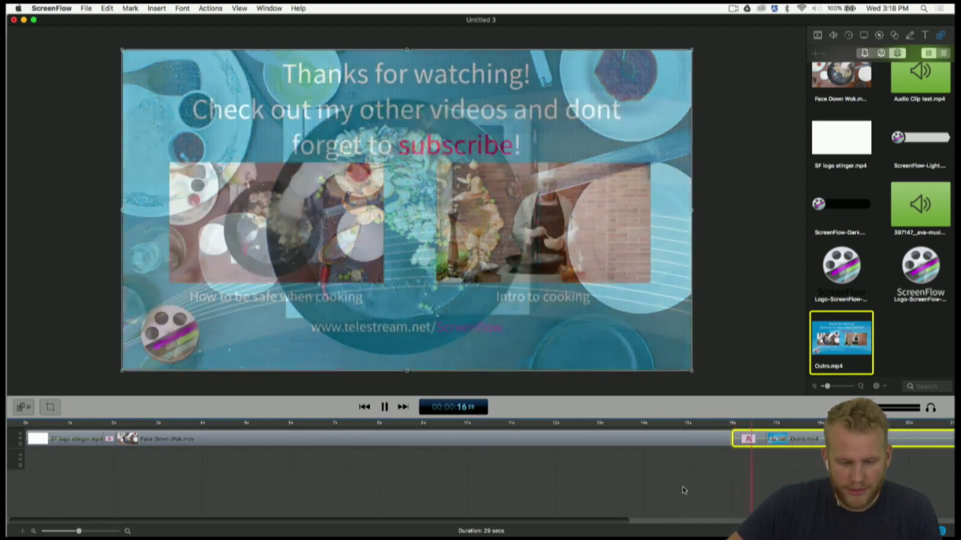
key(super+minus)
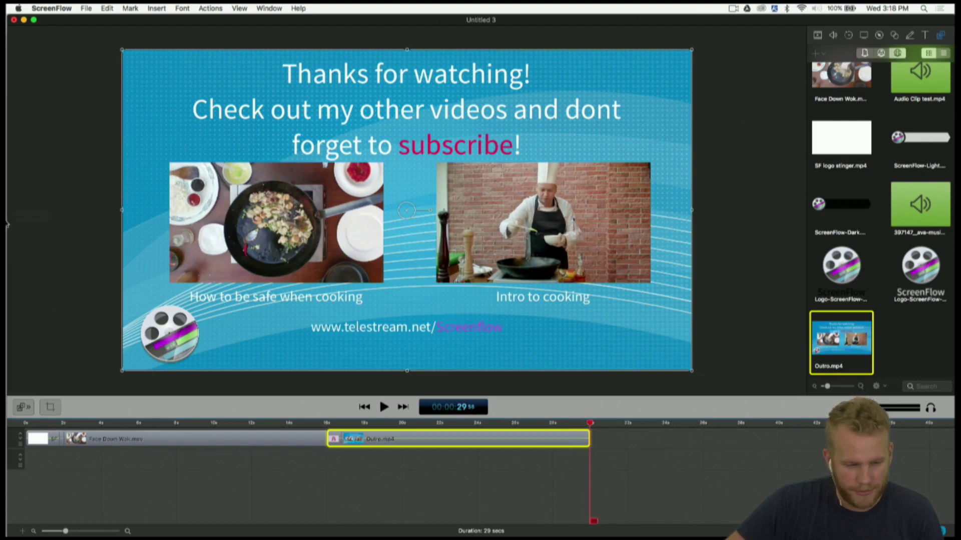
Switch to Chrome and open the ScreenFlow Facebook page, facebook.com/screenflow, in a new tab.
mouse_move(6, 225)
click(33, 180)
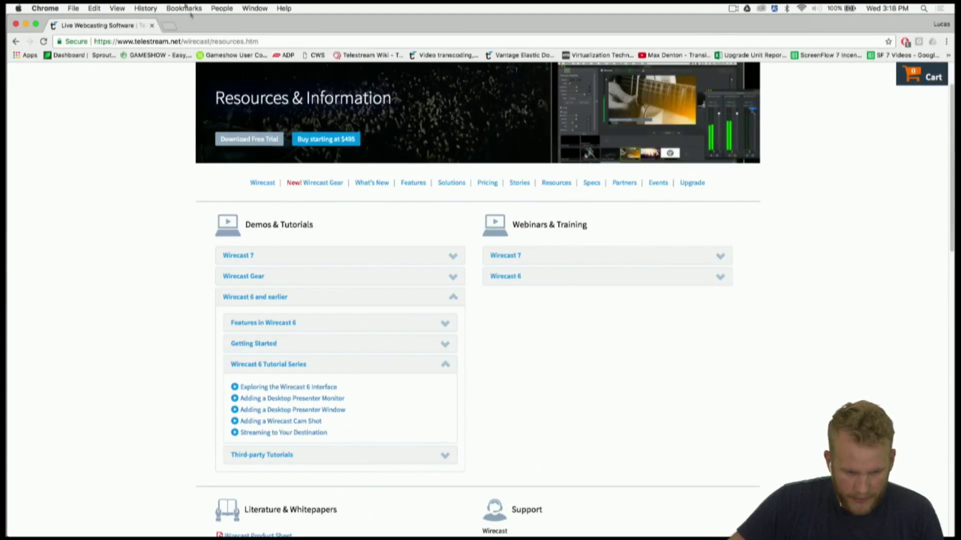
click(168, 30)
text(facebook.com)
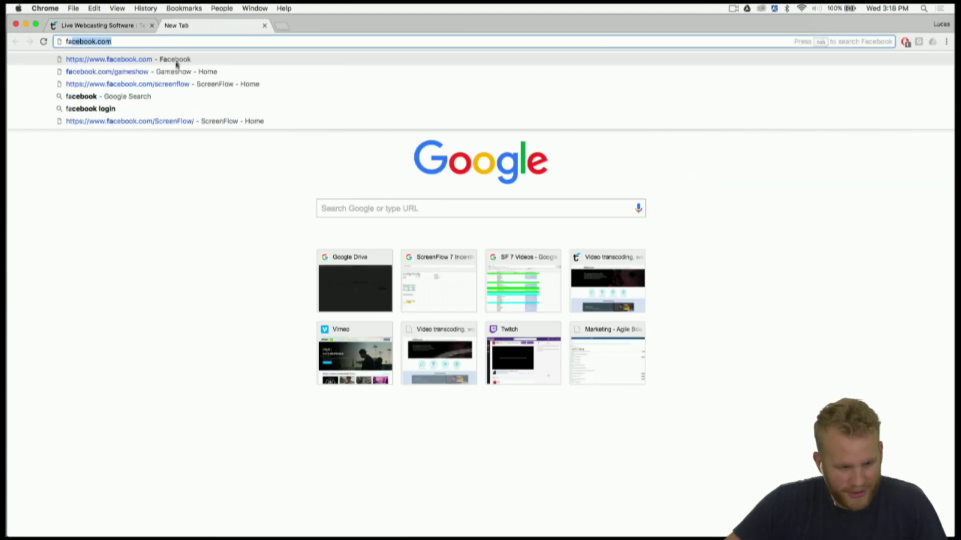
click(180, 84)
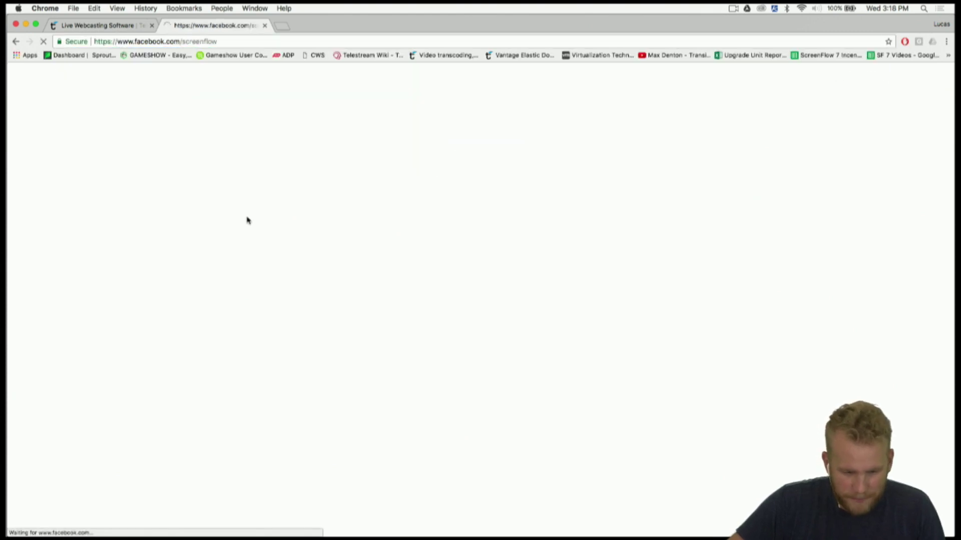
Open the live video post about creating intros and outros on the ScreenFlow page and read its viewer comments.
scroll(368, 275, down, 5)
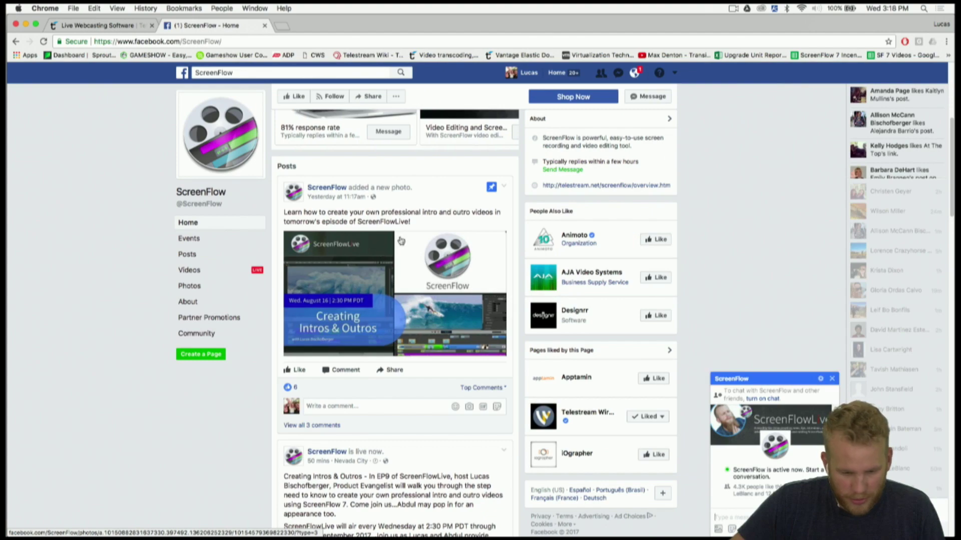
scroll(384, 273, down, 5)
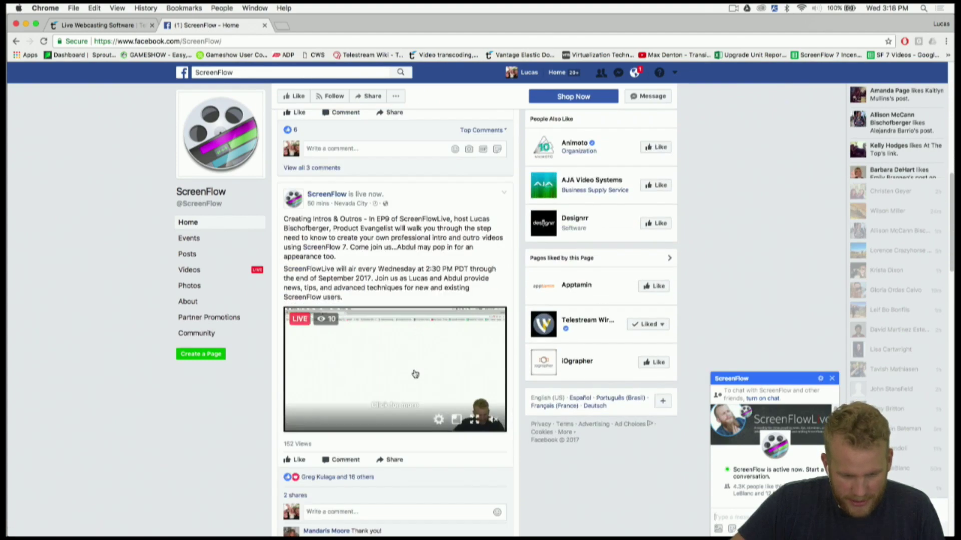
click(409, 376)
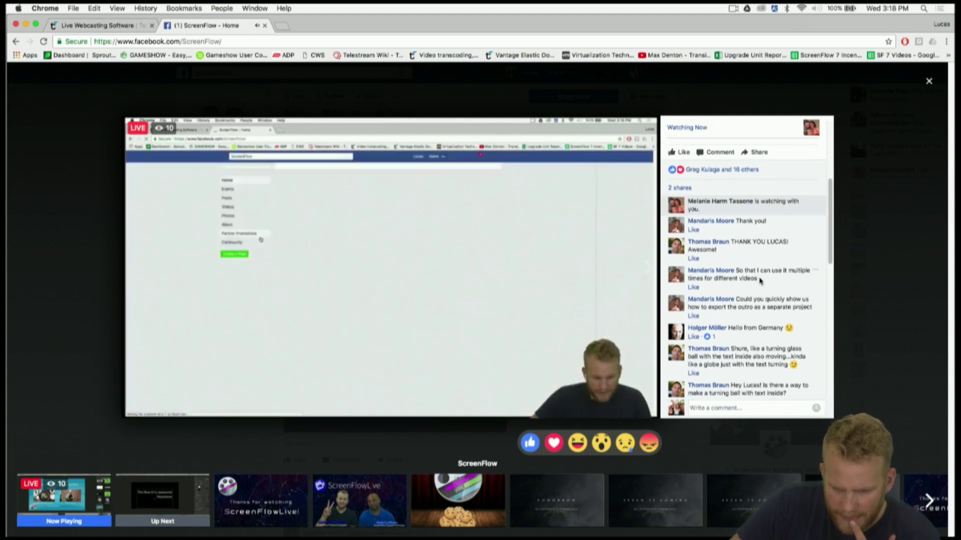
scroll(758, 279, up, 2)
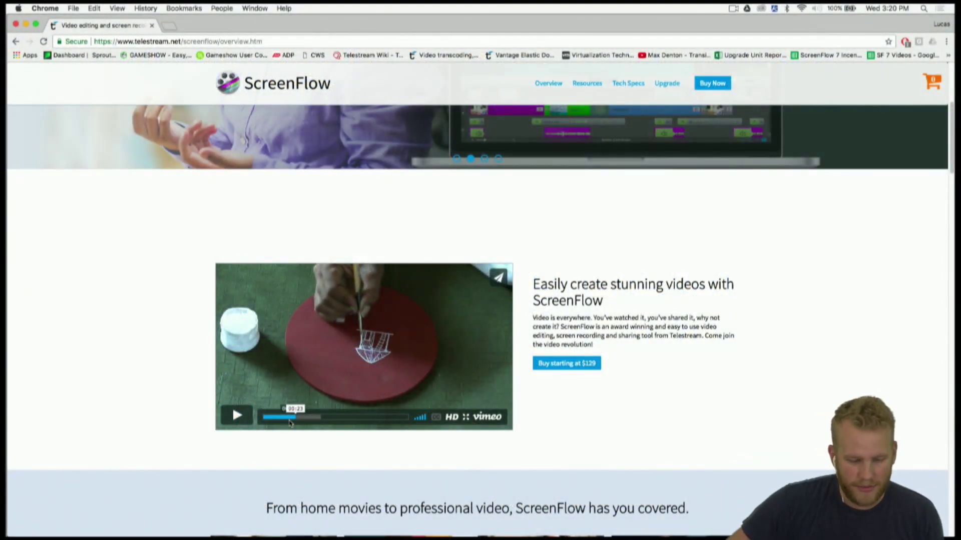
Skip the promotional video on the ScreenFlow overview page ahead to about 00:54.
drag(290, 423, 339, 423)
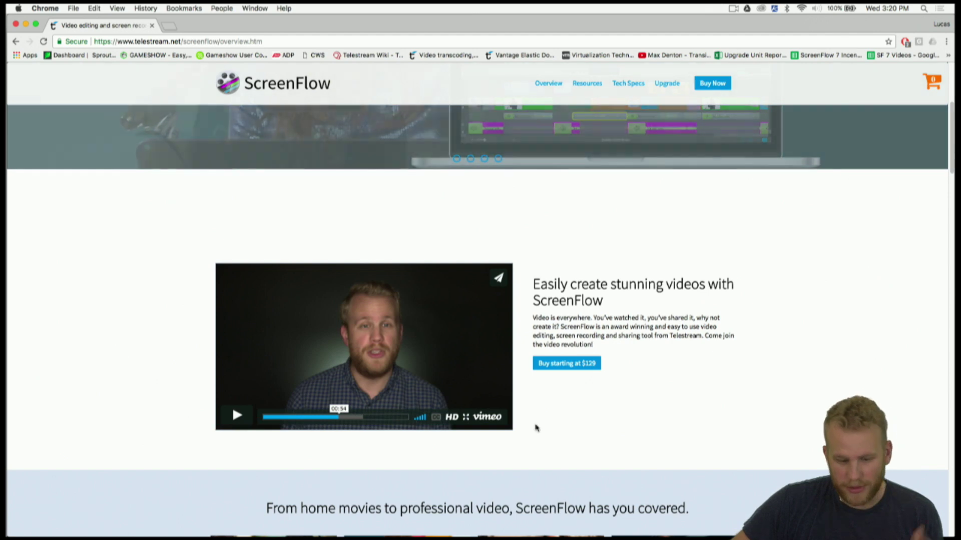